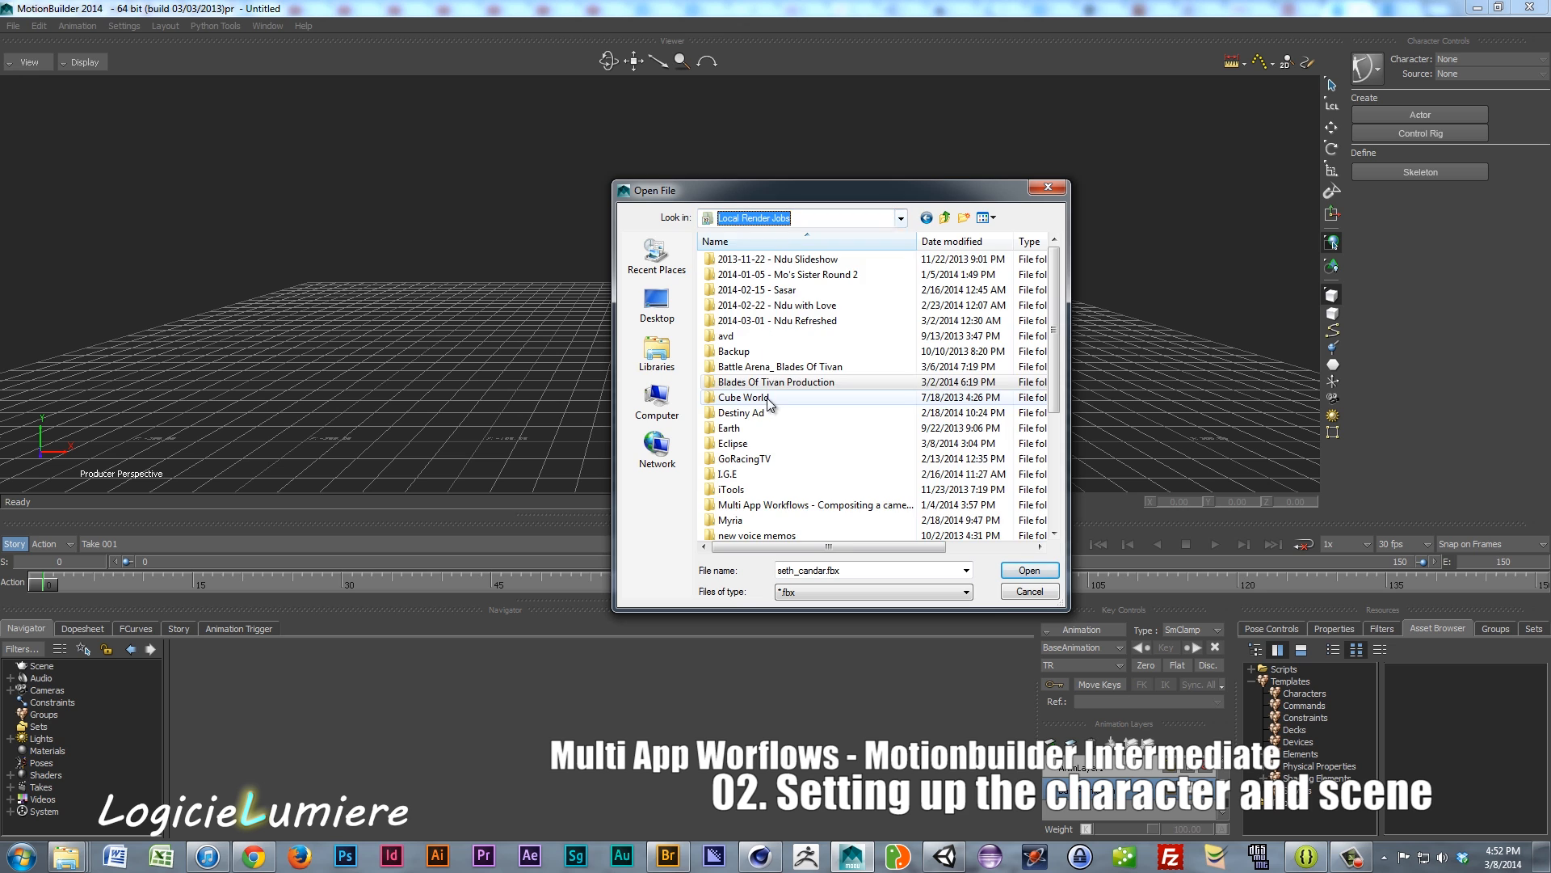
# Step: Open the scene Testa2_03_mb.fbx from the Testa2\FBX folder with default open options
pyautogui.scroll(-5, 760, 428)
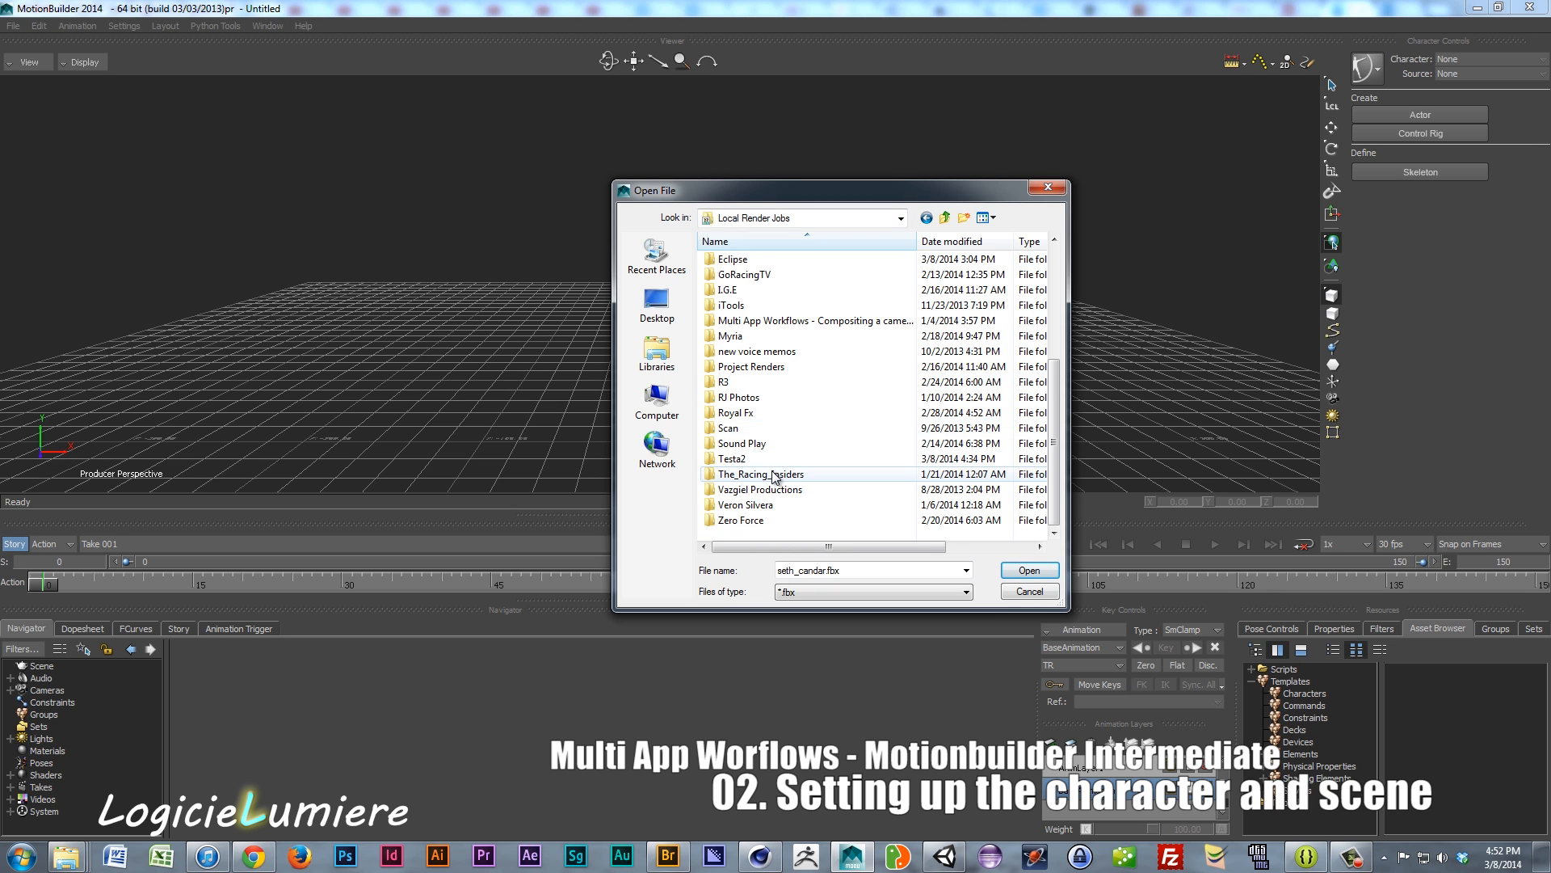
pyautogui.doubleClick(764, 459)
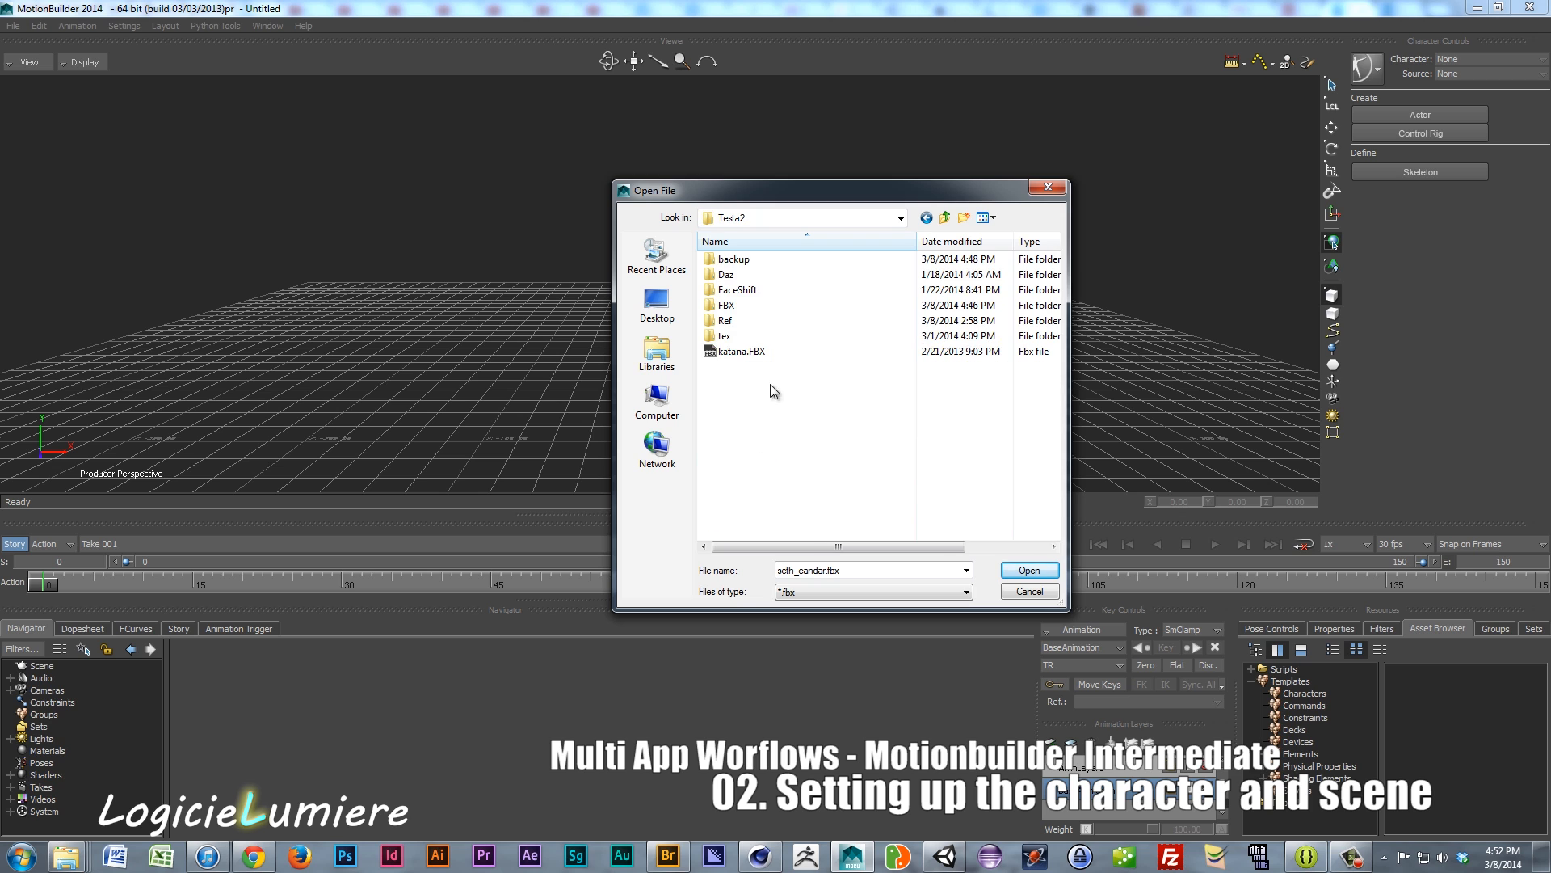
pyautogui.doubleClick(759, 305)
pyautogui.click(762, 291)
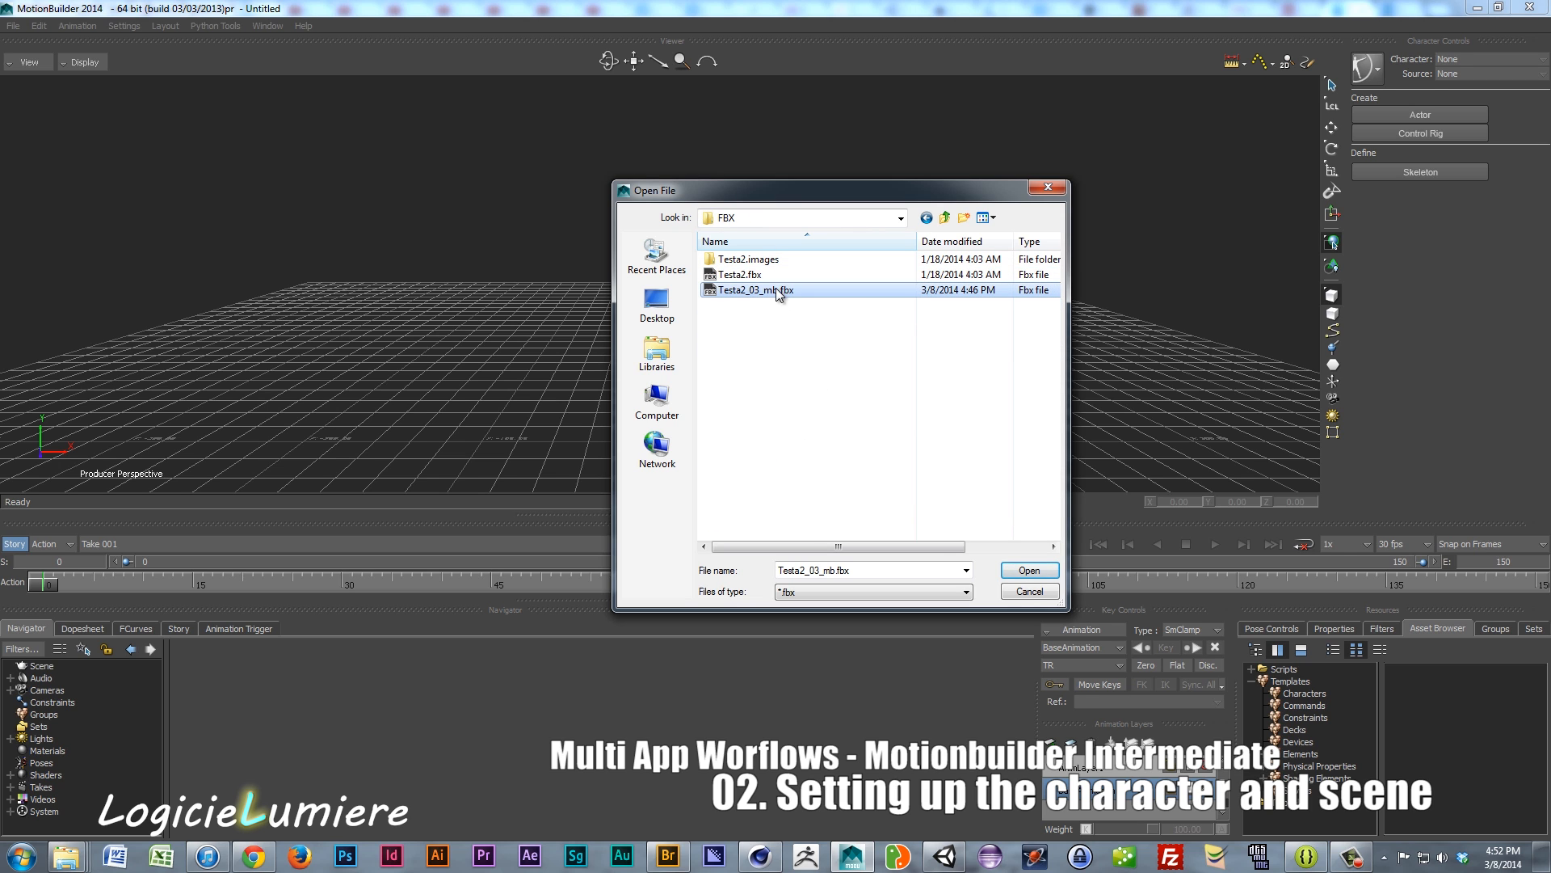
pyautogui.click(1027, 570)
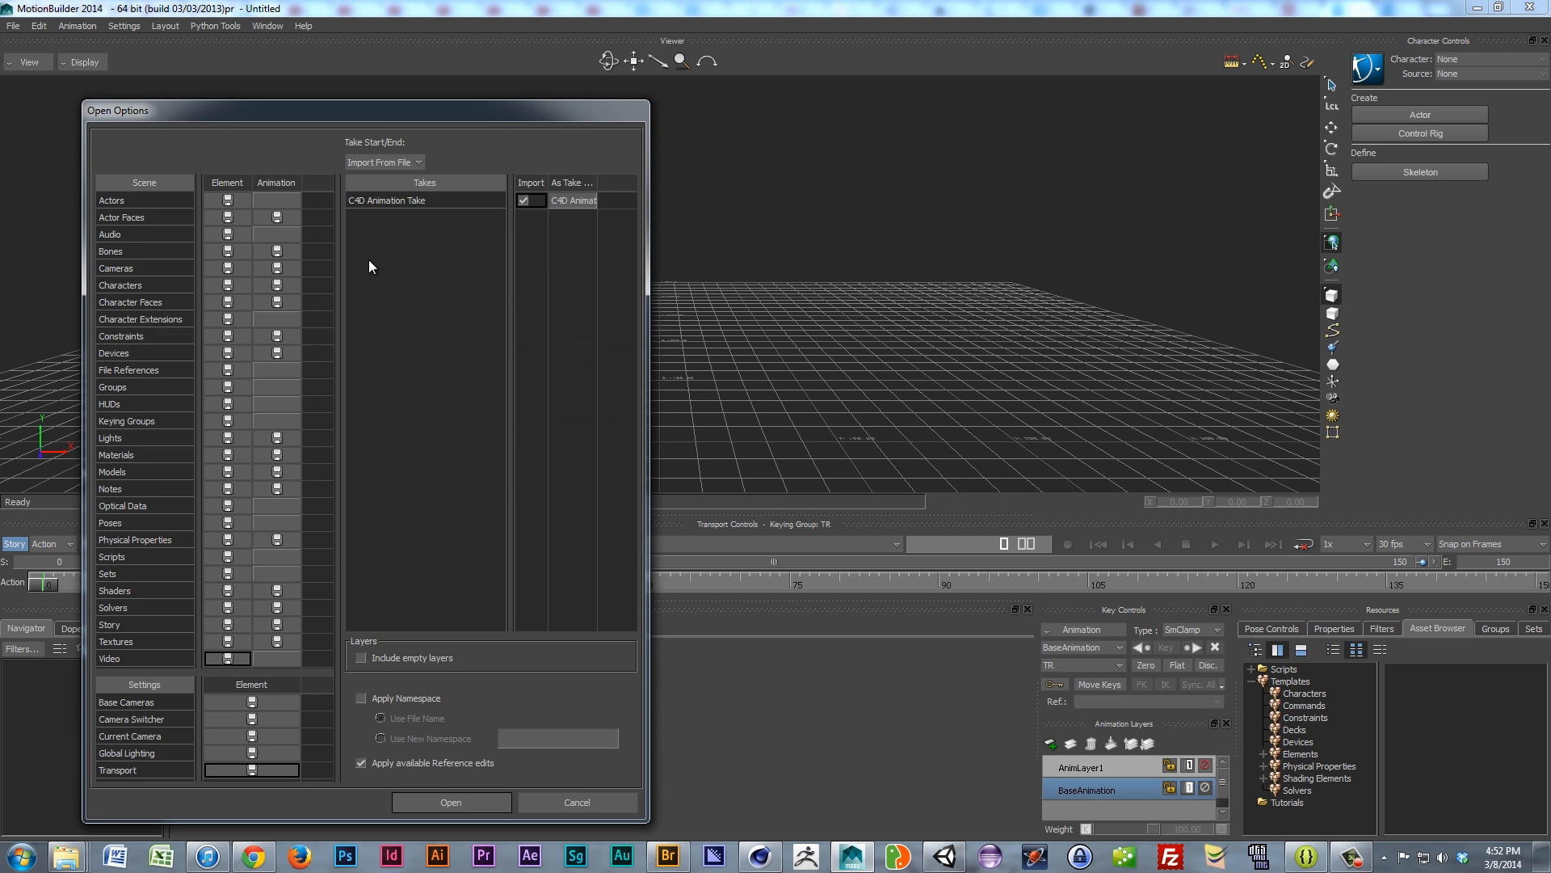
pyautogui.click(452, 802)
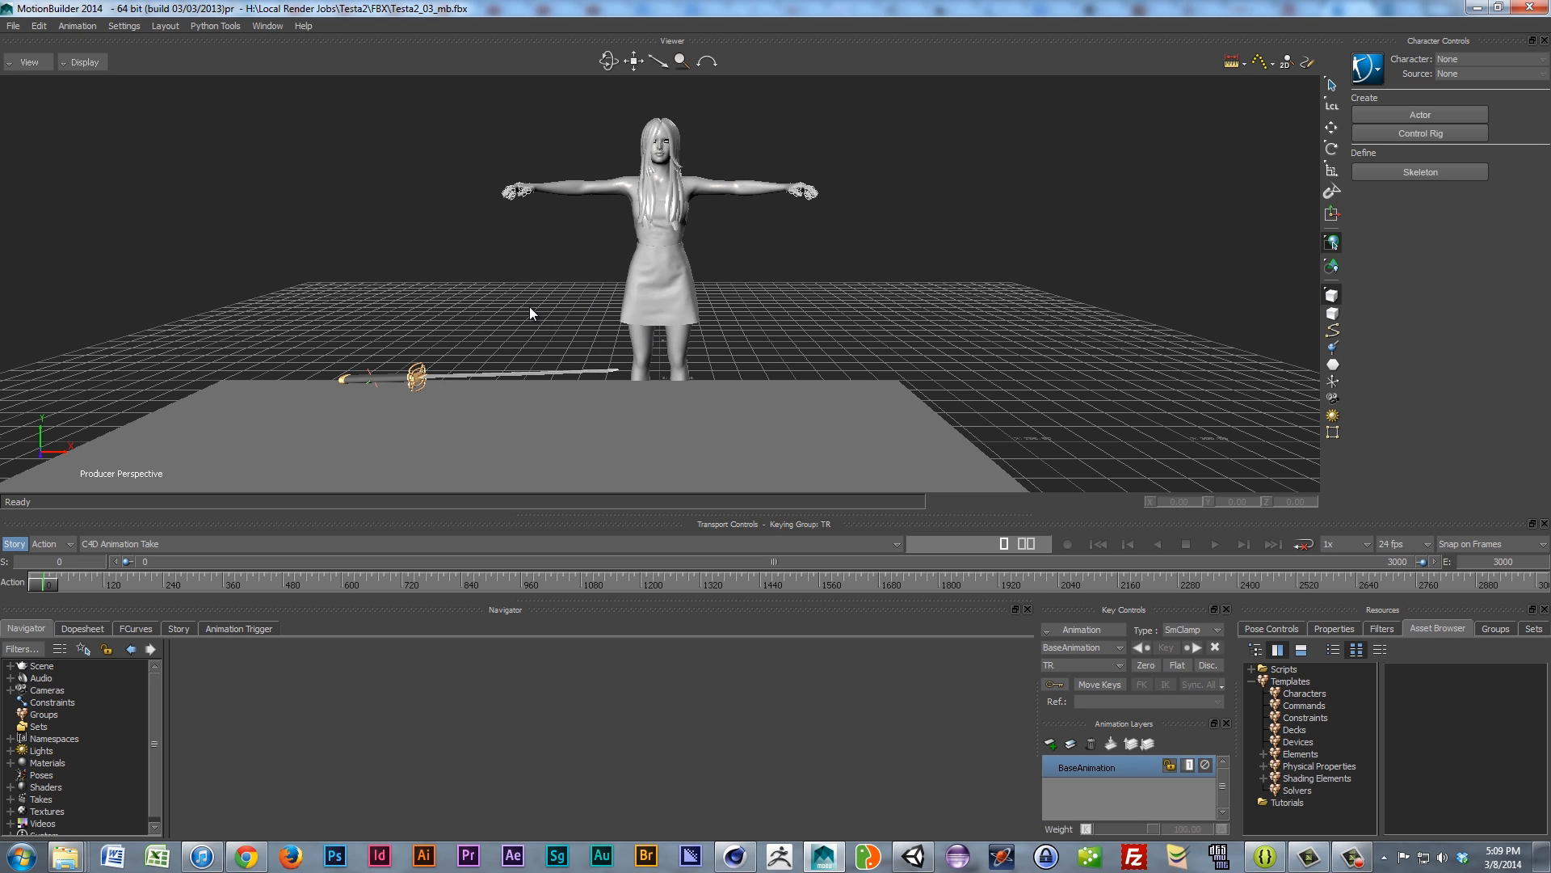
# Step: Orbit around the character and table, then list the Models Display shading modes
pyautogui.keyDown('ctrl'); pyautogui.keyDown('shift'); pyautogui.moveTo(448, 317); pyautogui.dragTo(565, 323); pyautogui.keyUp('shift'); pyautogui.keyUp('ctrl')
pyautogui.scroll(6, 565, 331)
pyautogui.scroll(-8, 454, 380)
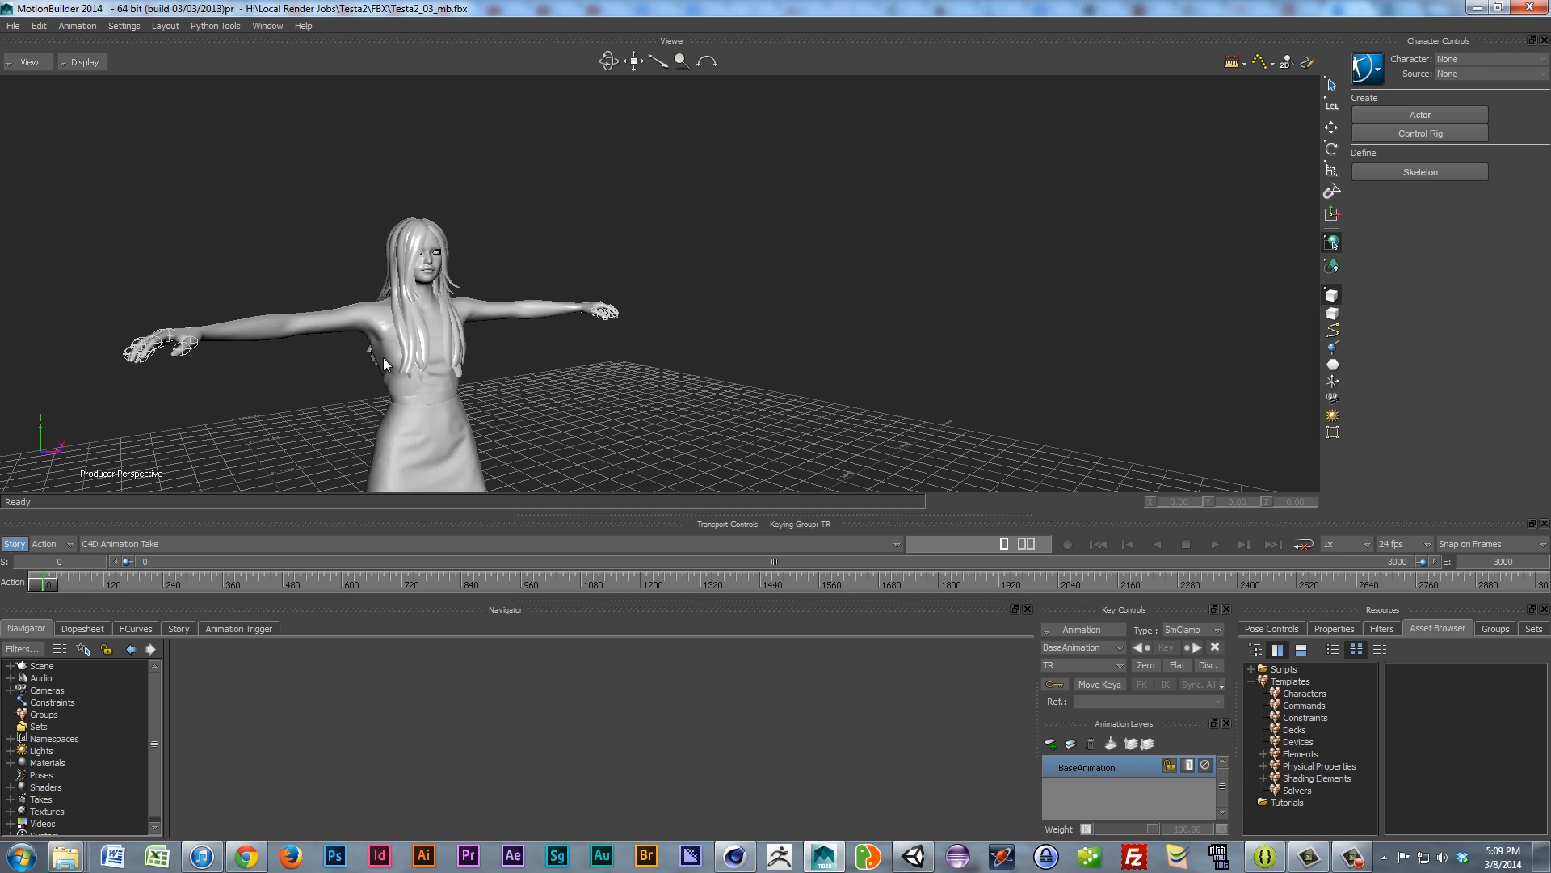
pyautogui.keyDown('ctrl'); pyautogui.keyDown('shift'); pyautogui.moveTo(446, 349); pyautogui.dragTo(531, 456); pyautogui.keyUp('shift'); pyautogui.keyUp('ctrl')
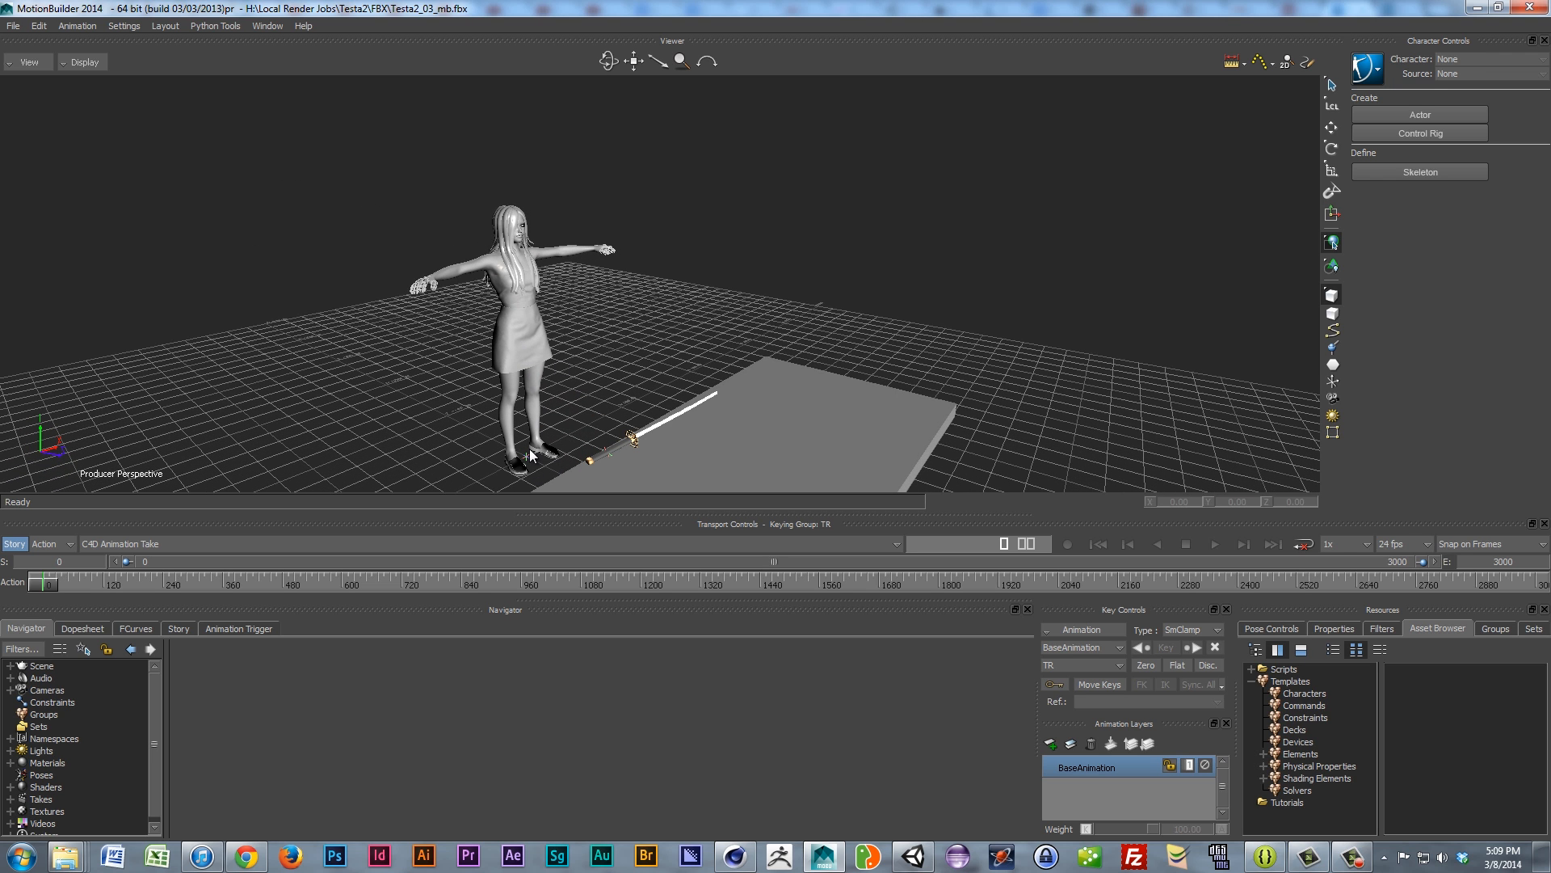
pyautogui.click(84, 62)
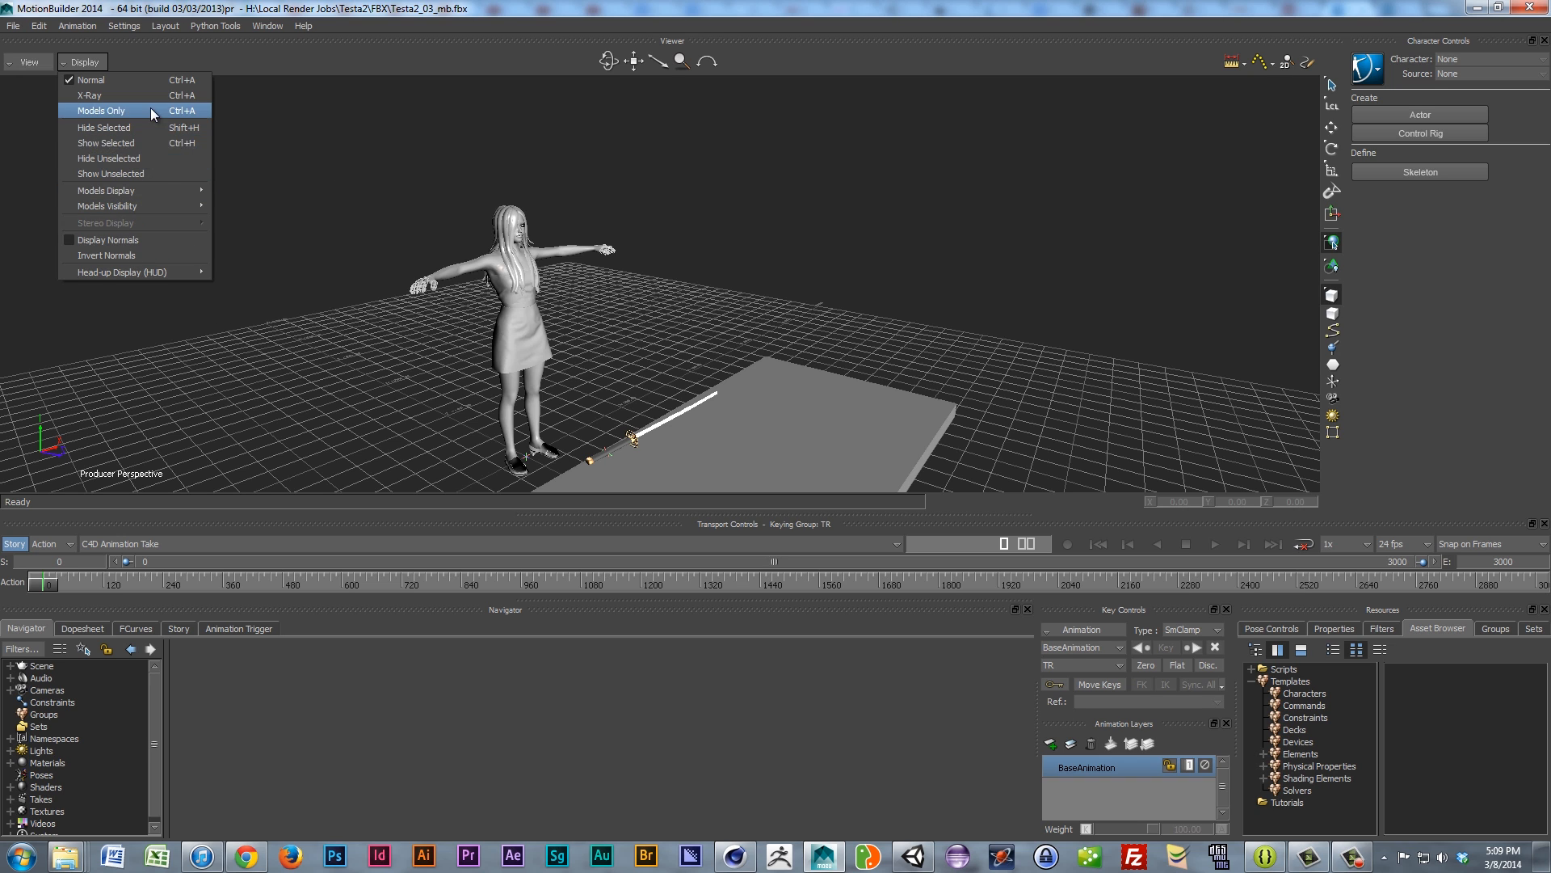
pyautogui.moveTo(156, 191)
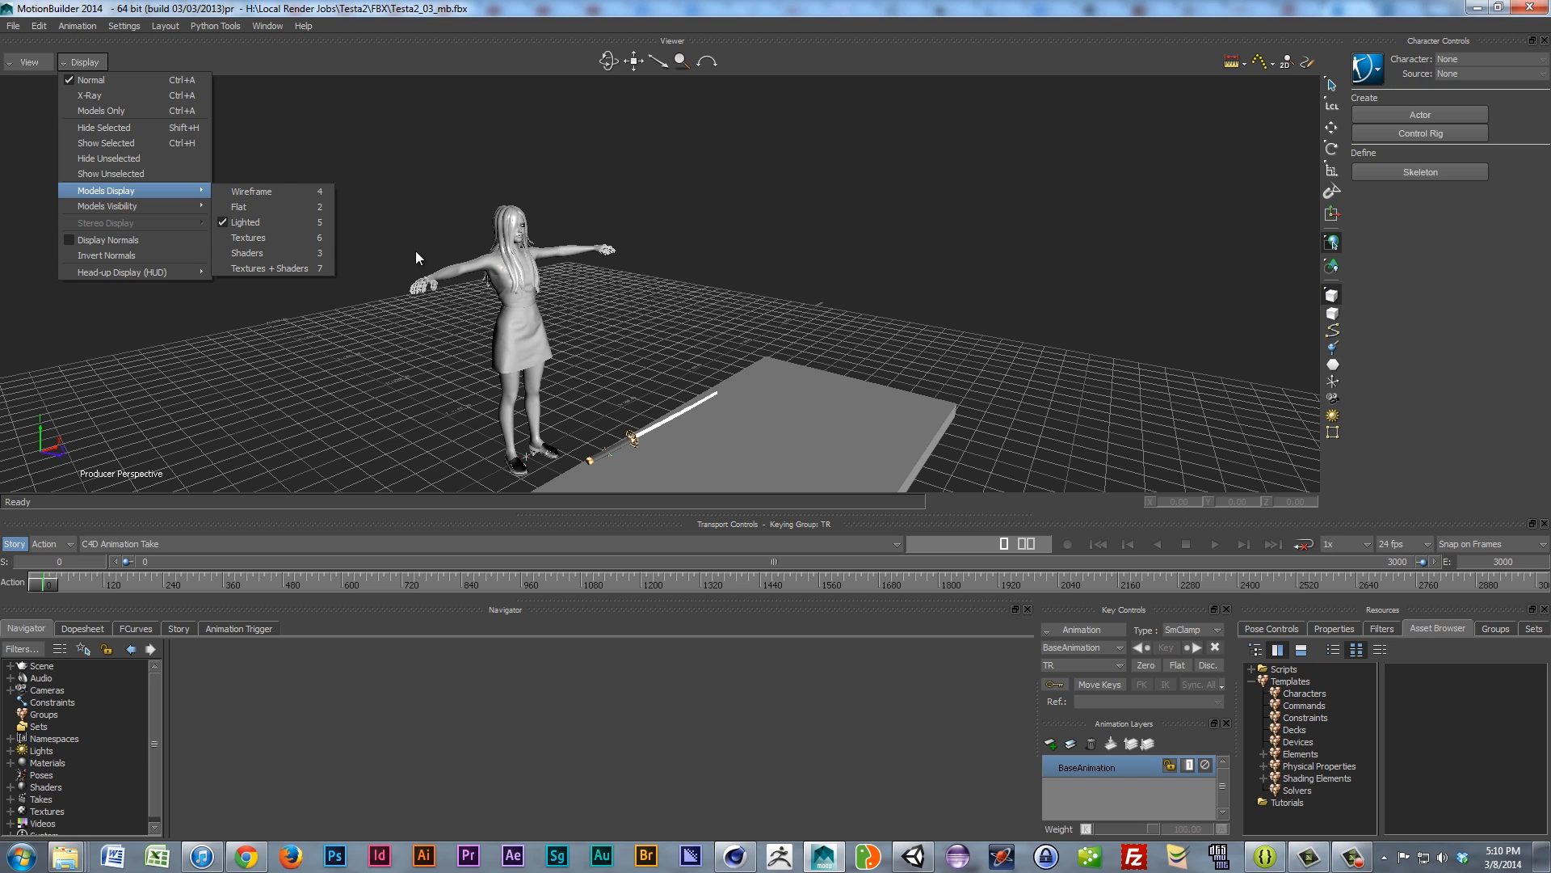
# Step: Switch the models to Textures display and zoom to inspect the textured character
pyautogui.click(268, 238)
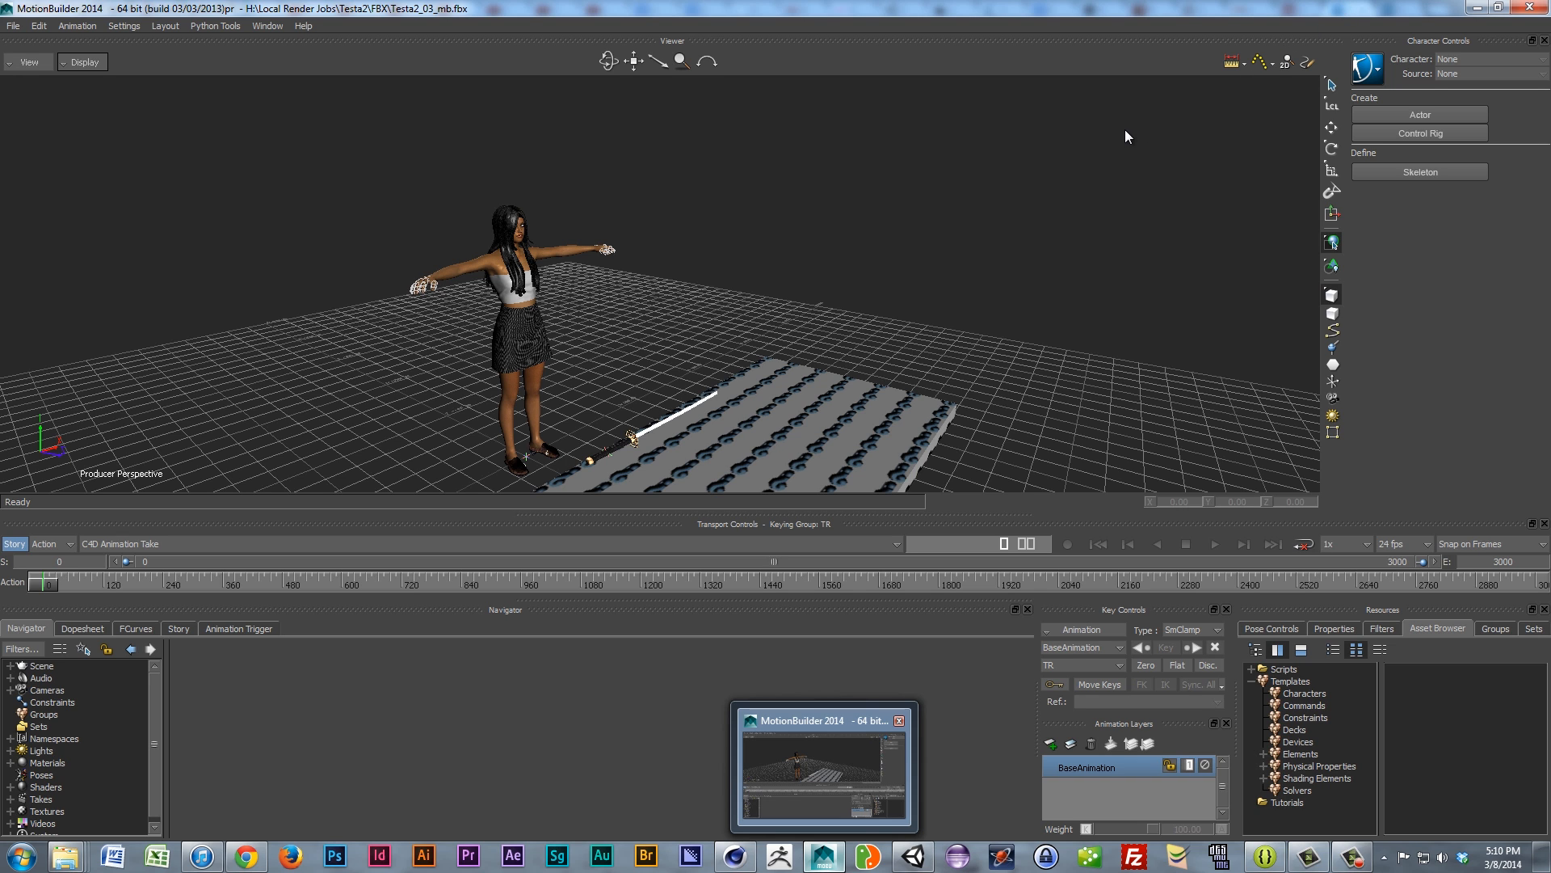
pyautogui.scroll(3, 564, 248)
pyautogui.scroll(-3, 566, 250)
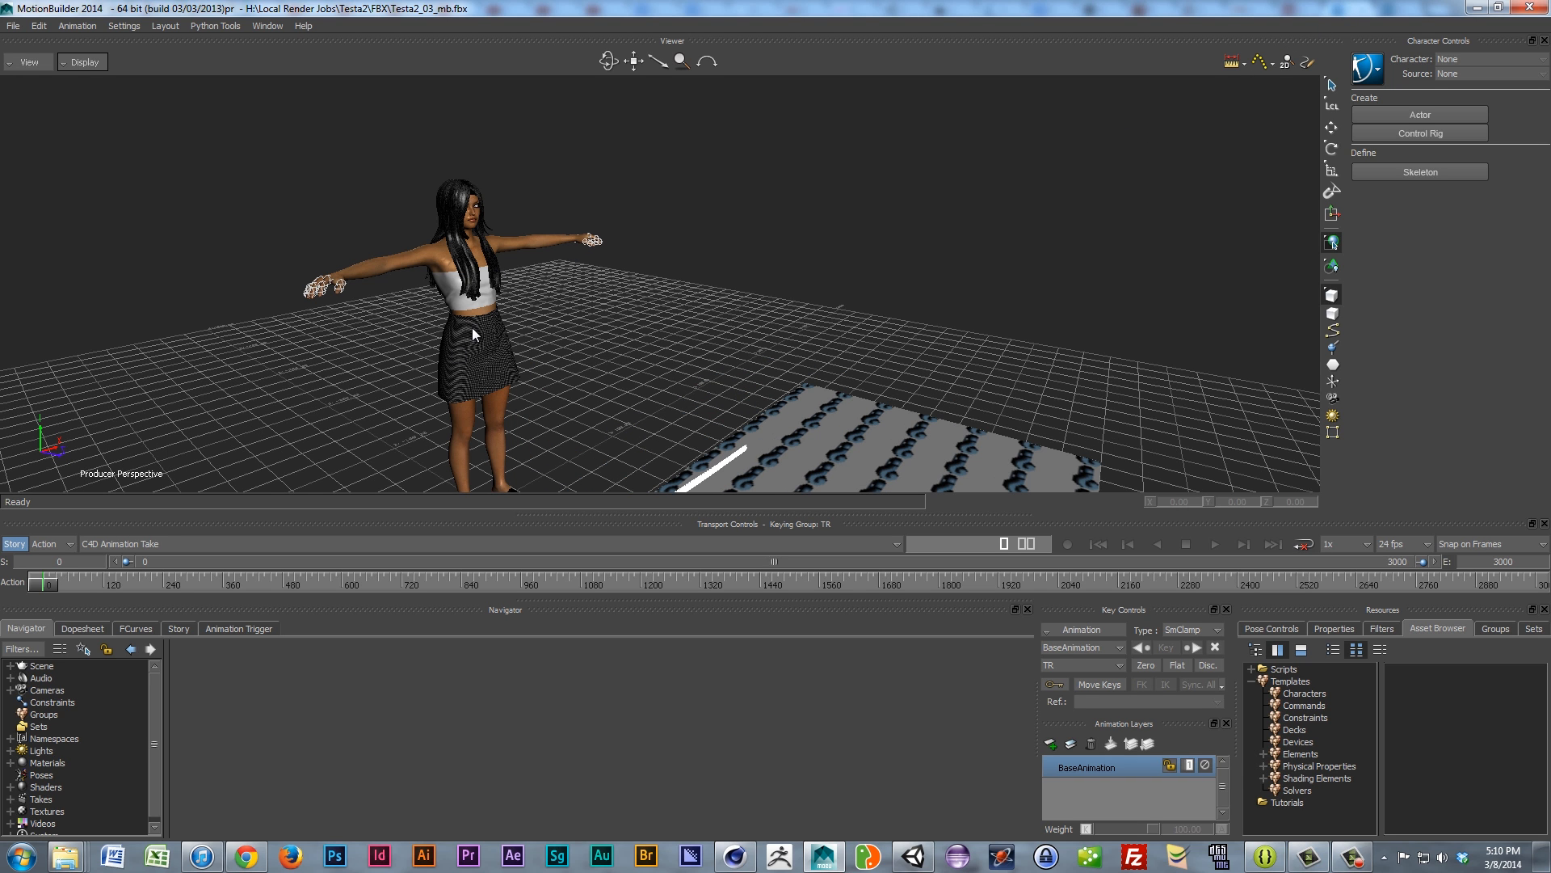
pyautogui.scroll(-2, 501, 327)
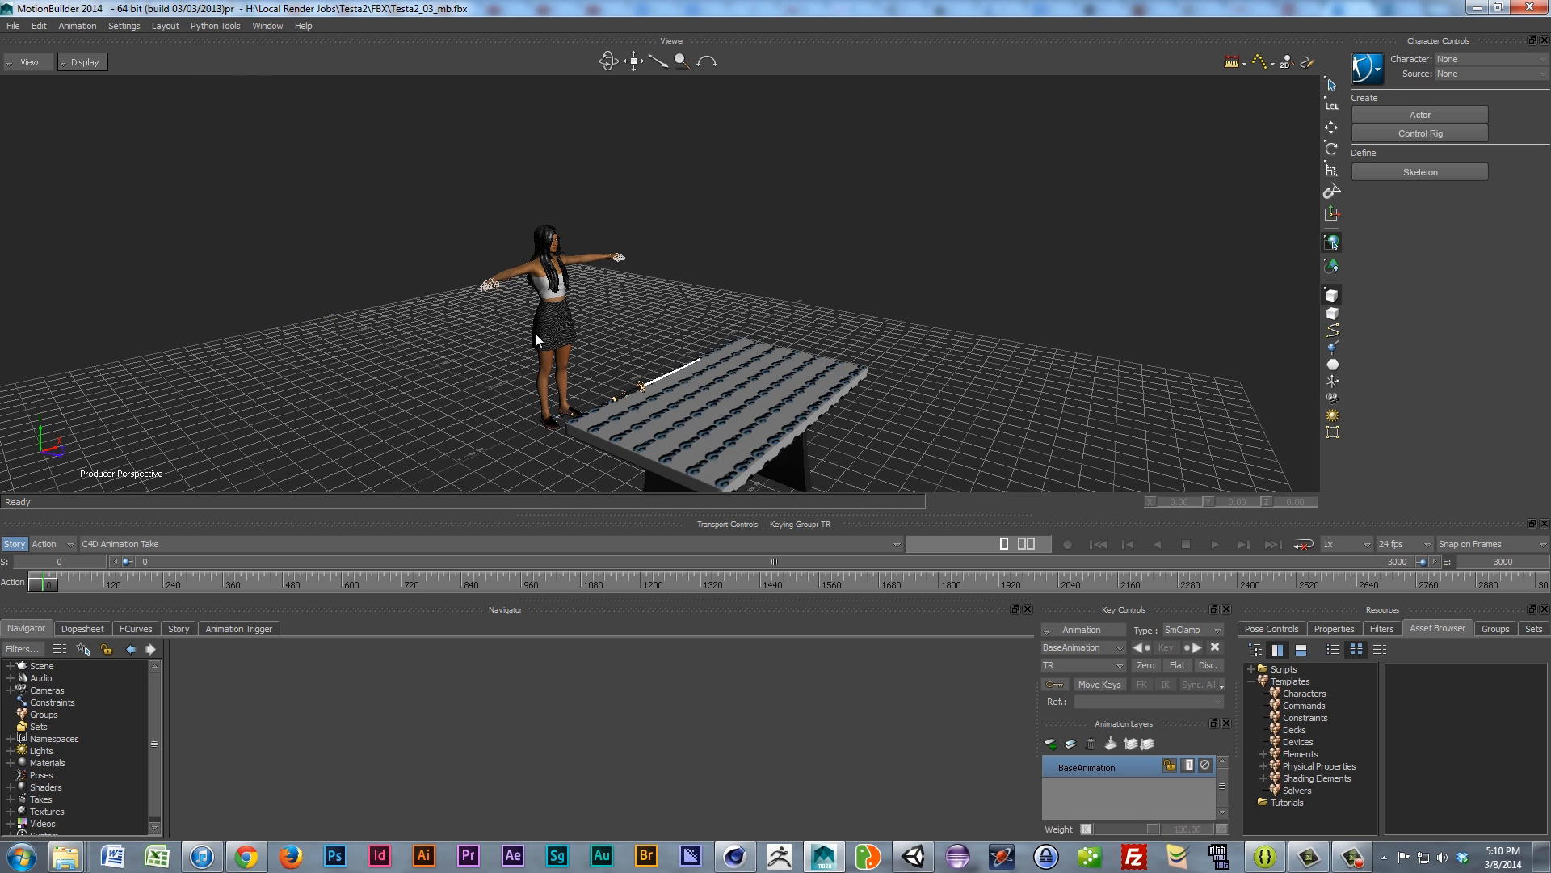
pyautogui.scroll(5, 533, 337)
pyautogui.scroll(-4, 535, 333)
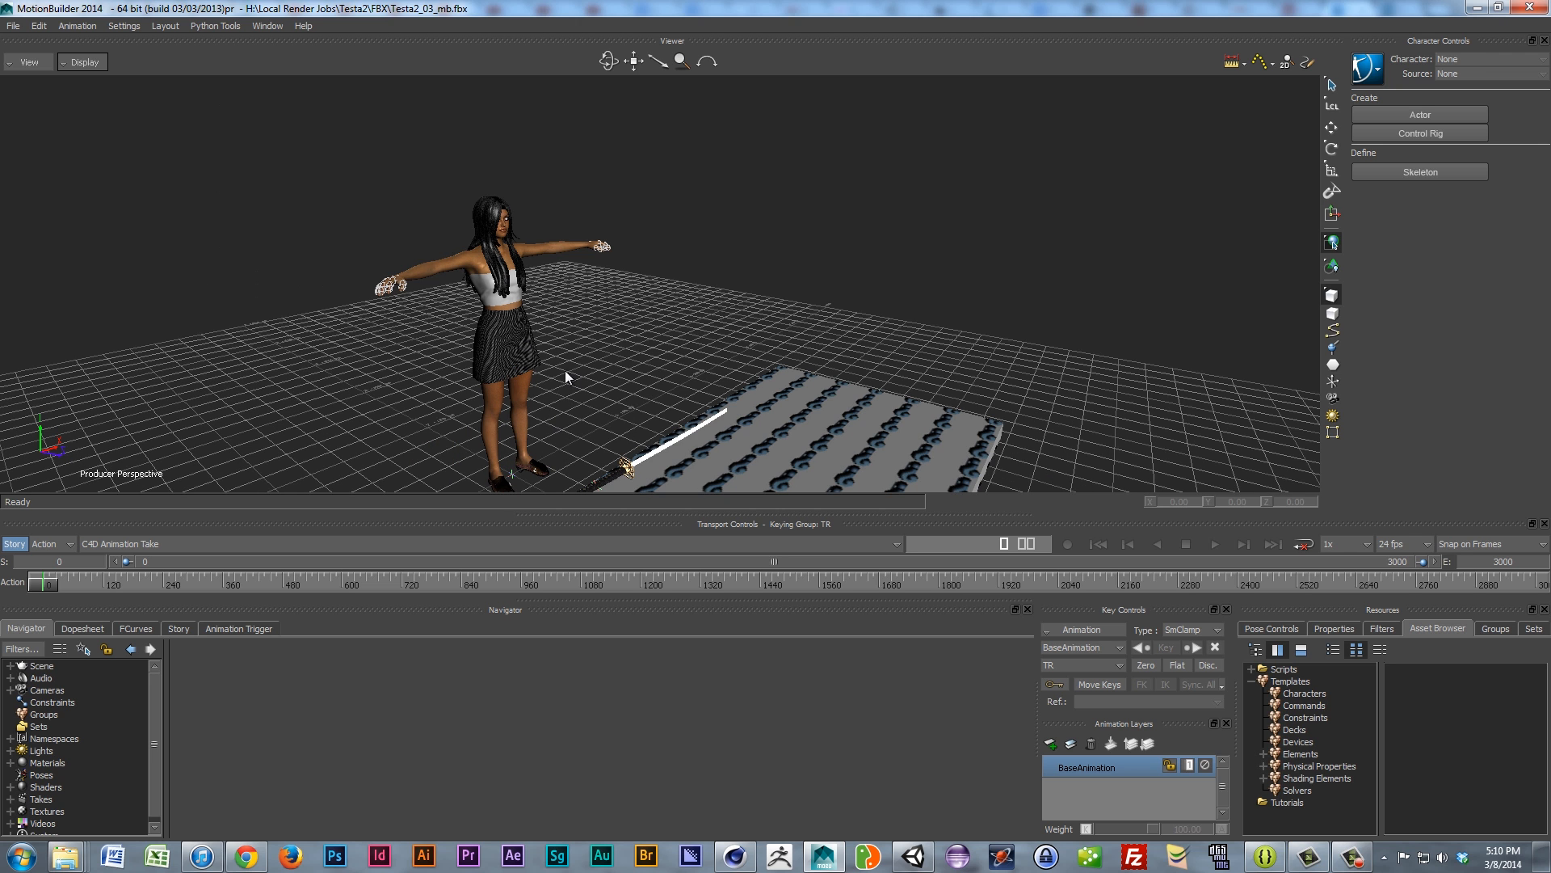
pyautogui.scroll(5, 501, 327)
pyautogui.scroll(-5, 500, 327)
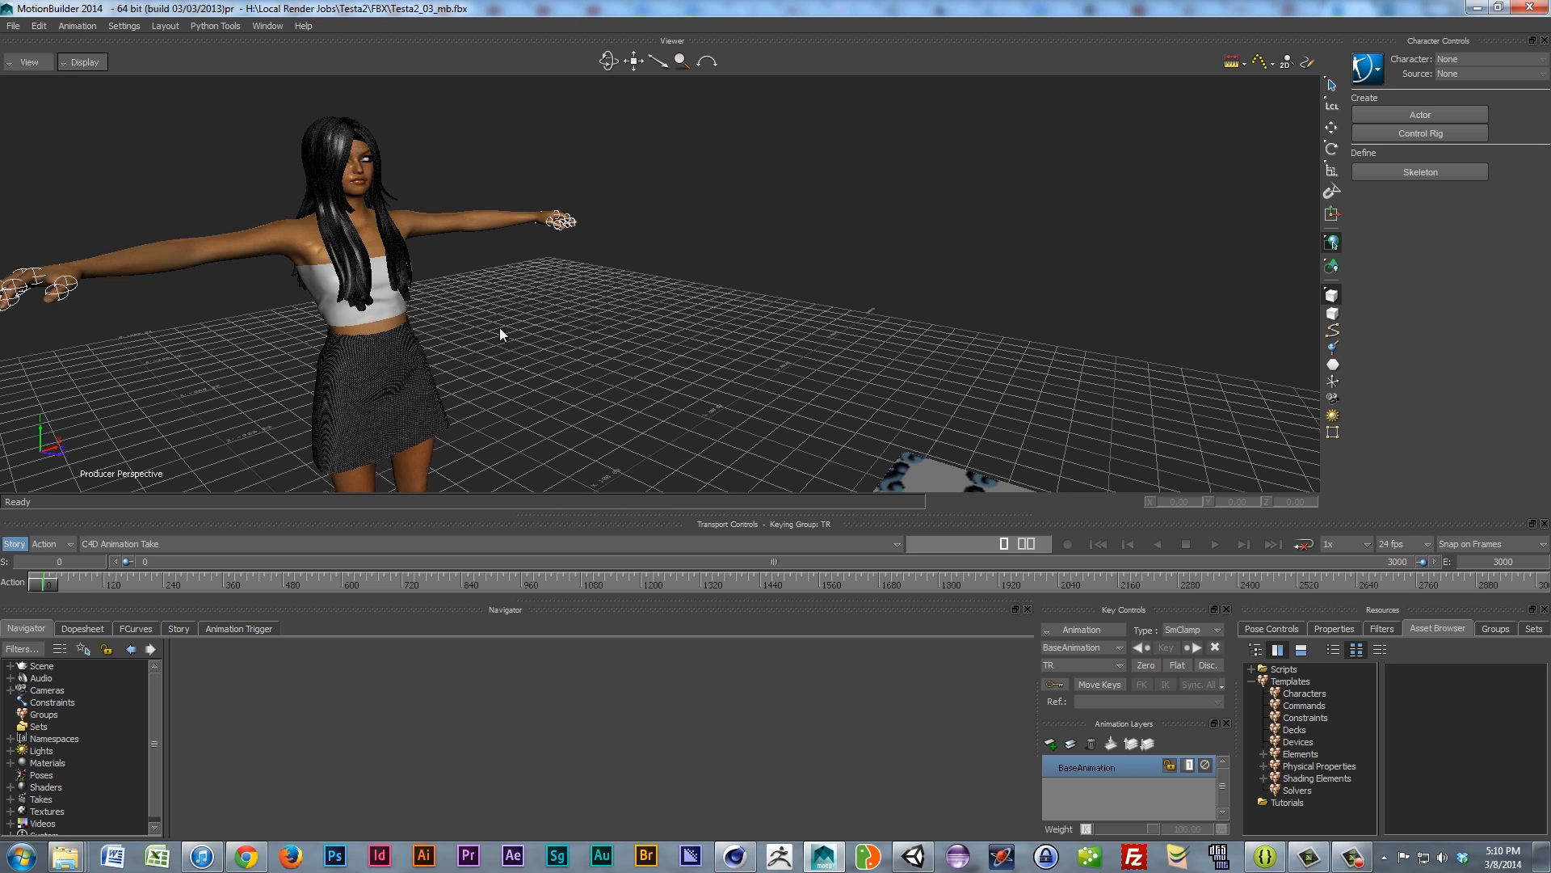
pyautogui.scroll(1, 487, 342)
pyautogui.scroll(-1, 487, 342)
pyautogui.scroll(3, 127, 79)
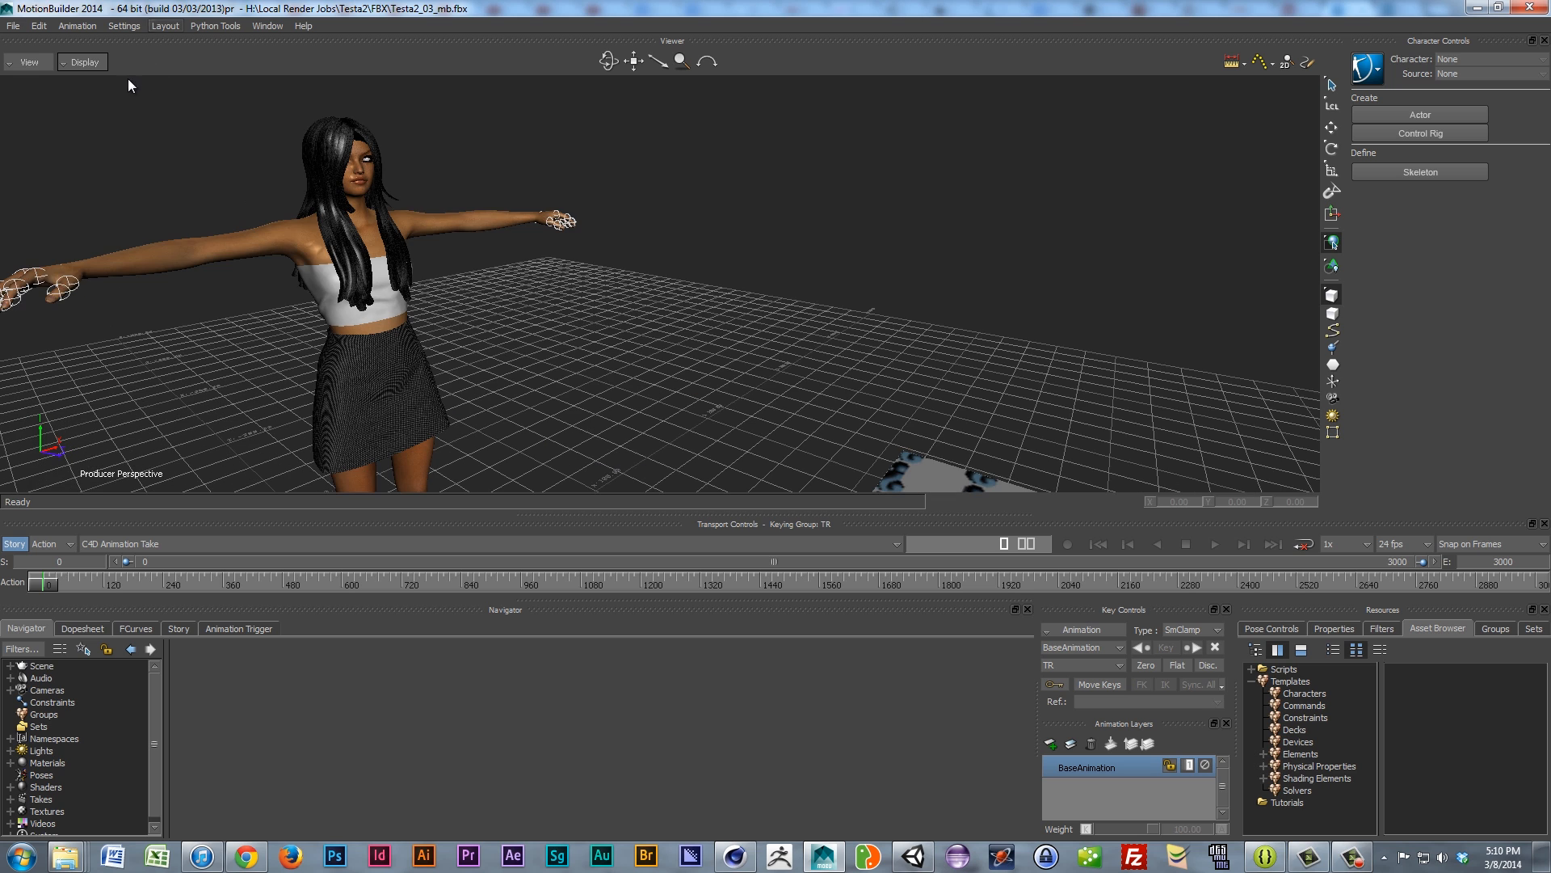
pyautogui.click(80, 61)
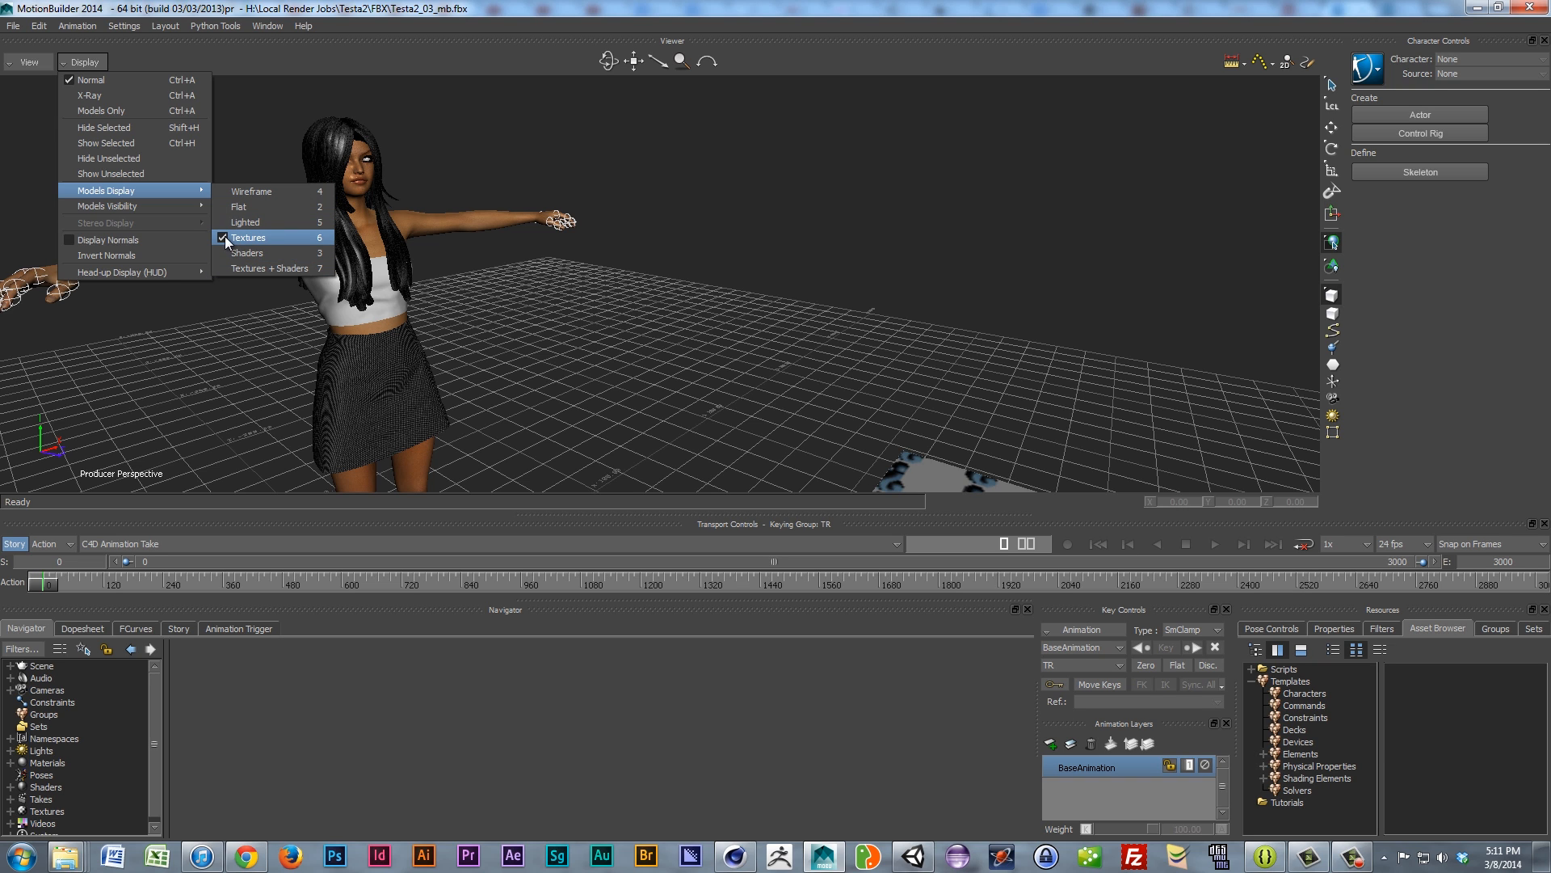
# Step: Return the models to Lighted shading and orbit to a more frontal view
pyautogui.click(244, 221)
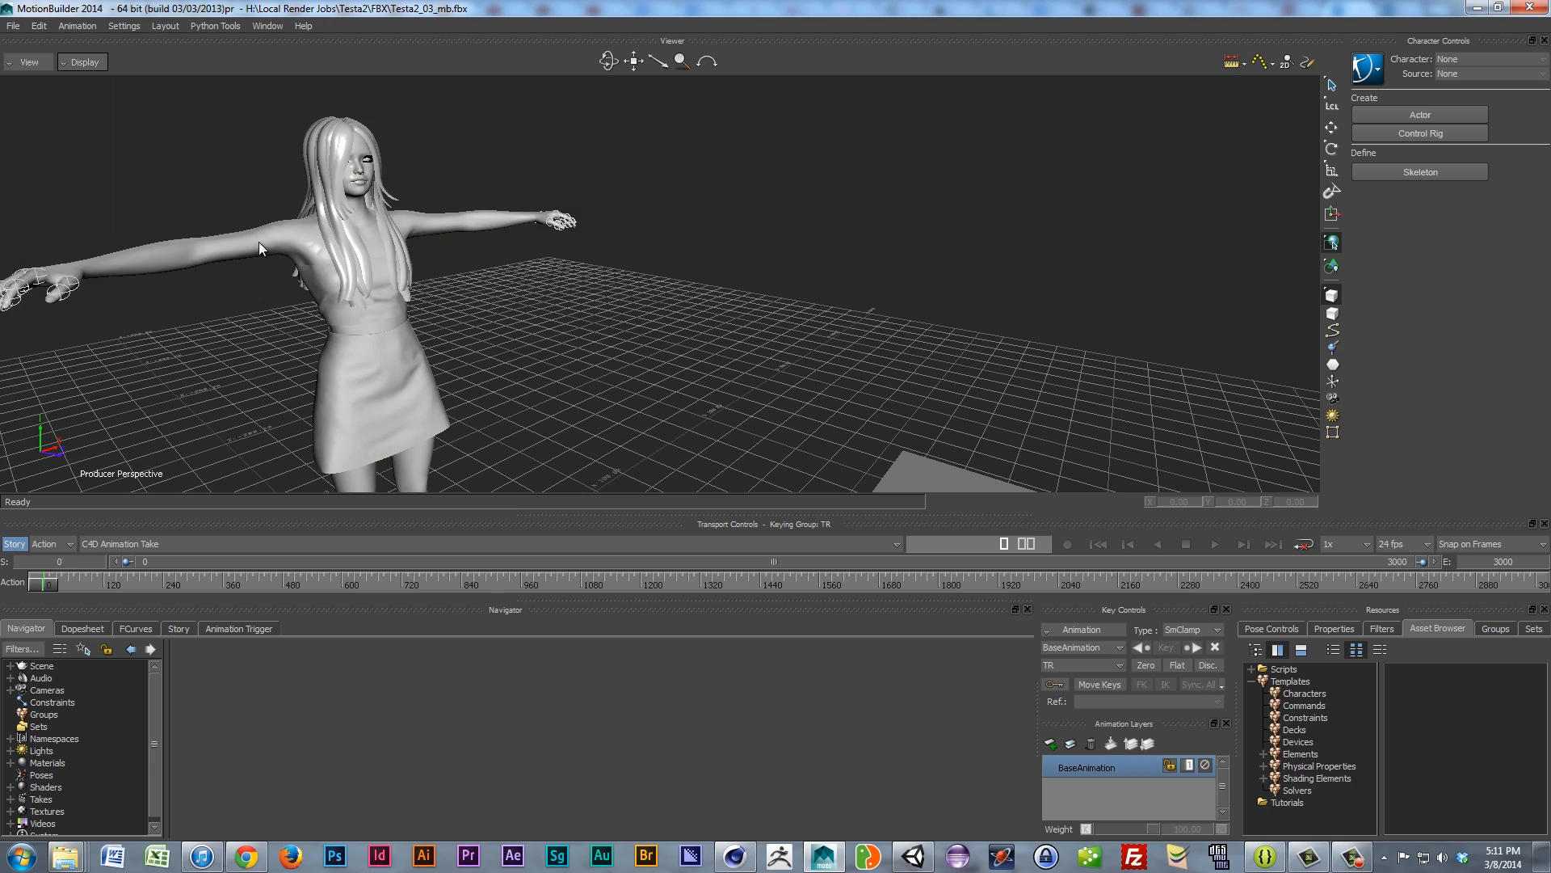
pyautogui.scroll(-5, 357, 270)
pyautogui.scroll(4, 449, 297)
pyautogui.scroll(-2, 446, 308)
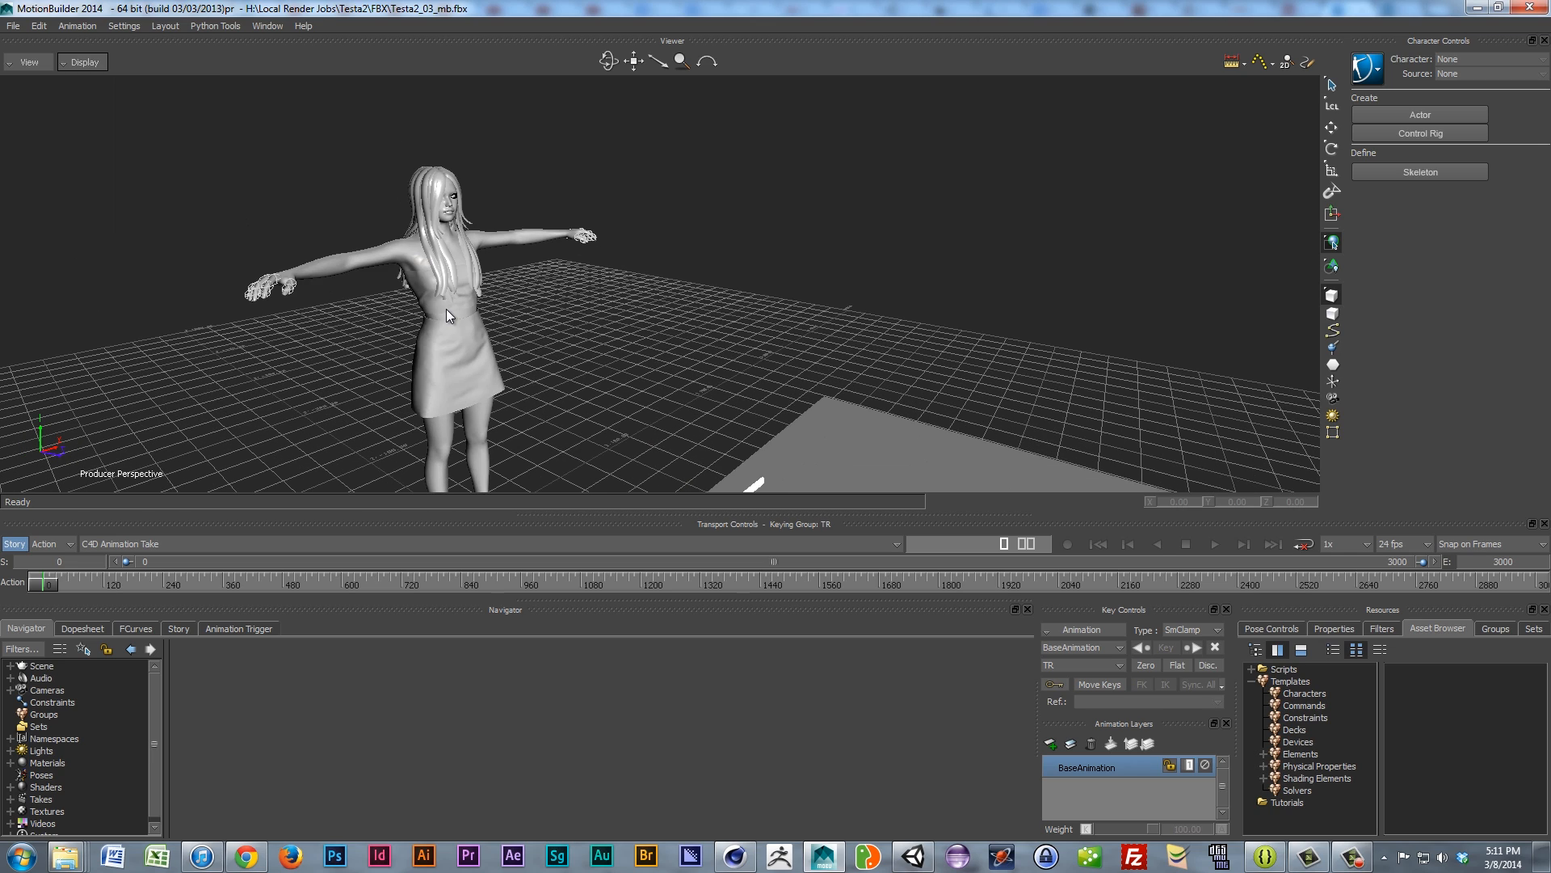
pyautogui.keyDown('ctrl'); pyautogui.keyDown('shift'); pyautogui.moveTo(446, 309); pyautogui.dragTo(432, 229); pyautogui.keyUp('shift'); pyautogui.keyUp('ctrl')
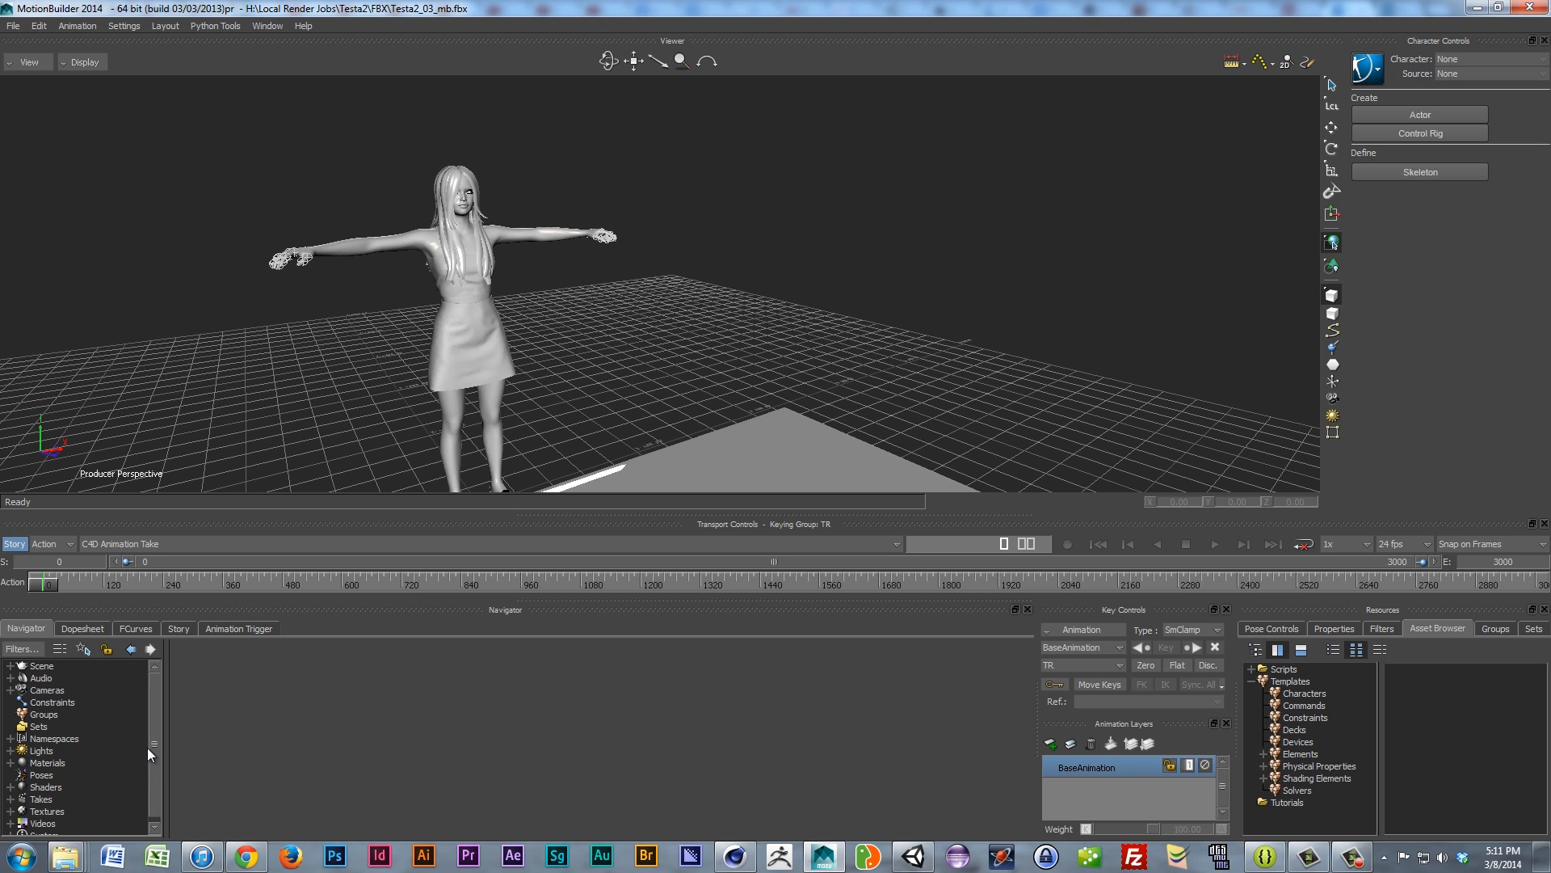
pyautogui.moveTo(154, 744); pyautogui.dragTo(153, 752)
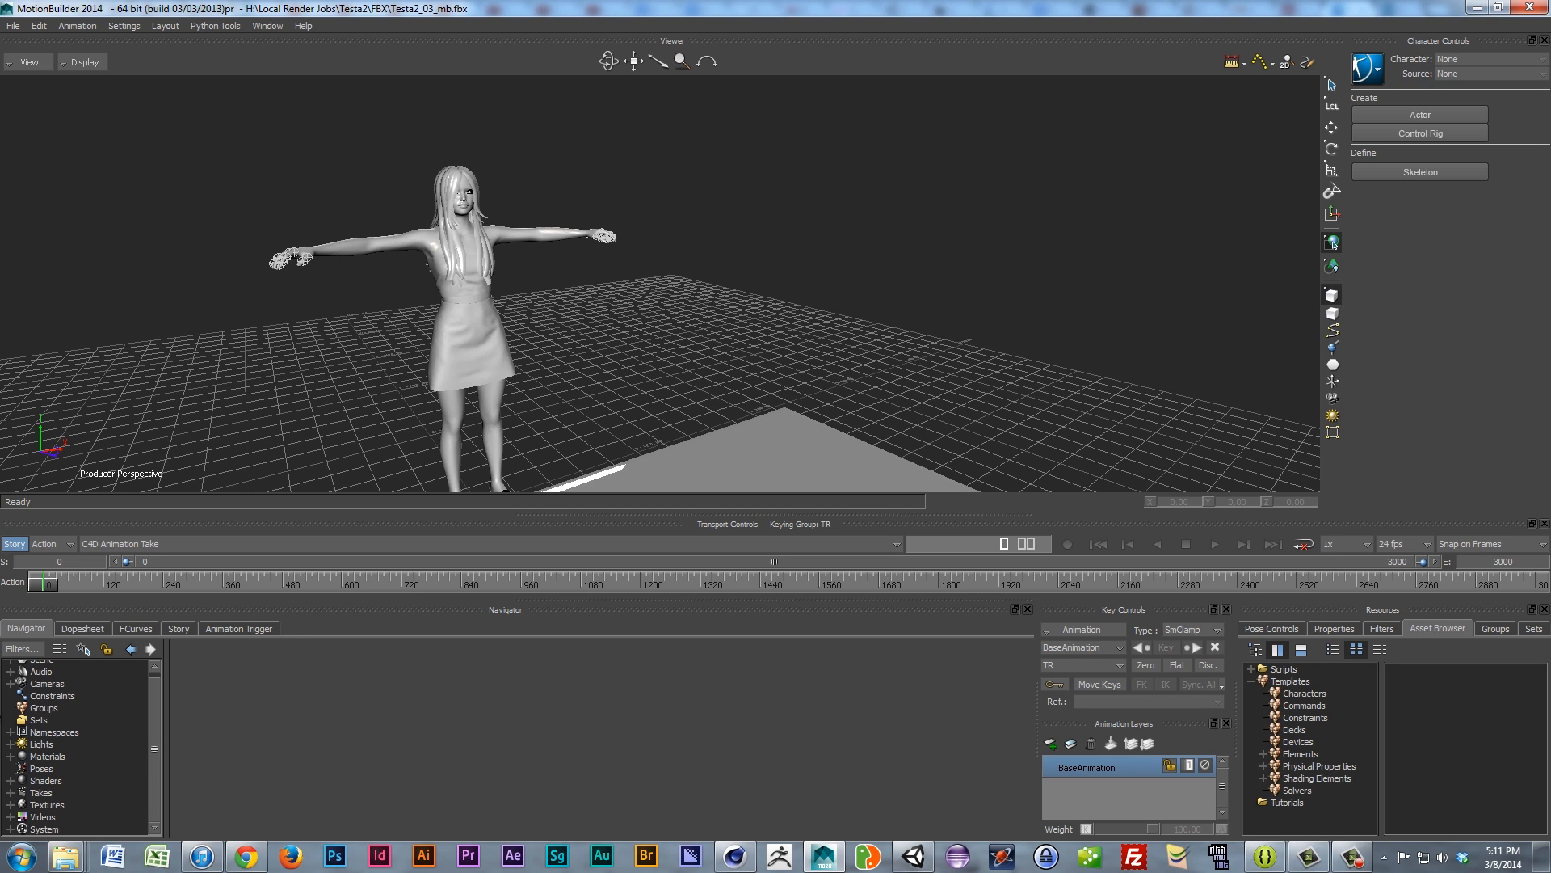
pyautogui.scroll(1, 42, 730)
# Step: Expand Scene and Testa2 in the Navigator and open up Testa2_Mesh's parts
pyautogui.click(9, 666)
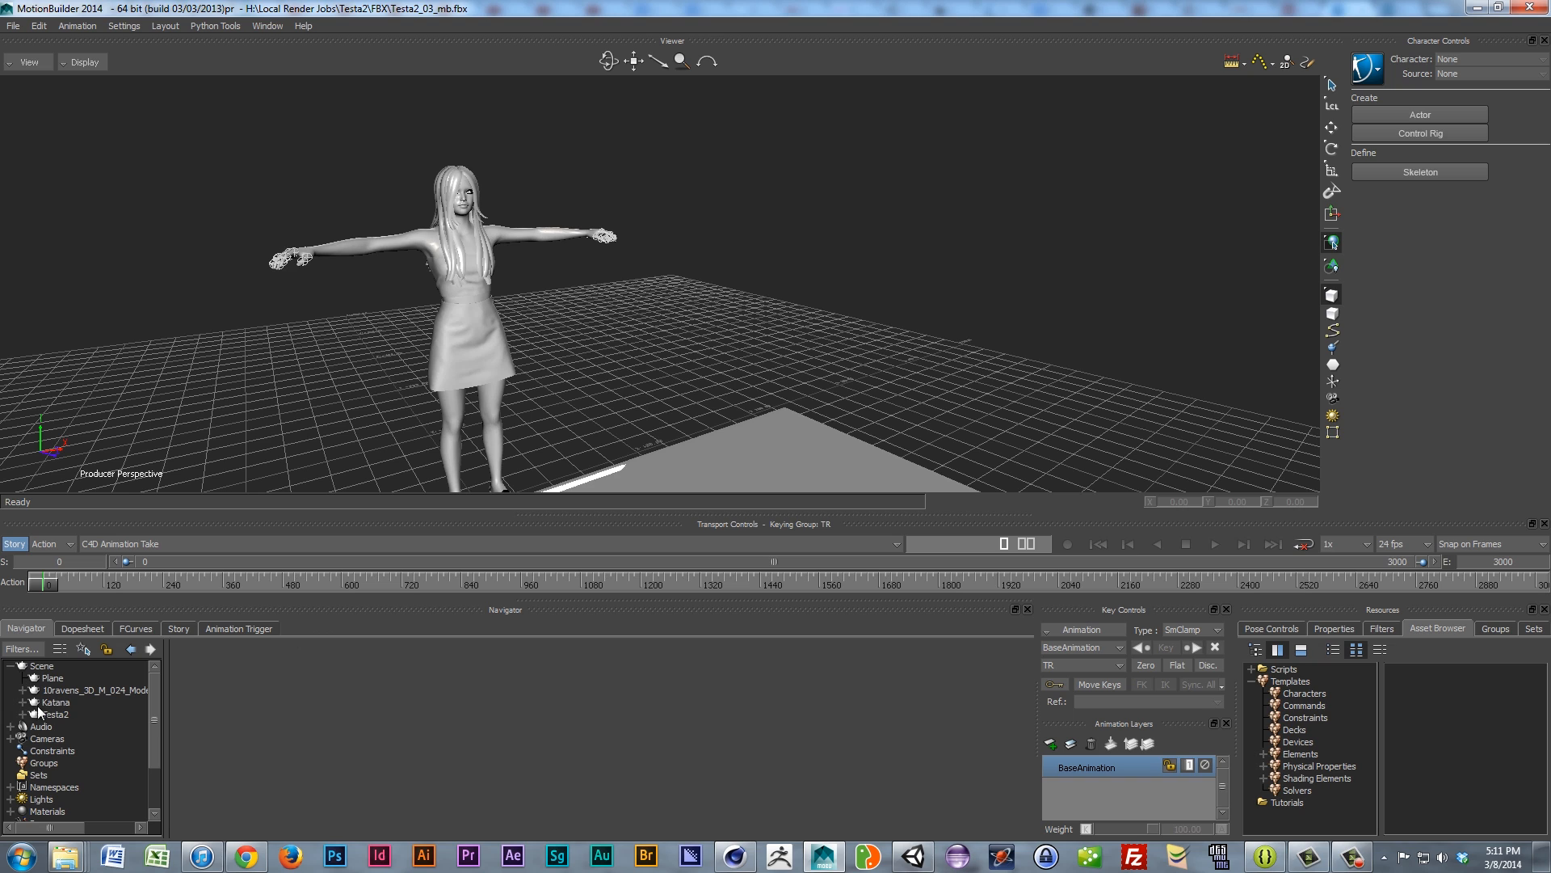
pyautogui.click(22, 714)
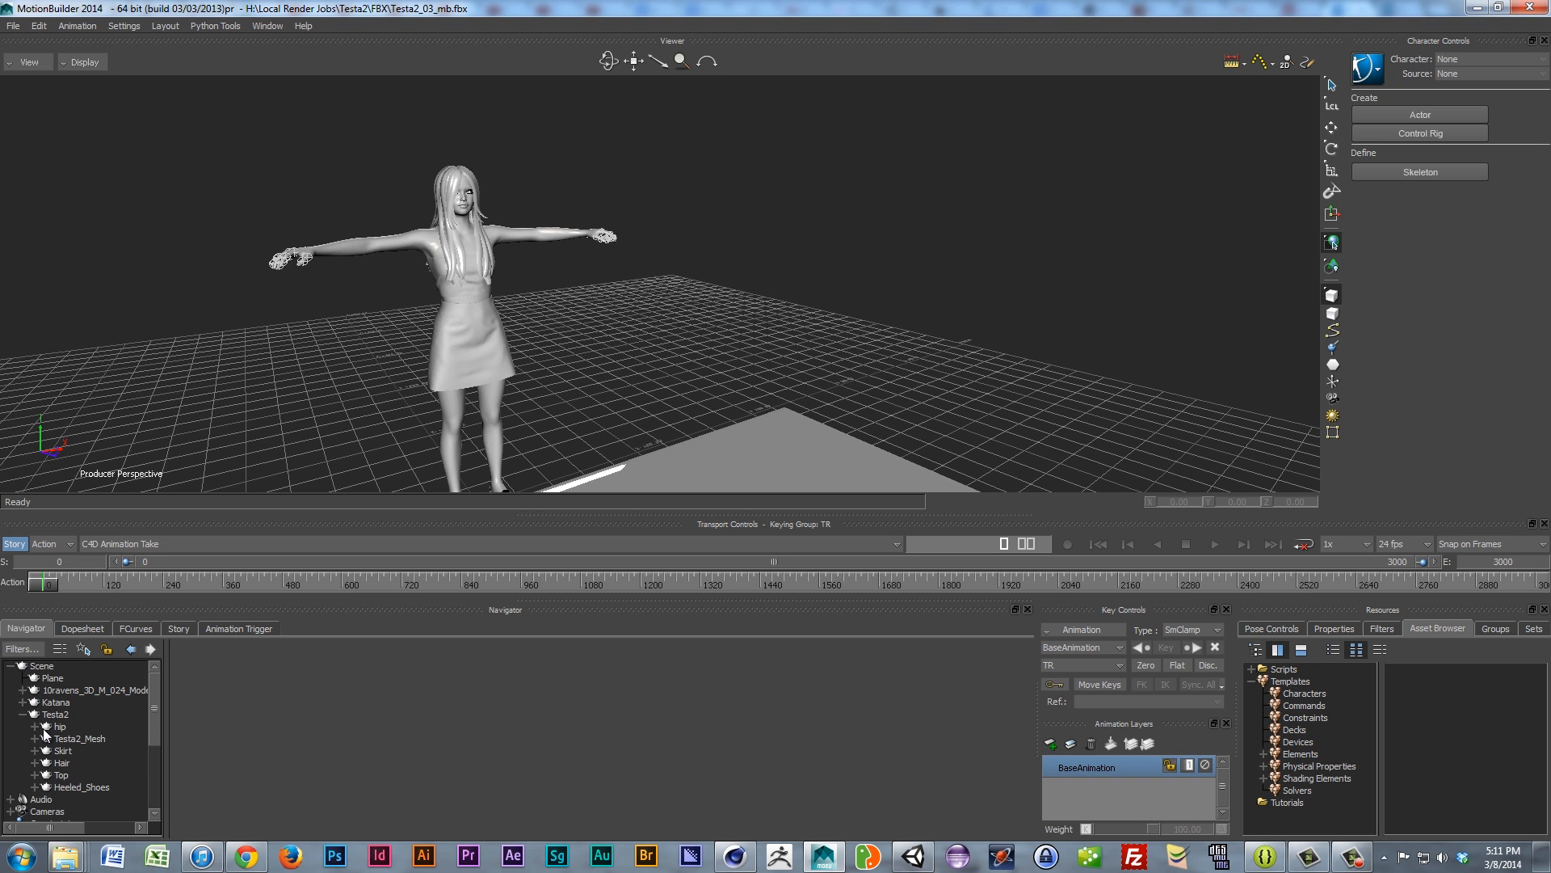
pyautogui.click(53, 716)
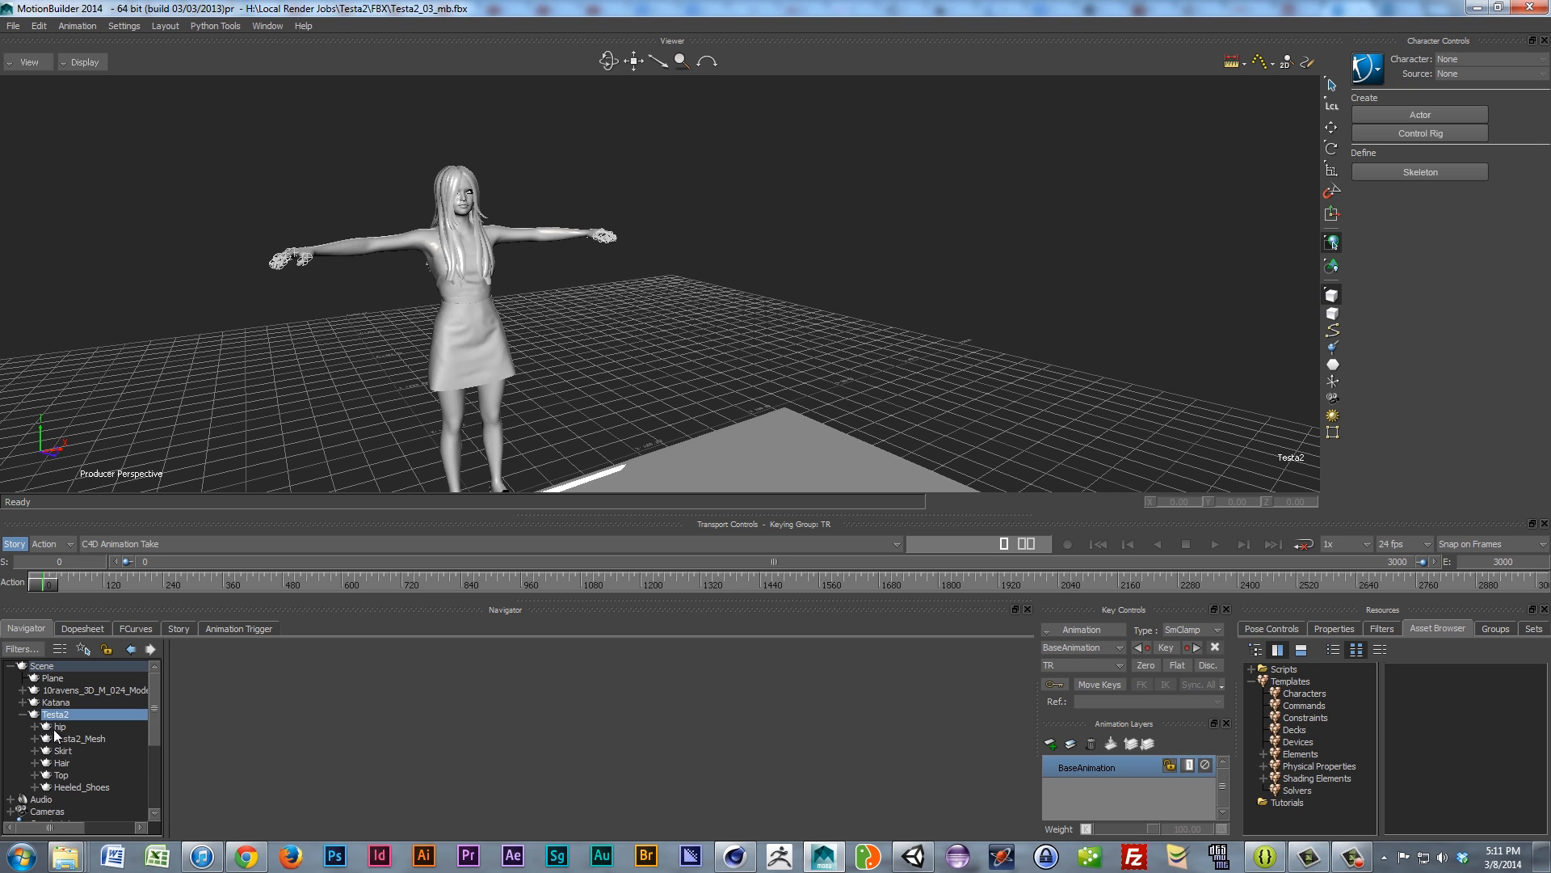
pyautogui.click(76, 738)
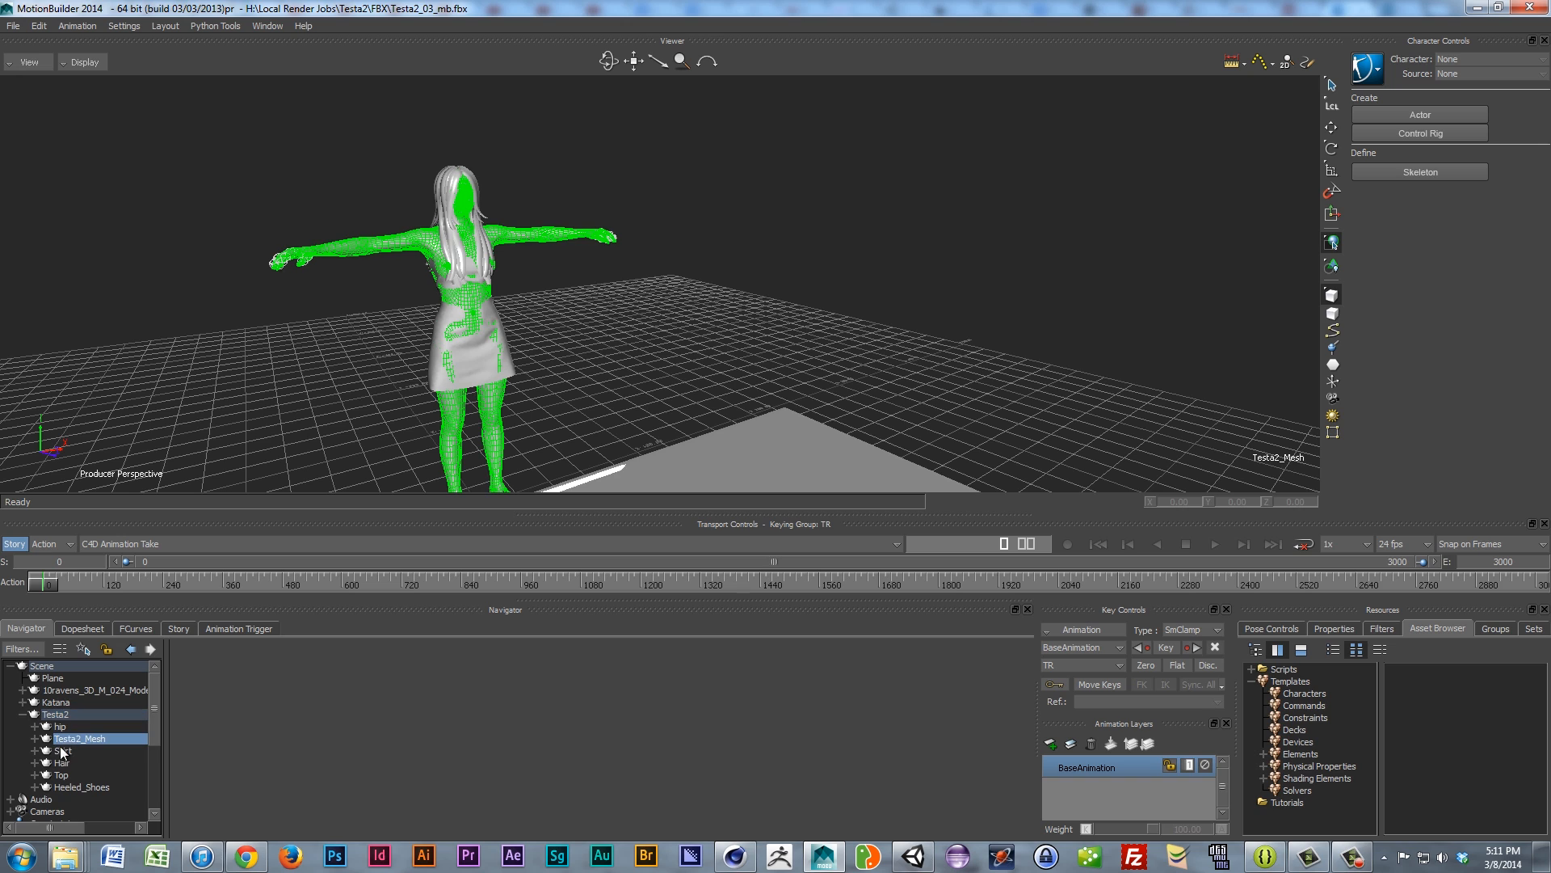
pyautogui.click(34, 738)
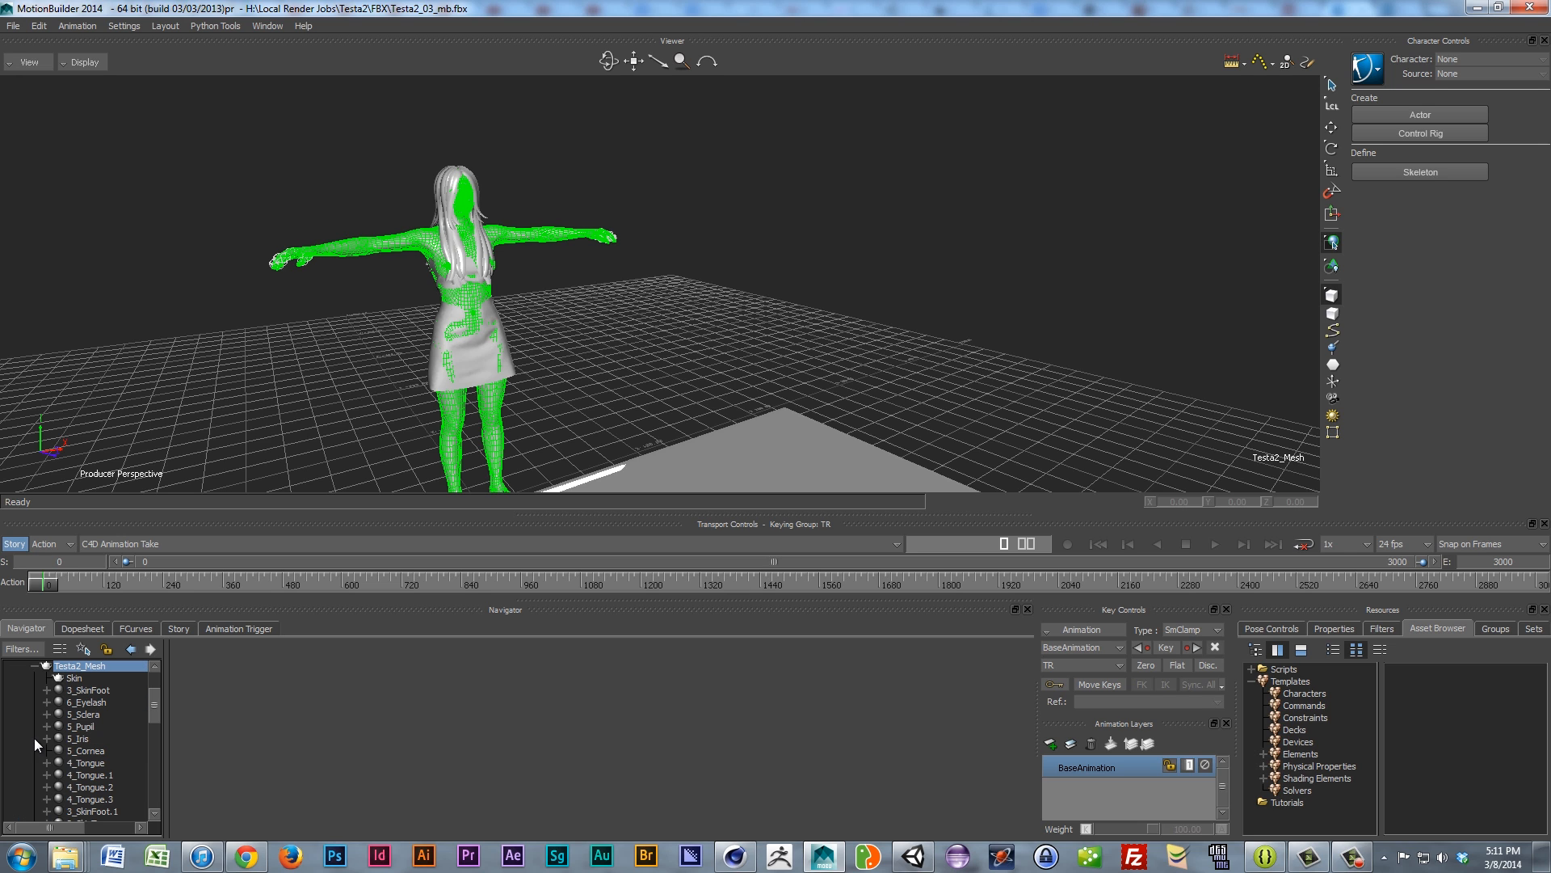
pyautogui.scroll(-2, 73, 732)
# Step: Open the 3_SkinFoot material settings and raise its emissive red to 1.00
pyautogui.click(79, 690)
pyautogui.doubleClick(59, 691)
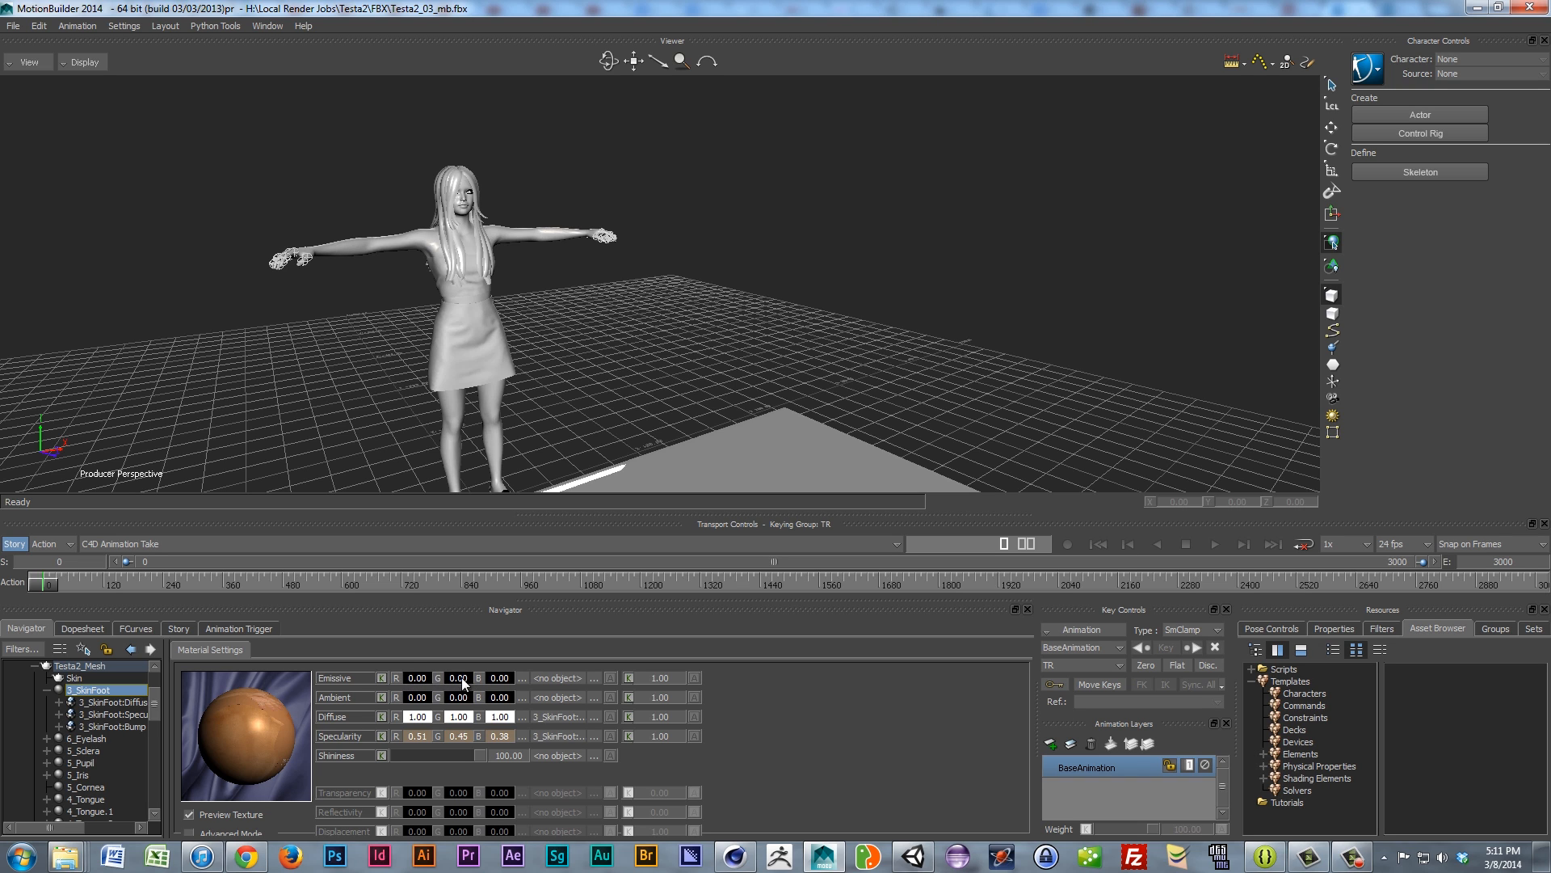
pyautogui.moveTo(411, 675); pyautogui.dragTo(660, 682)
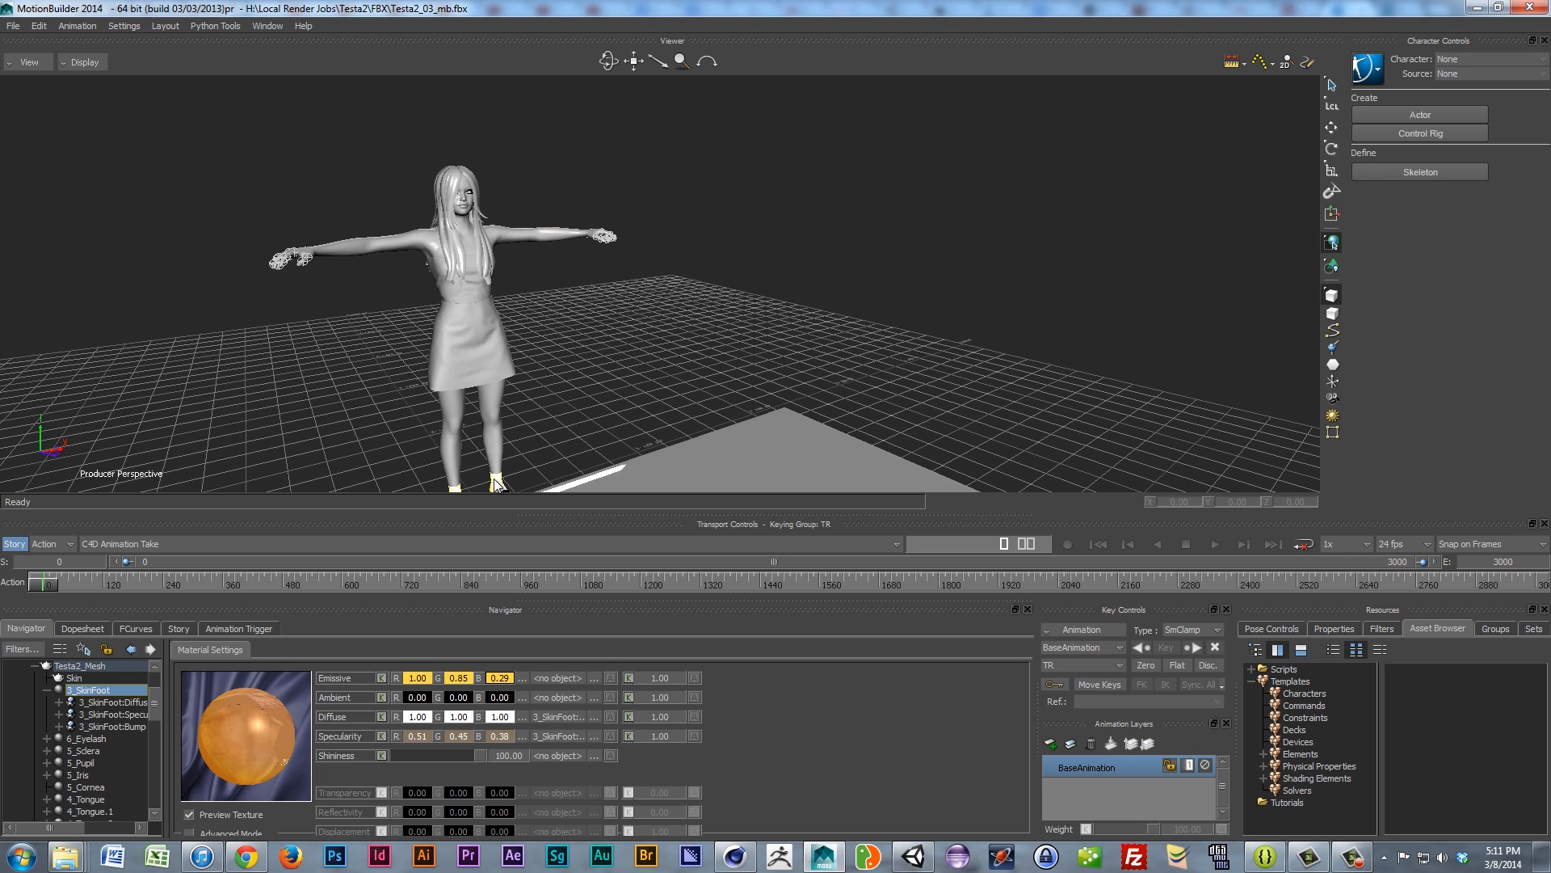
pyautogui.keyDown('ctrl'); pyautogui.keyDown('shift'); pyautogui.moveTo(497, 485); pyautogui.dragTo(501, 427); pyautogui.keyUp('shift'); pyautogui.keyUp('ctrl')
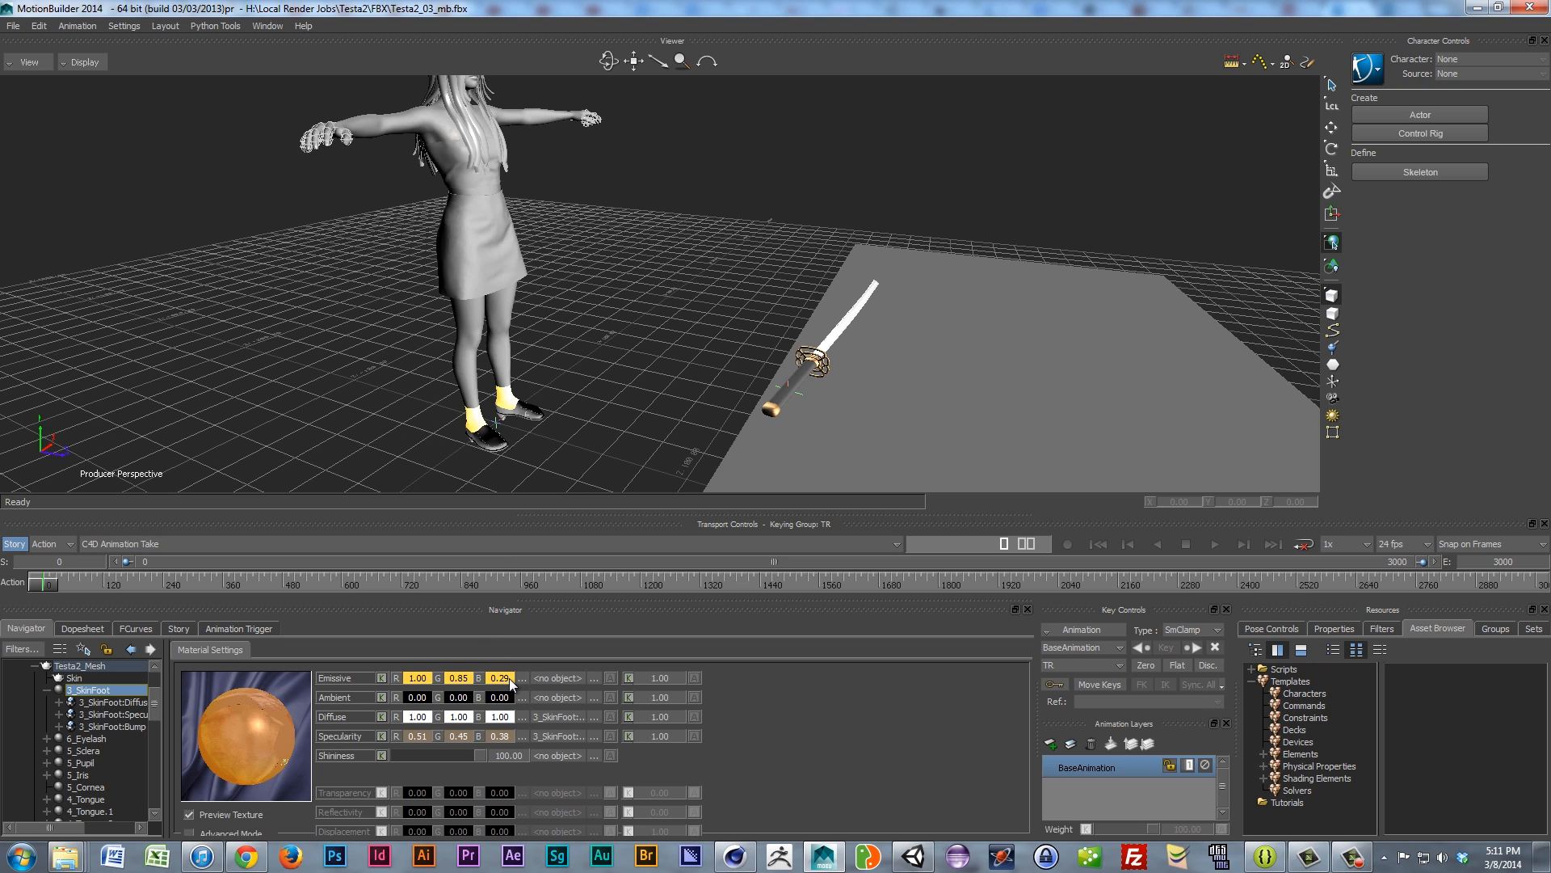
# Step: Set the 3_SkinFoot emissive blue, green and red to 0, then reframe on the head
pyautogui.moveTo(502, 679)
pyautogui.mouseDown()
pyautogui.moveTo(583, 677)
pyautogui.moveTo(502, 680)
pyautogui.mouseUp()
pyautogui.doubleClick(502, 678)
pyautogui.write('0')
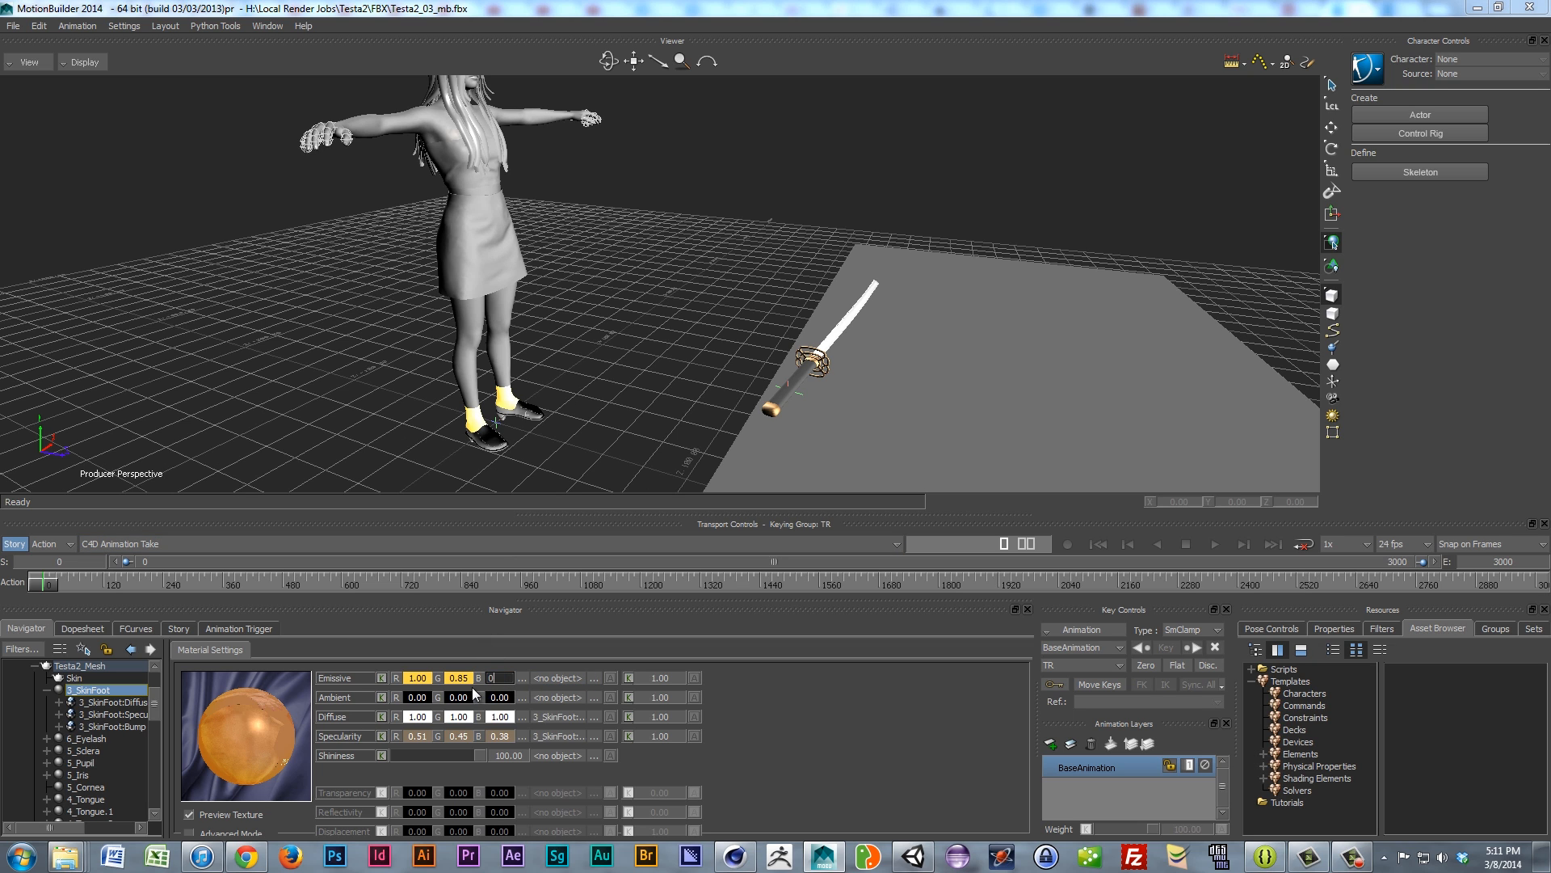
pyautogui.press('Return')
pyautogui.doubleClick(458, 678)
pyautogui.write('0')
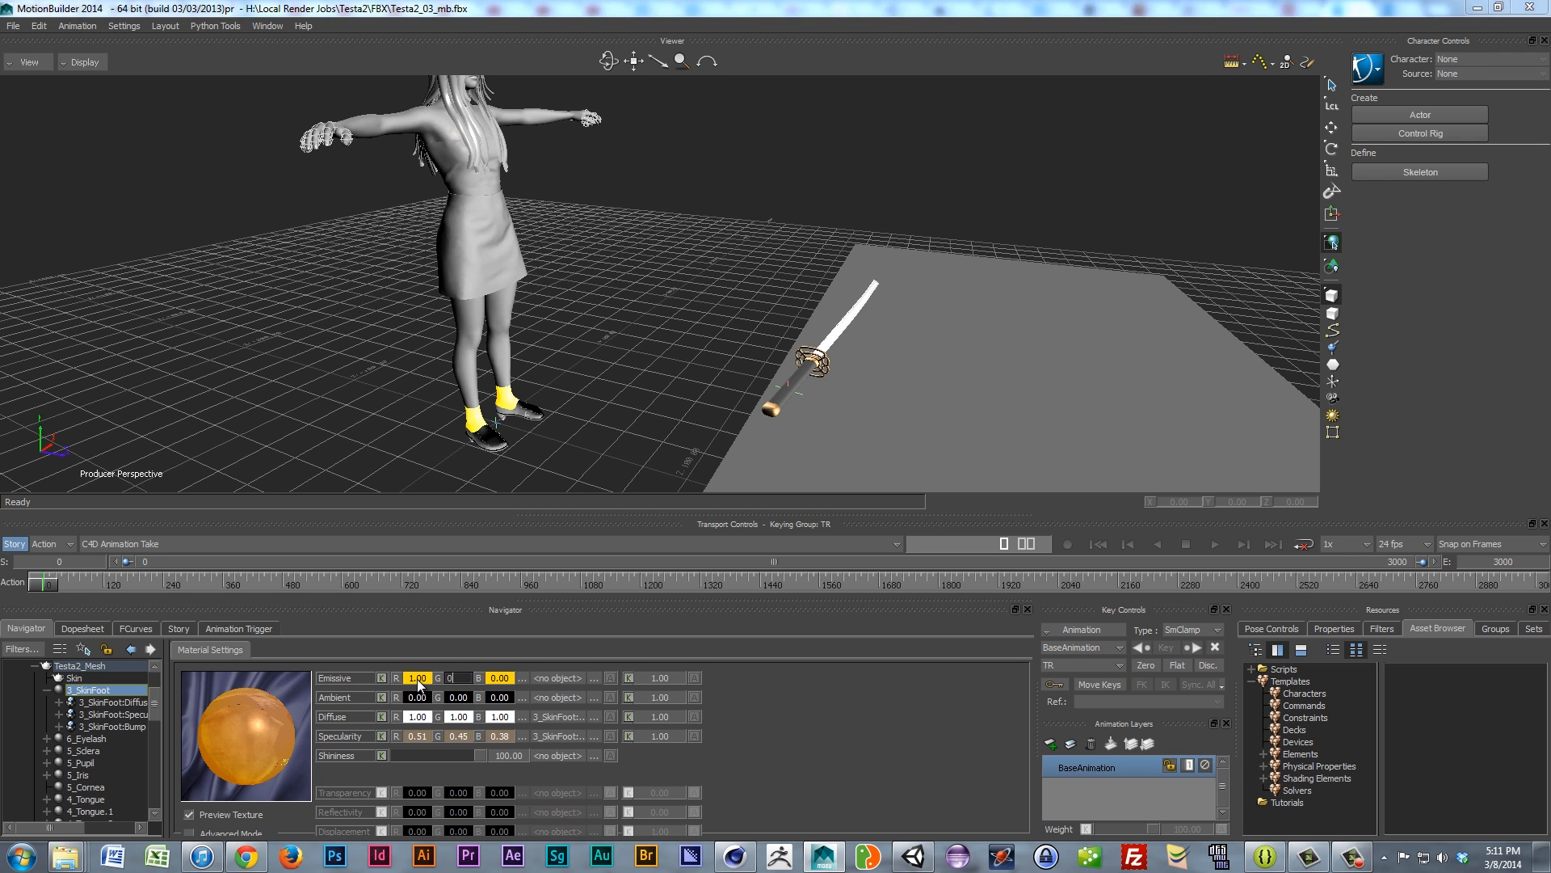
pyautogui.press('Return')
pyautogui.doubleClick(414, 679)
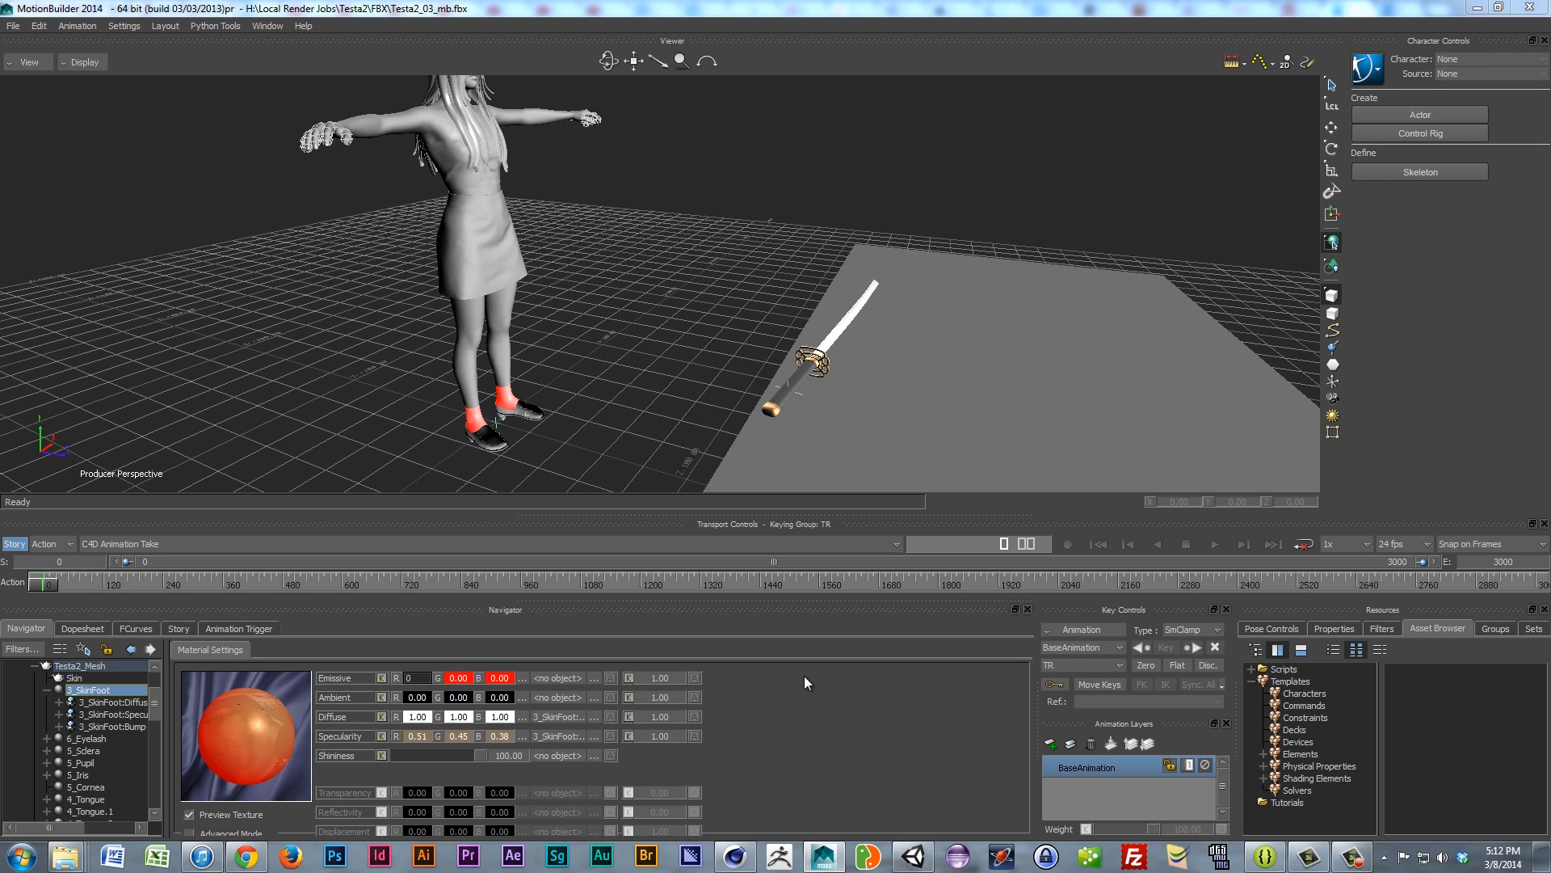
pyautogui.press('Return')
pyautogui.keyDown('ctrl'); pyautogui.keyDown('shift'); pyautogui.moveTo(421, 346); pyautogui.dragTo(369, 349); pyautogui.keyUp('shift'); pyautogui.keyUp('ctrl')
pyautogui.keyDown('shift'); pyautogui.moveTo(409, 407); pyautogui.dragTo(437, 342); pyautogui.keyUp('shift')
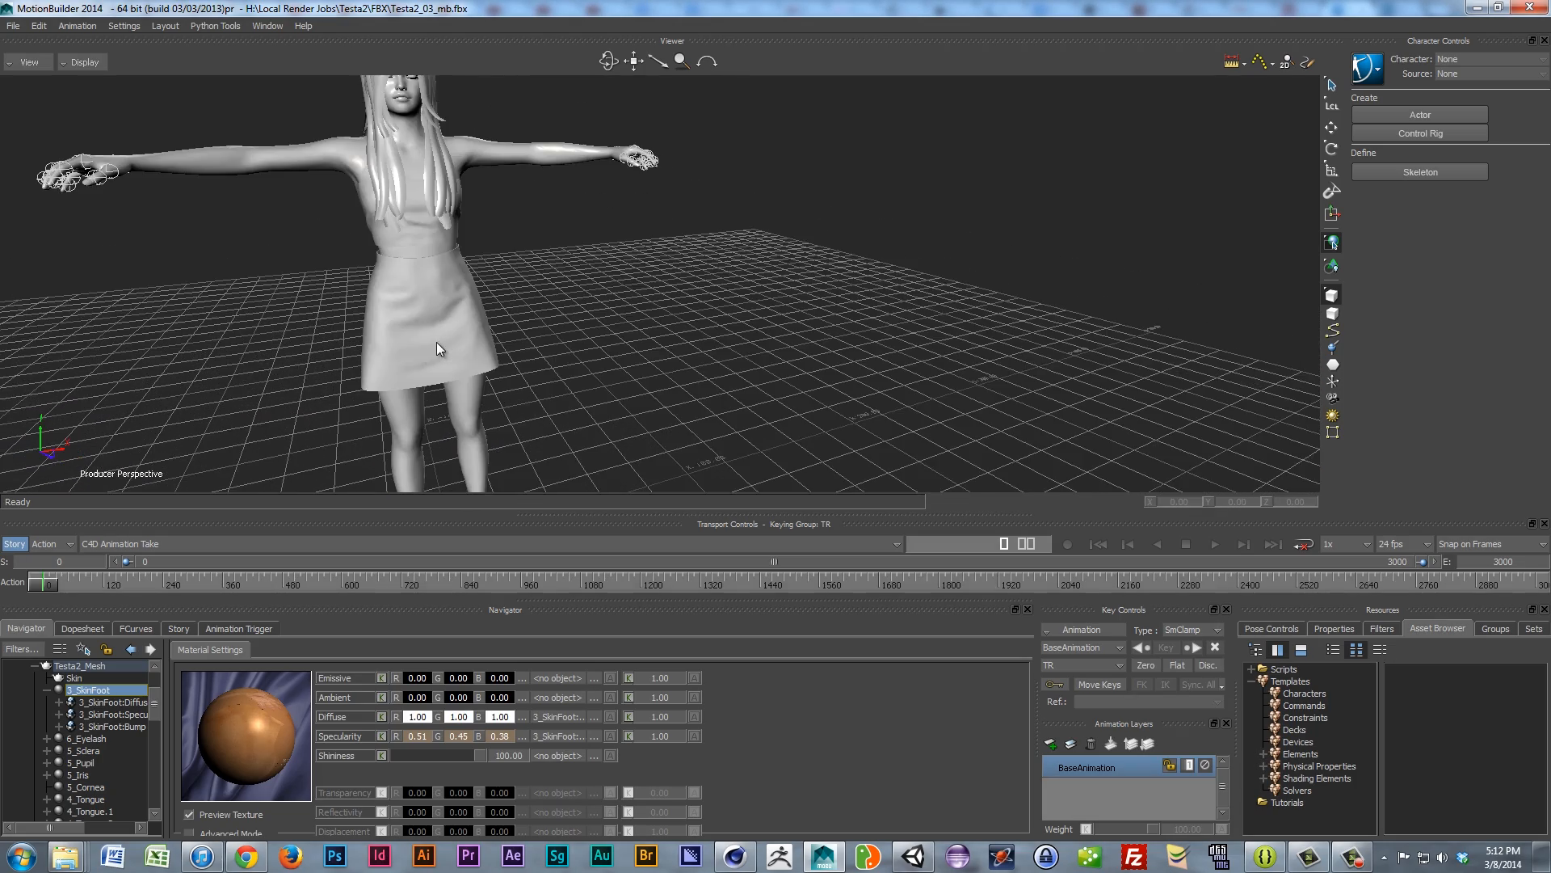
# Step: Collapse the Testa2_Mesh and Testa2 branches and select the Scene root
pyautogui.click(35, 665)
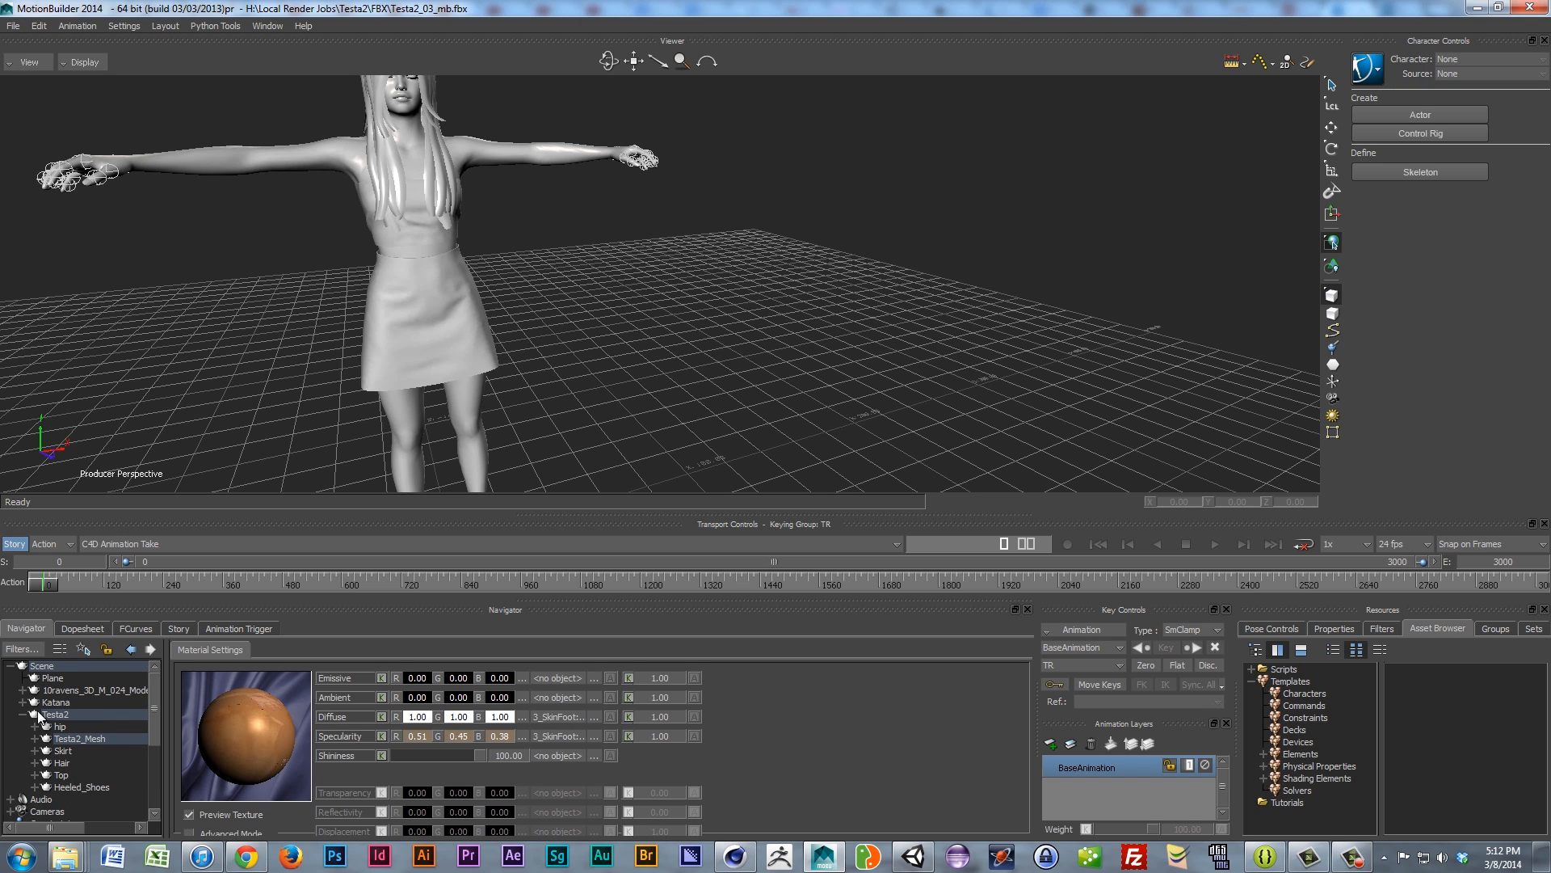
pyautogui.click(22, 698)
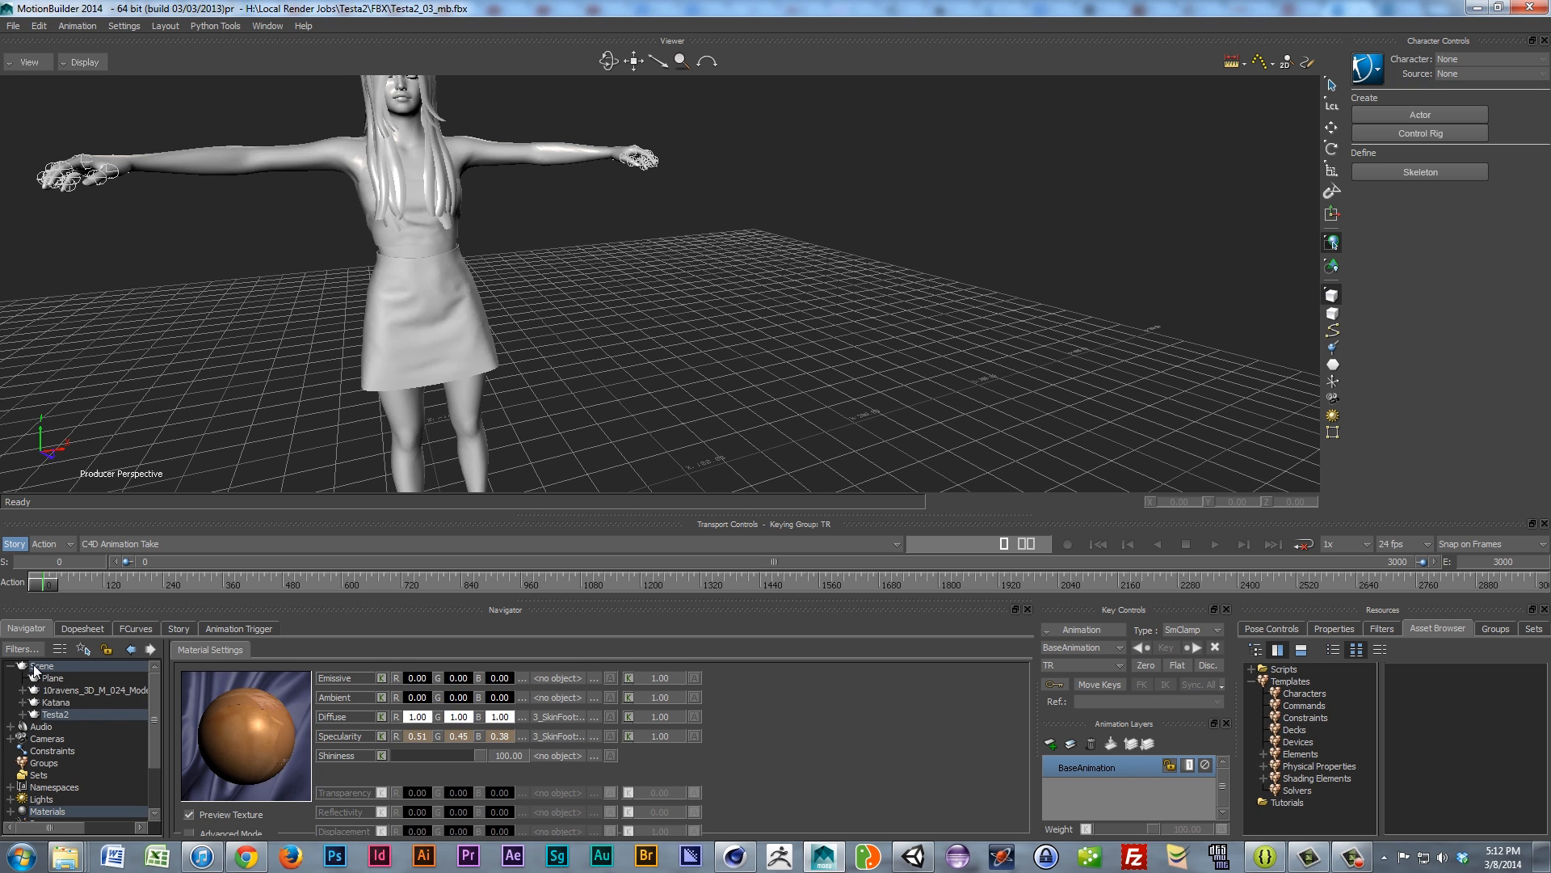
pyautogui.click(42, 665)
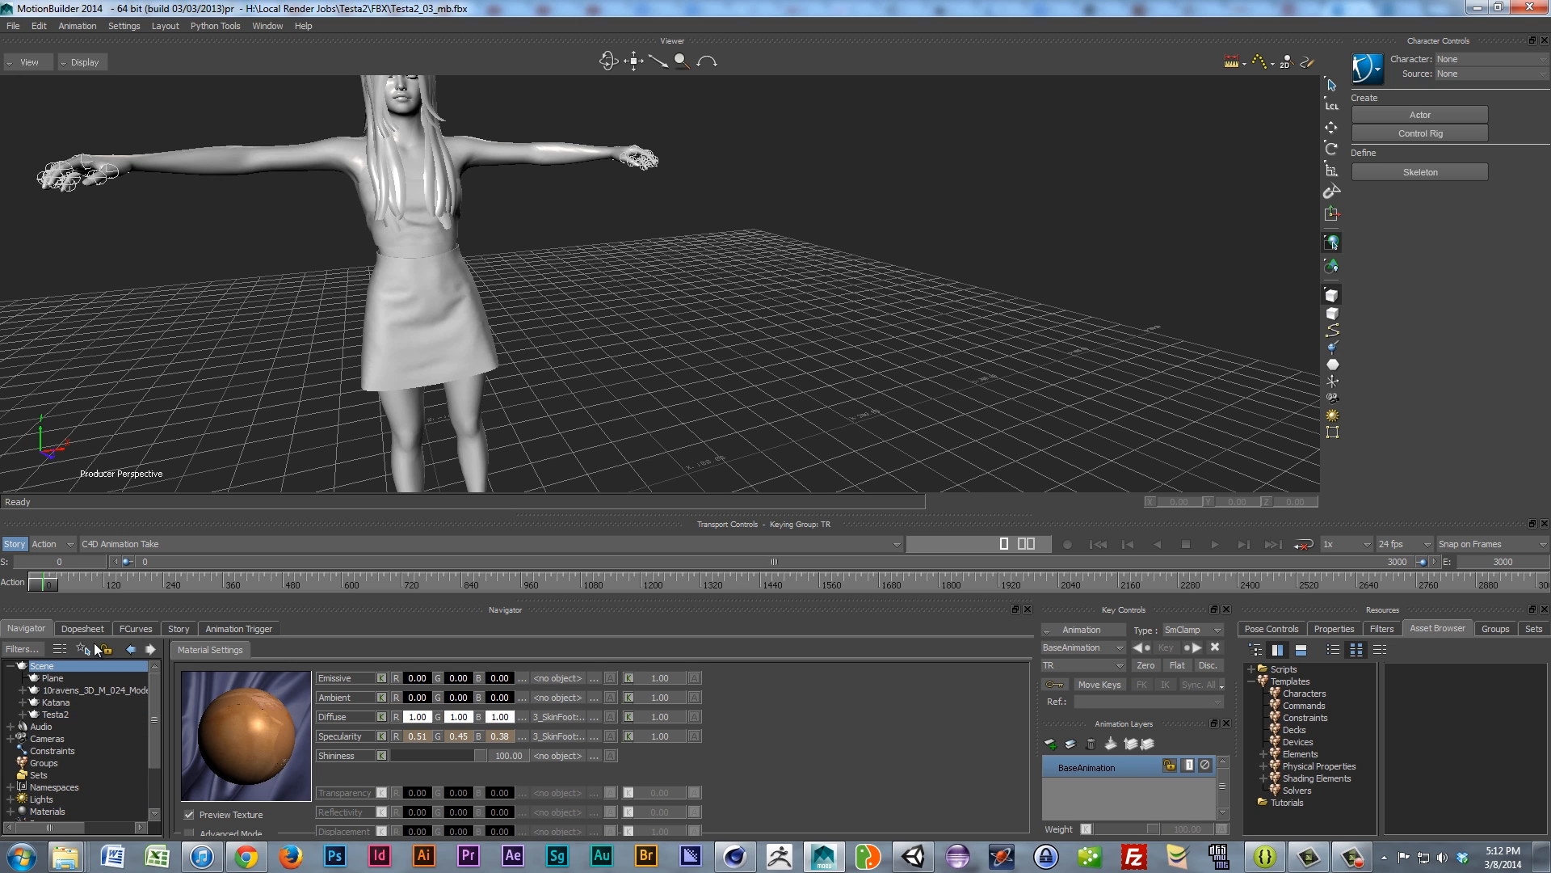
# Step: Merge Genesis Naming Template.fbx from H:\Graphics Design Assets\3D Modeling\MotionBuilder Naming Templates
pyautogui.click(13, 25)
pyautogui.moveTo(42, 26)
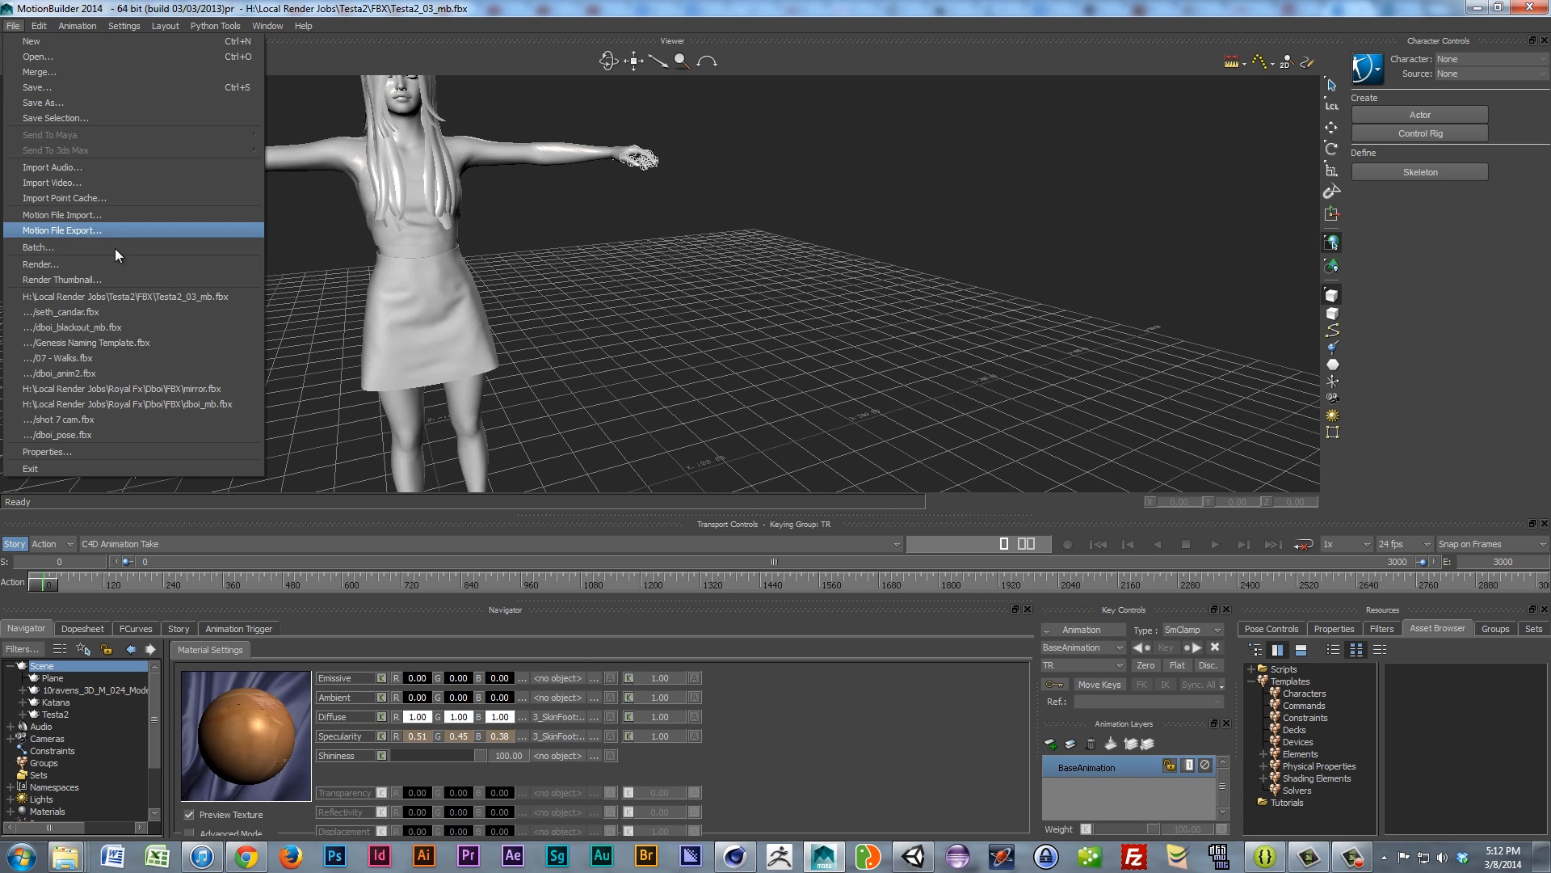
pyautogui.click(108, 71)
pyautogui.click(832, 218)
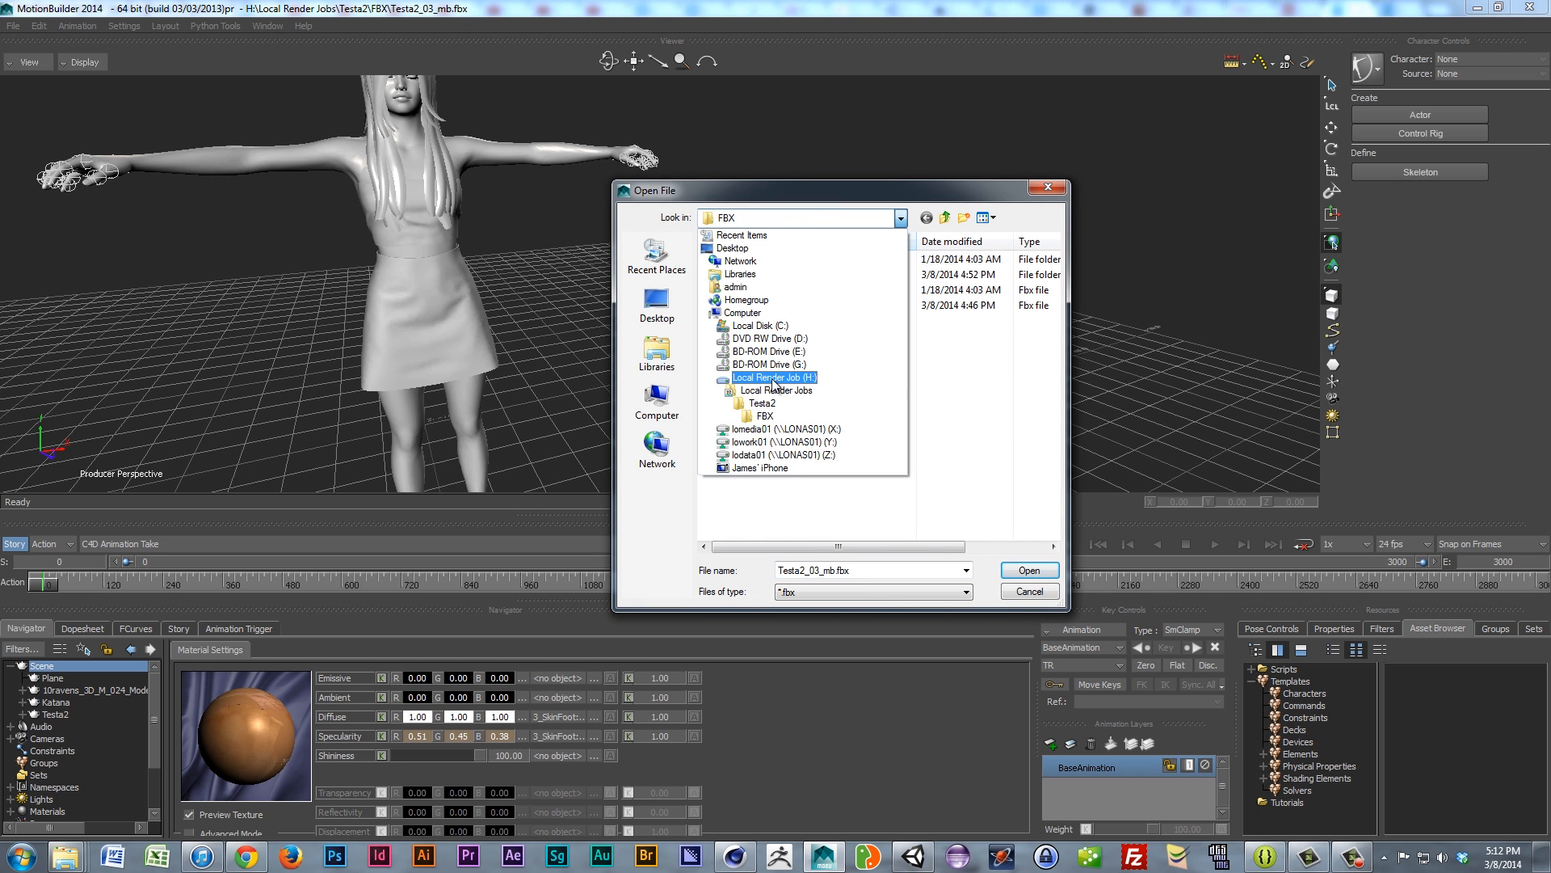
pyautogui.click(774, 377)
pyautogui.doubleClick(751, 414)
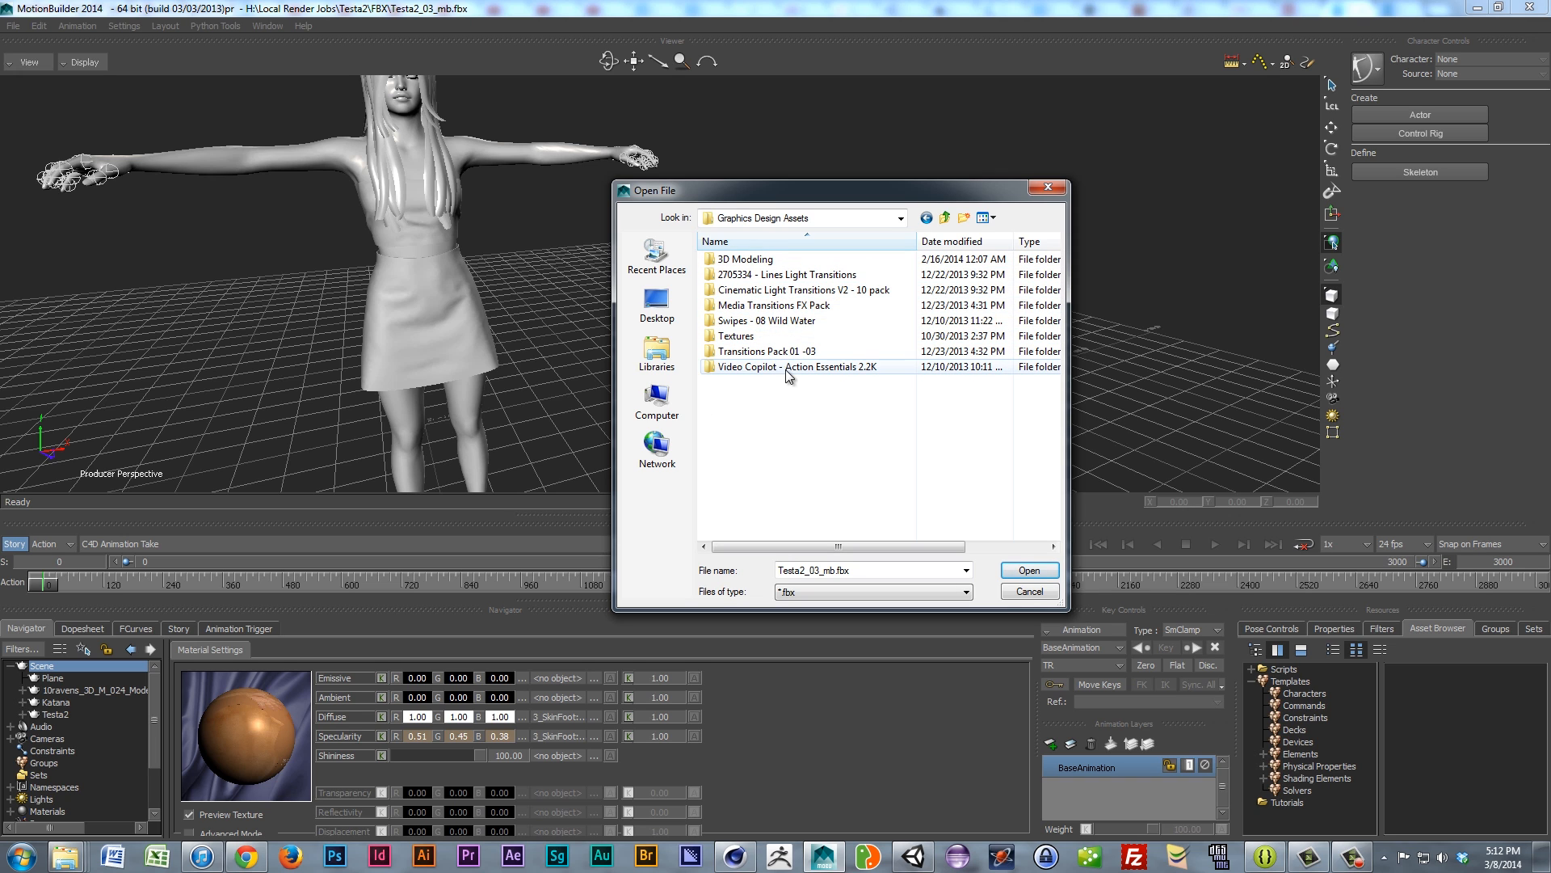
pyautogui.doubleClick(748, 259)
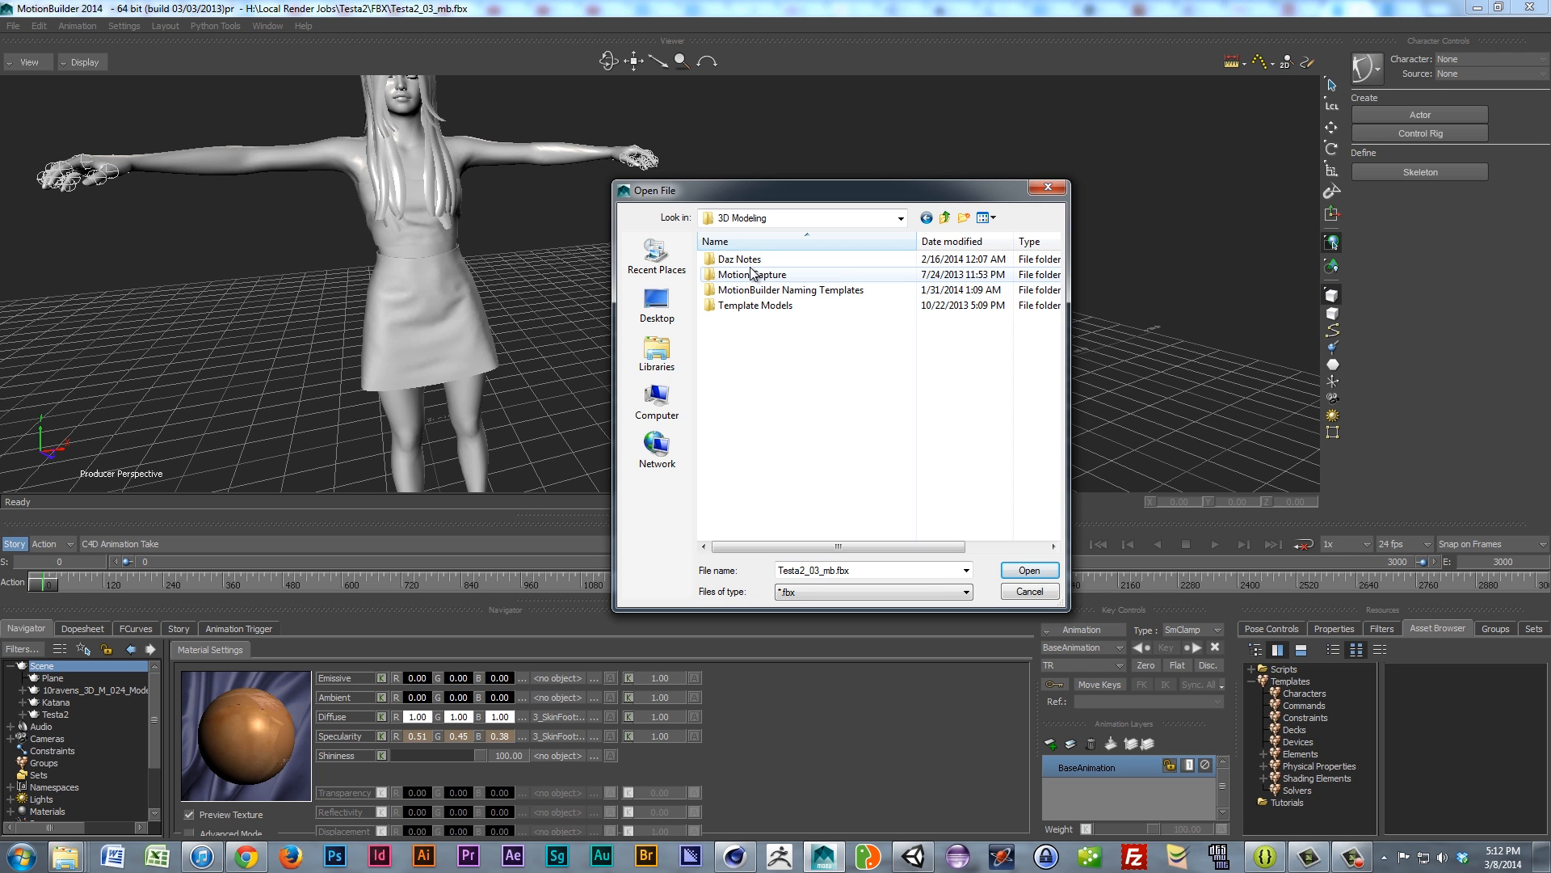
pyautogui.doubleClick(753, 290)
pyautogui.click(758, 275)
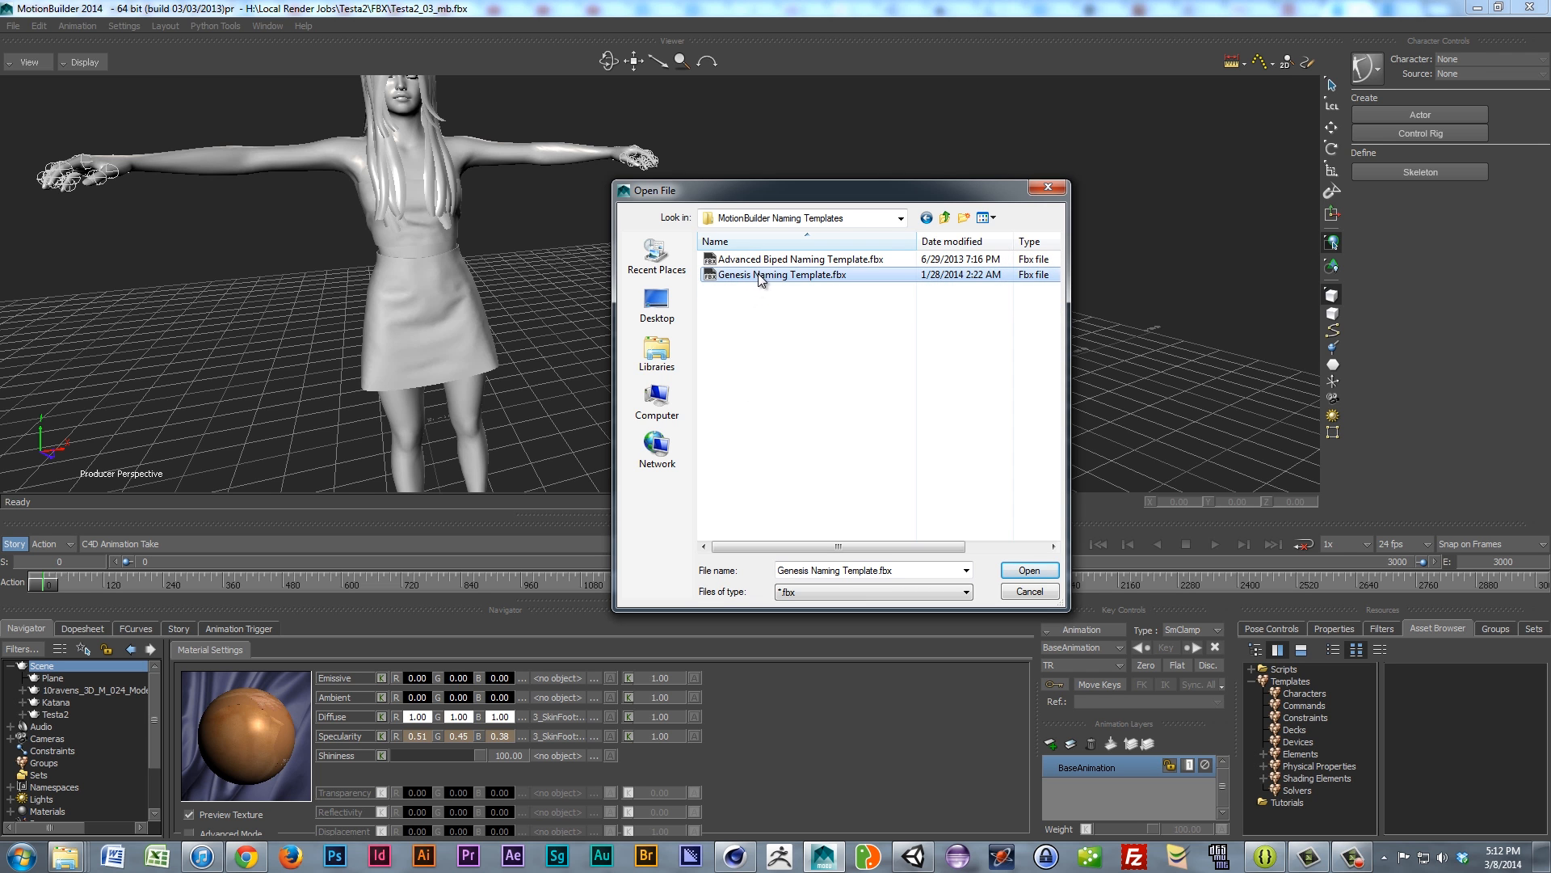
pyautogui.click(1029, 570)
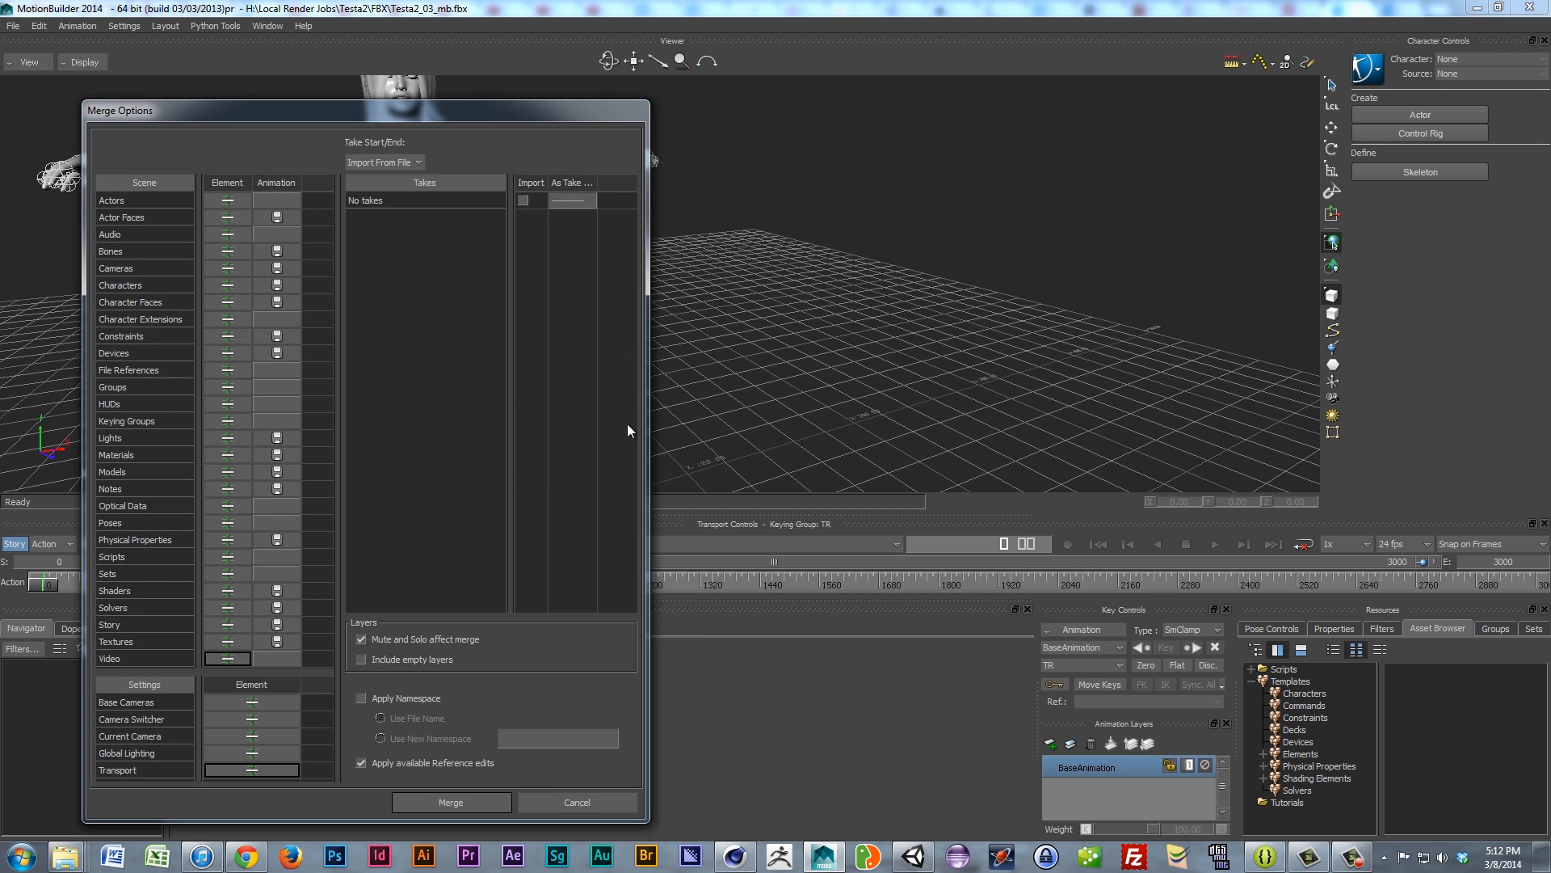
# Step: Confirm the merge and show the Genesis Naming Template character's settings under Characters
pyautogui.click(451, 801)
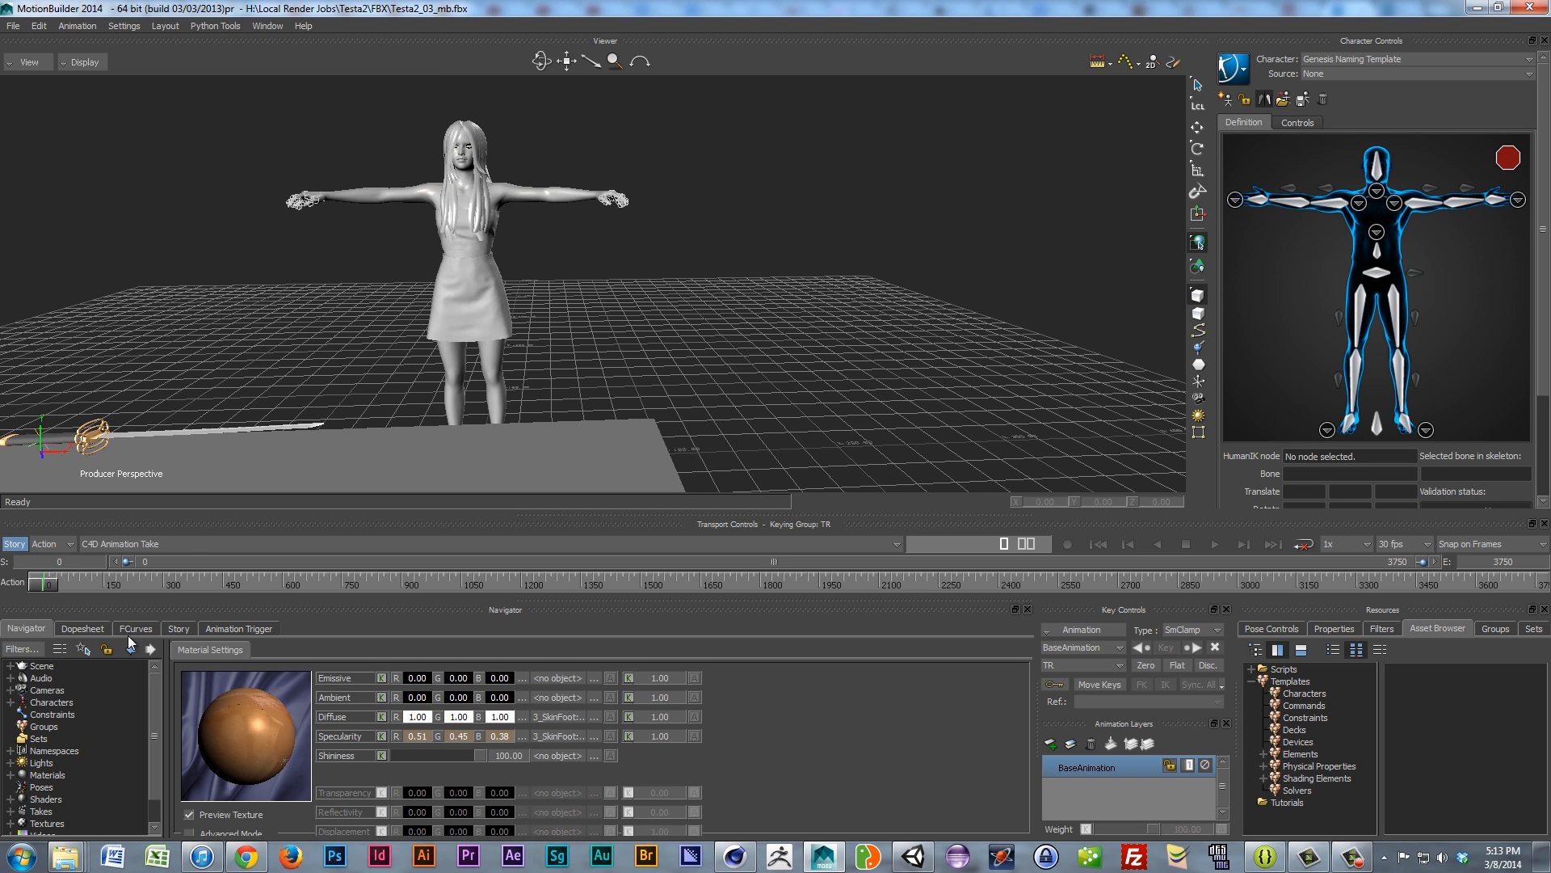
pyautogui.keyDown('ctrl'); pyautogui.keyDown('shift'); pyautogui.moveTo(461, 290); pyautogui.dragTo(420, 323); pyautogui.keyUp('shift'); pyautogui.keyUp('ctrl')
pyautogui.click(10, 703)
pyautogui.click(64, 715)
pyautogui.click(22, 715)
pyautogui.click(56, 716)
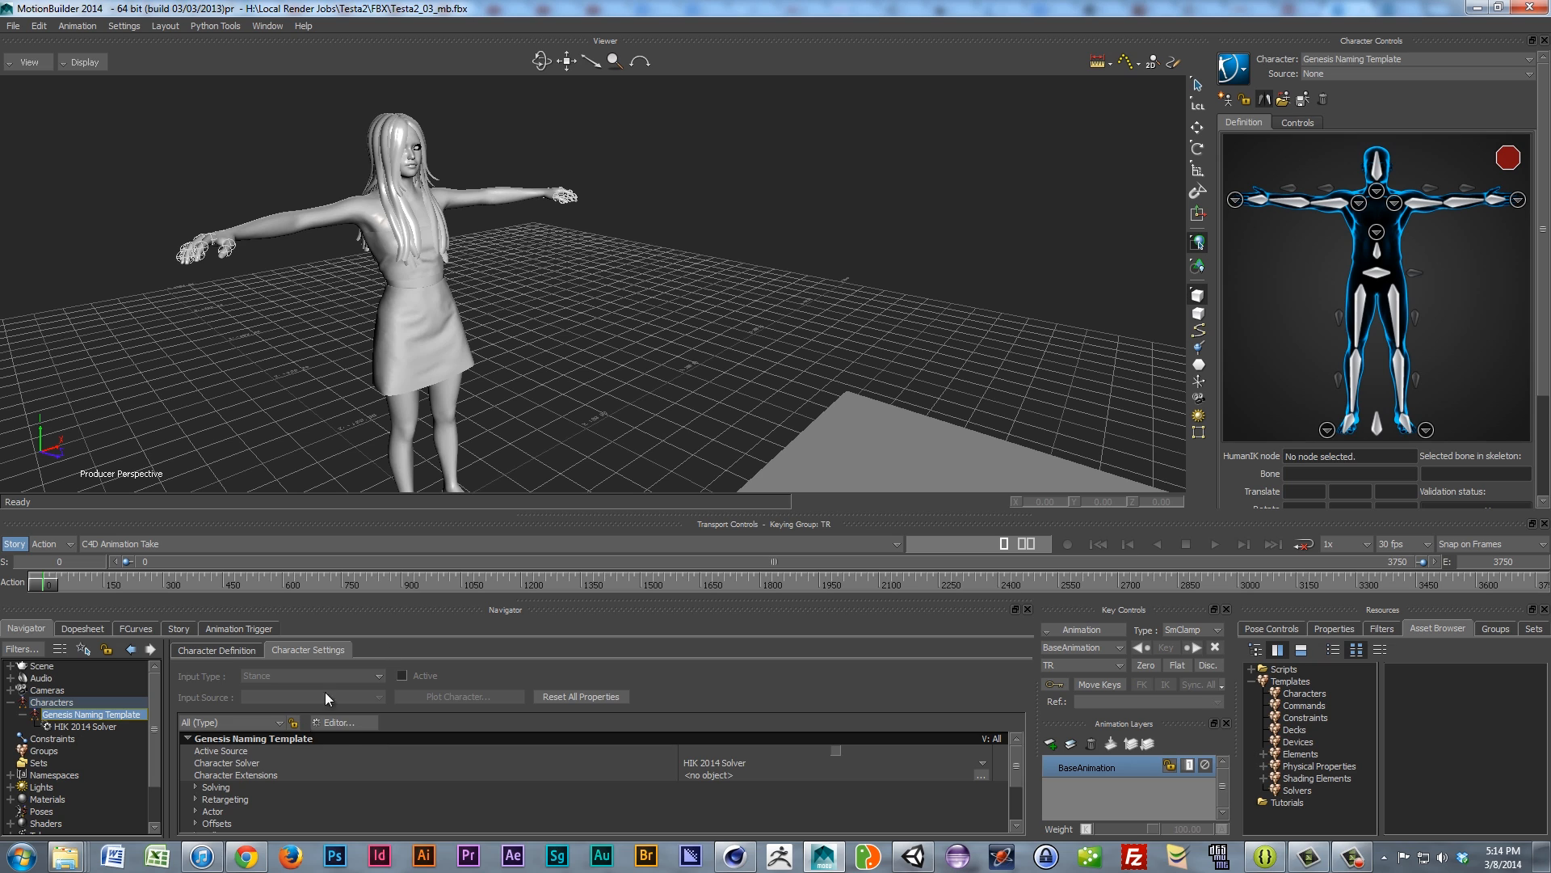
# Step: Show the Character Definition mapping list and expand the Base (required) slots
pyautogui.click(239, 651)
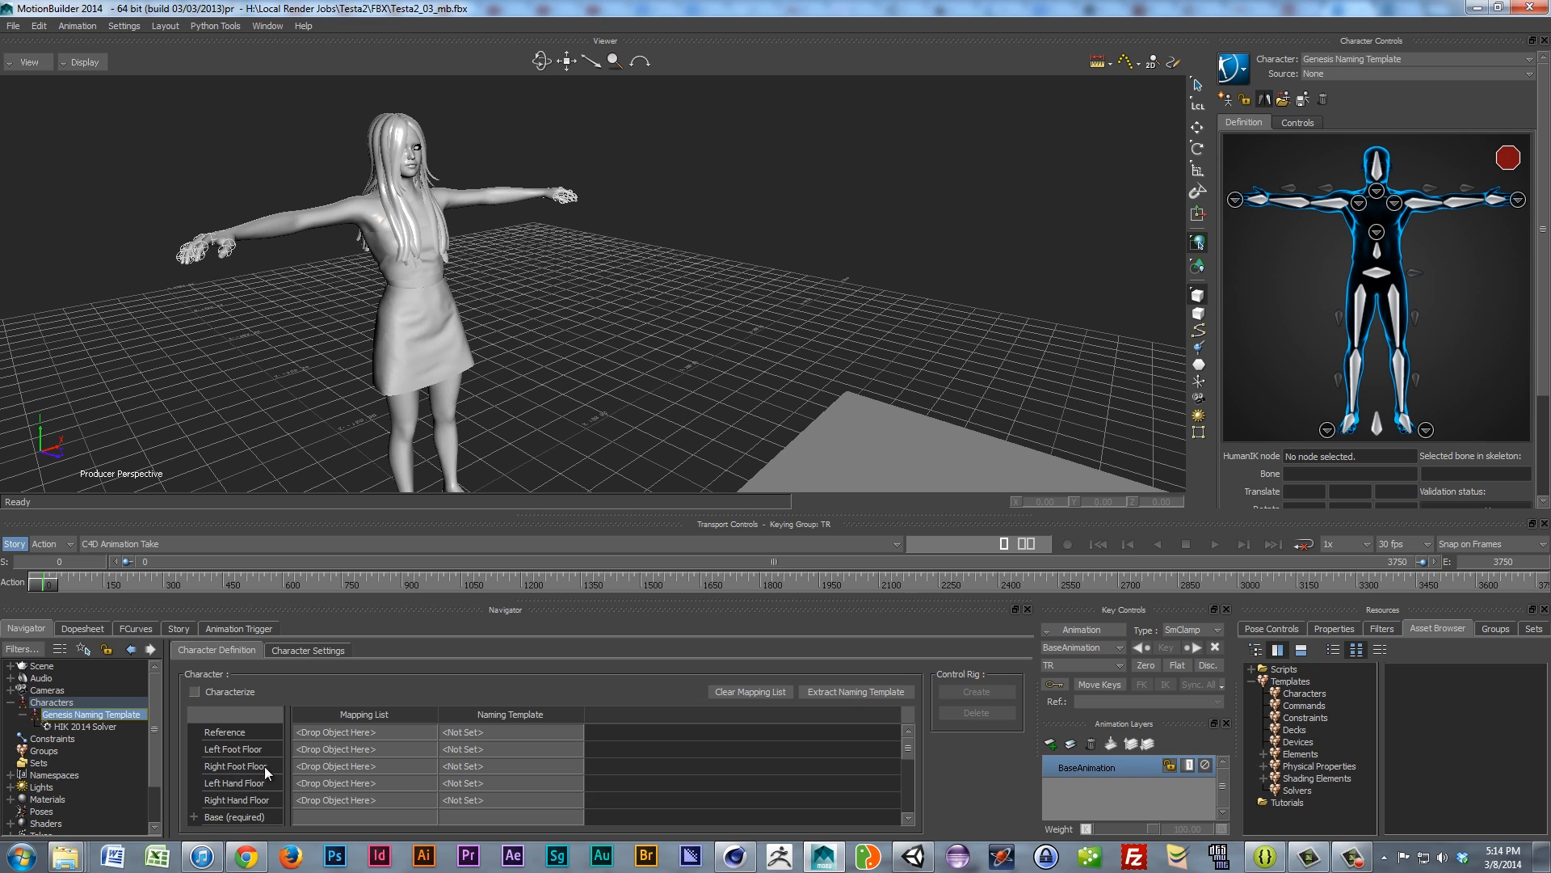
pyautogui.scroll(-3, 404, 786)
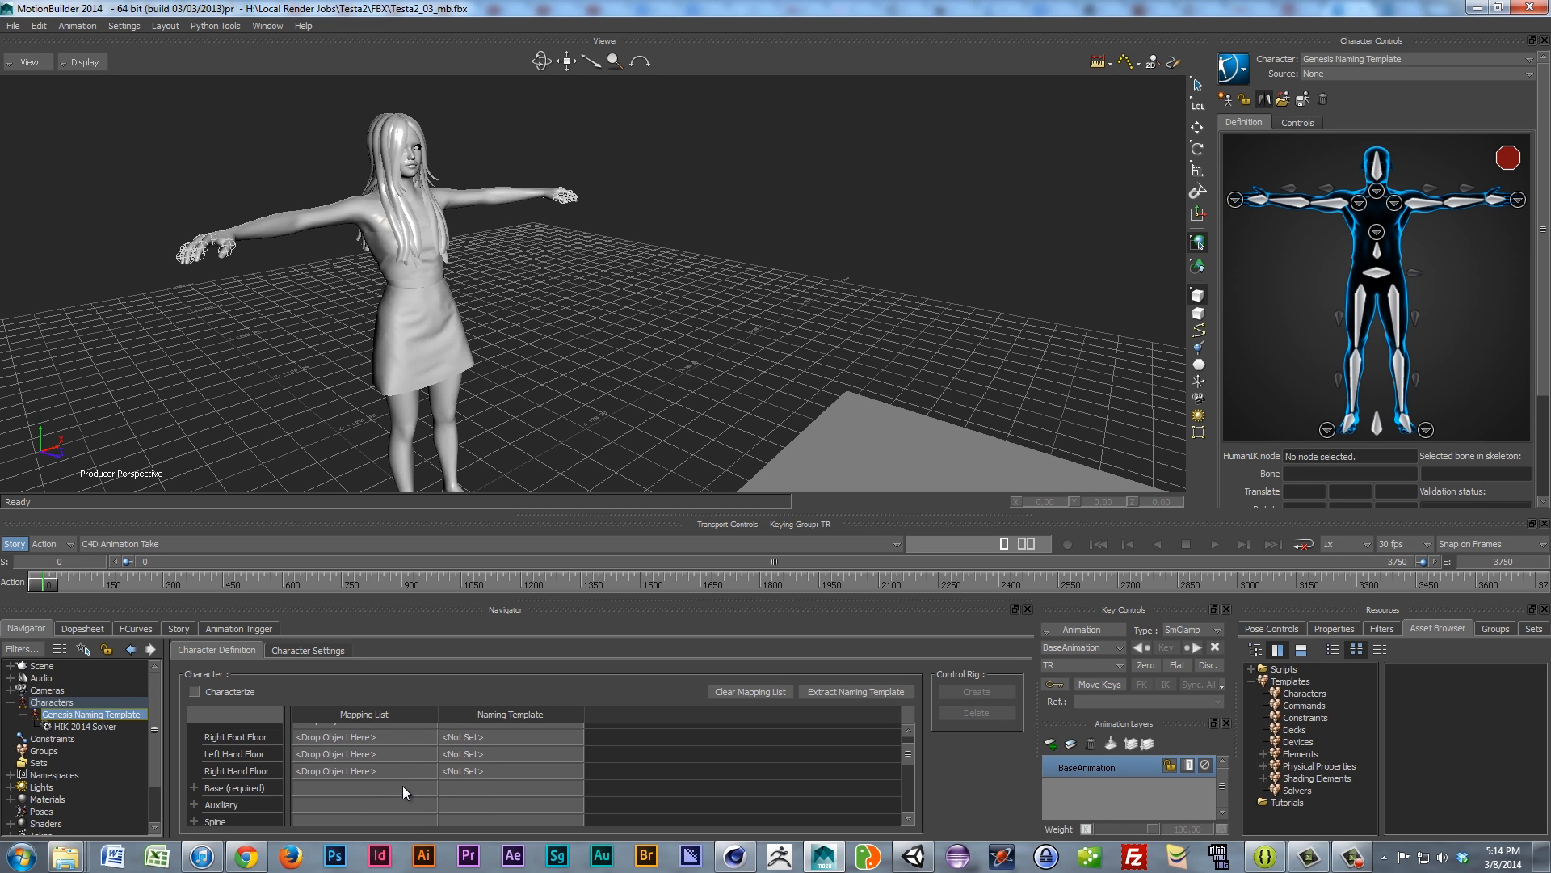
pyautogui.click(193, 773)
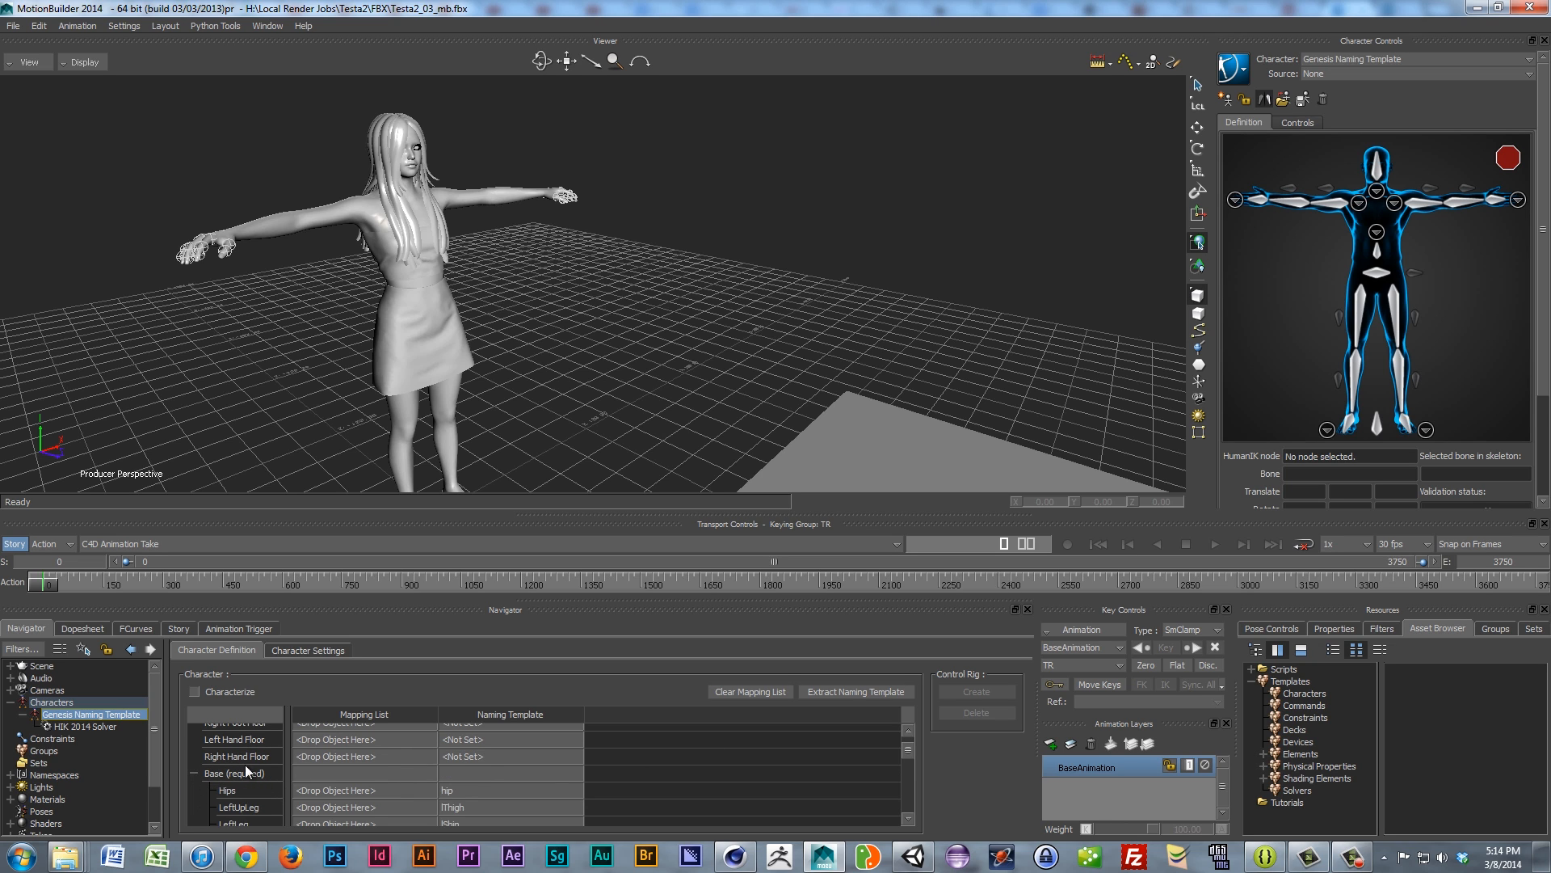
pyautogui.scroll(-1, 342, 760)
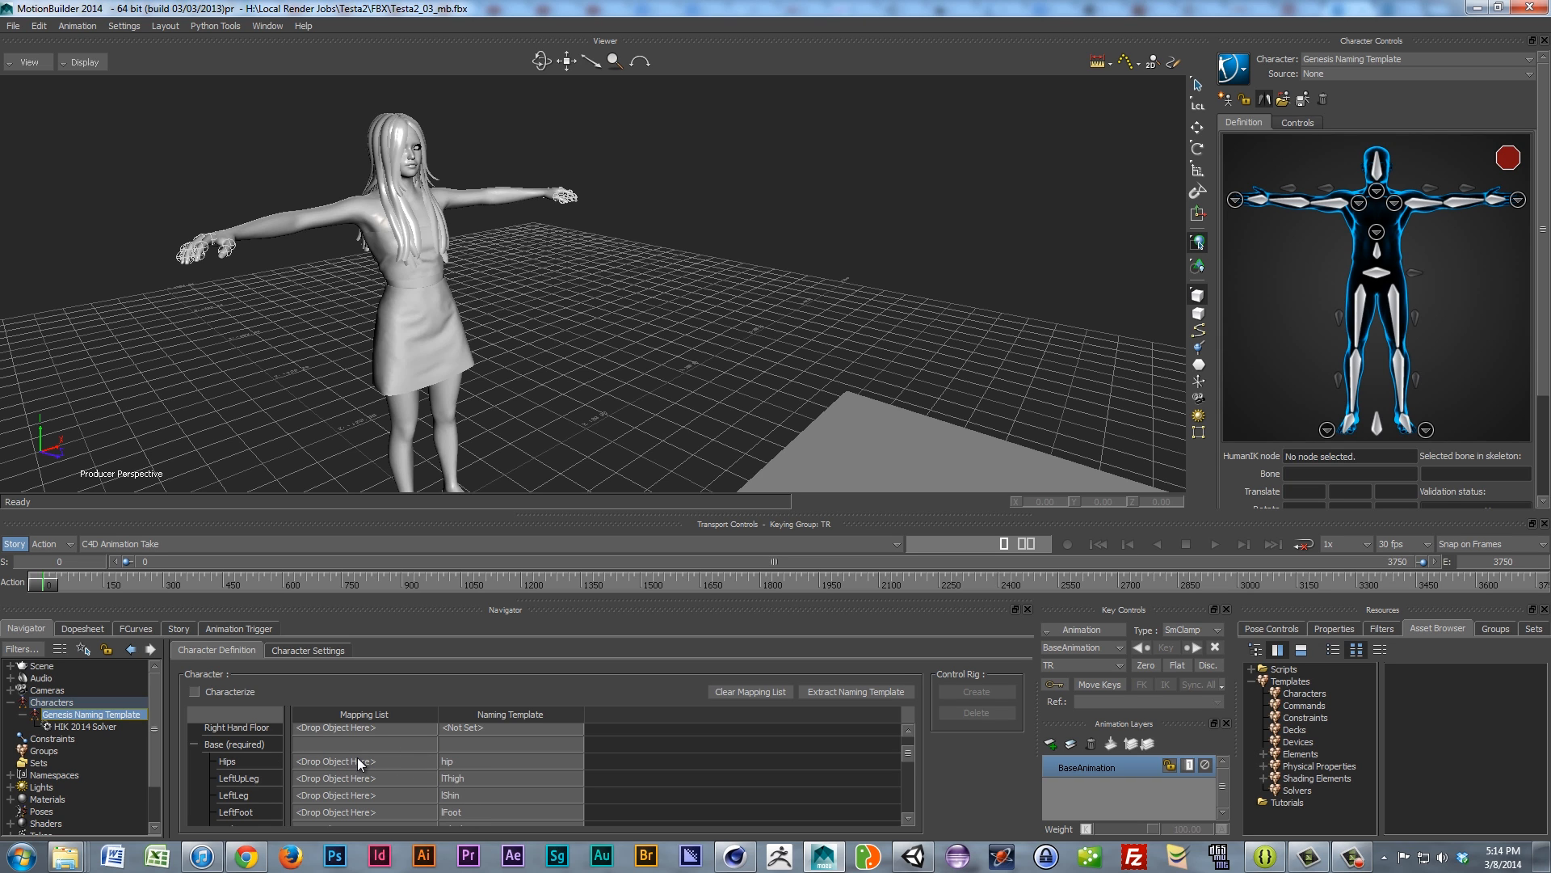
pyautogui.scroll(-1, 341, 760)
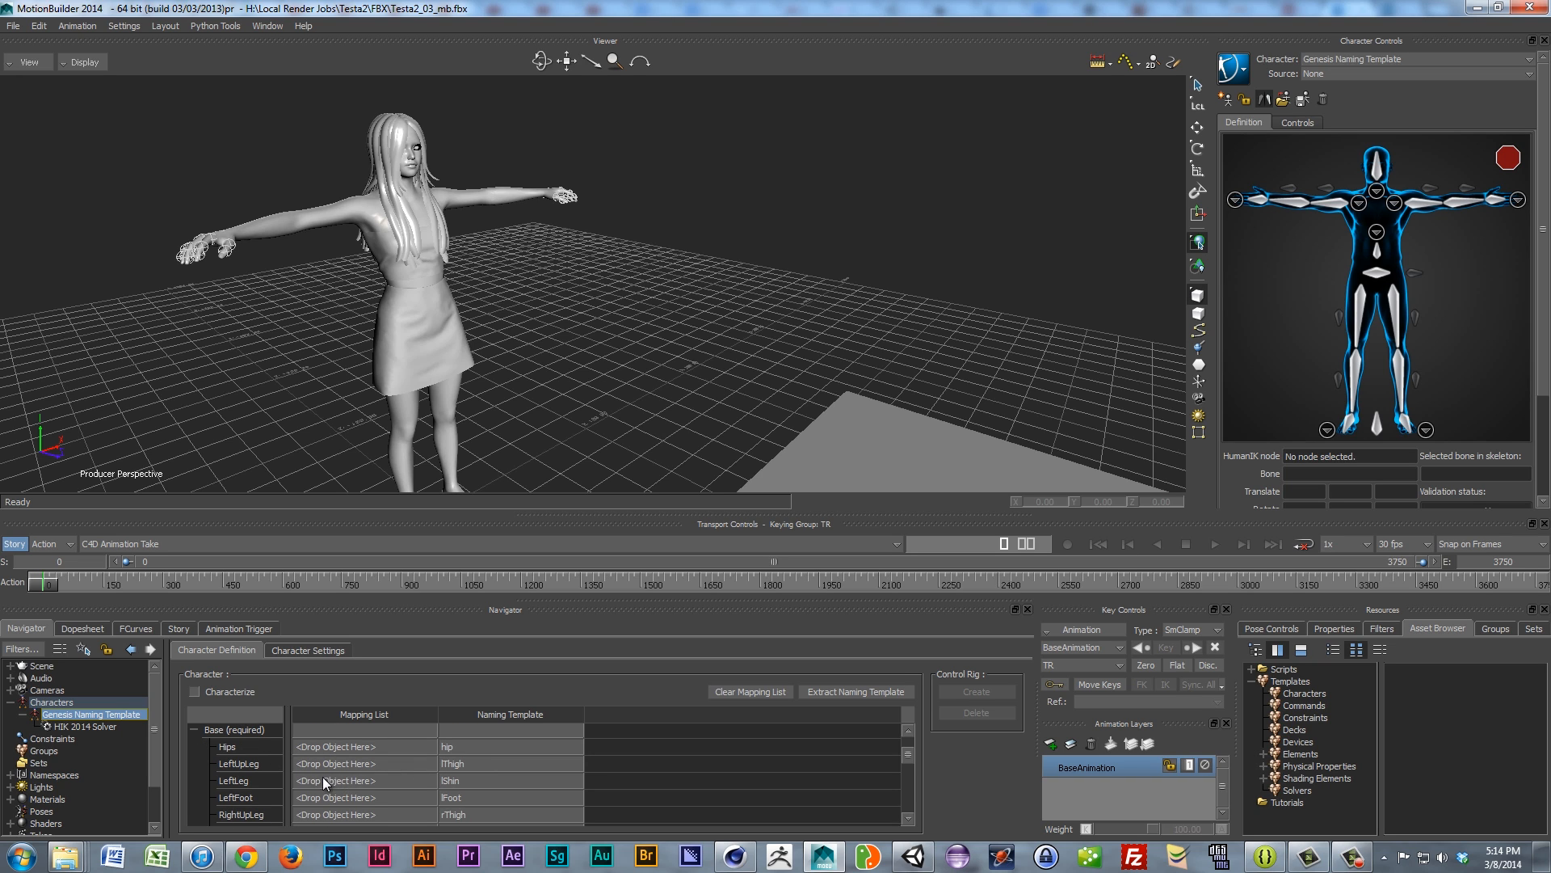
pyautogui.scroll(-1, 322, 799)
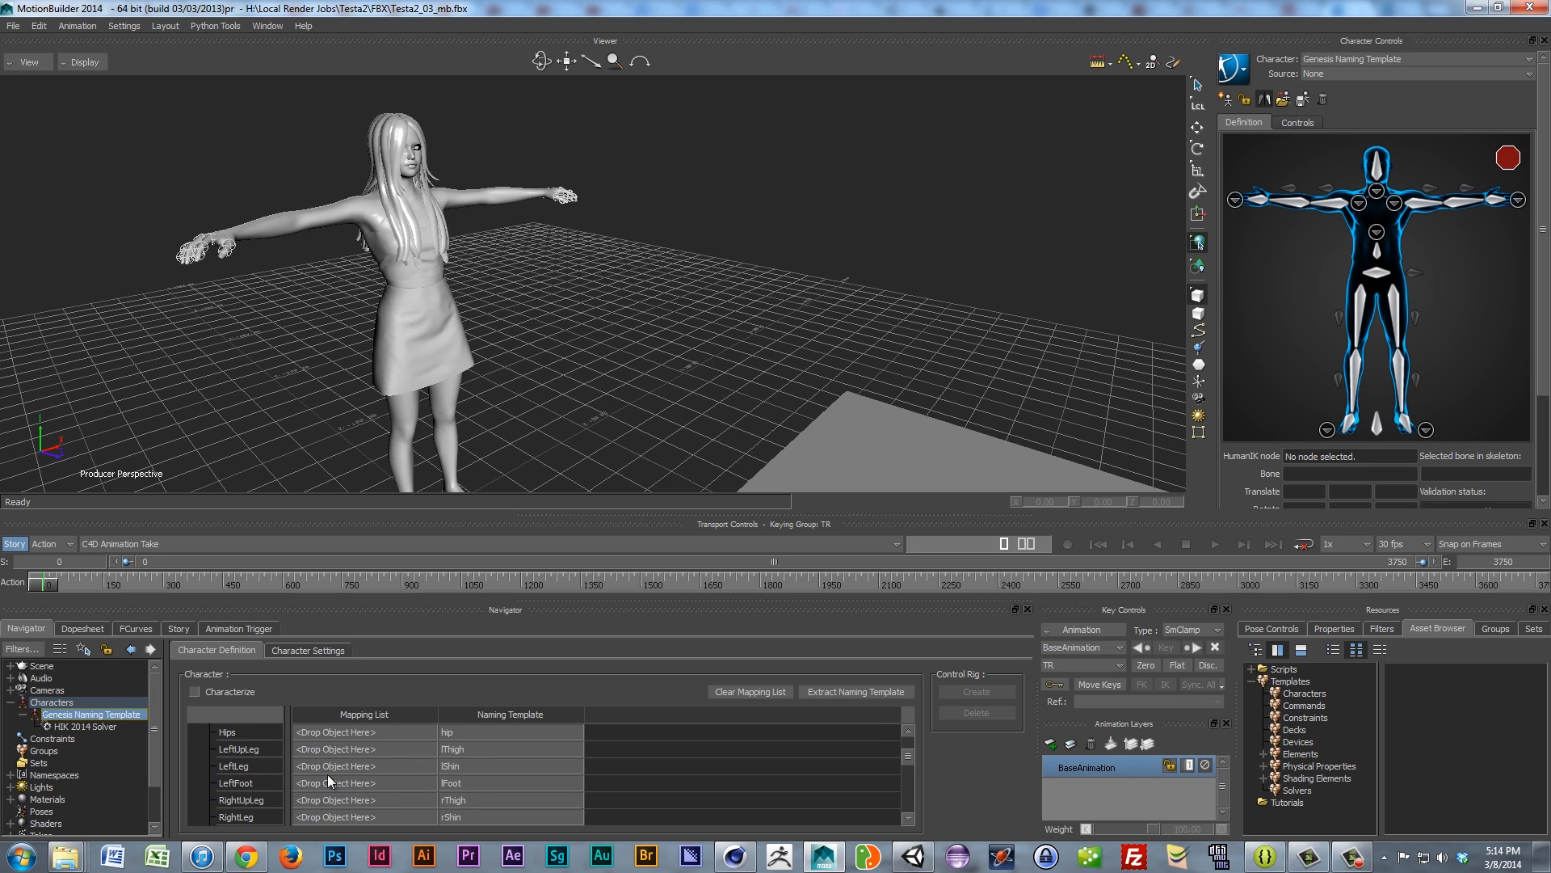
pyautogui.scroll(-15, 348, 797)
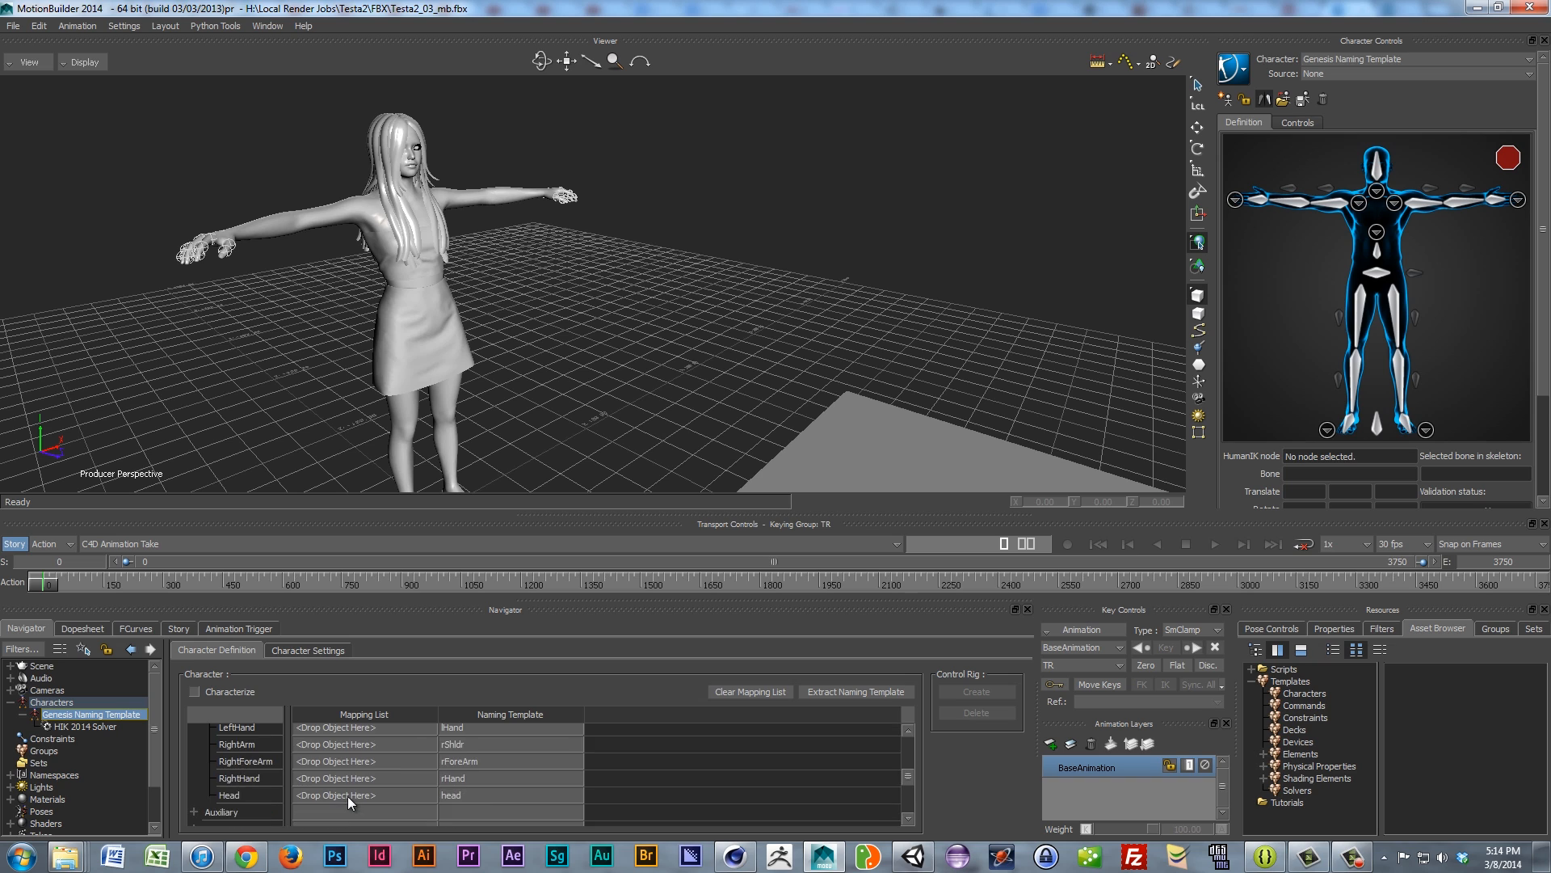
# Step: Expand the Auxiliary and Left Hand bone slots and scroll through them
pyautogui.click(193, 768)
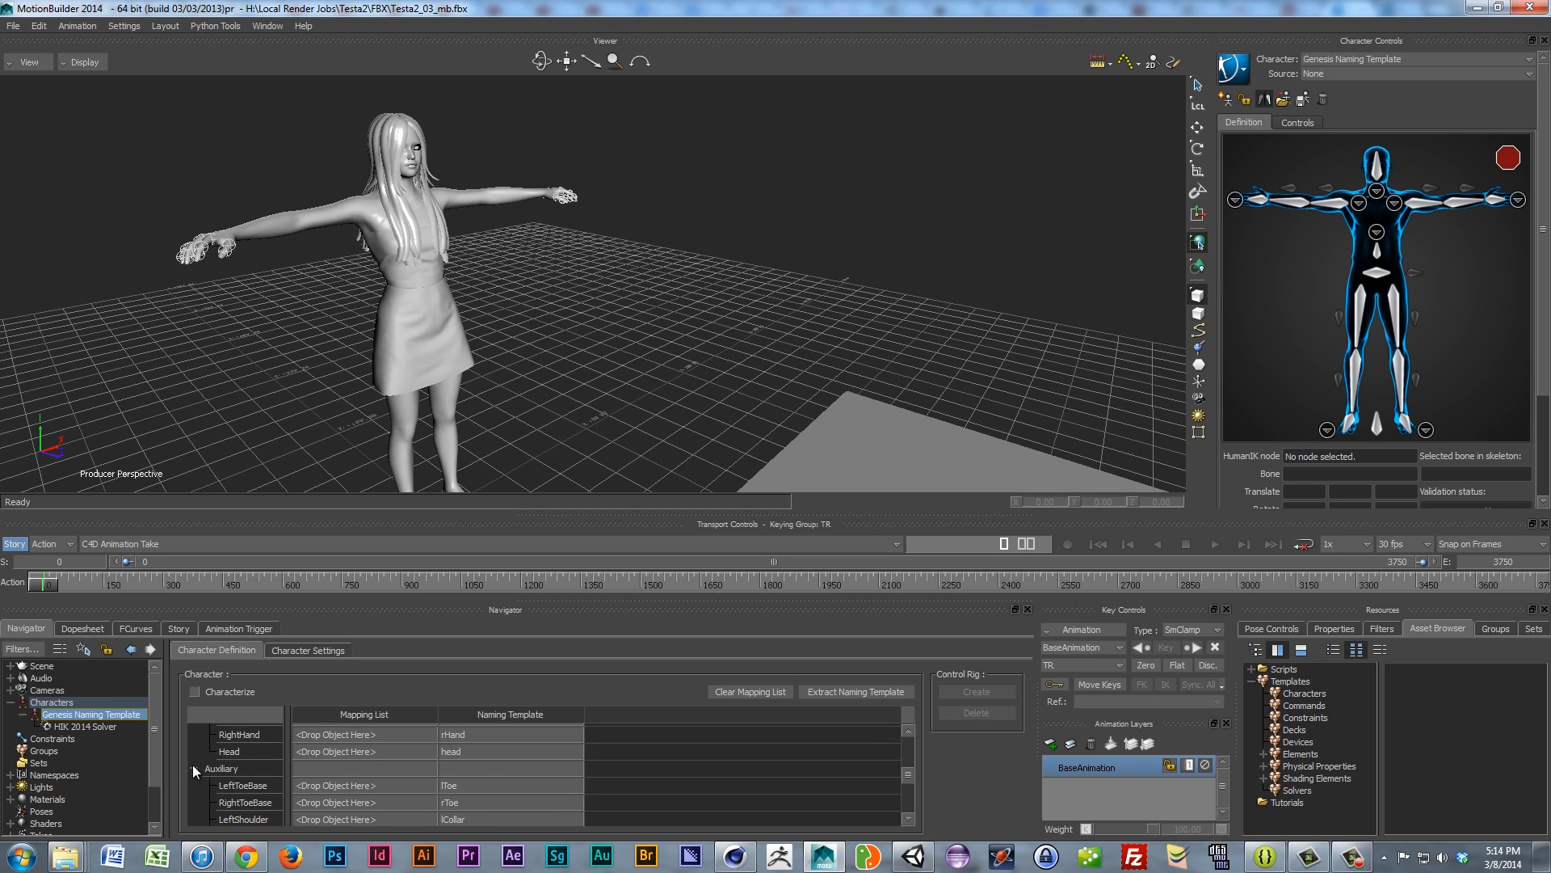
pyautogui.scroll(-1, 266, 763)
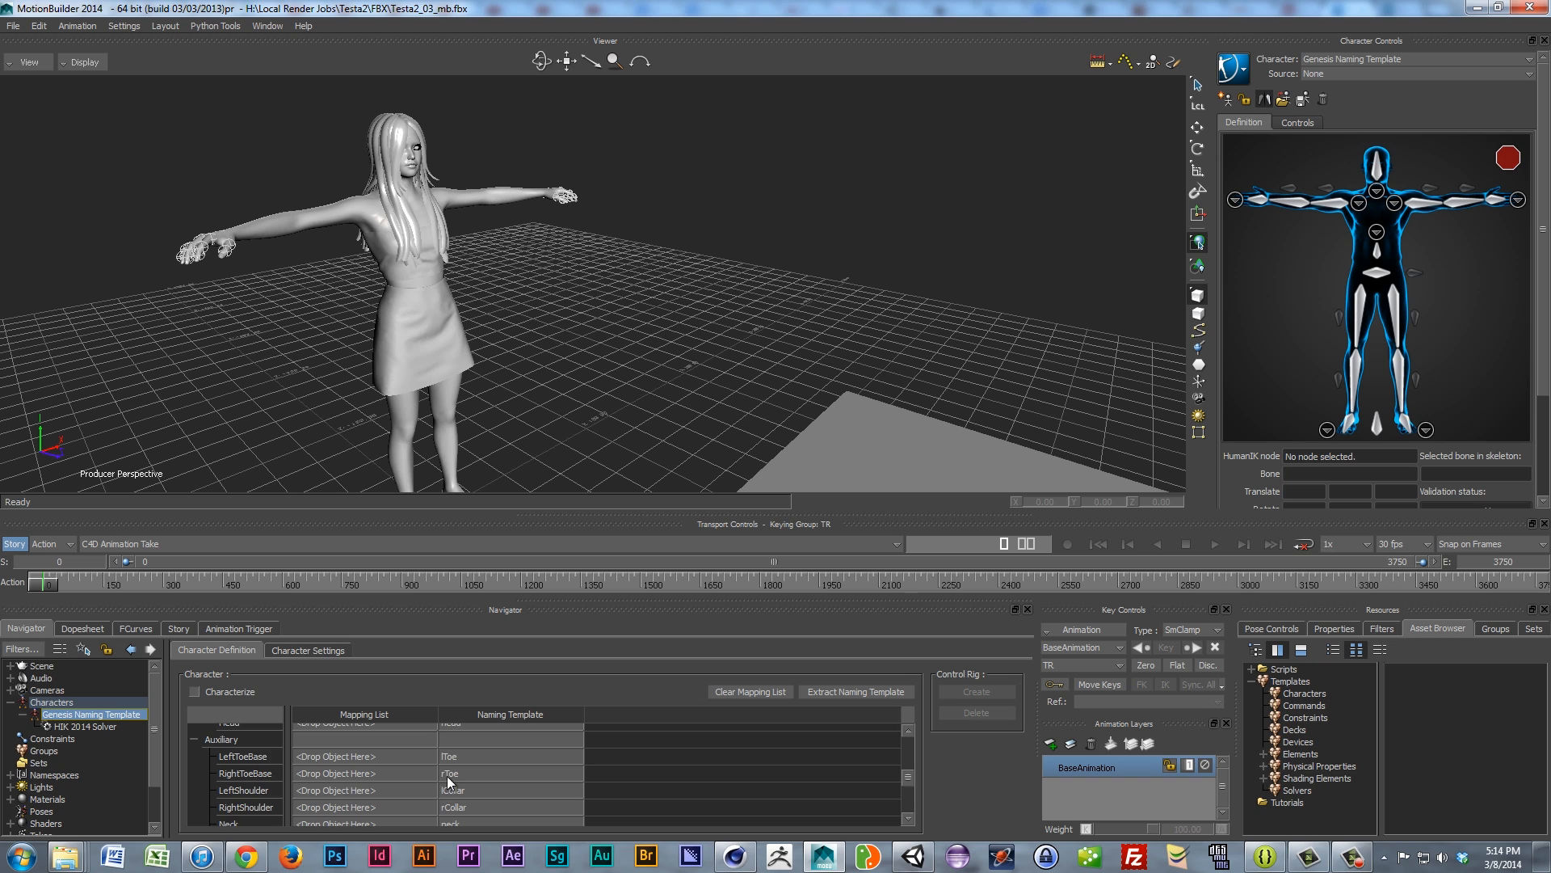
pyautogui.scroll(-1, 419, 779)
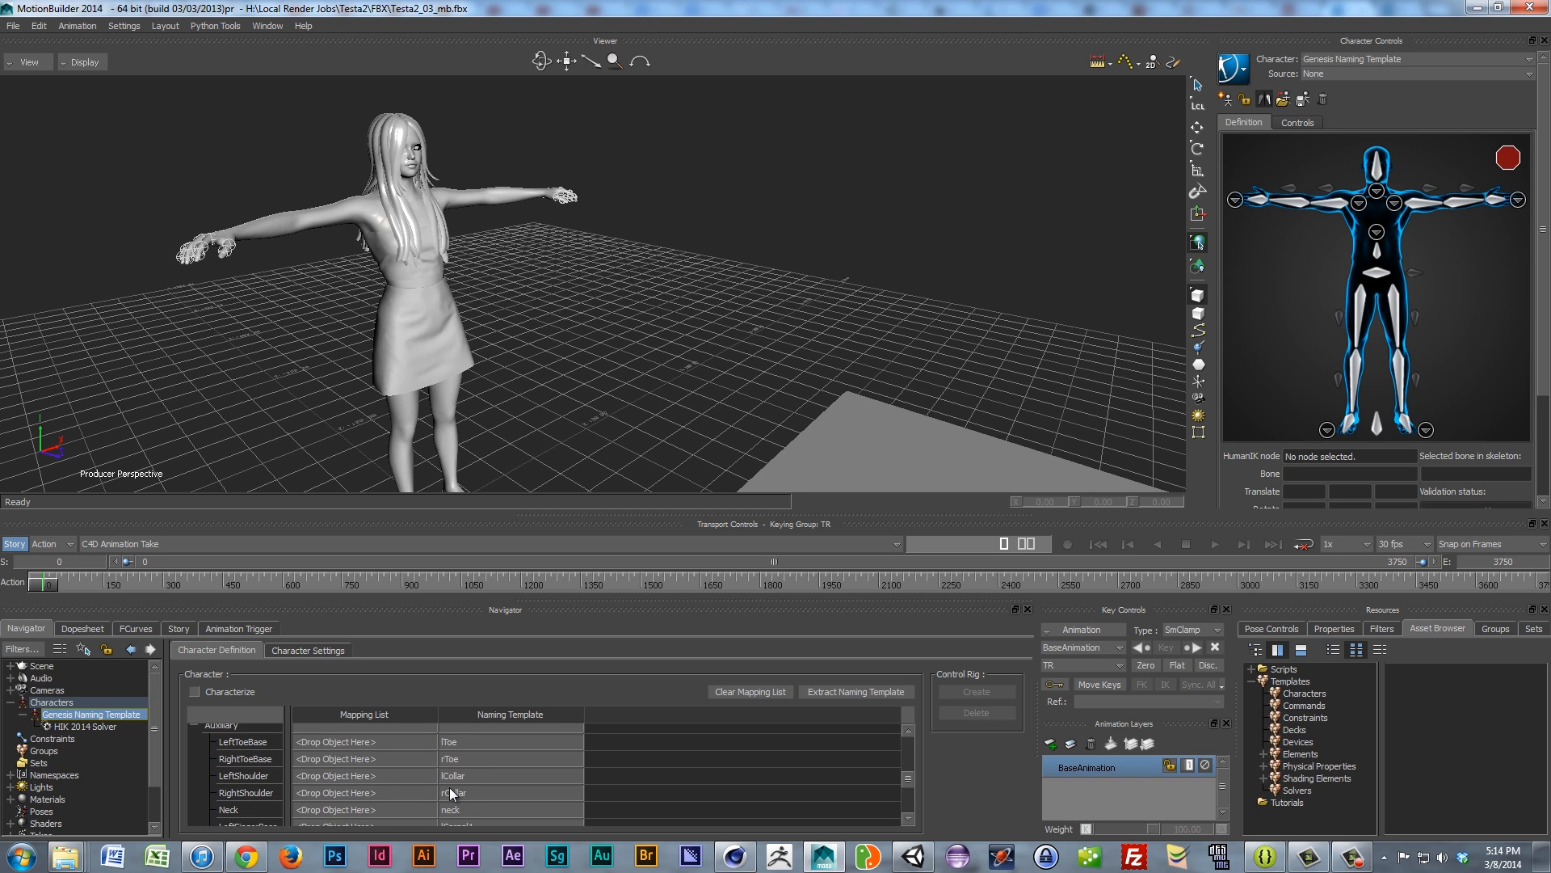
pyautogui.scroll(-6, 420, 796)
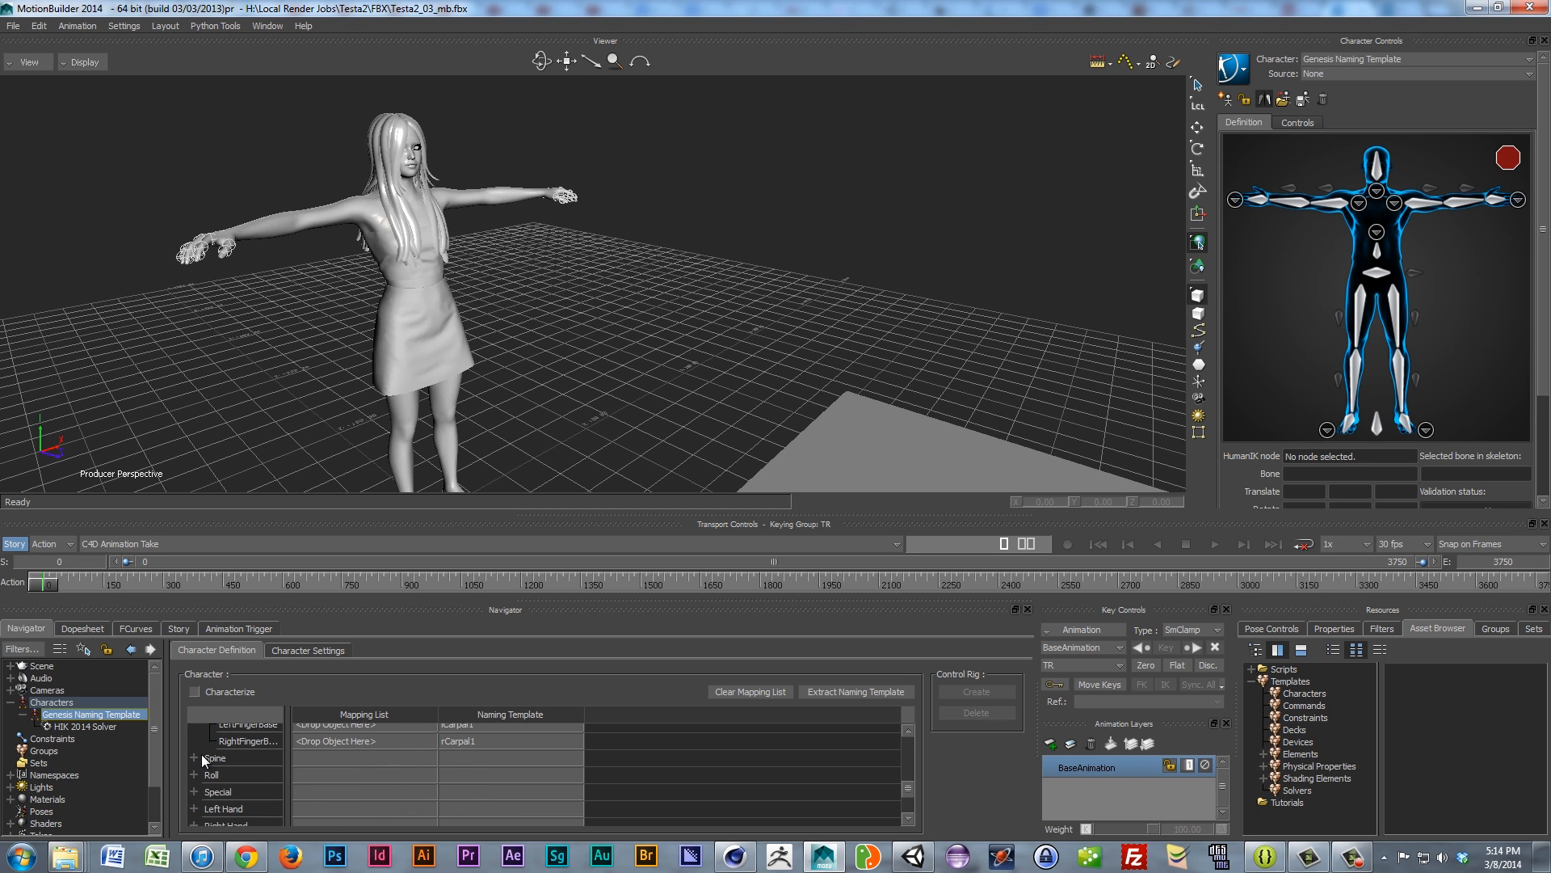
pyautogui.scroll(-10, 444, 784)
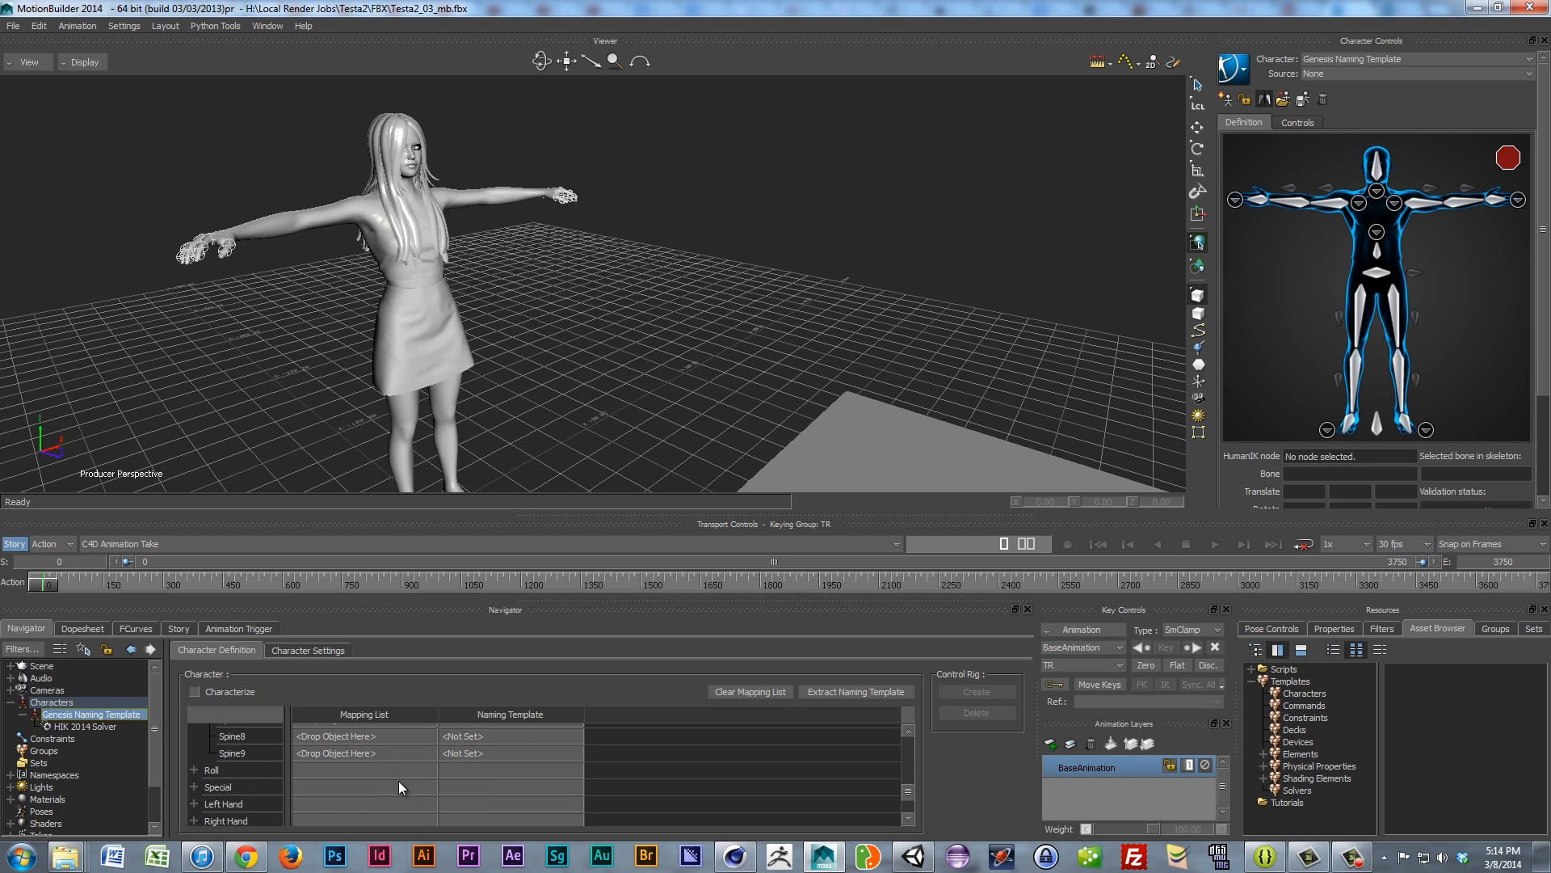
pyautogui.click(194, 769)
pyautogui.click(194, 769)
pyautogui.click(194, 803)
pyautogui.scroll(-3, 365, 774)
pyautogui.scroll(-3, 366, 779)
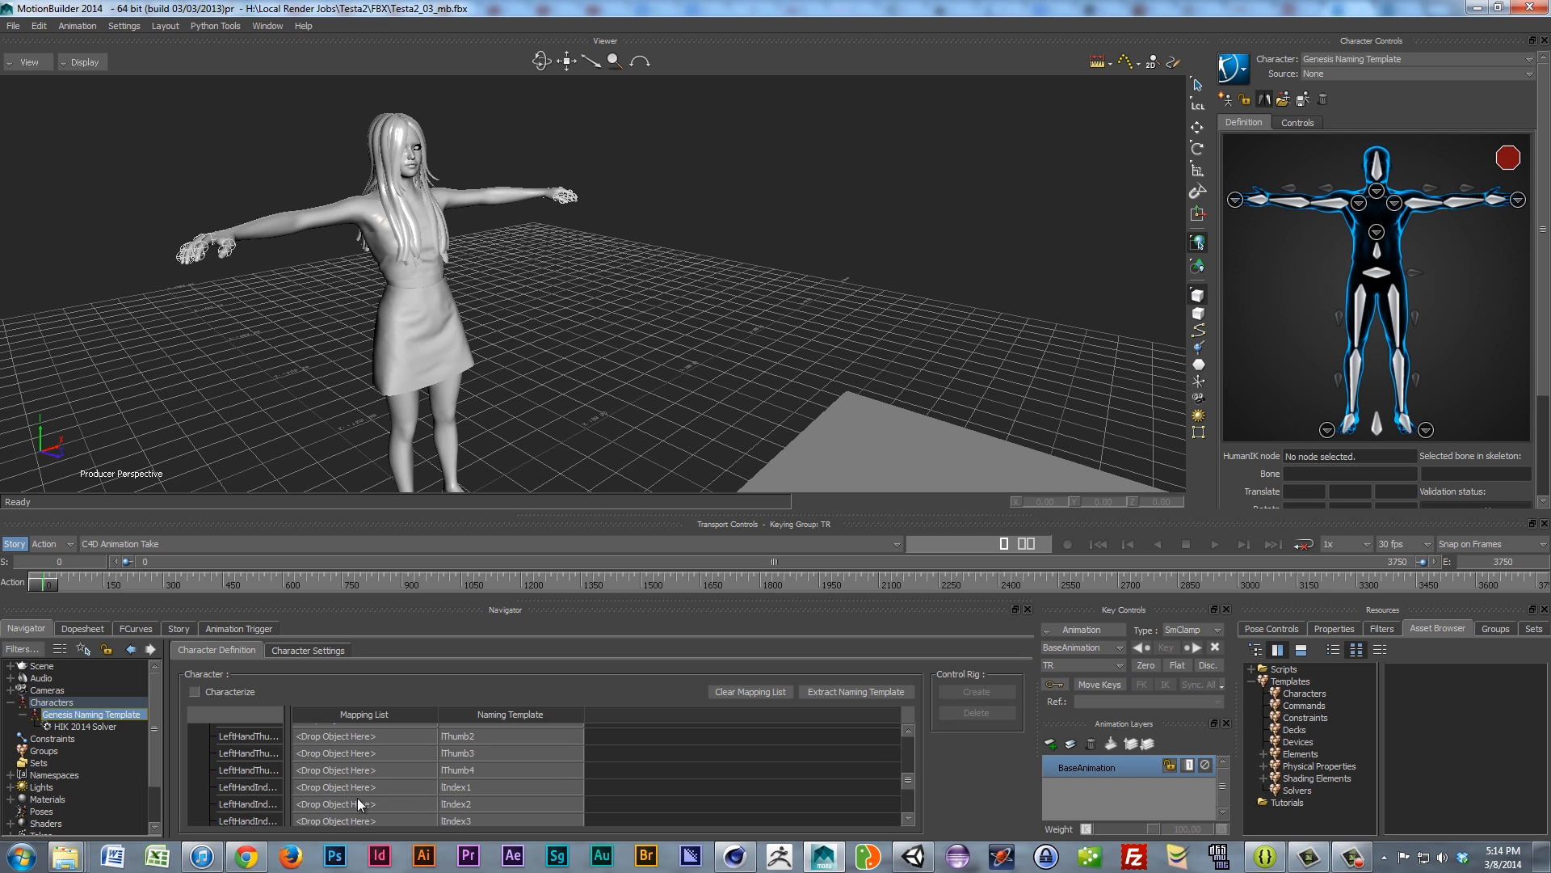
pyautogui.scroll(-5, 357, 798)
pyautogui.scroll(-2, 236, 792)
# Step: Expand the Right Hand slots, collapse the Base group, and reframe the character
pyautogui.click(193, 746)
pyautogui.scroll(-3, 357, 792)
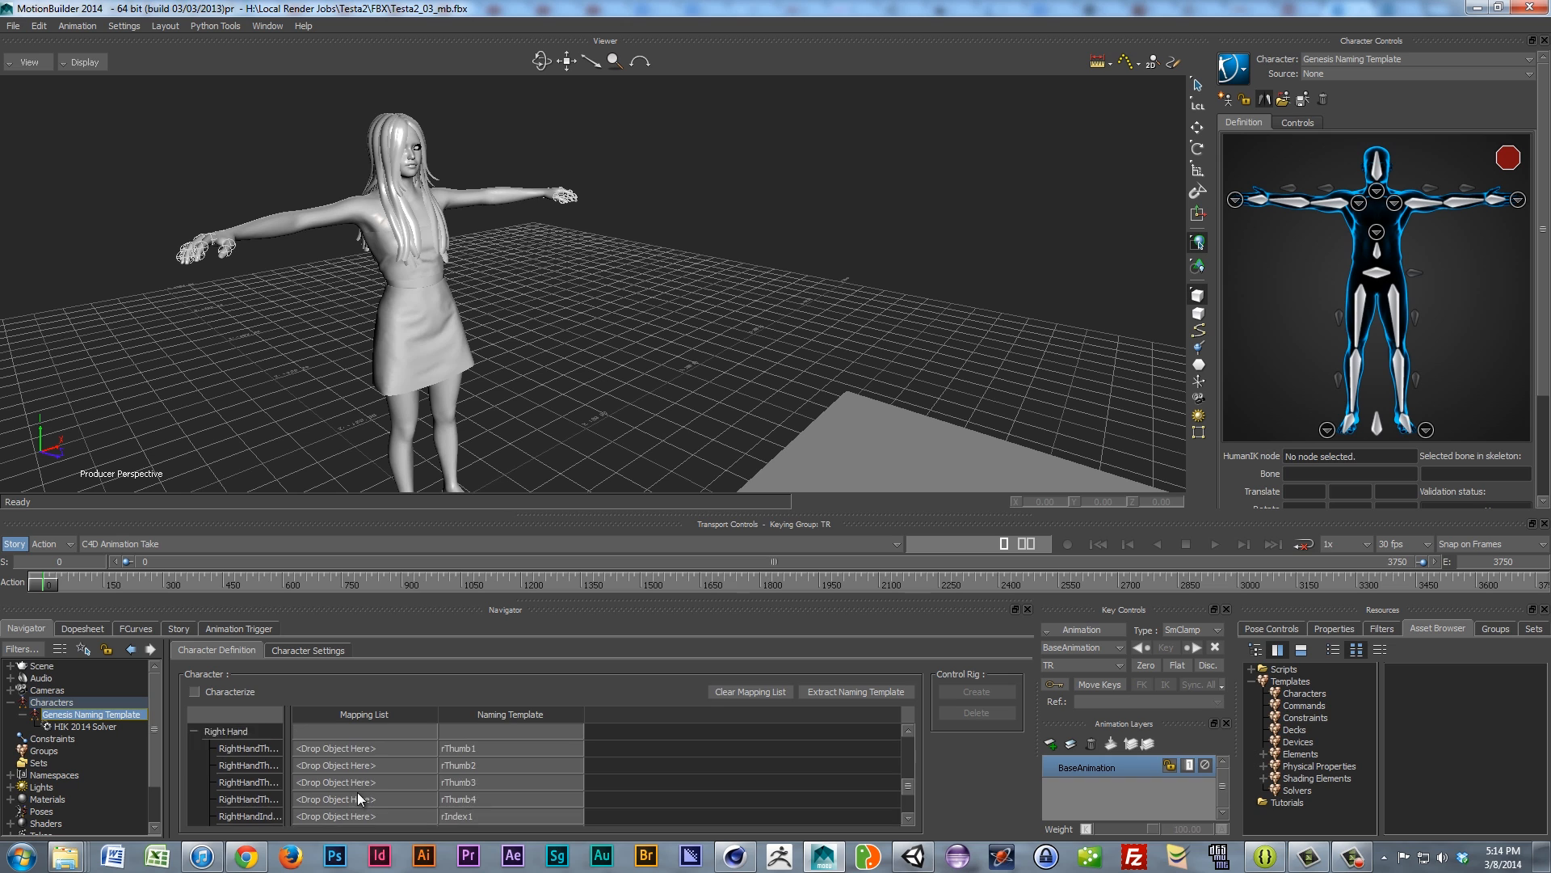
pyautogui.scroll(10, 360, 790)
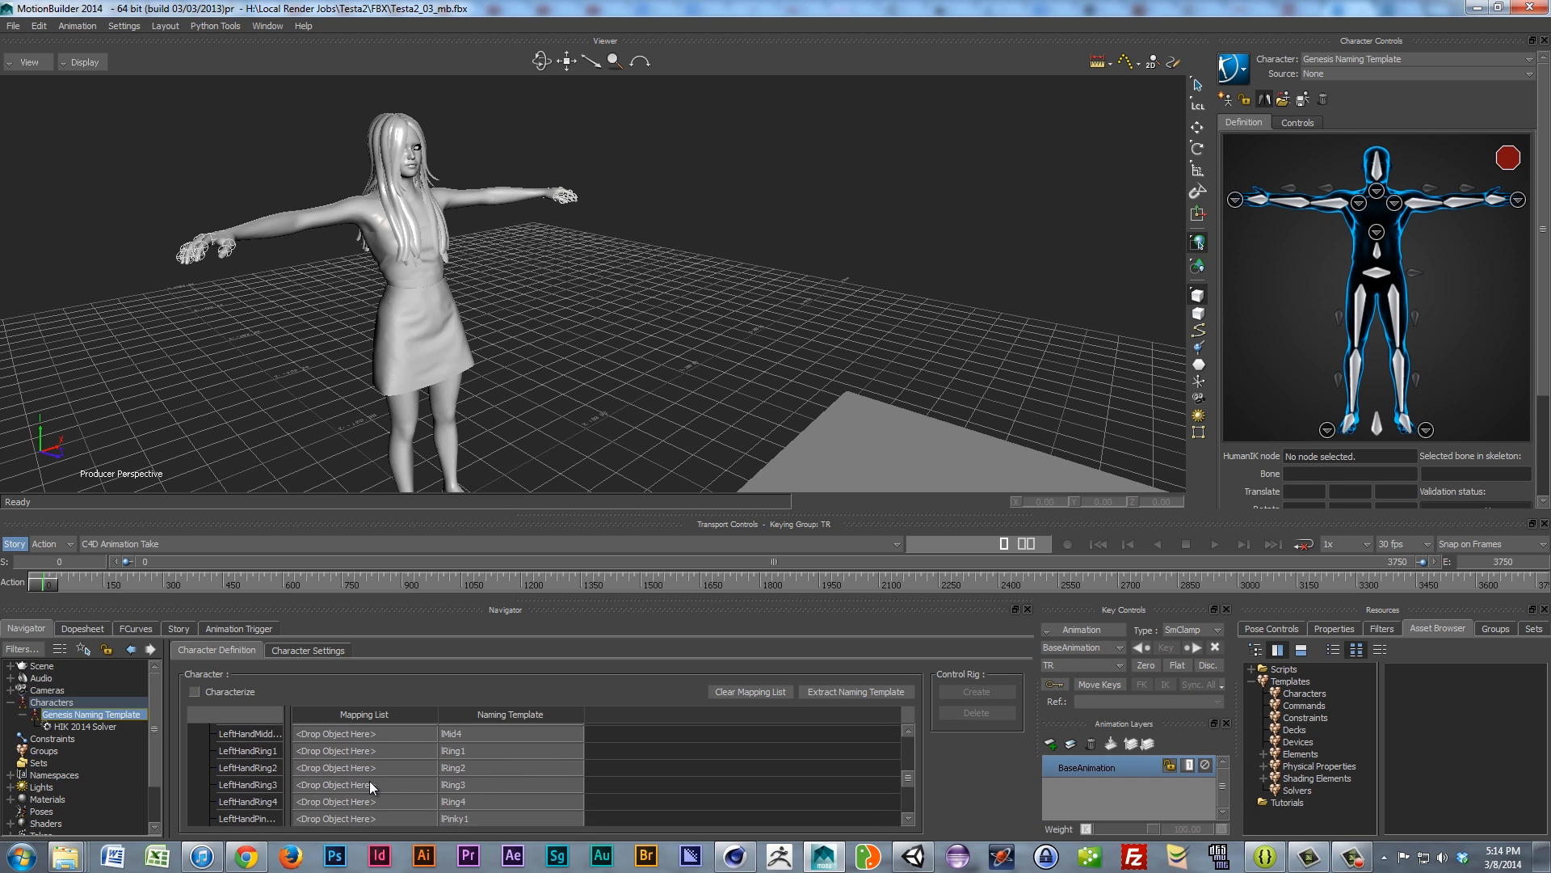
pyautogui.scroll(8, 365, 768)
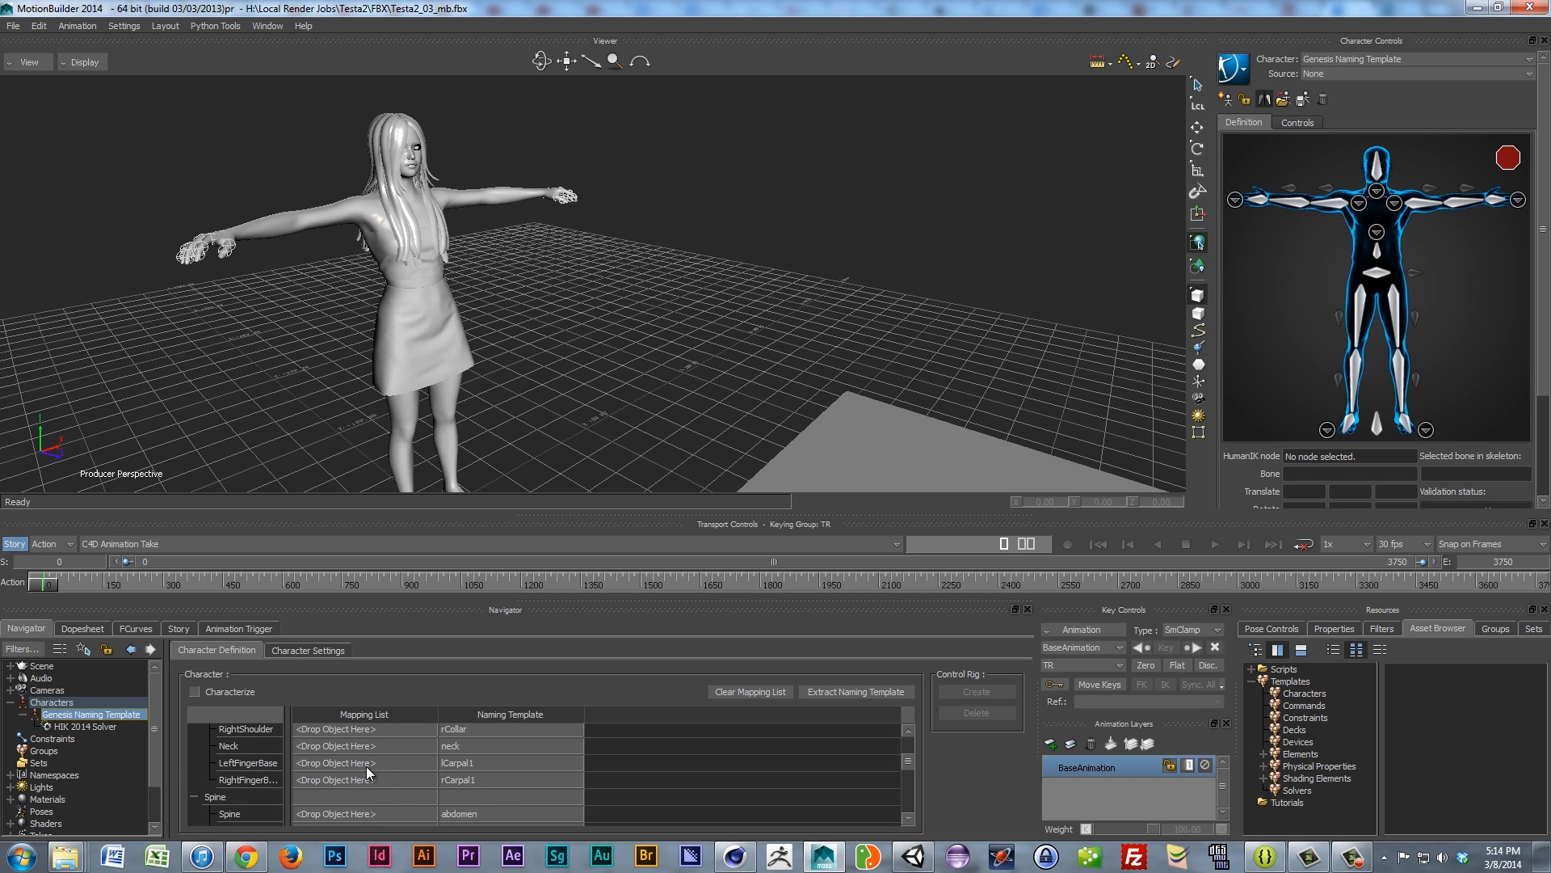
pyautogui.scroll(10, 366, 766)
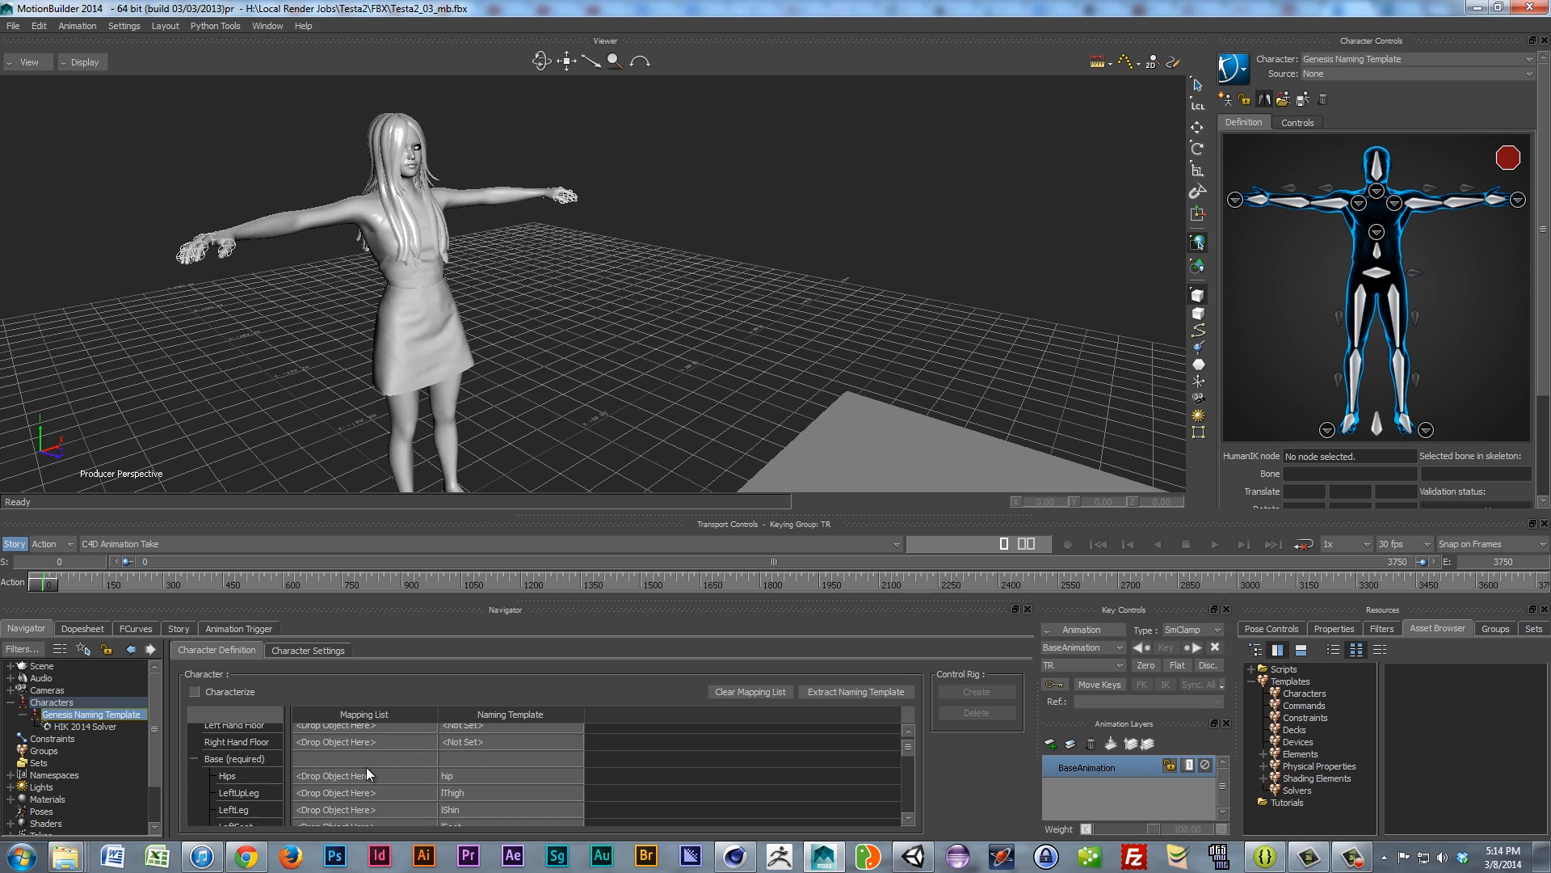
pyautogui.click(195, 788)
pyautogui.click(194, 805)
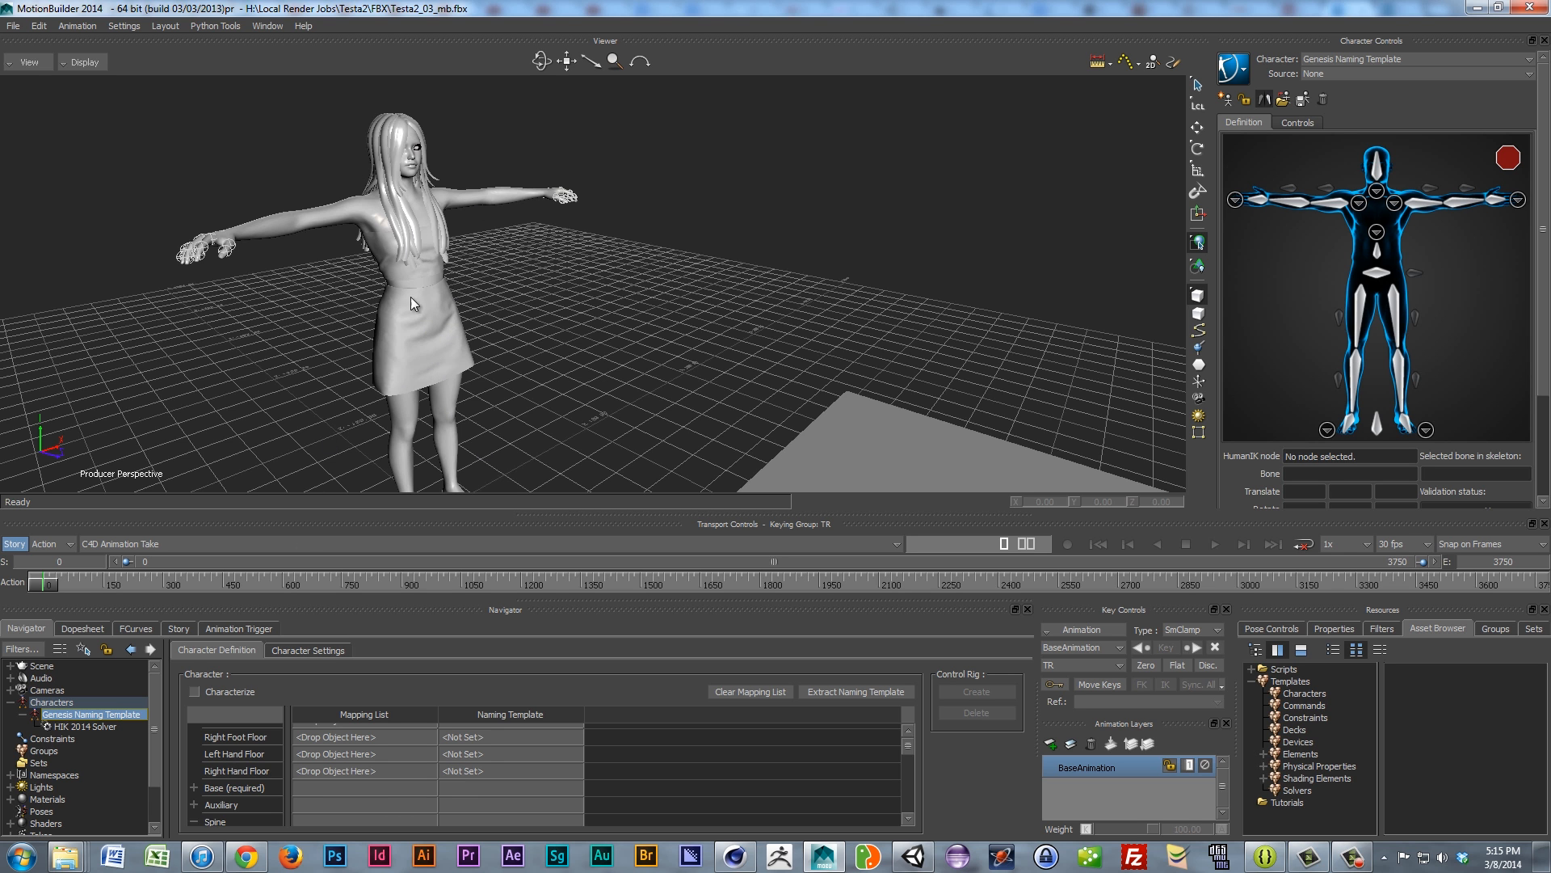
pyautogui.moveTo(452, 396)
pyautogui.keyDown('ctrl'); pyautogui.keyDown('shift'); pyautogui.mouseDown()
pyautogui.moveTo(397, 390)
pyautogui.moveTo(415, 385)
pyautogui.moveTo(453, 453)
pyautogui.moveTo(433, 384)
pyautogui.mouseUp(); pyautogui.keyUp('shift'); pyautogui.keyUp('ctrl')
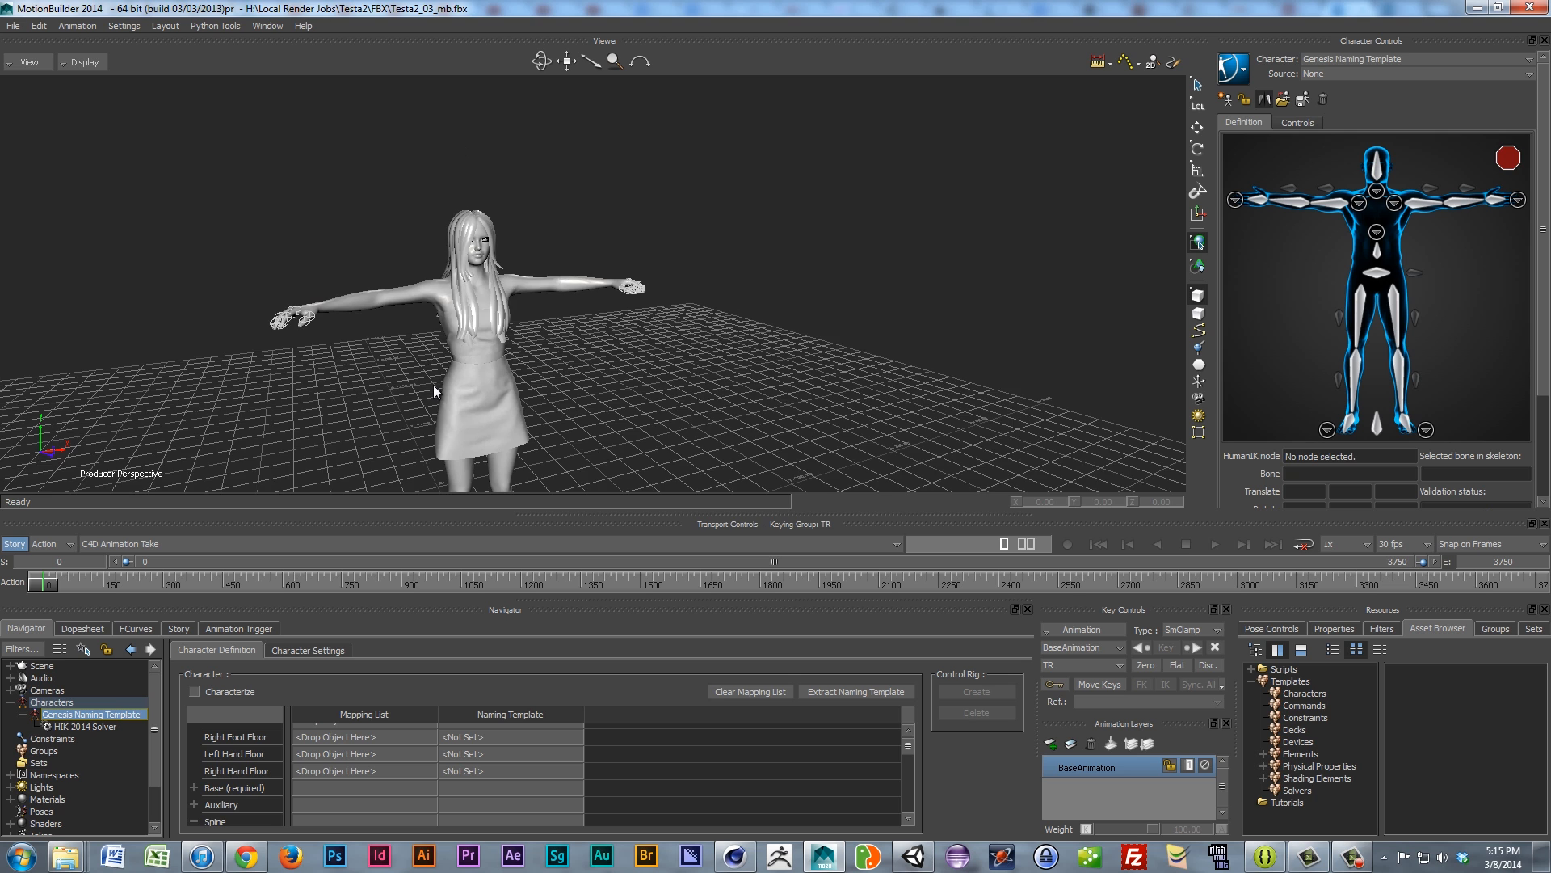
# Step: Rename the Genesis Naming Template character to 'Testa2 Char'
pyautogui.rightClick(75, 715)
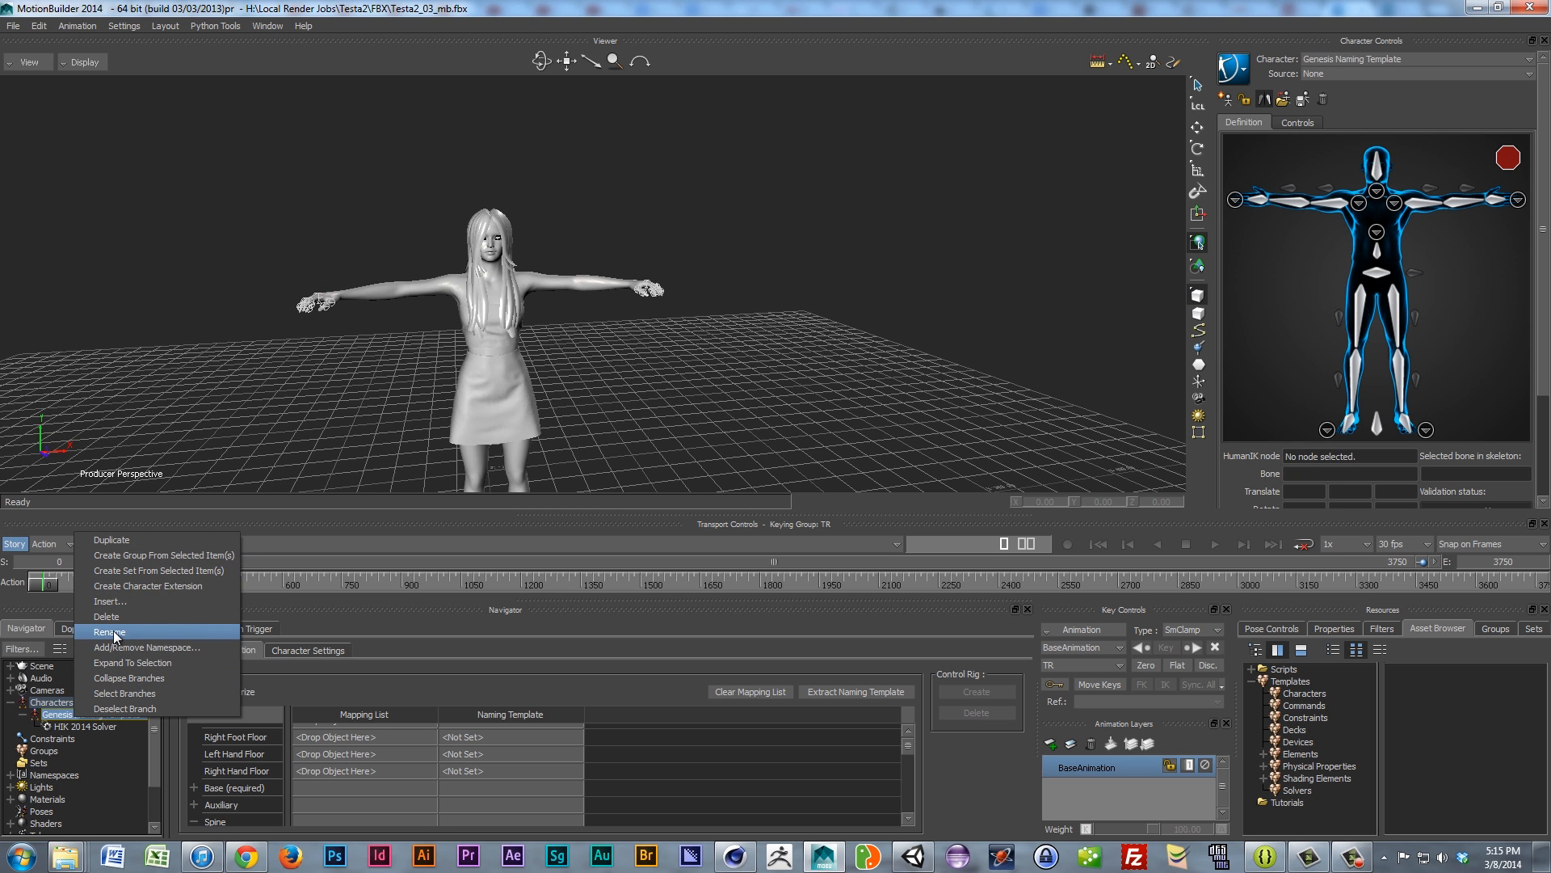
pyautogui.click(113, 631)
pyautogui.write('Testa2 Char')
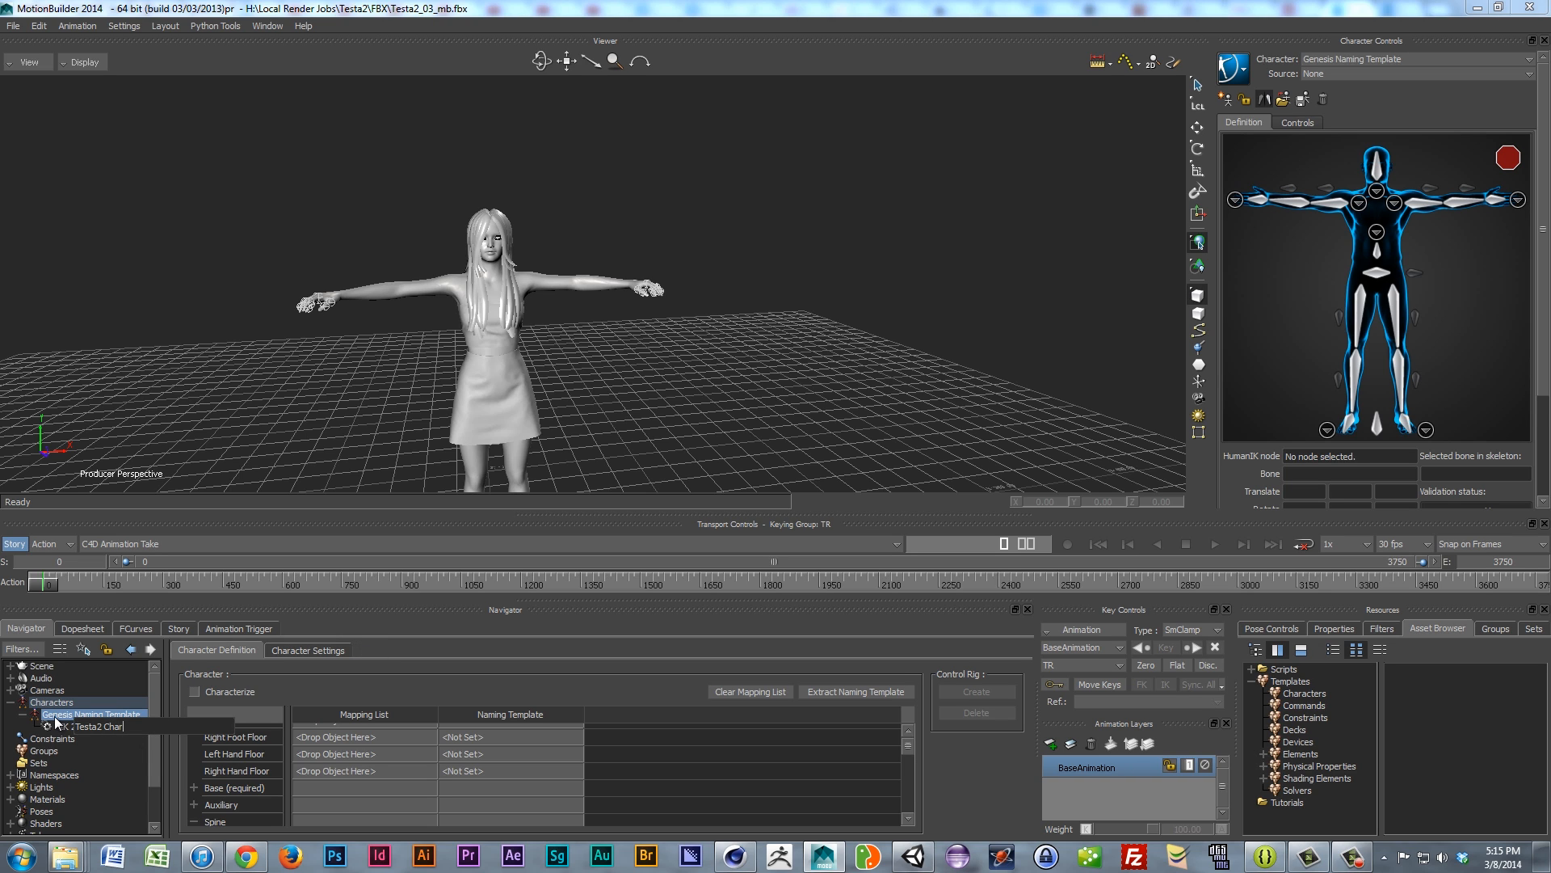
pyautogui.press('Return')
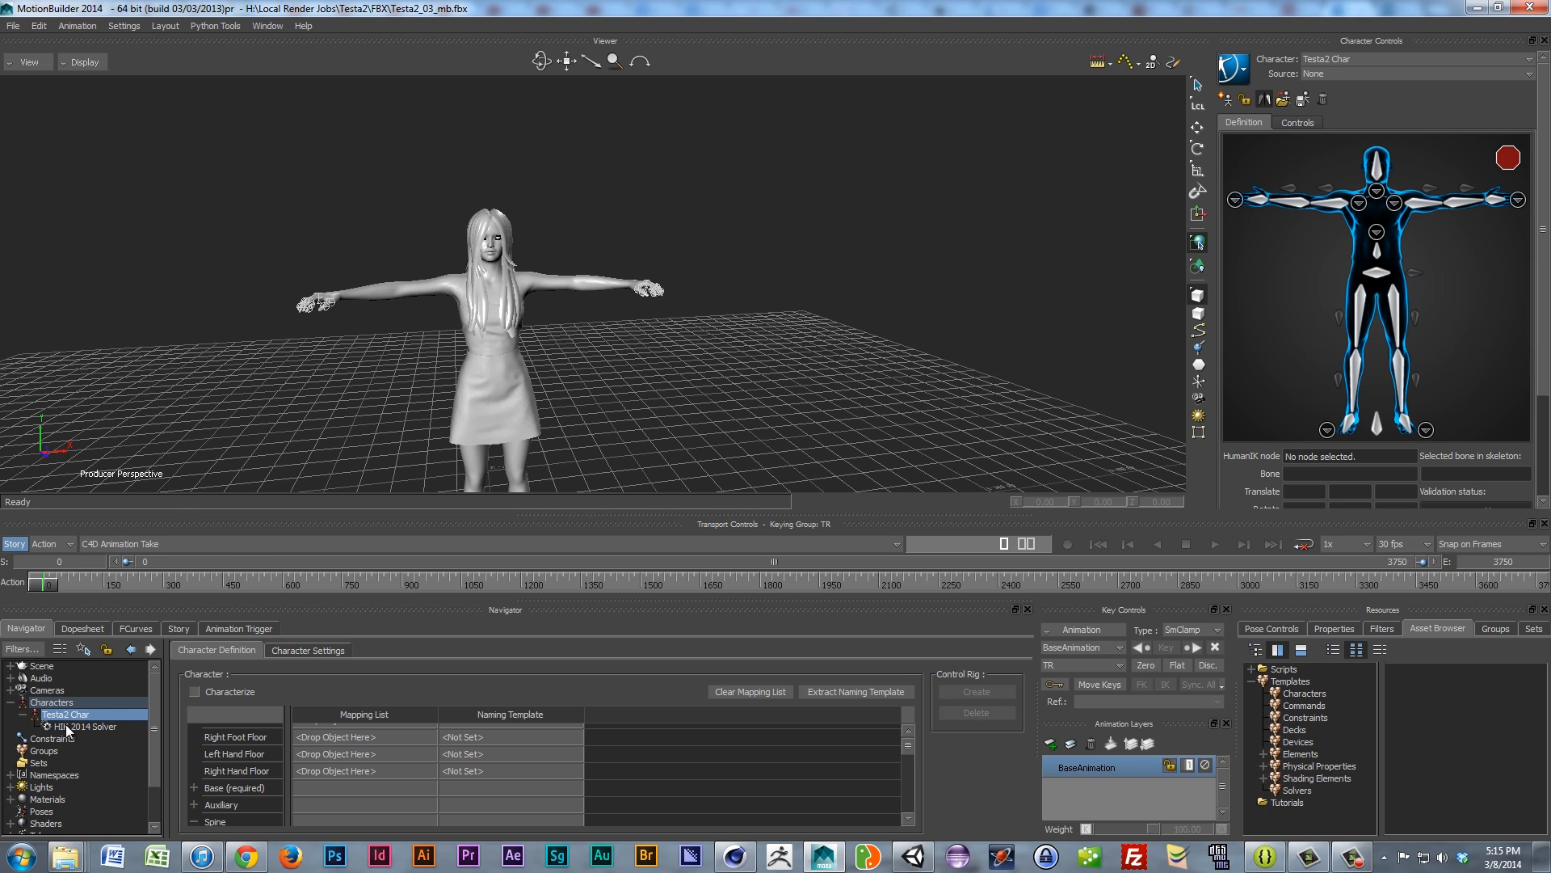
# Step: Orbit and zoom around the character, then list the Scene's models: Plane, furniture, Katana, Testa2
pyautogui.keyDown('ctrl'); pyautogui.keyDown('shift'); pyautogui.moveTo(434, 362); pyautogui.dragTo(464, 355); pyautogui.keyUp('shift'); pyautogui.keyUp('ctrl')
pyautogui.scroll(5, 464, 355)
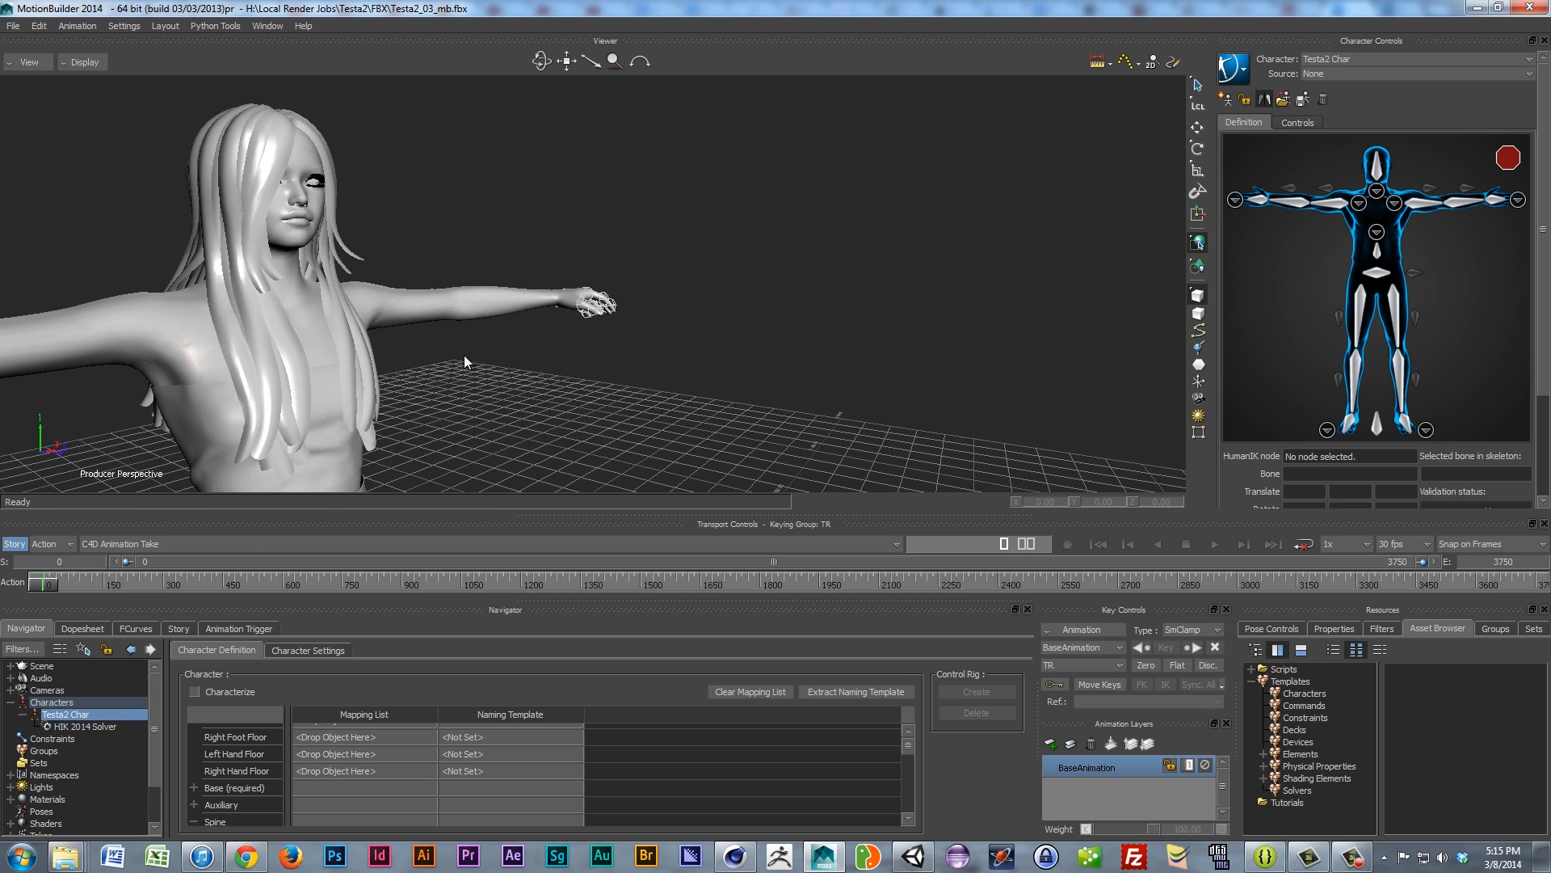
pyautogui.keyDown('ctrl'); pyautogui.keyDown('shift'); pyautogui.moveTo(381, 391); pyautogui.dragTo(485, 386); pyautogui.keyUp('shift'); pyautogui.keyUp('ctrl')
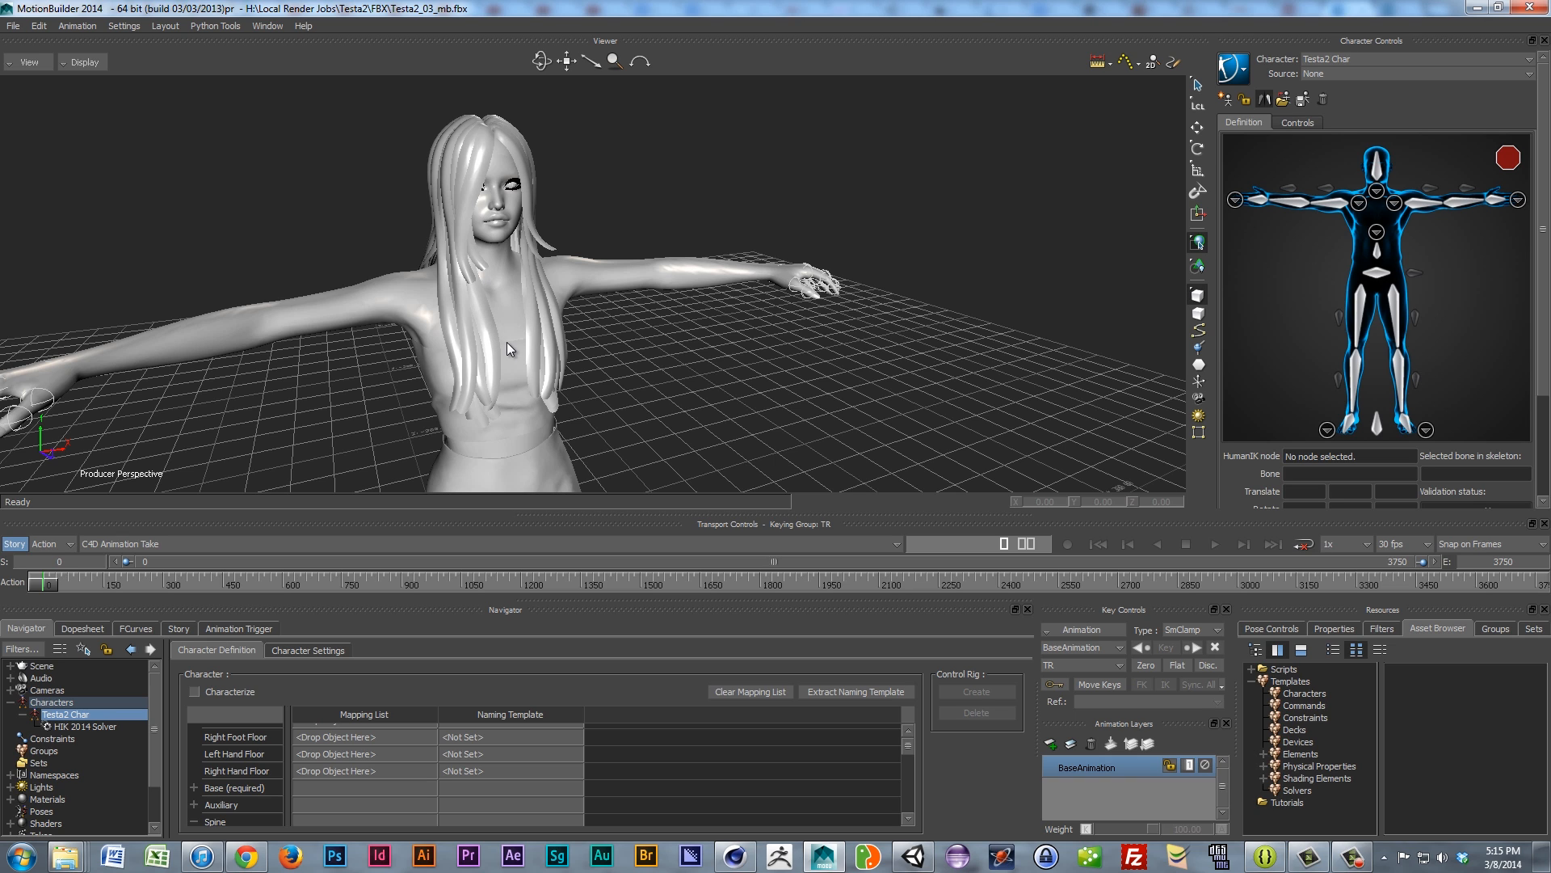
pyautogui.scroll(-3, 494, 331)
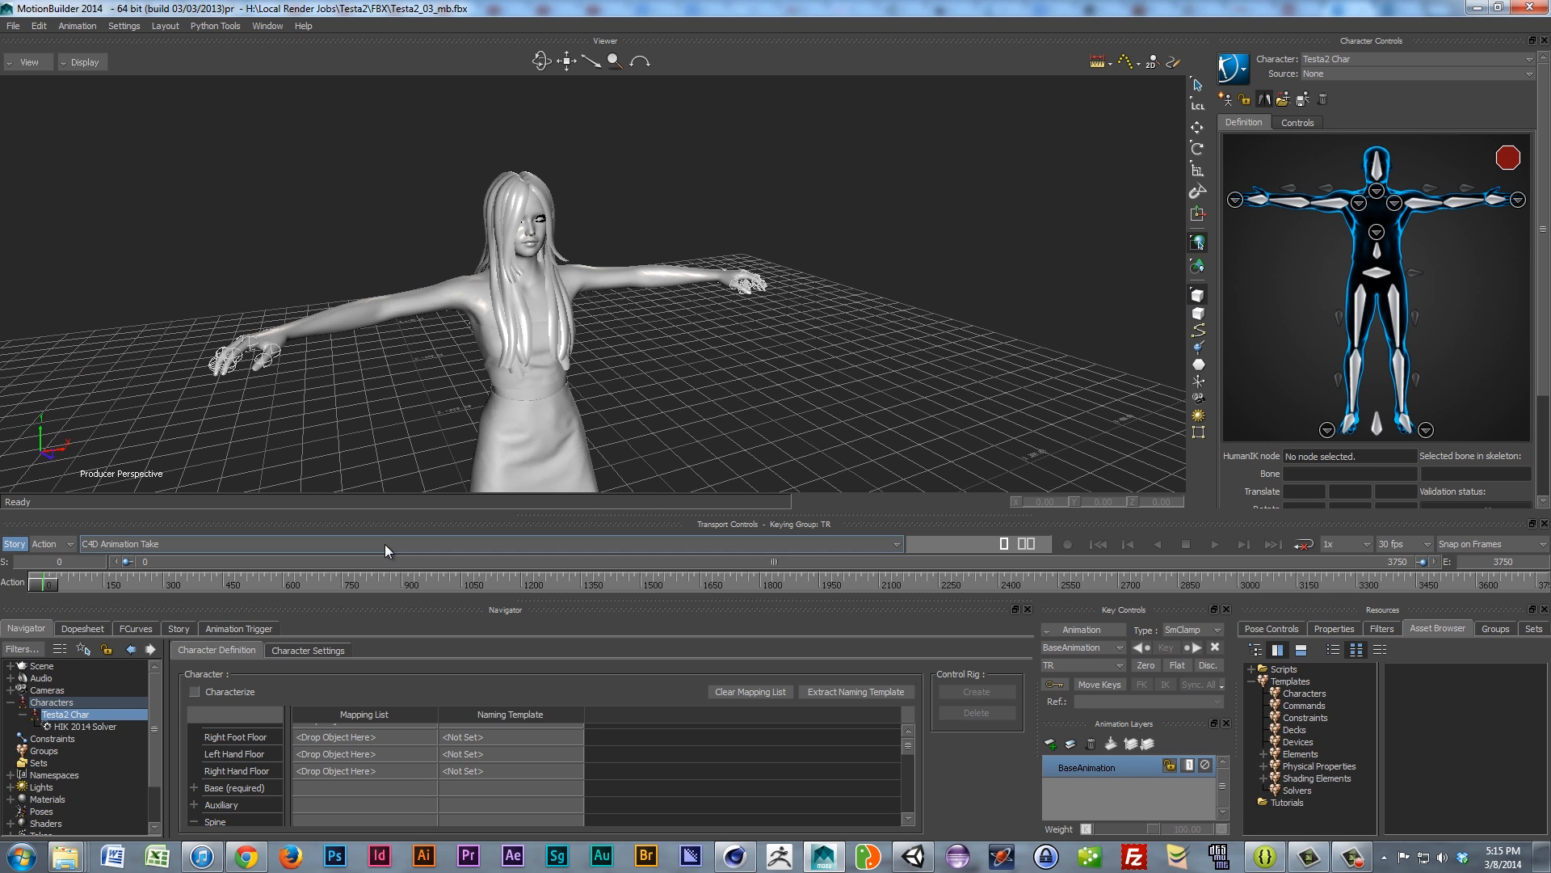
pyautogui.click(10, 666)
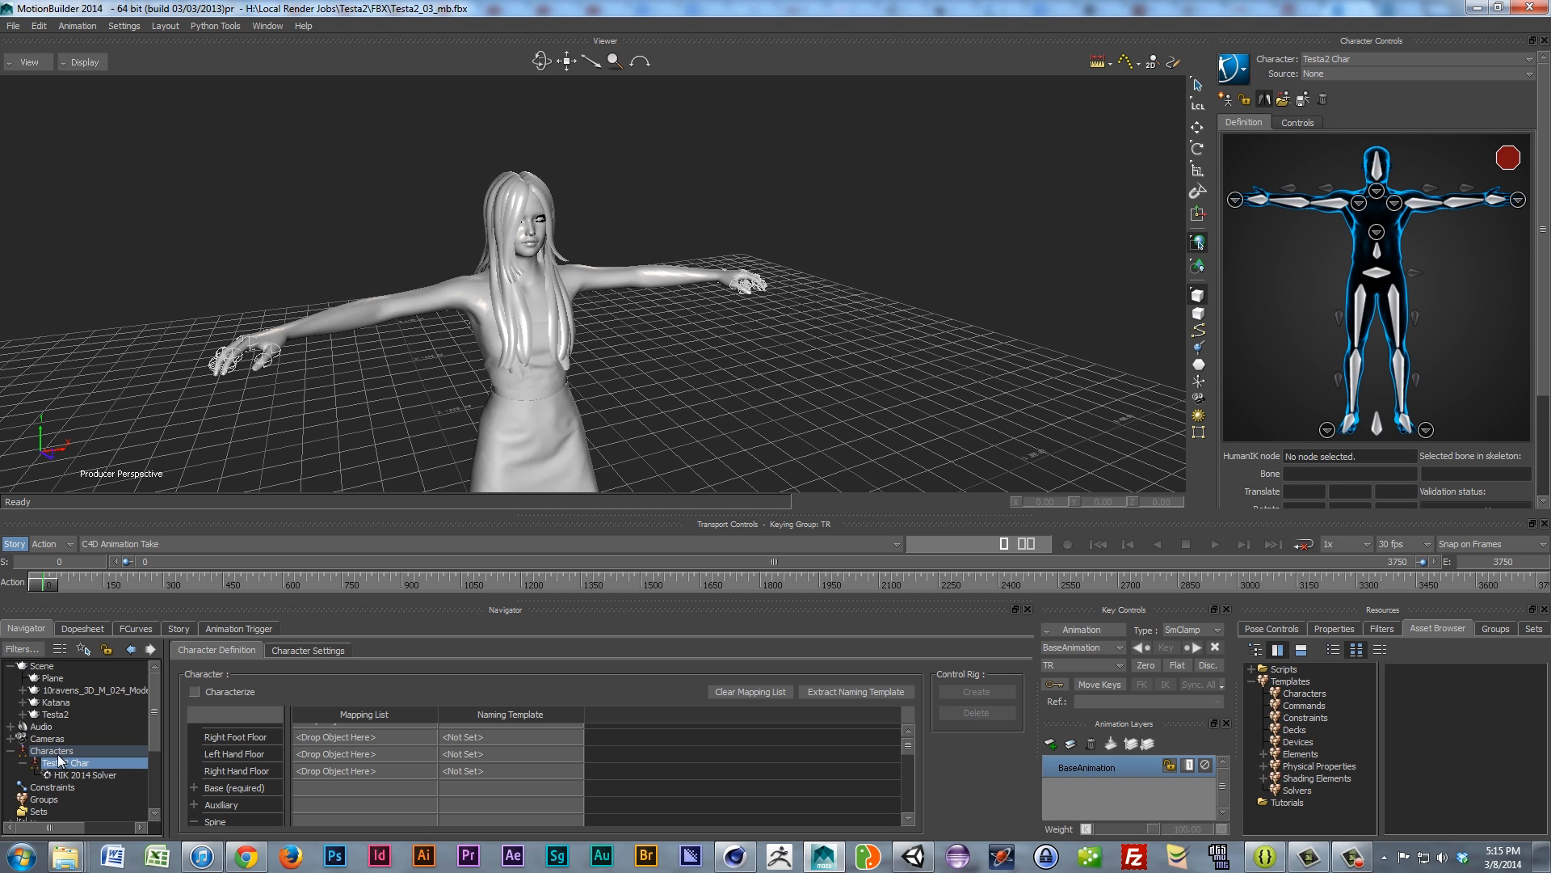
# Step: Assign Testa2 Char to the Testa2 model and characterize it as a Biped
pyautogui.moveTo(56, 760); pyautogui.dragTo(55, 712)
pyautogui.click(108, 711)
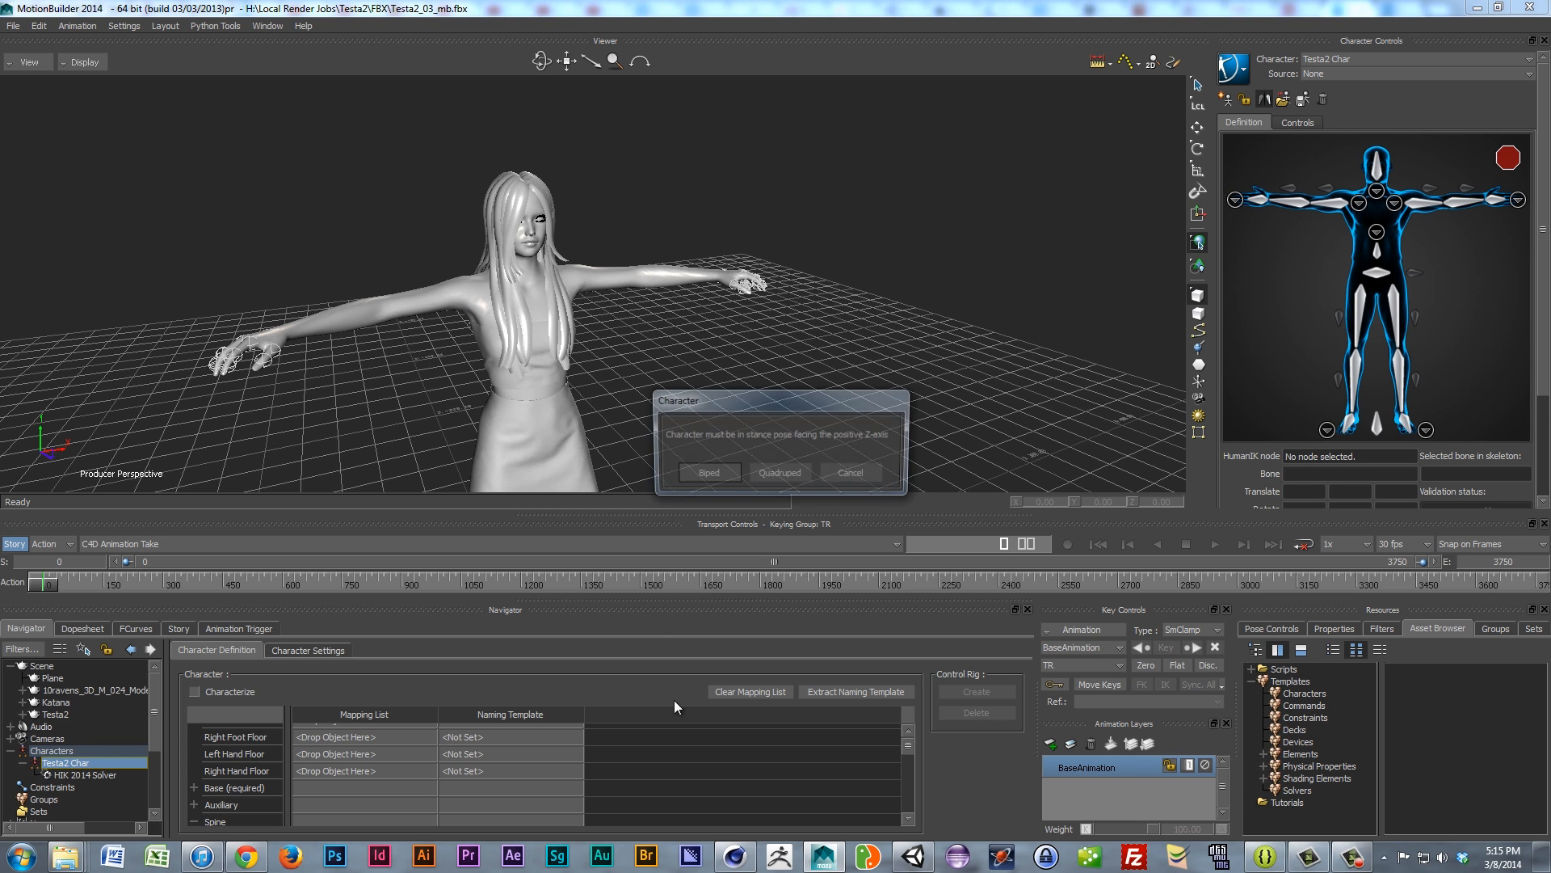
pyautogui.click(703, 477)
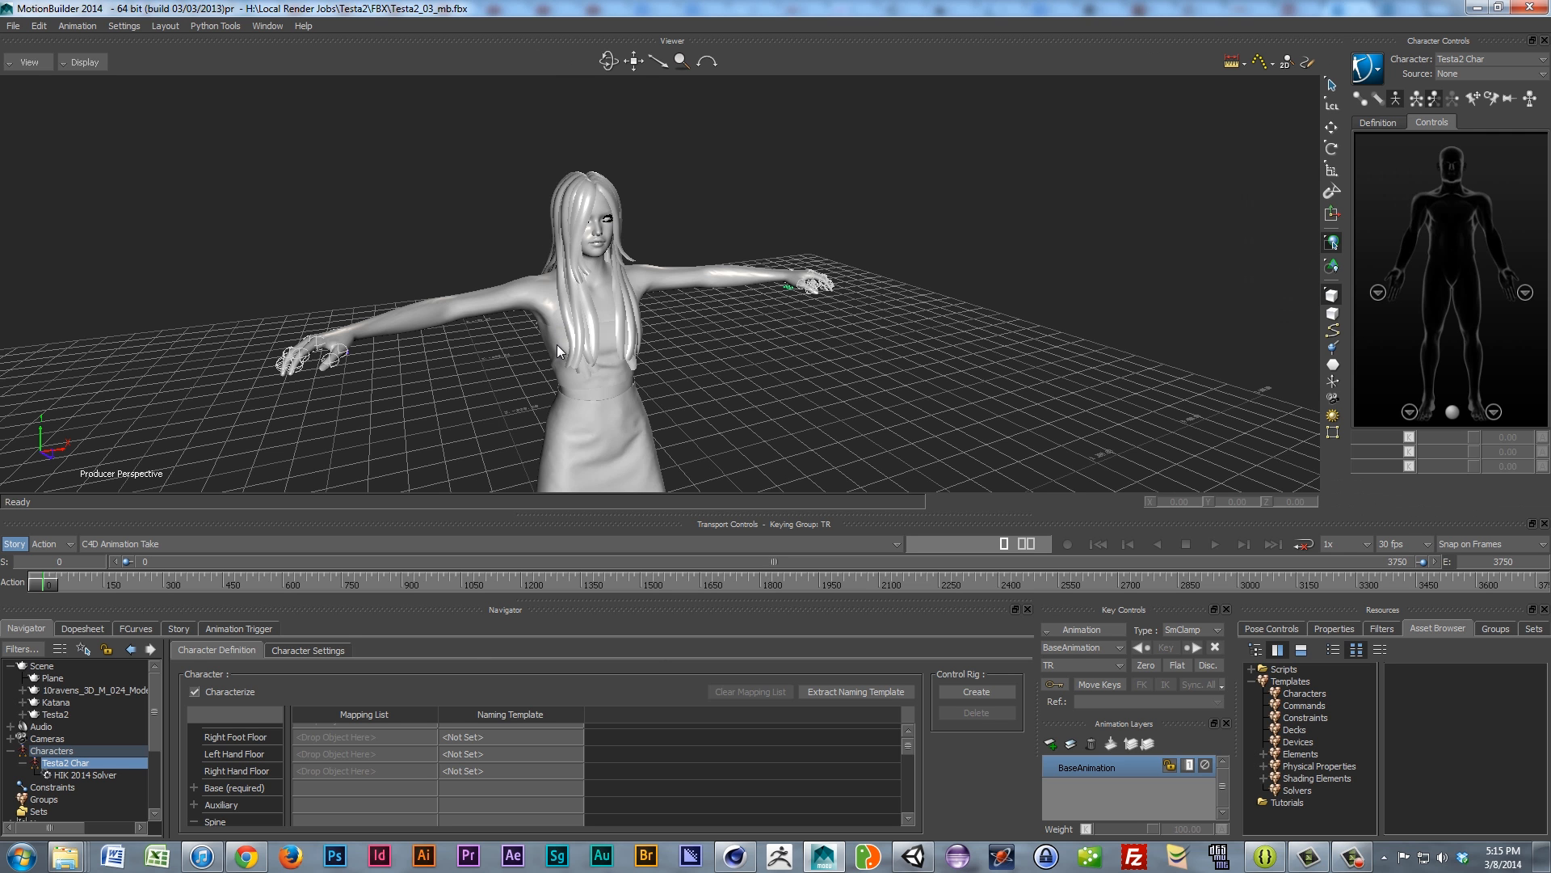
pyautogui.scroll(-3, 553, 366)
pyautogui.moveTo(594, 358); pyautogui.dragTo(571, 343)
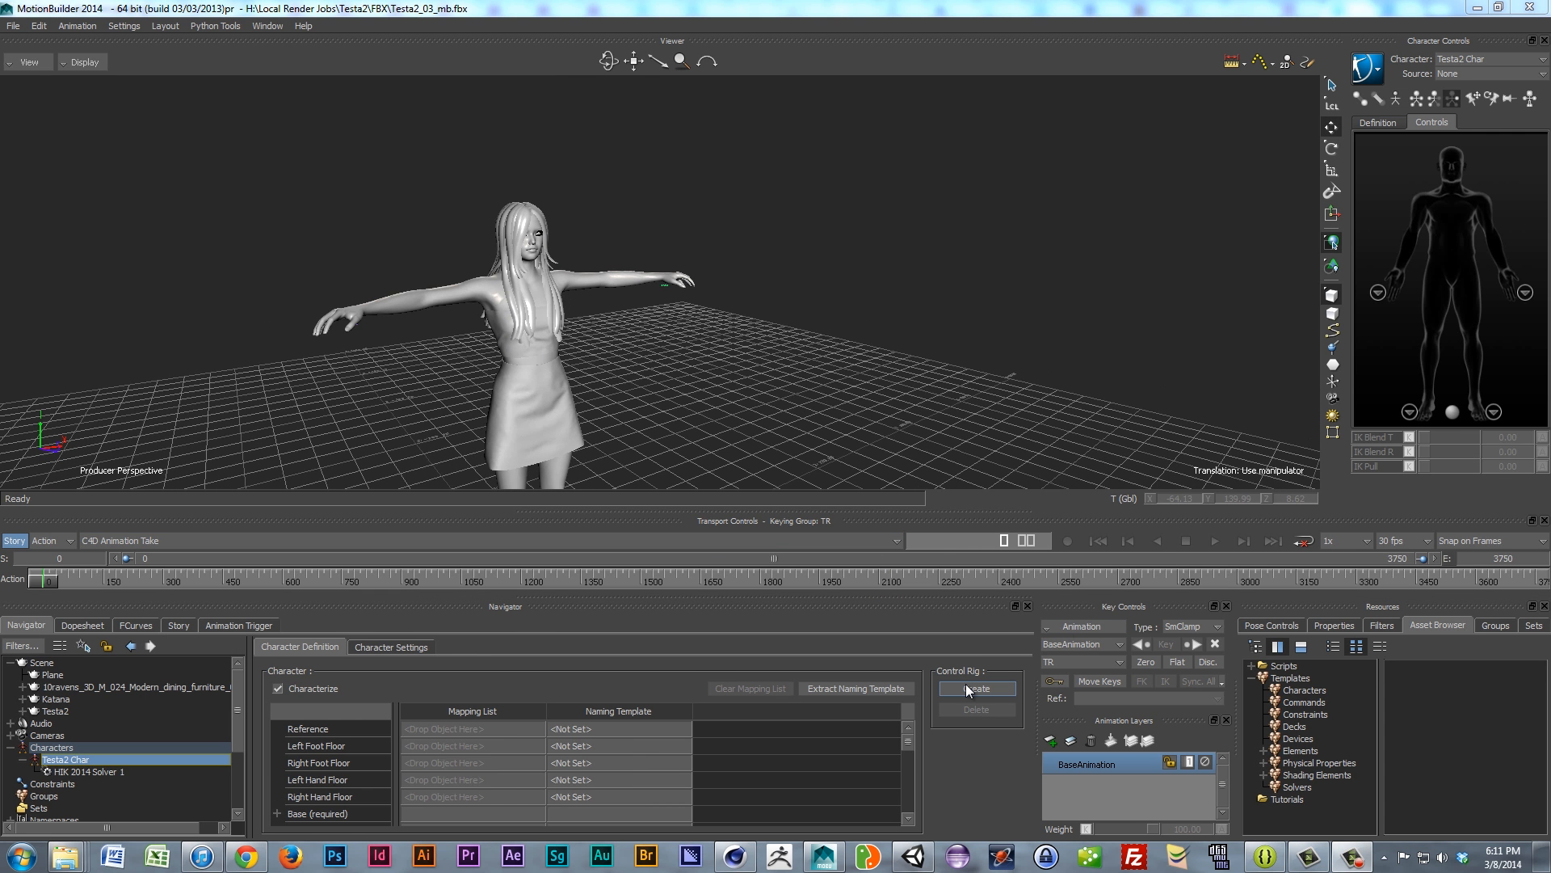
# Step: Create an FK/IK control rig for Testa2 Char
pyautogui.click(969, 690)
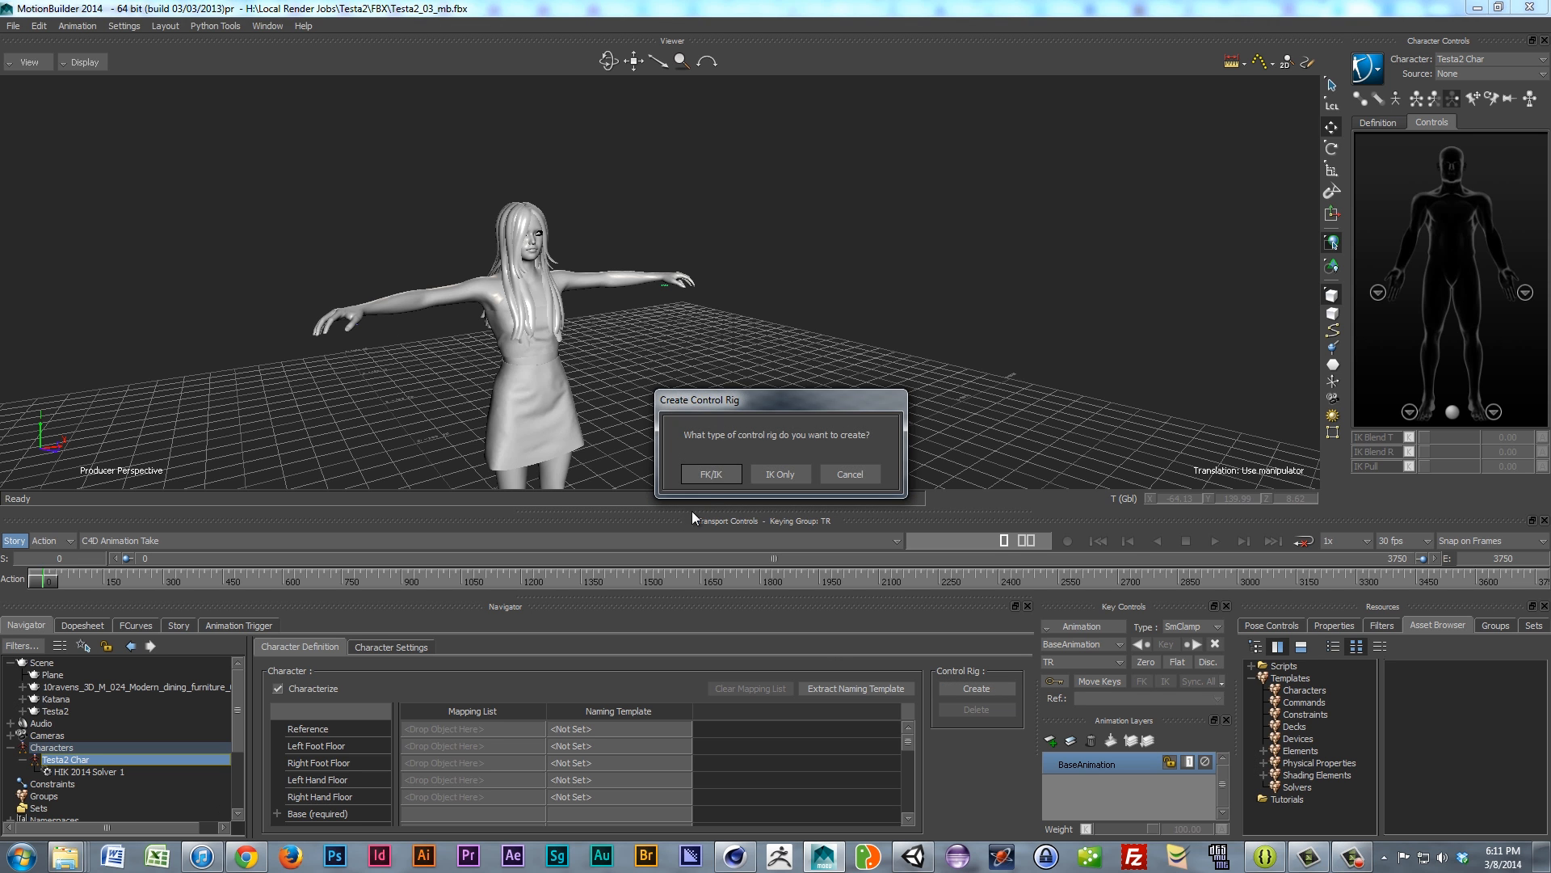
pyautogui.click(712, 473)
pyautogui.click(704, 473)
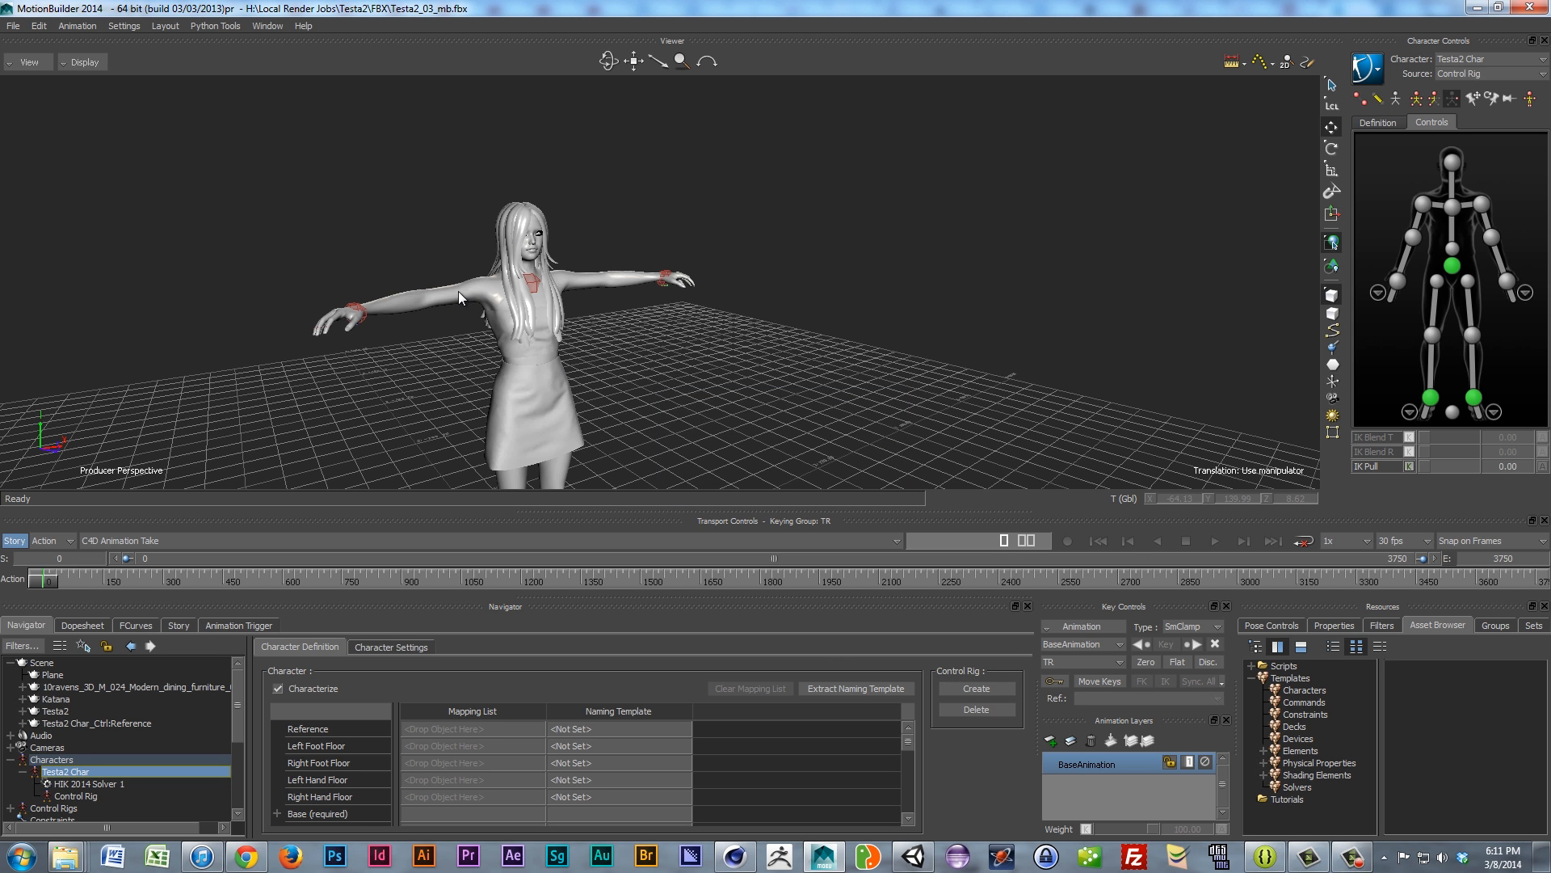
pyautogui.scroll(10, 442, 353)
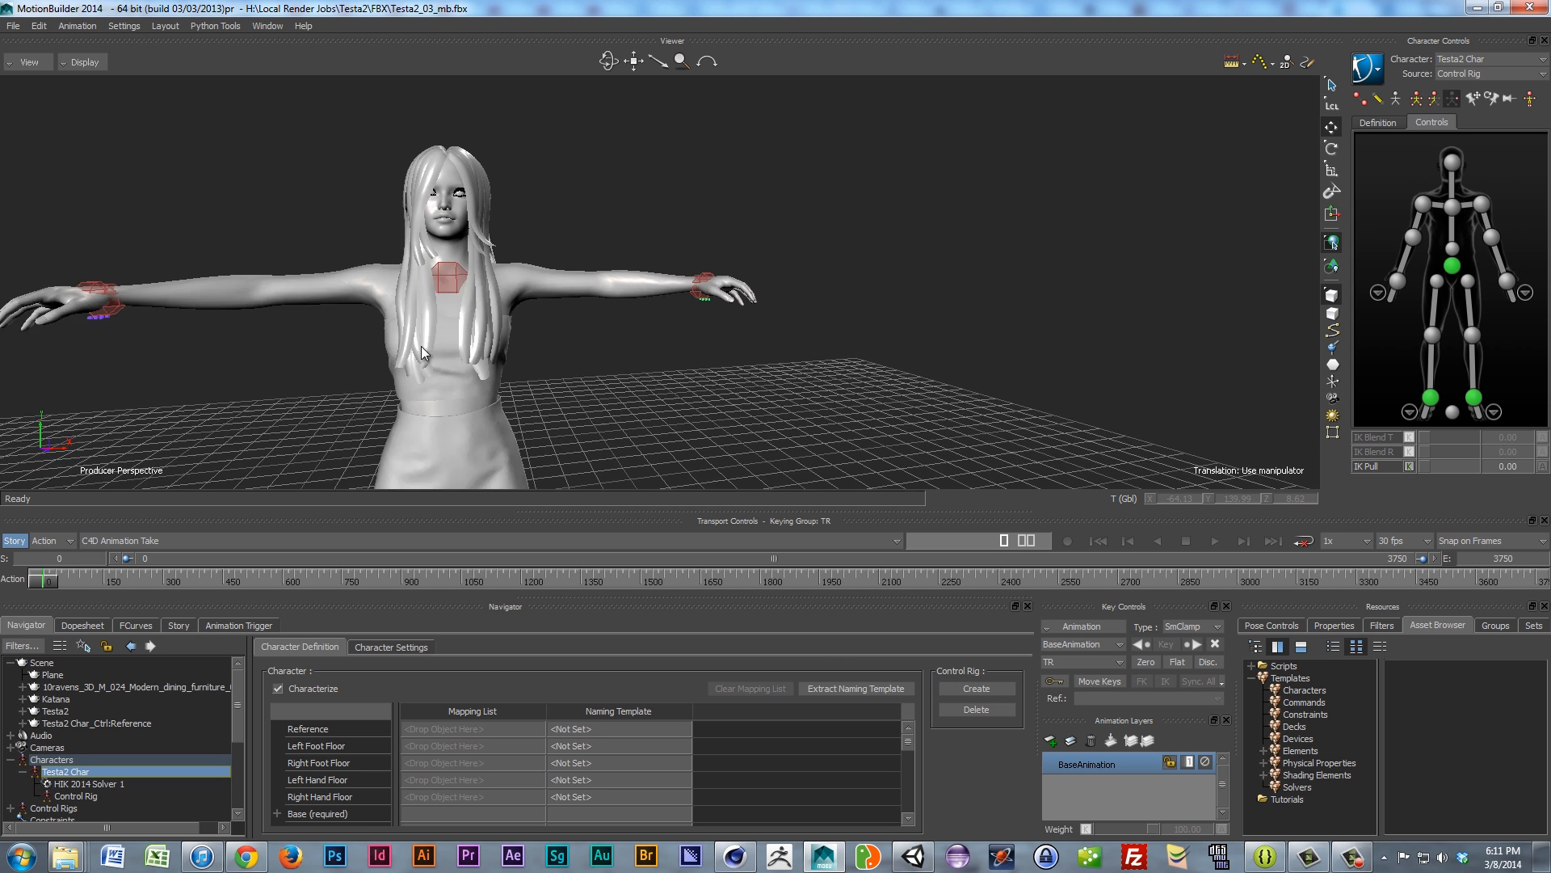
# Step: Select the right wrist effector, switch keying to Body Parts, and drag the wrist to test it
pyautogui.keyDown('alt'); pyautogui.moveTo(656, 351); pyautogui.dragTo(613, 375); pyautogui.keyUp('alt')
pyautogui.click(1398, 281)
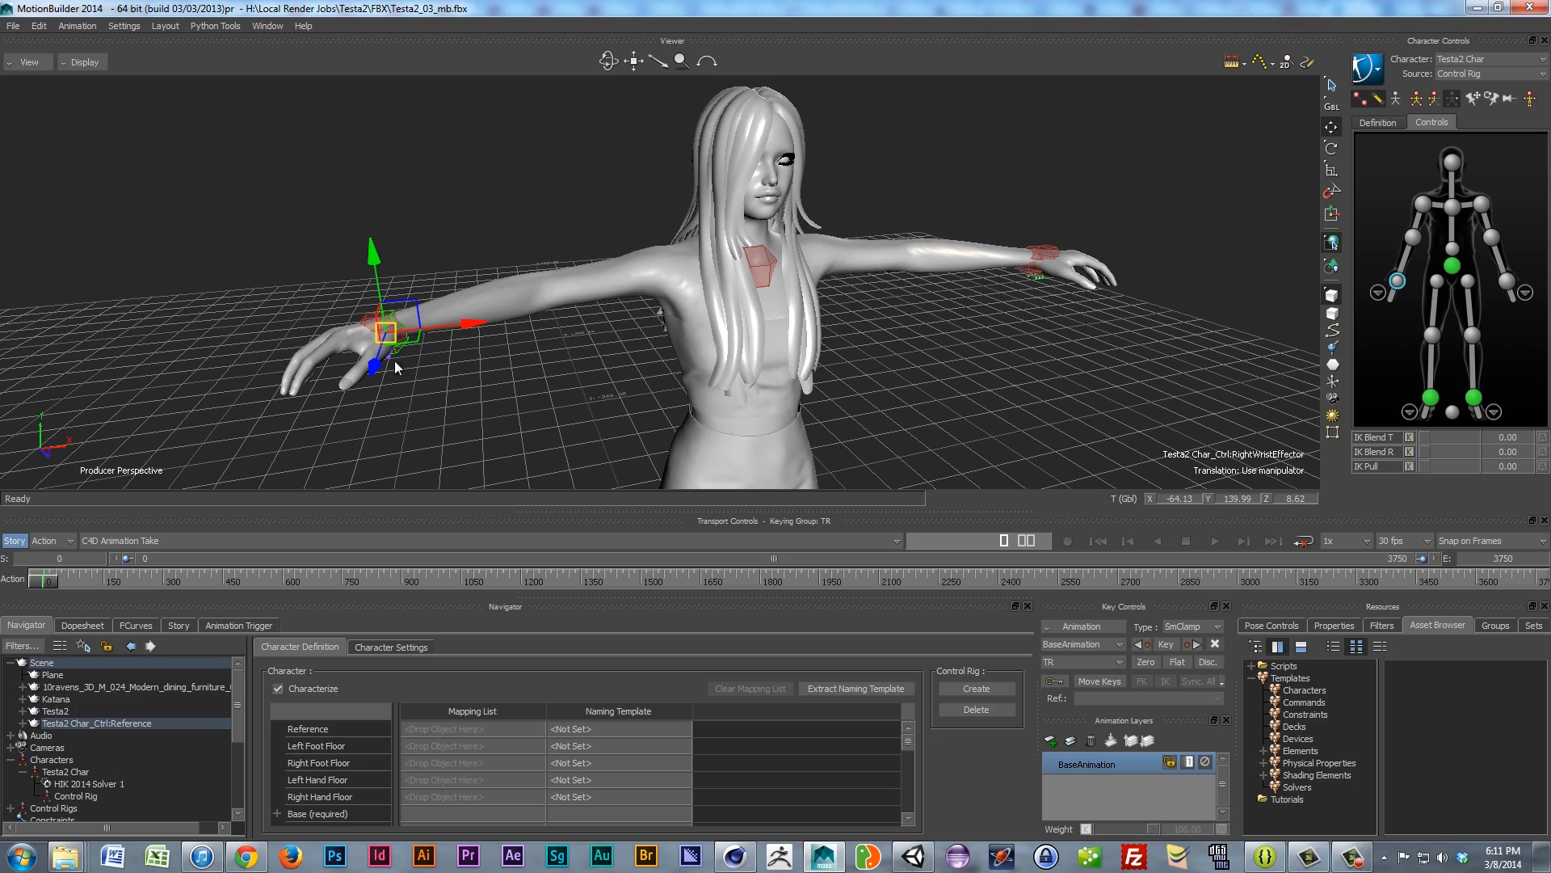
pyautogui.moveTo(446, 380)
pyautogui.keyDown('alt'); pyautogui.mouseDown()
pyautogui.moveTo(456, 404)
pyautogui.moveTo(392, 347)
pyautogui.moveTo(410, 354)
pyautogui.mouseUp(); pyautogui.keyUp('alt')
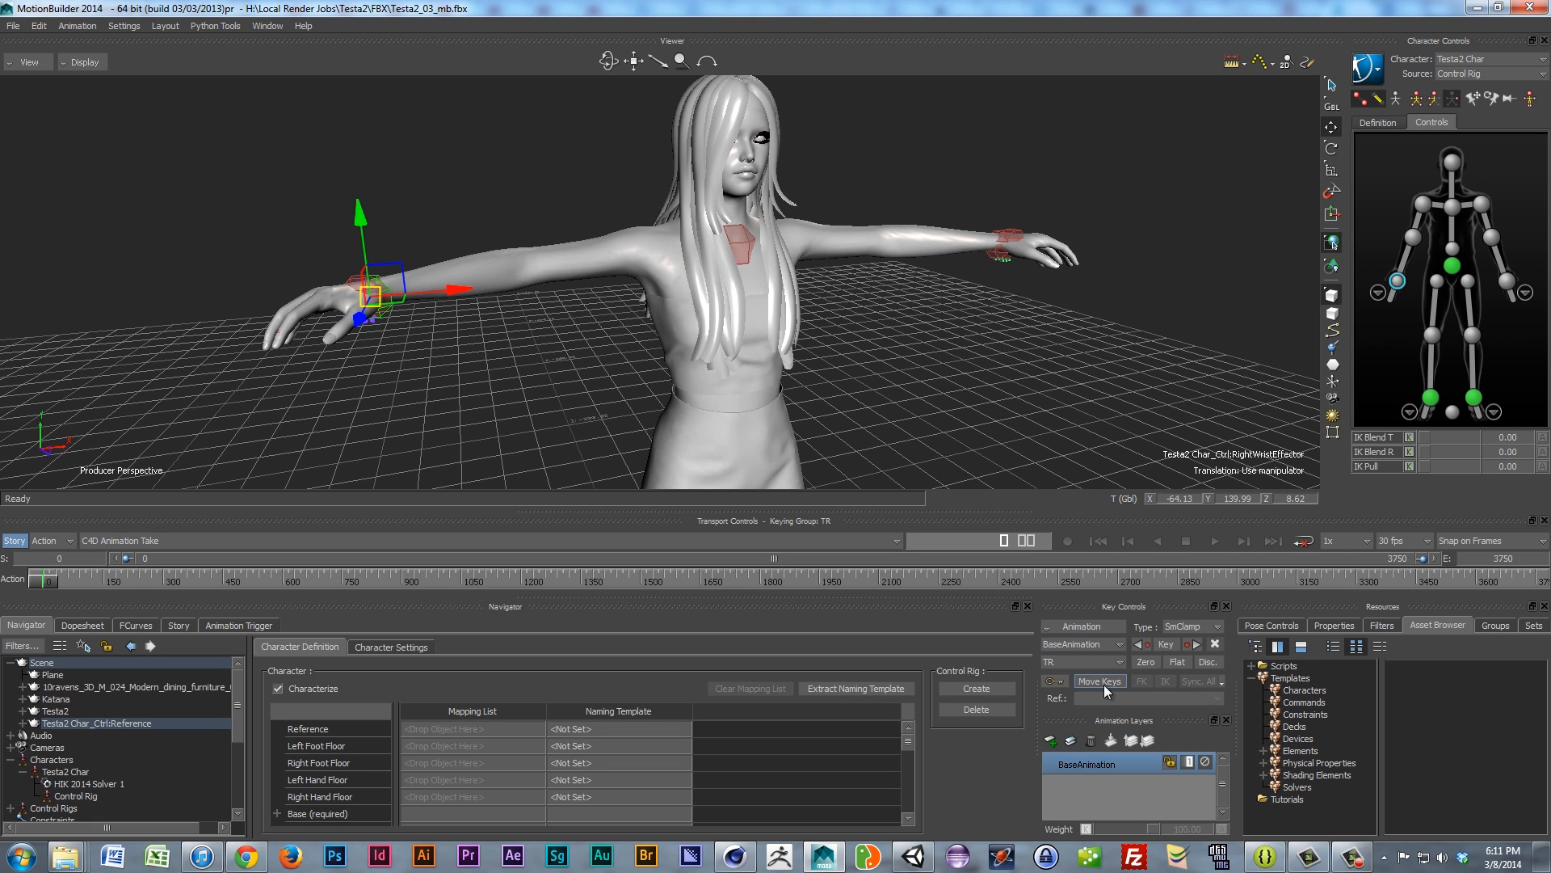
pyautogui.click(1436, 99)
pyautogui.moveTo(404, 305); pyautogui.dragTo(579, 338)
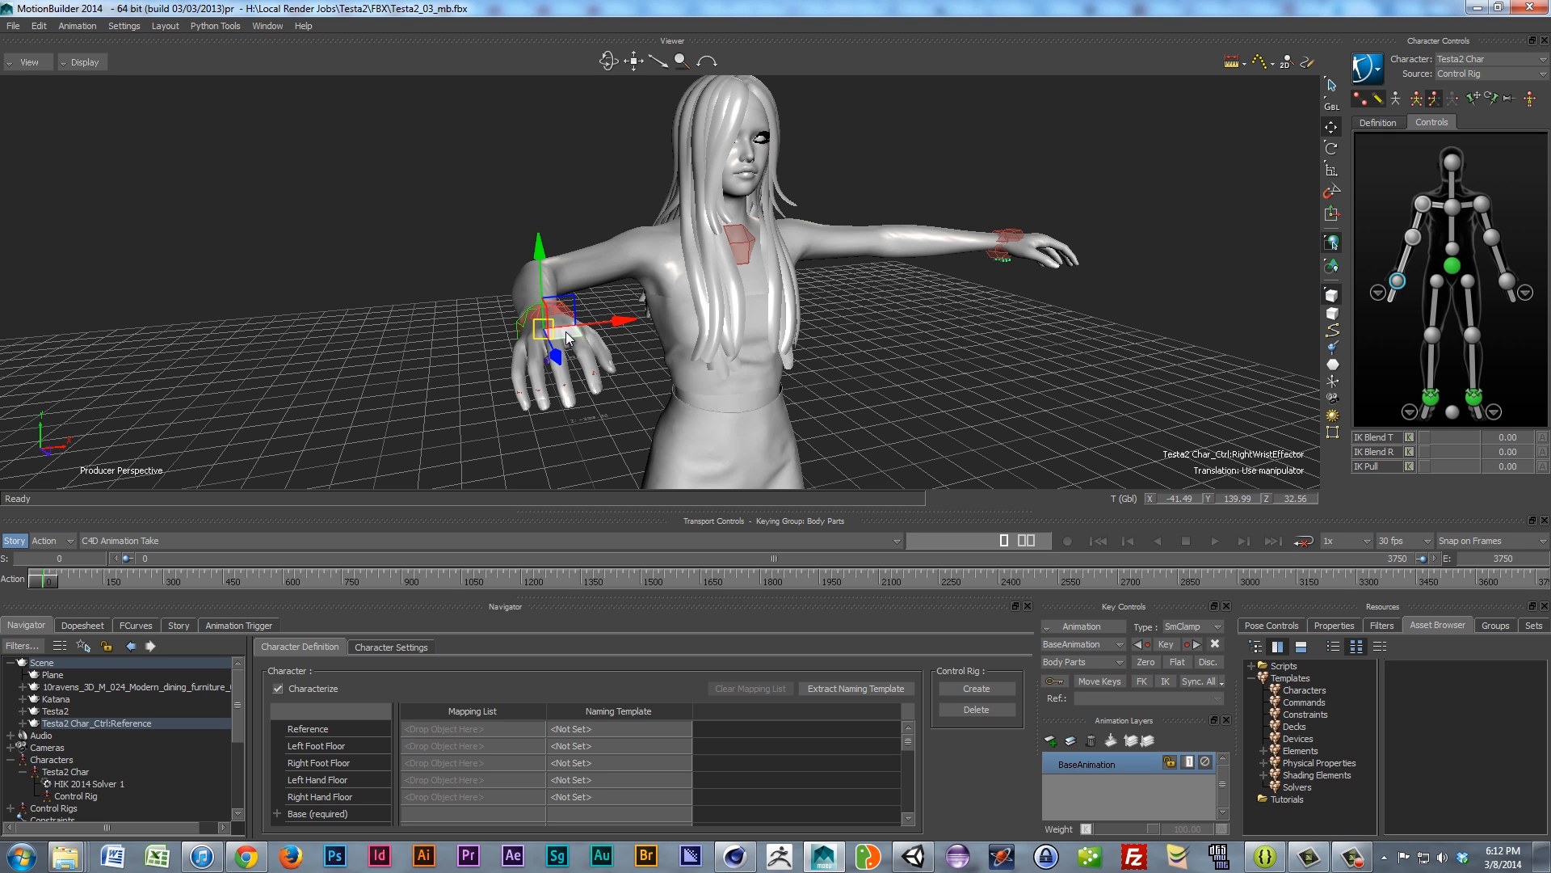
# Step: Undo the trial wrist move, orbit around Testa2 Char, and show the Pose Controls
pyautogui.hotkey('ctrl', 'z')
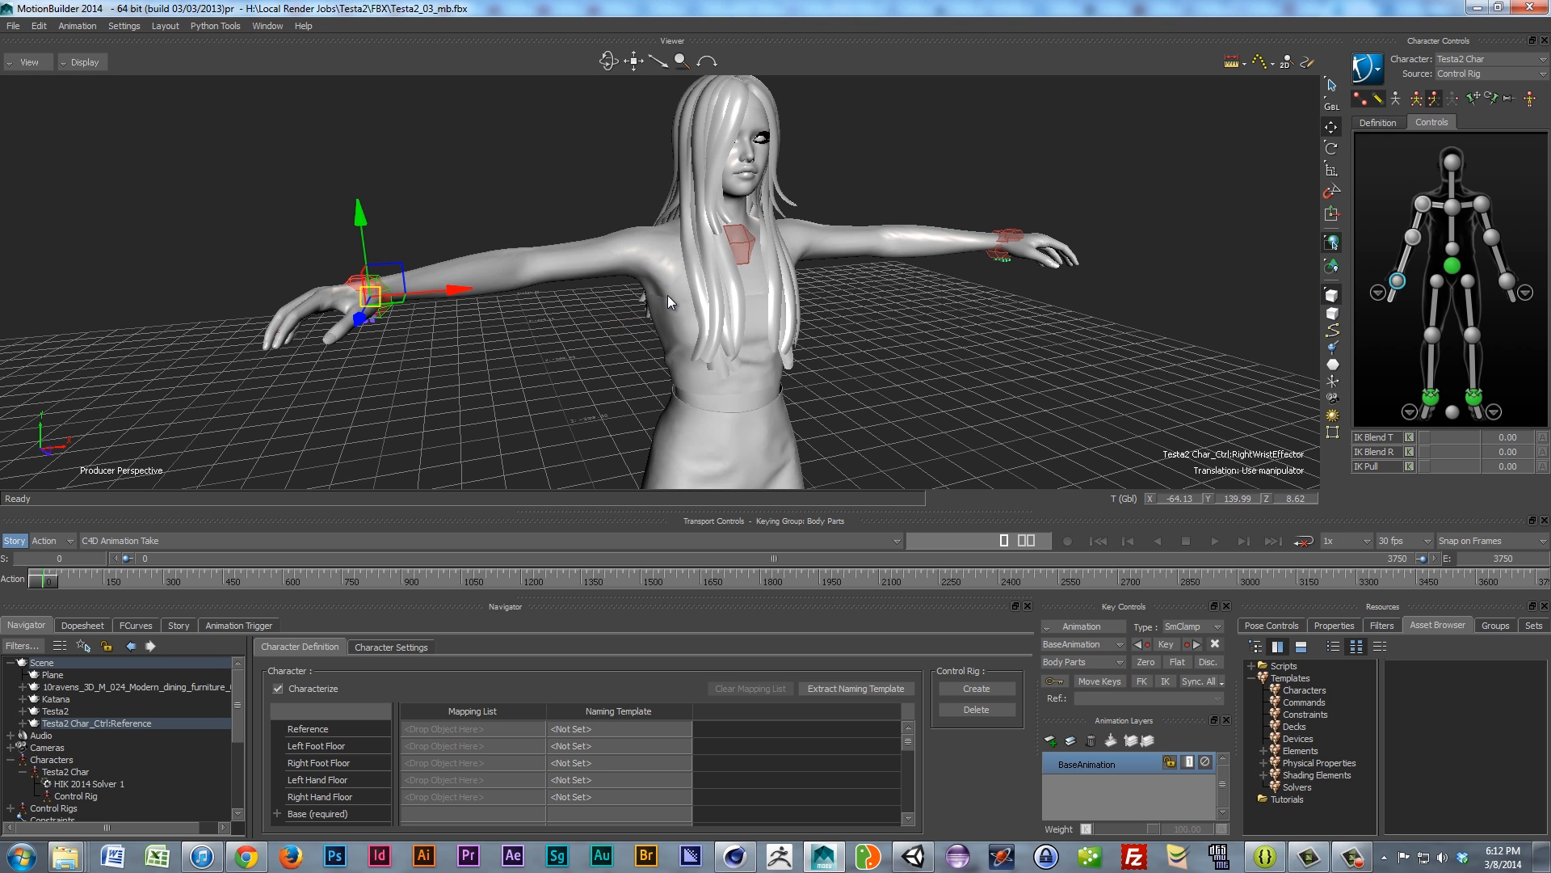
pyautogui.keyDown('ctrl'); pyautogui.keyDown('shift'); pyautogui.moveTo(662, 357); pyautogui.dragTo(508, 392); pyautogui.keyUp('shift'); pyautogui.keyUp('ctrl')
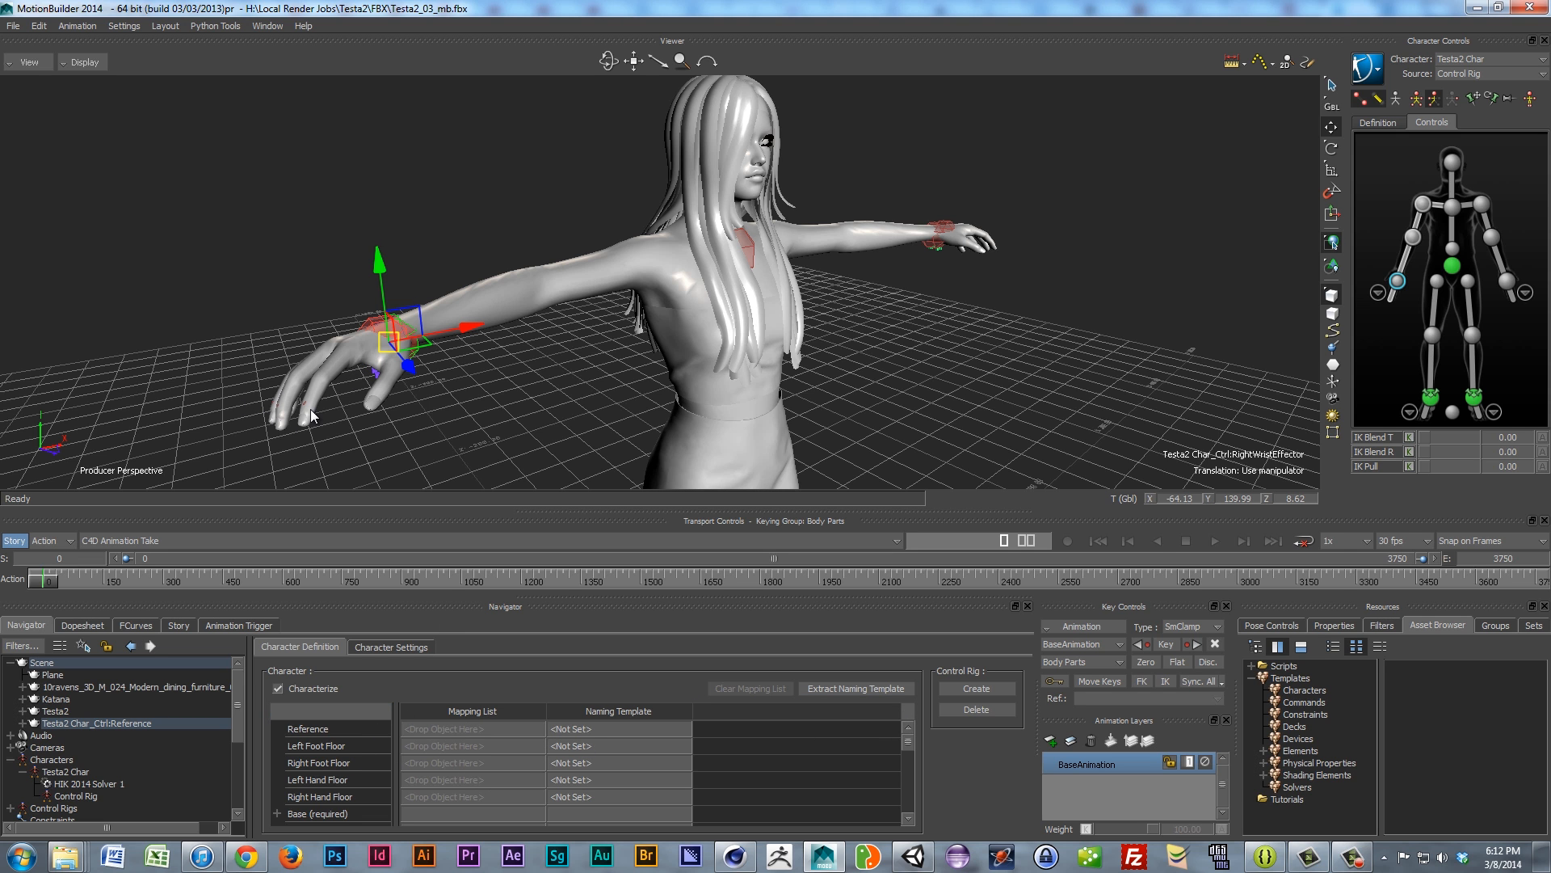
pyautogui.keyDown('ctrl'); pyautogui.keyDown('shift'); pyautogui.moveTo(530, 366); pyautogui.dragTo(469, 387); pyautogui.keyUp('shift'); pyautogui.keyUp('ctrl')
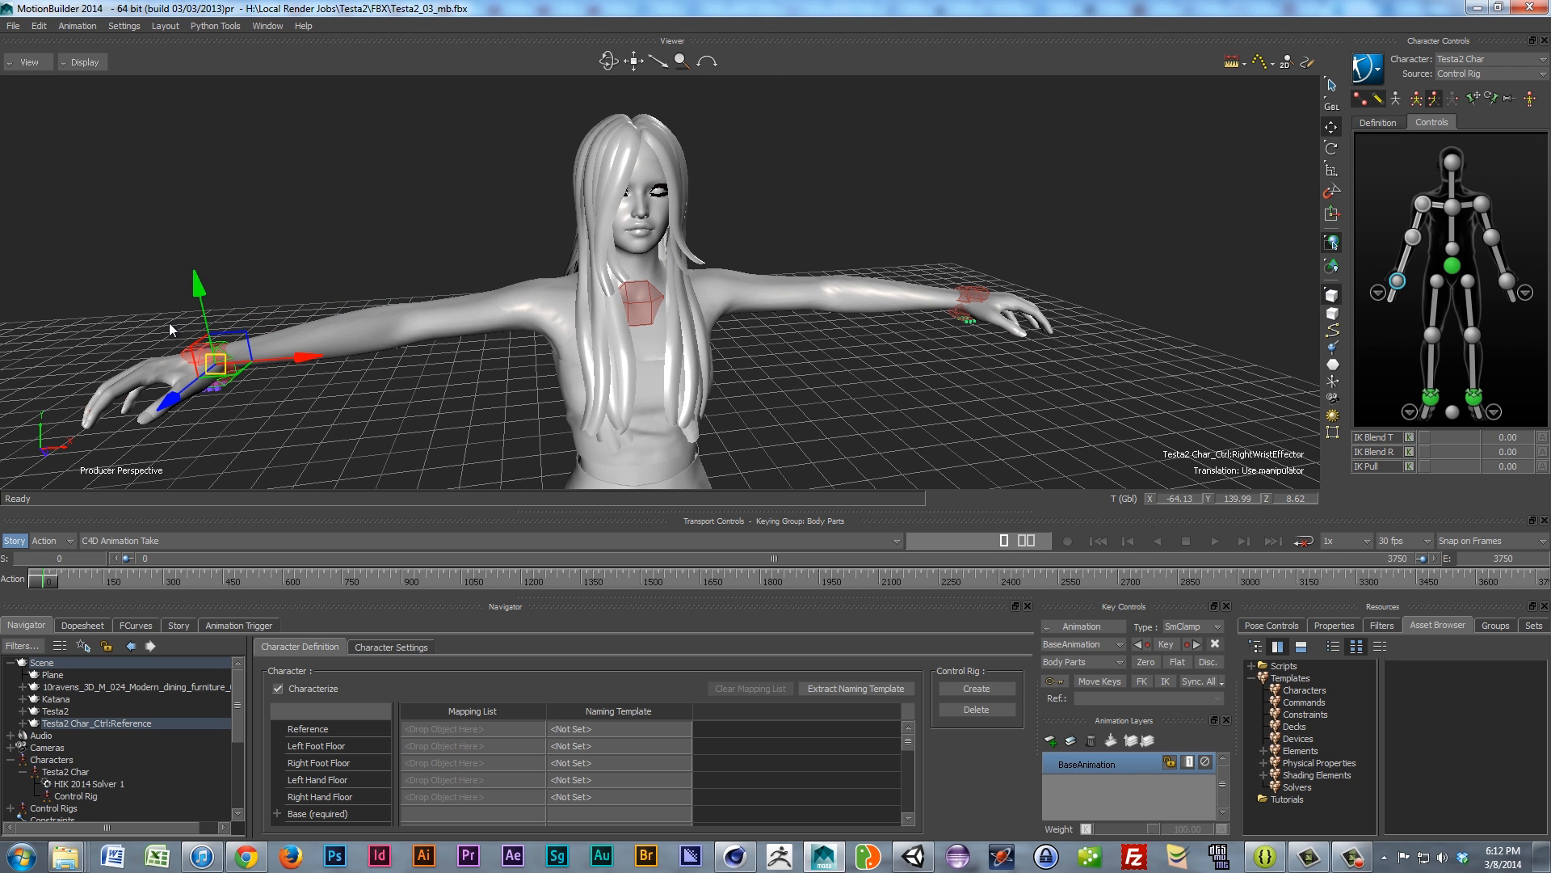
pyautogui.scroll(-2, 438, 370)
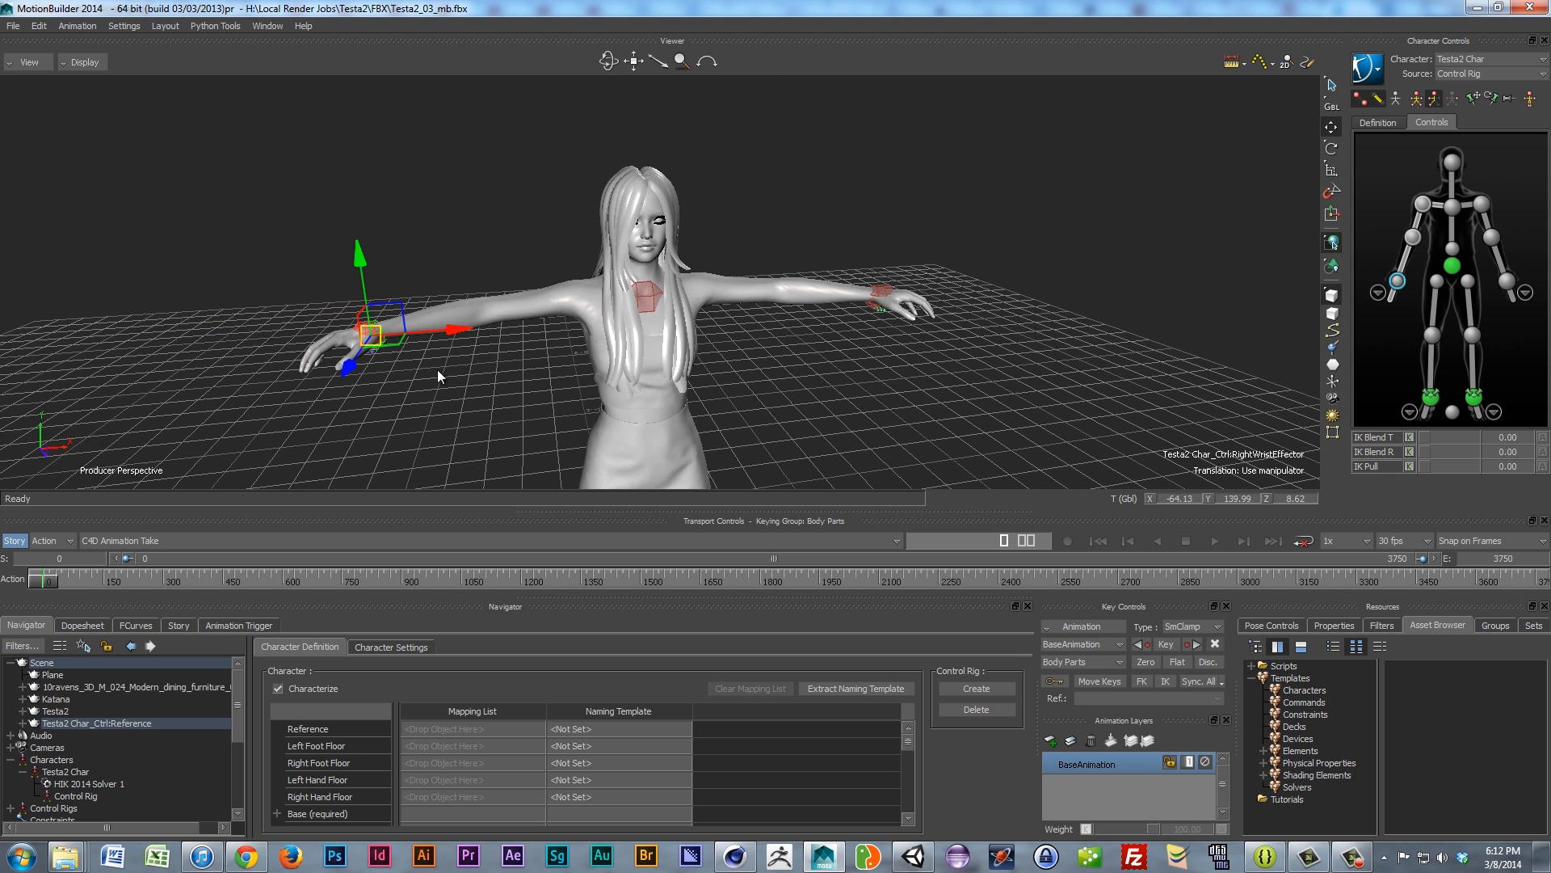
pyautogui.keyDown('ctrl'); pyautogui.keyDown('shift'); pyautogui.moveTo(435, 387); pyautogui.dragTo(469, 361); pyautogui.keyUp('shift'); pyautogui.keyUp('ctrl')
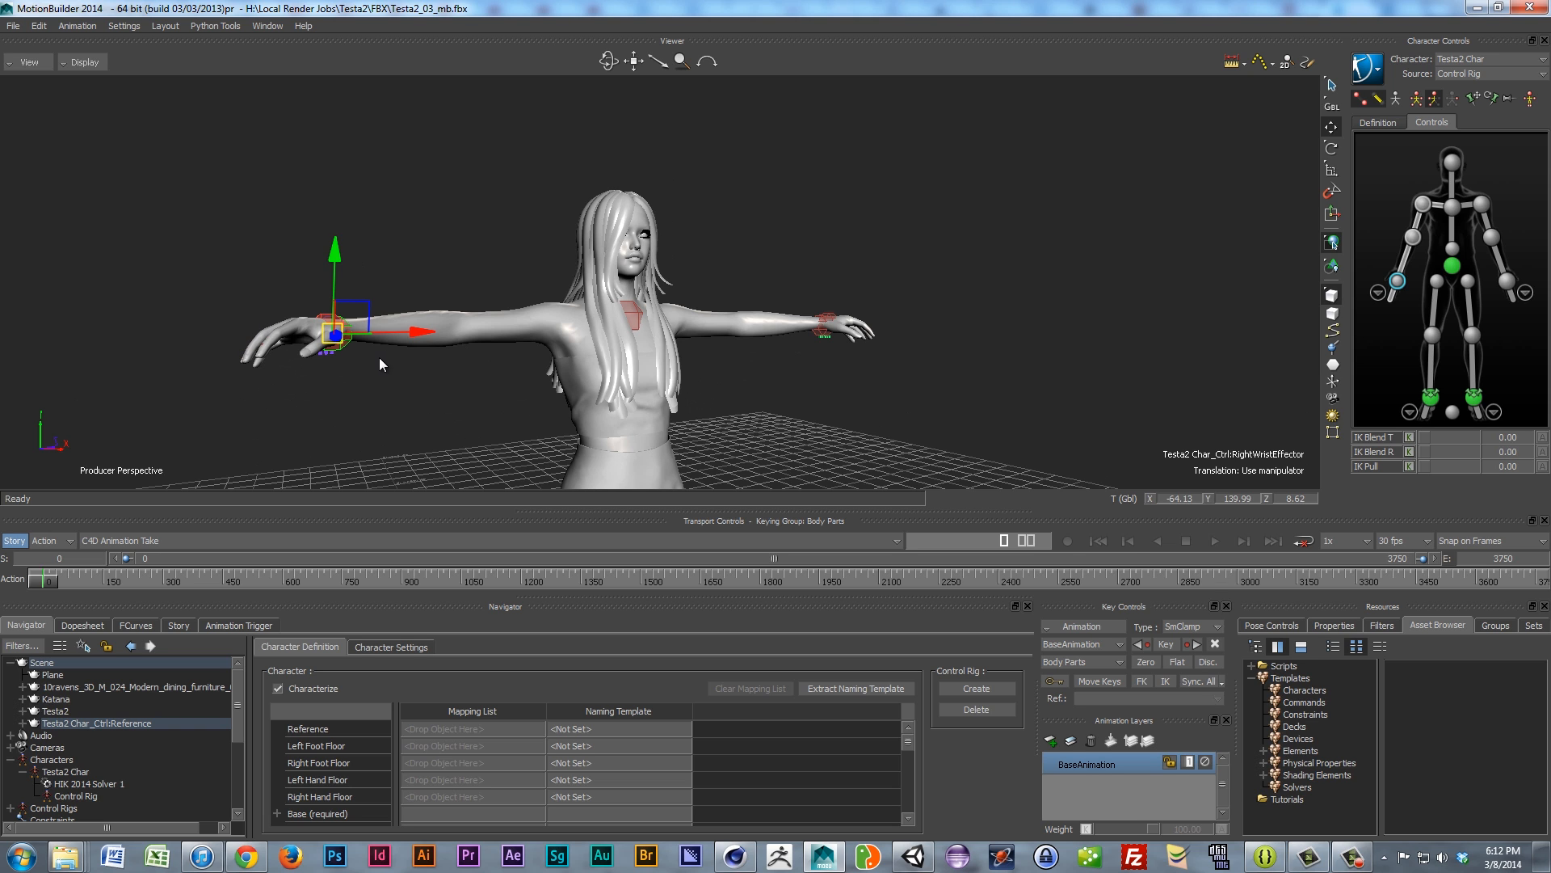
pyautogui.keyDown('ctrl'); pyautogui.keyDown('shift'); pyautogui.moveTo(375, 362); pyautogui.dragTo(356, 404); pyautogui.keyUp('shift'); pyautogui.keyUp('ctrl')
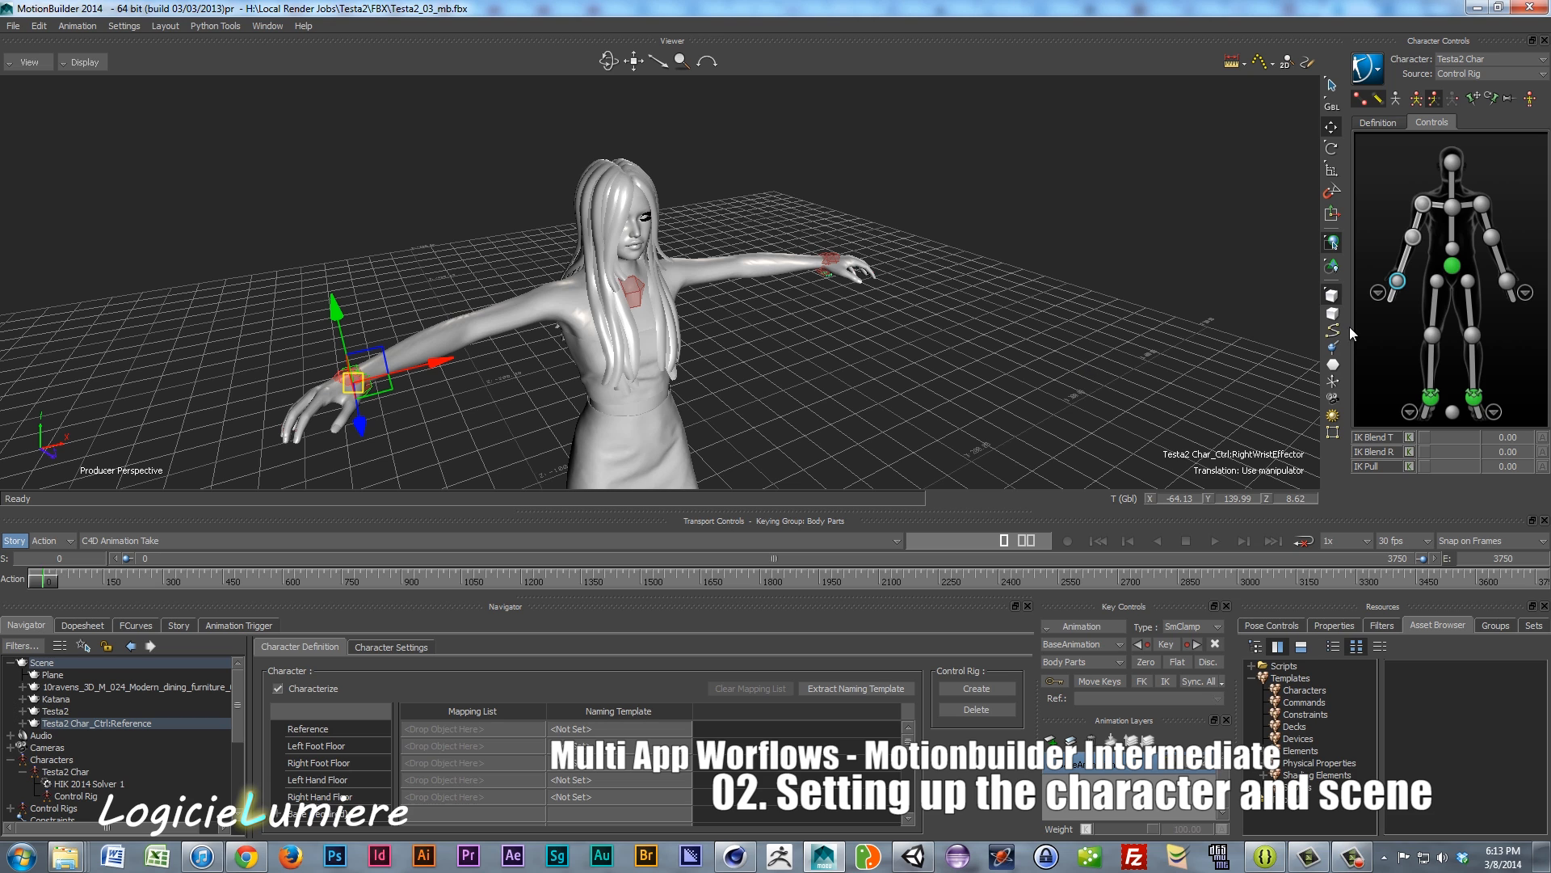
pyautogui.click(1274, 626)
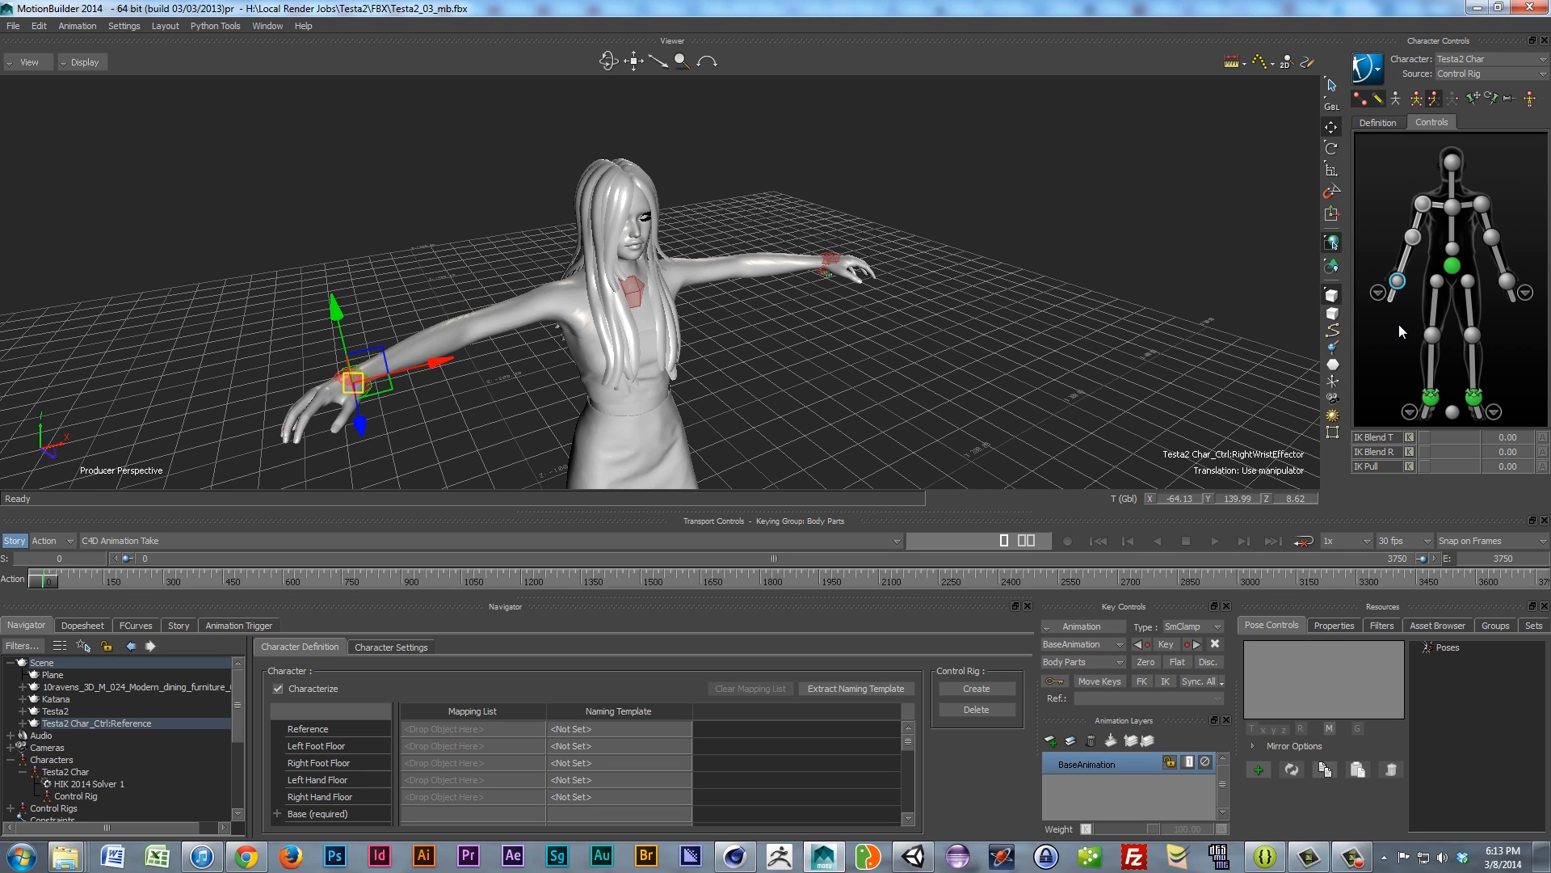
# Step: Select all of Testa2 Char's body effectors and preview the left and right hand finger controls
pyautogui.click(1386, 361)
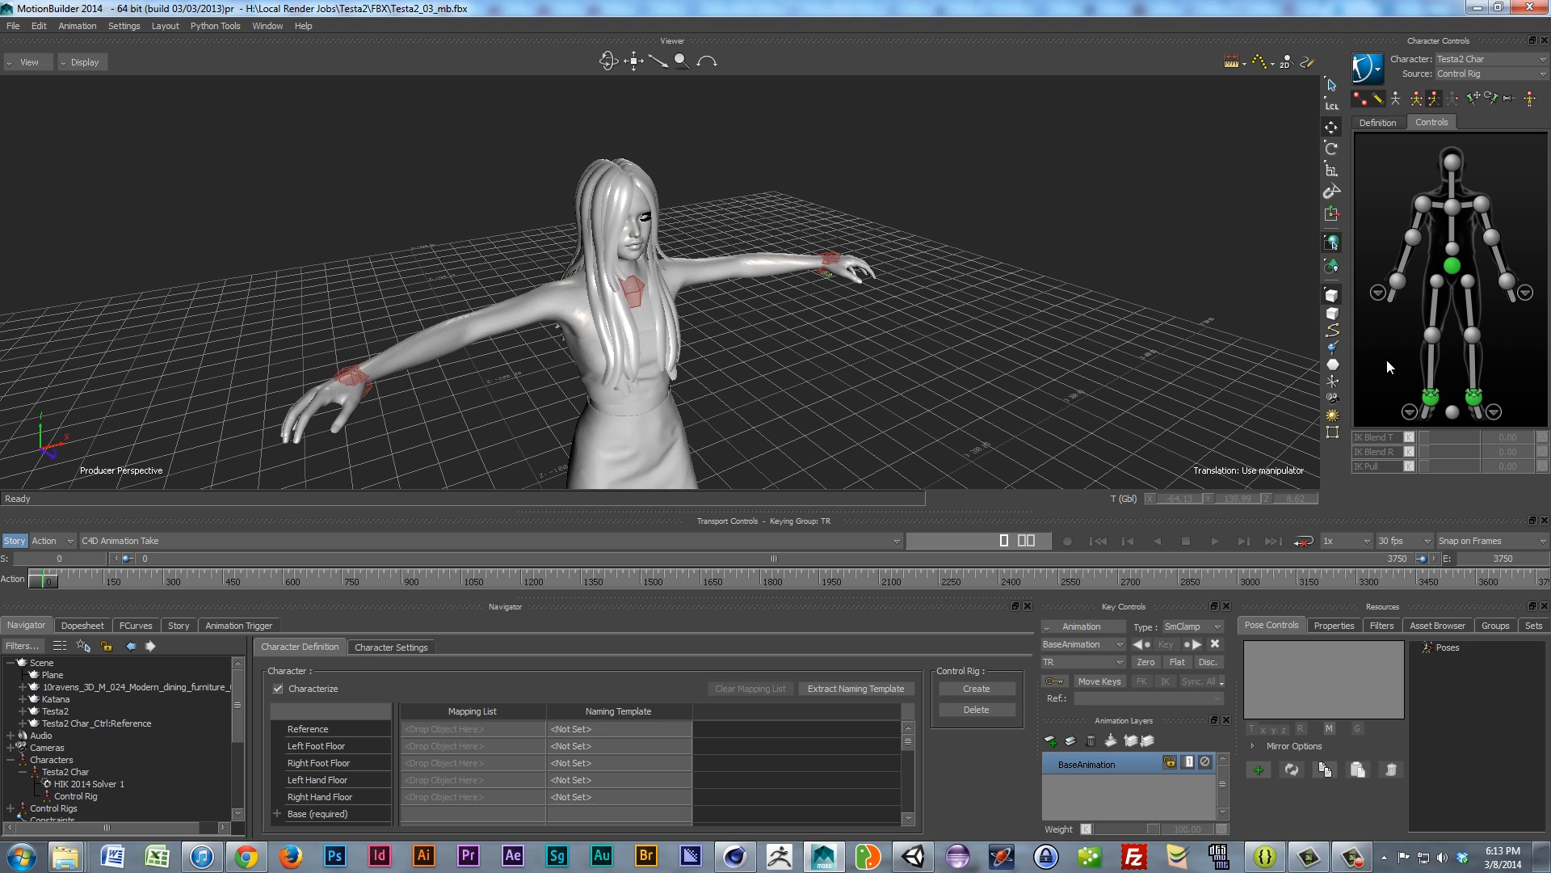
pyautogui.doubleClick(1385, 339)
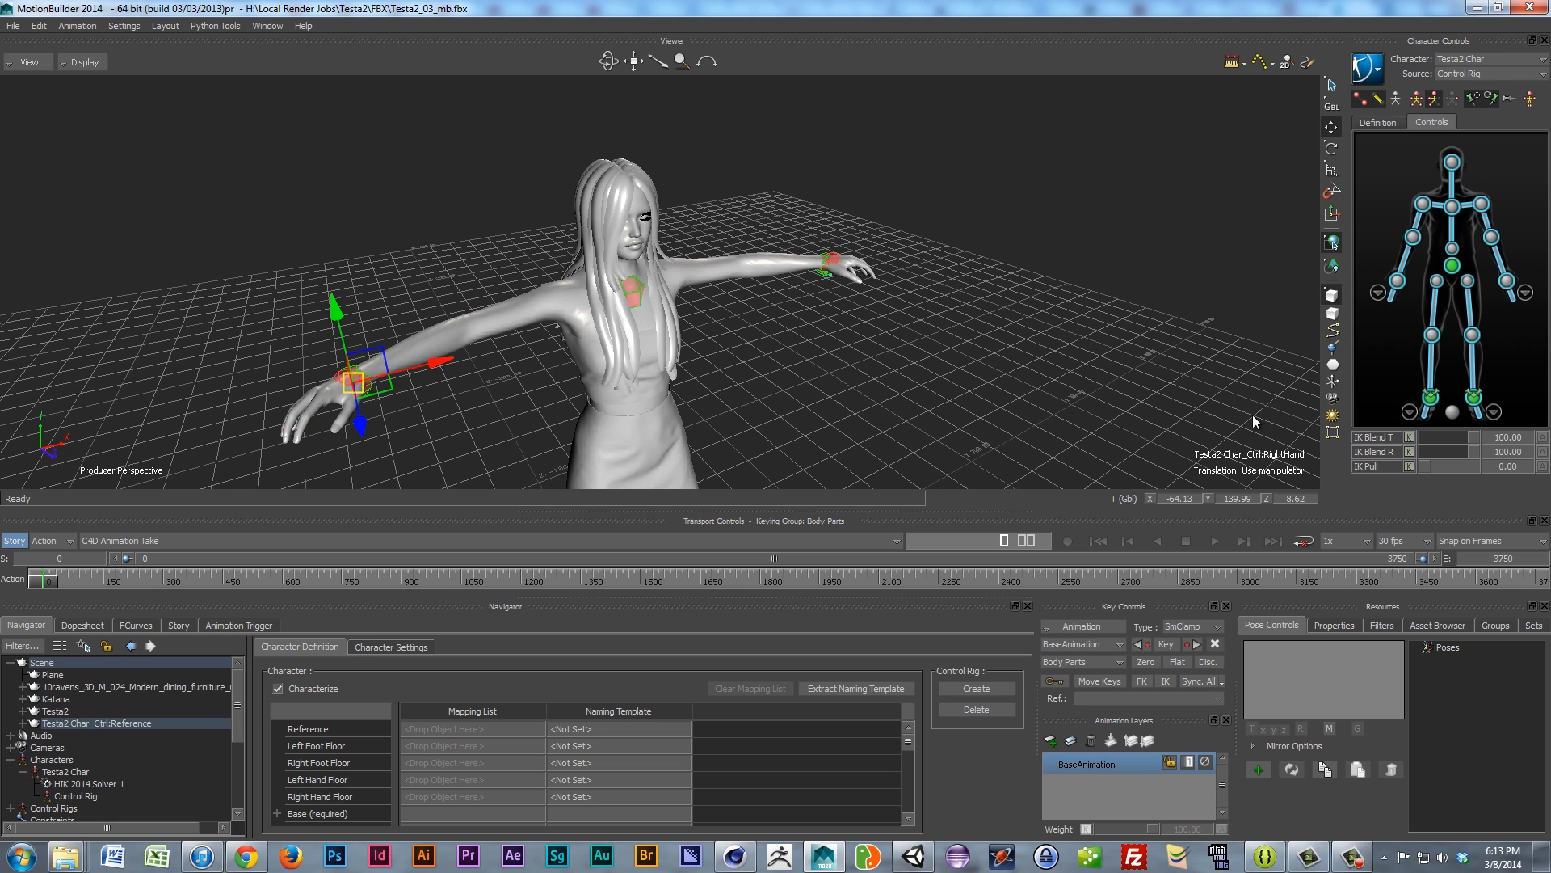
pyautogui.click(1379, 294)
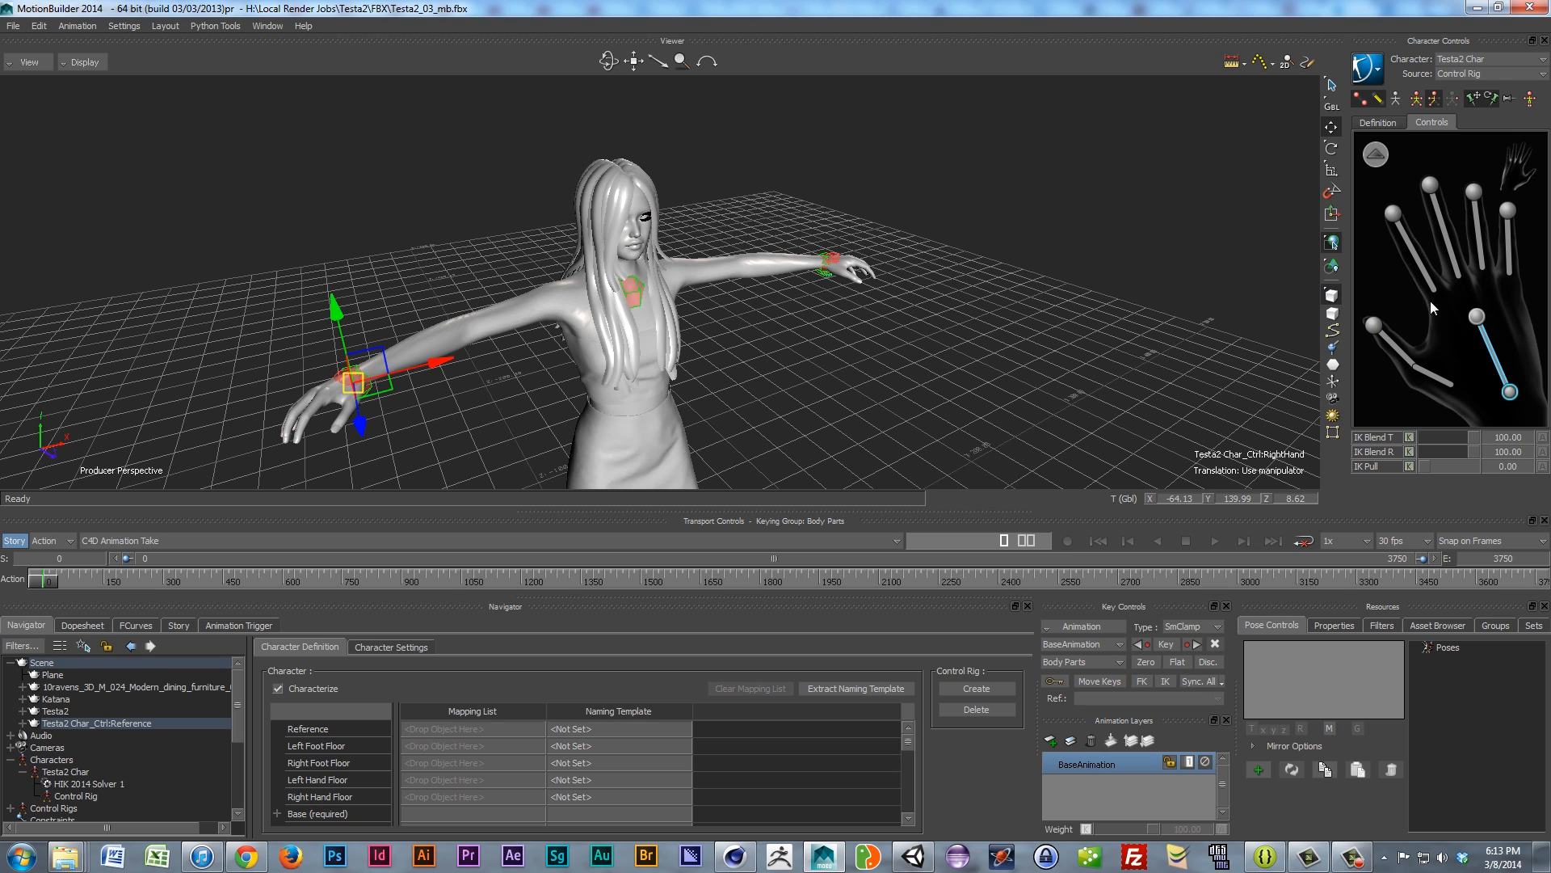
pyautogui.click(1377, 155)
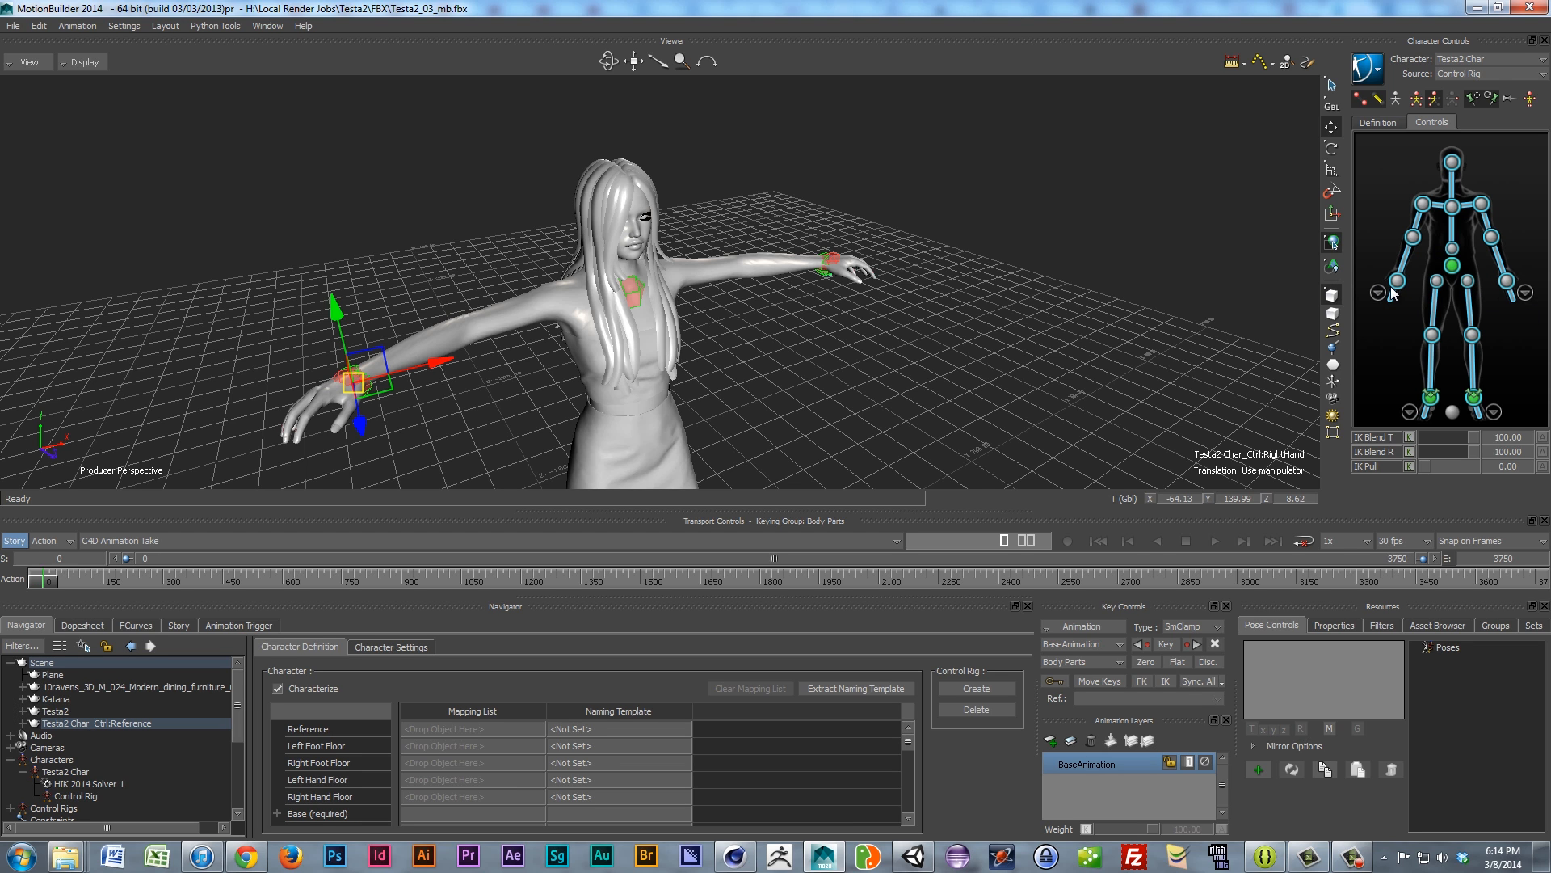
pyautogui.click(1525, 293)
pyautogui.click(1375, 154)
pyautogui.scroll(2, 417, 376)
pyautogui.keyDown('ctrl'); pyautogui.keyDown('shift'); pyautogui.moveTo(415, 372); pyautogui.dragTo(421, 403); pyautogui.keyUp('shift'); pyautogui.keyUp('ctrl')
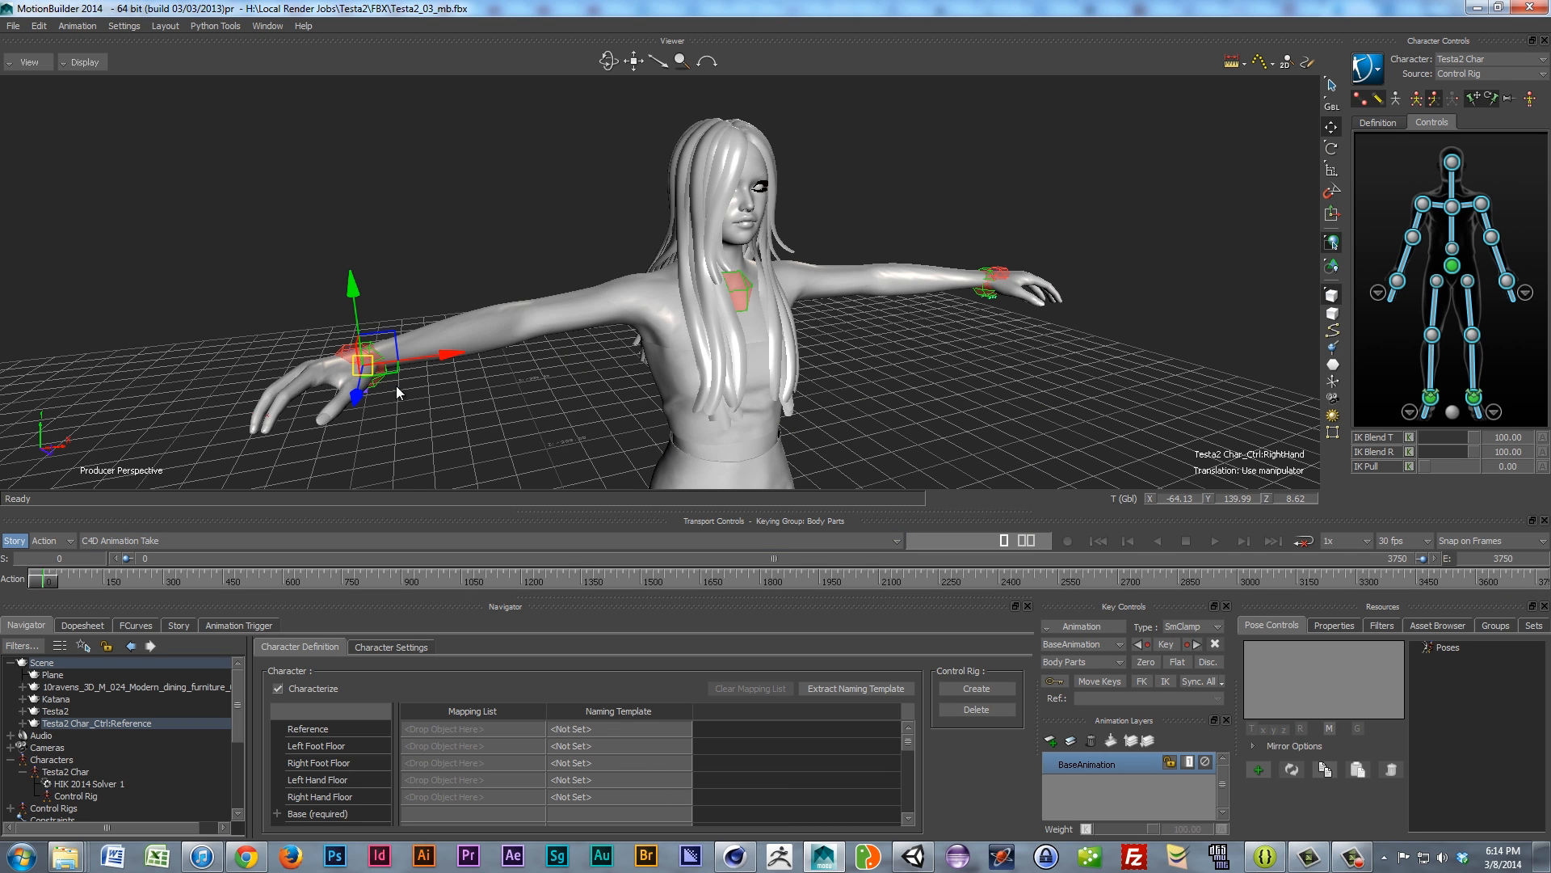
# Step: Rename the C4D Animation Take to 'T-Pose' in the Navigator Takes list
pyautogui.scroll(-4, 236, 698)
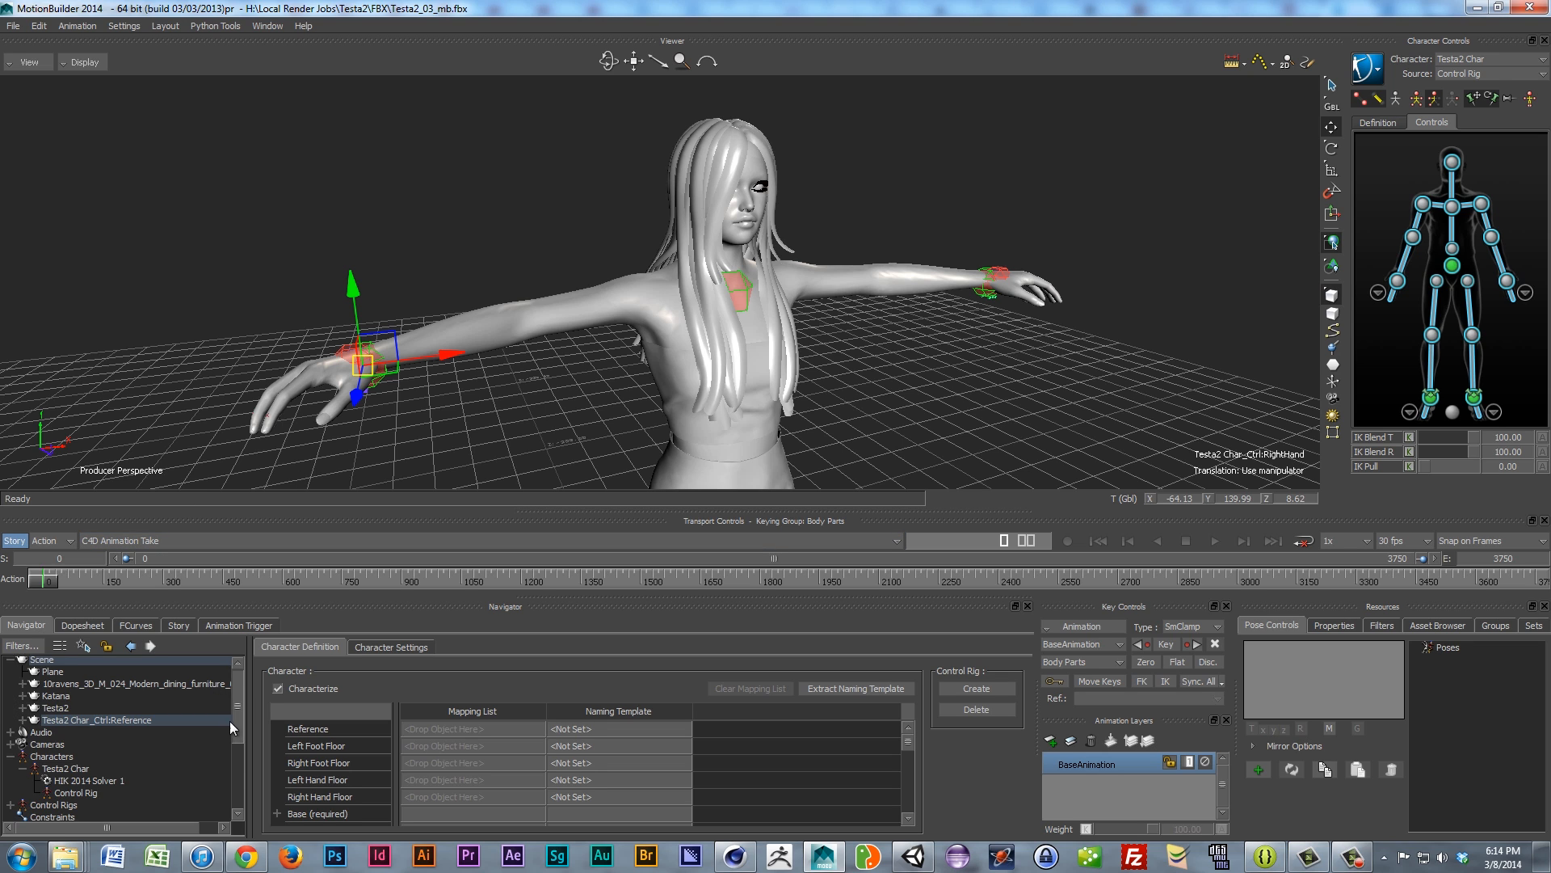
pyautogui.click(9, 766)
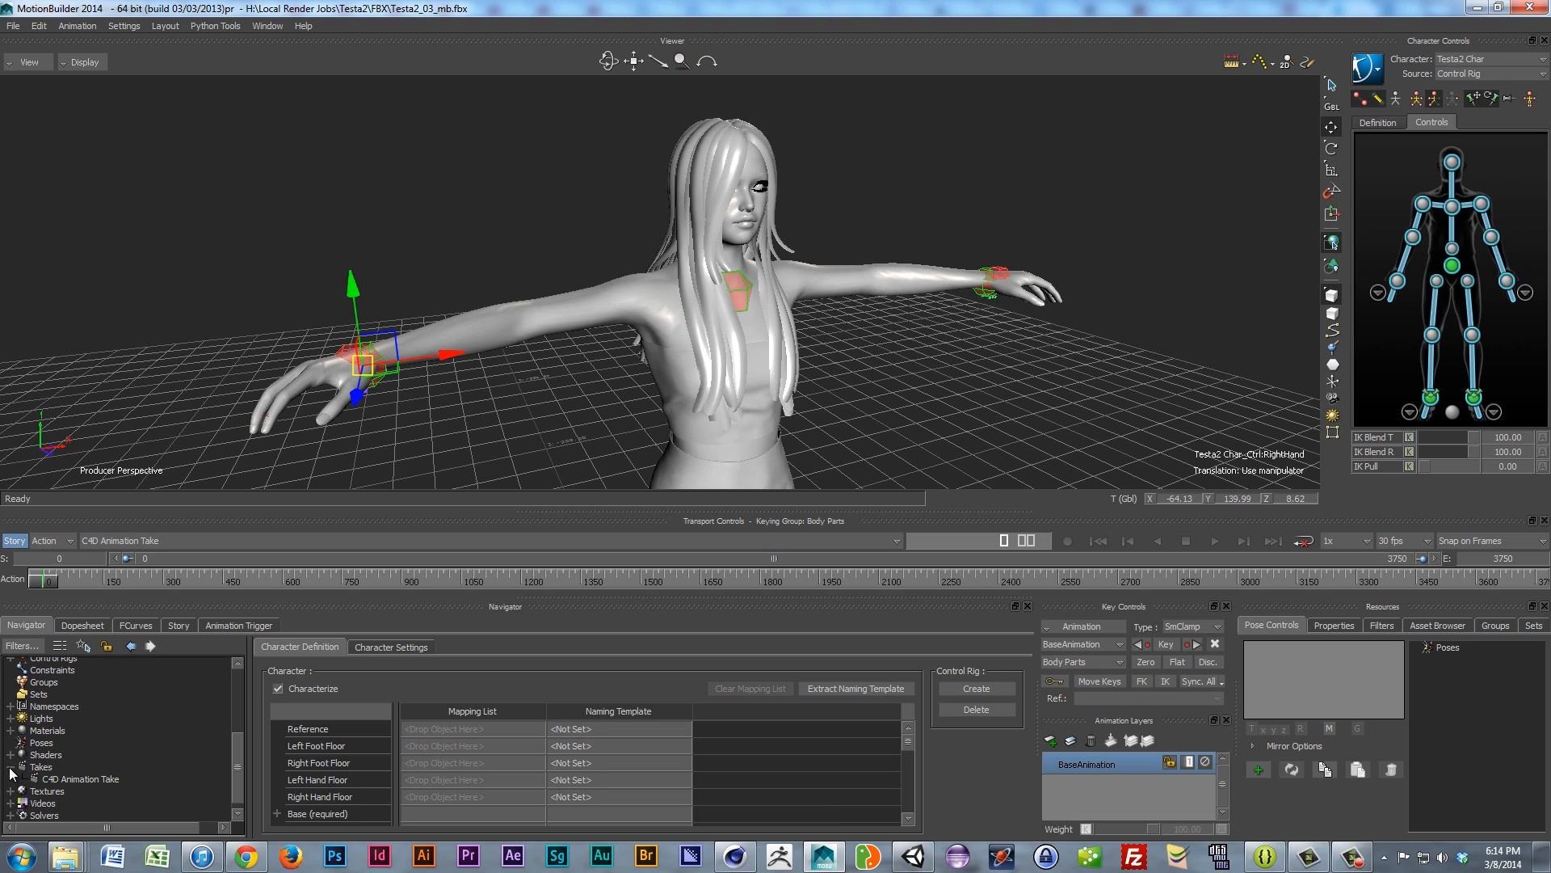
pyautogui.click(77, 779)
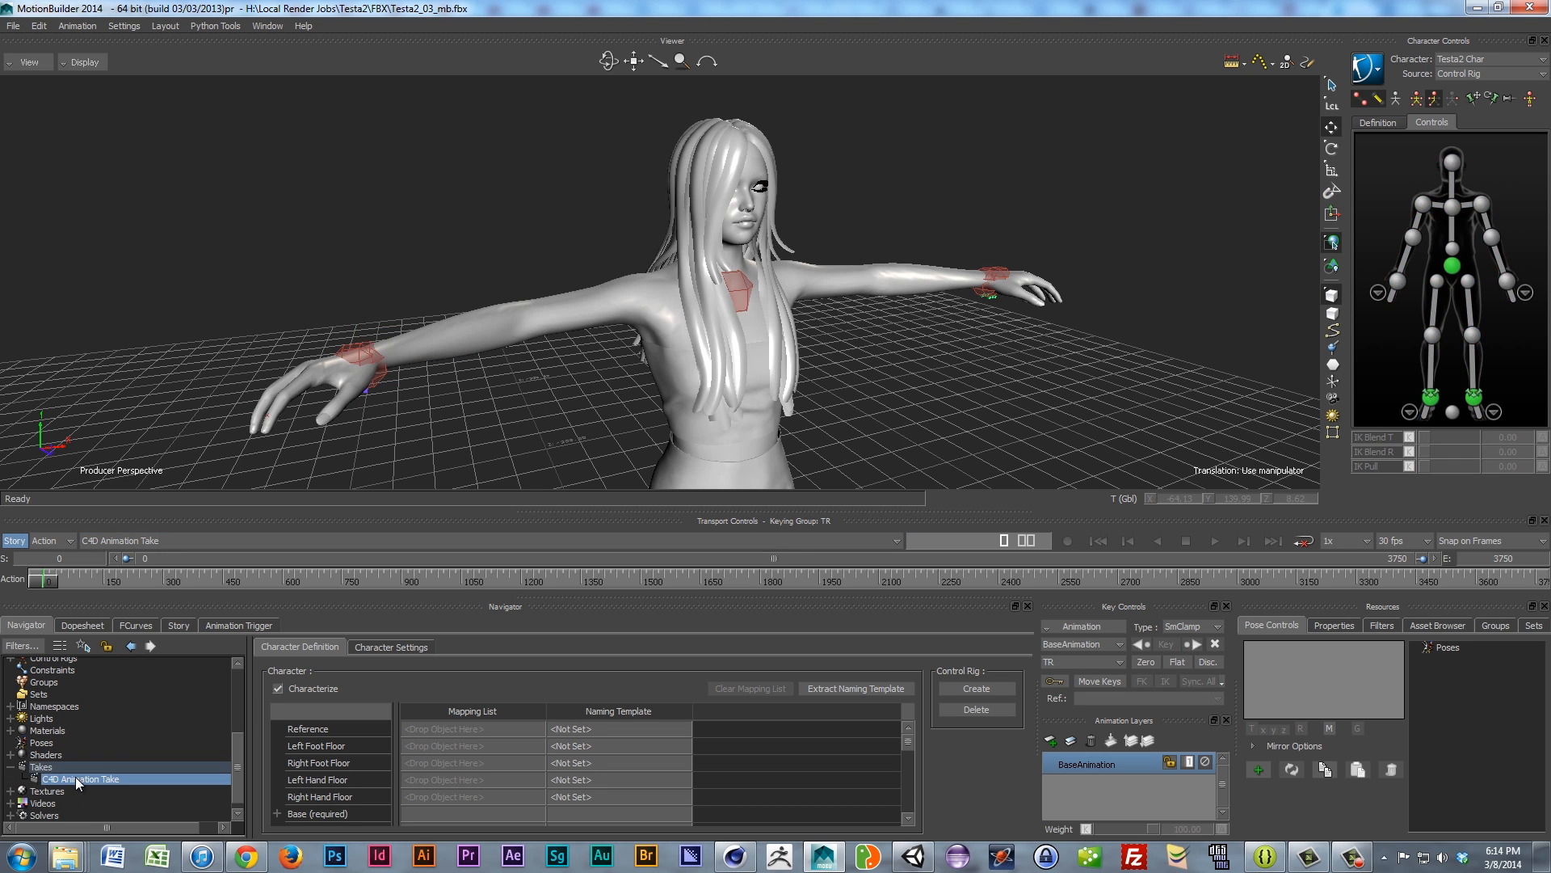
pyautogui.rightClick(77, 779)
pyautogui.click(37, 778)
pyautogui.doubleClick(35, 777)
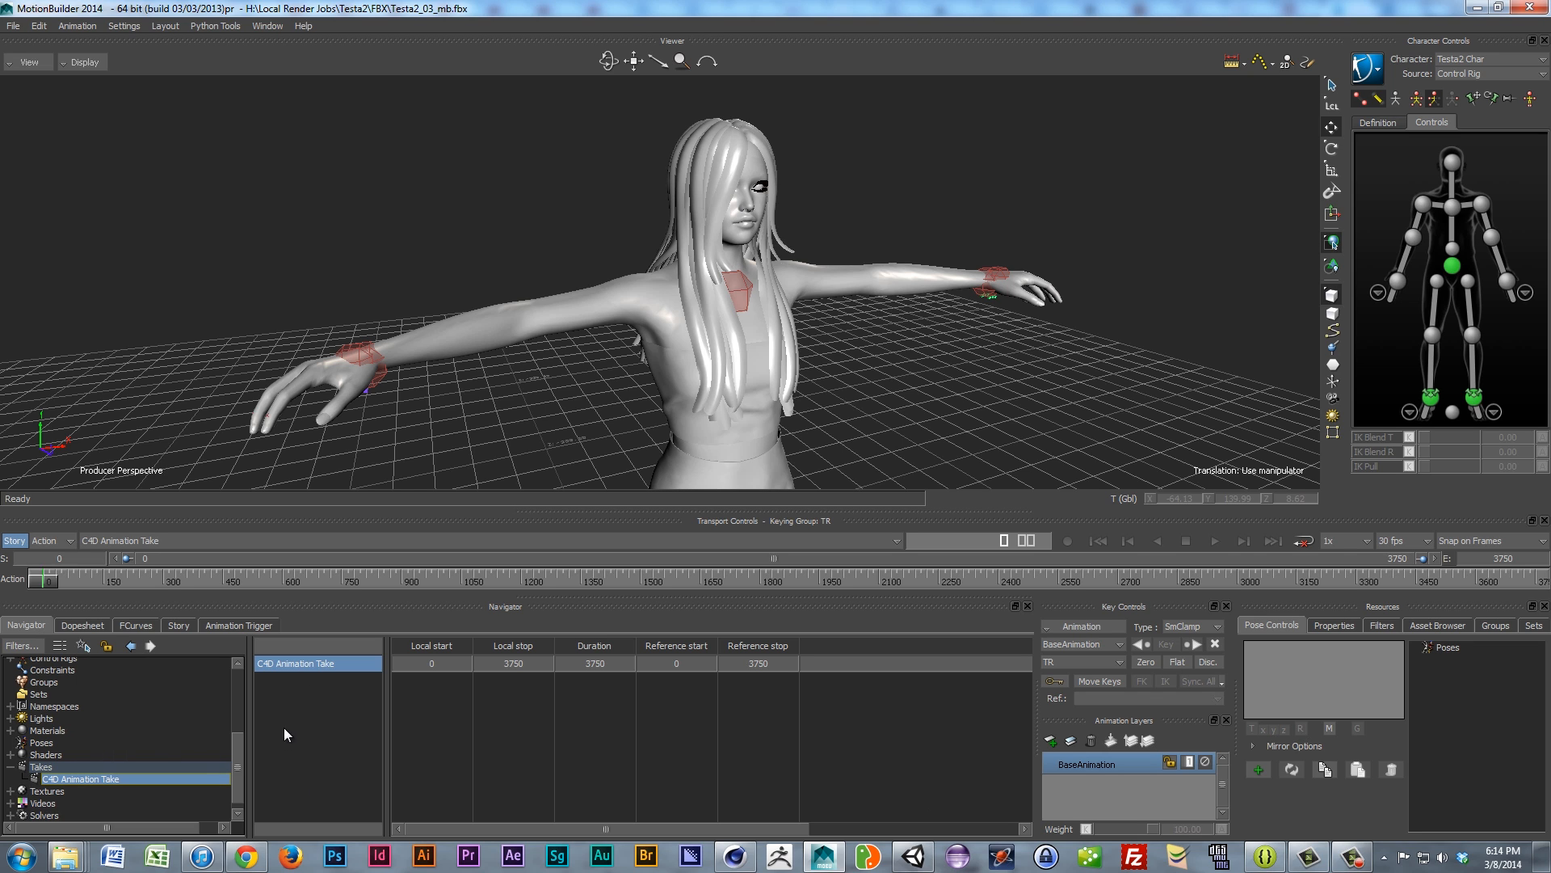
pyautogui.doubleClick(315, 664)
pyautogui.moveTo(344, 670); pyautogui.dragTo(171, 666)
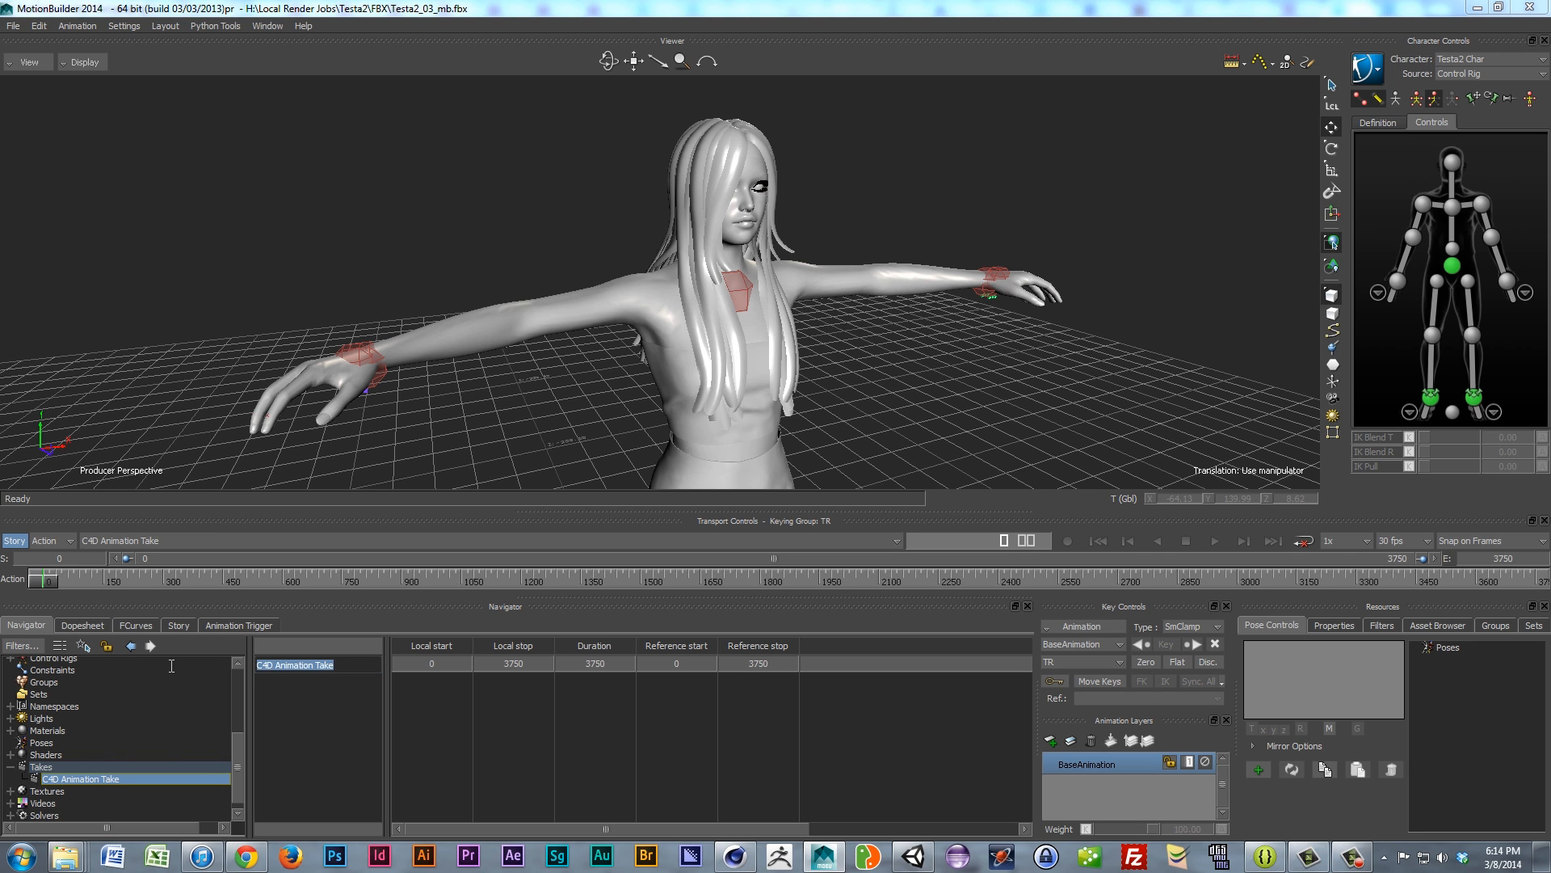
pyautogui.write('T-Pose')
pyautogui.press('Return')
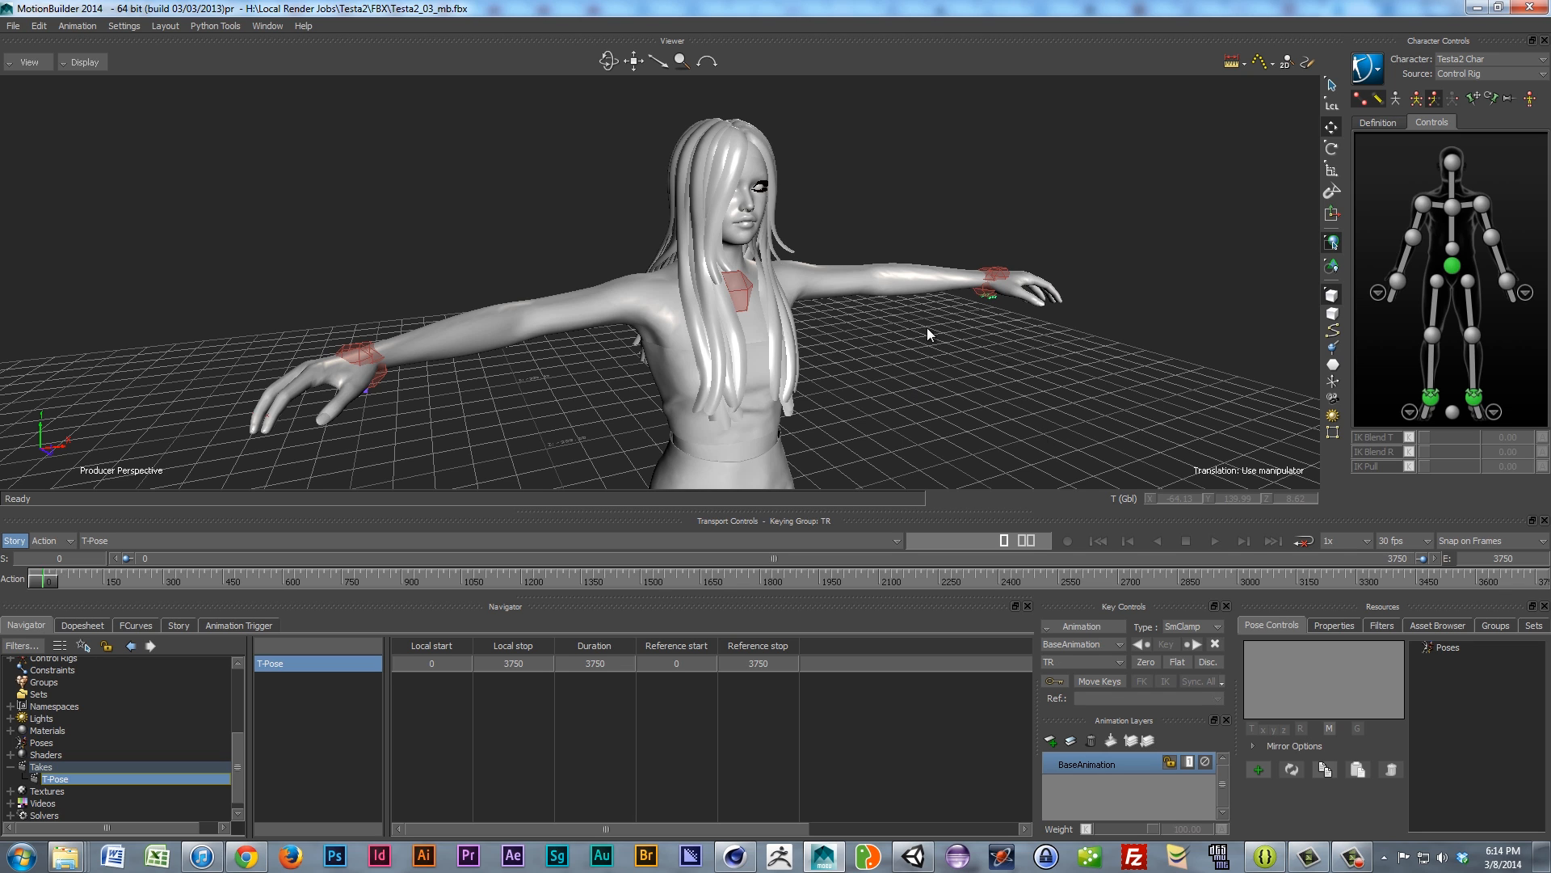
# Step: Select the Hips effector, set the keying group to Full Body, and key the pose at frame 0
pyautogui.click(1454, 264)
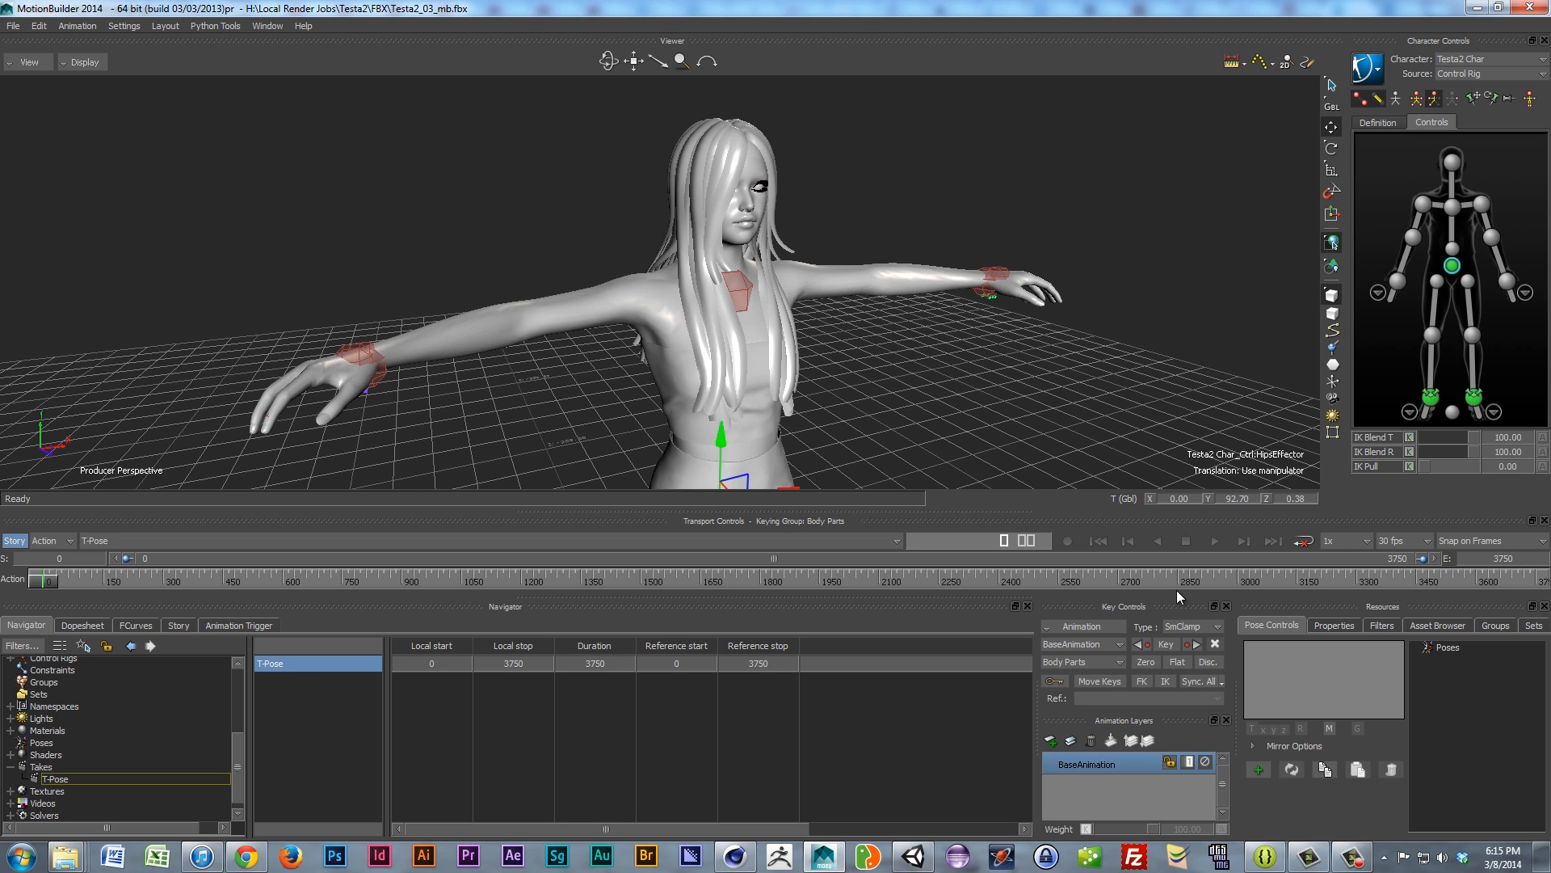
pyautogui.click(1093, 665)
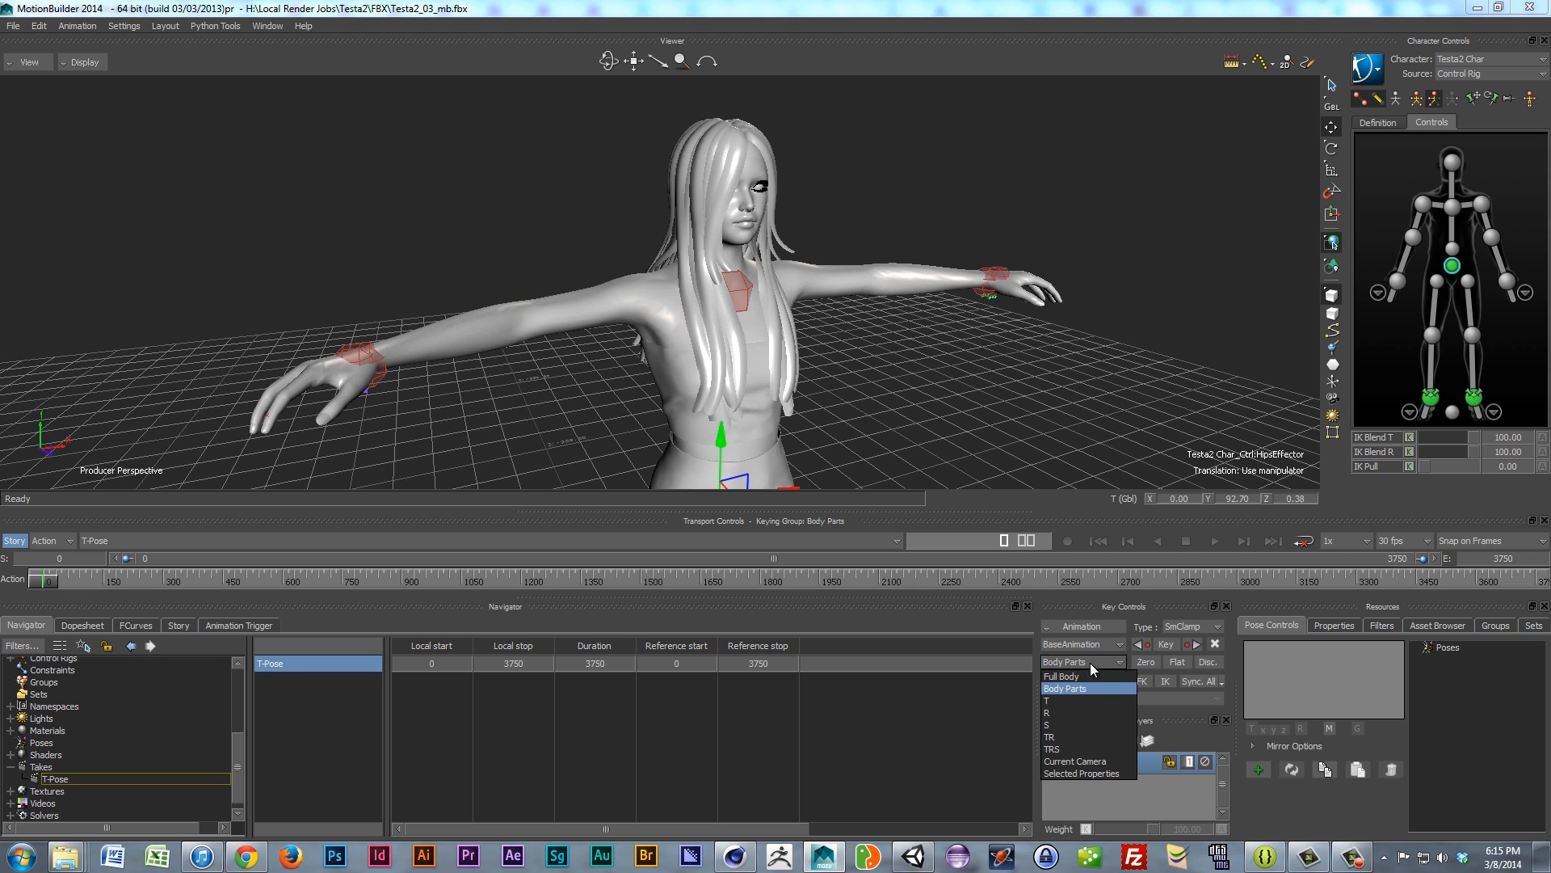
pyautogui.click(1075, 683)
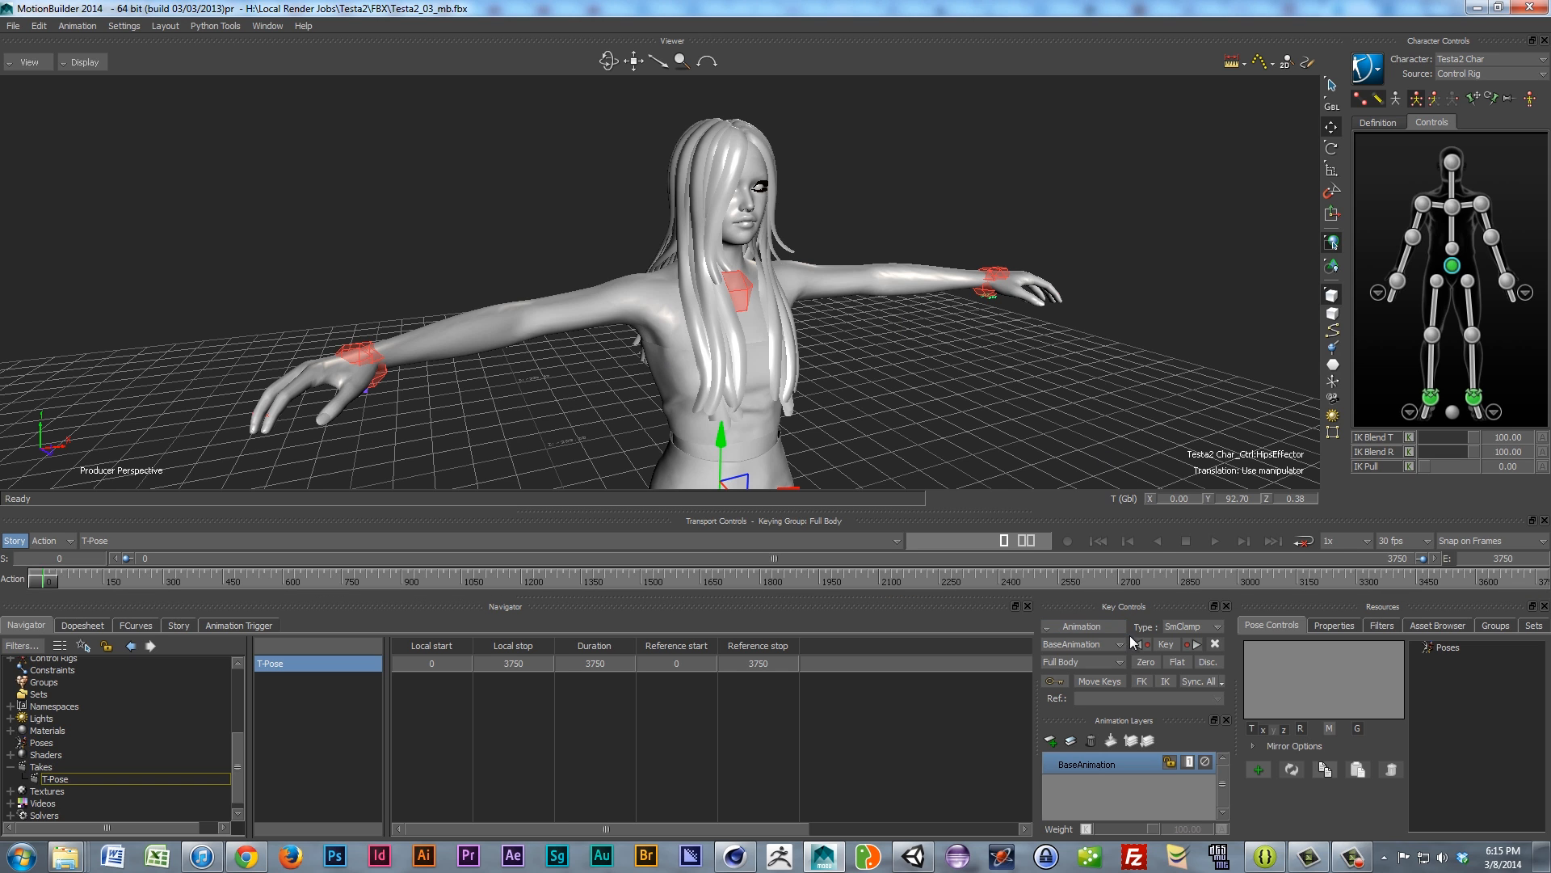
pyautogui.click(1165, 645)
# Step: Review both hands' finger controls and the left foot controls, then switch keying to Body Parts
pyautogui.click(1376, 293)
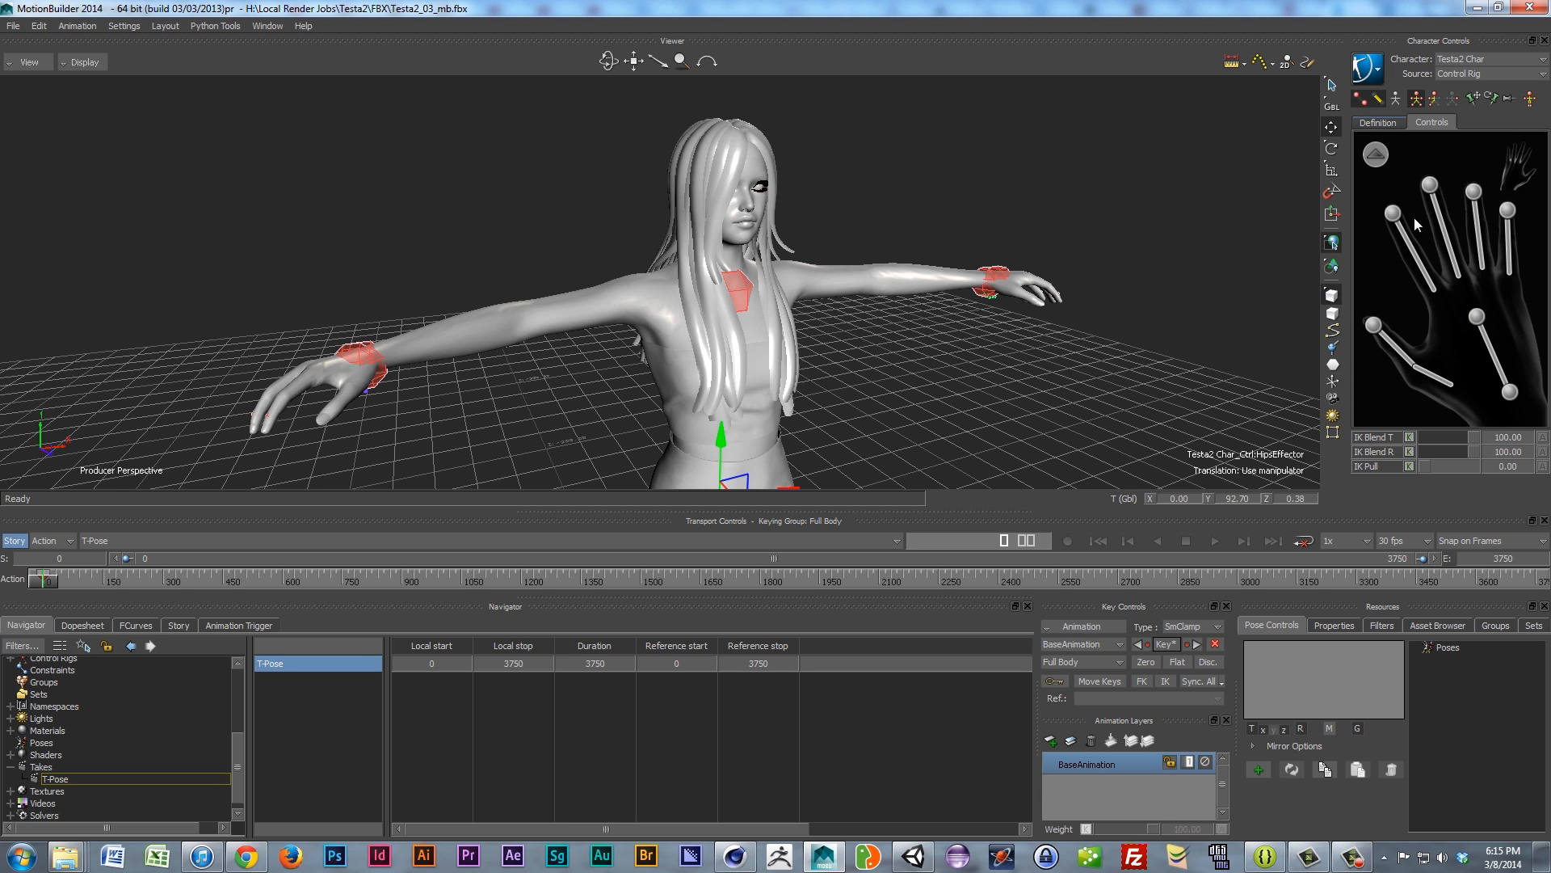
pyautogui.click(1377, 156)
pyautogui.click(1525, 296)
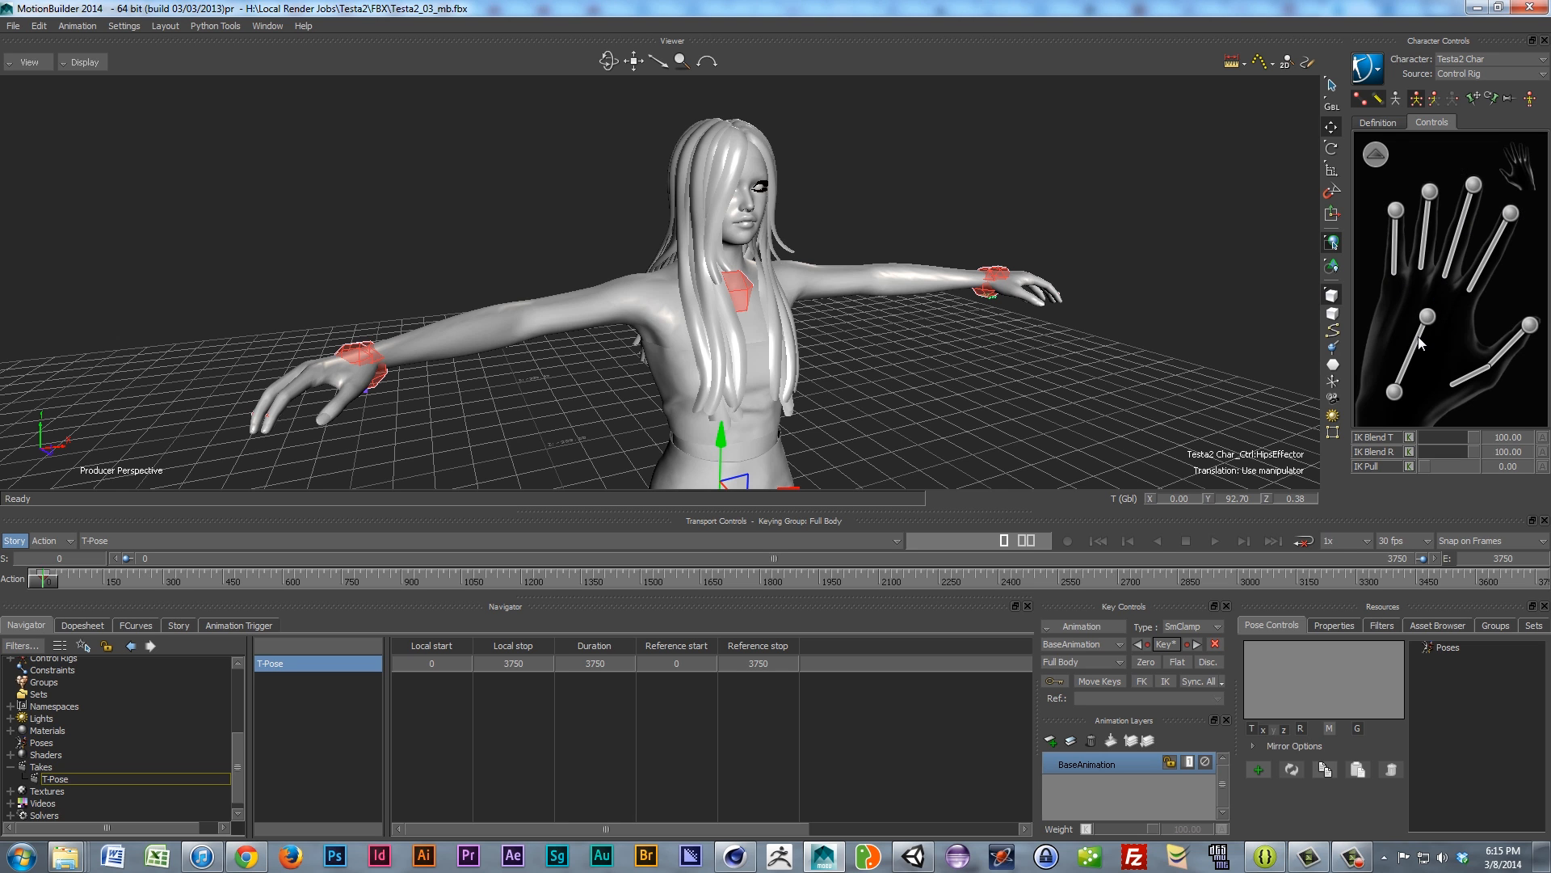
pyautogui.click(1377, 155)
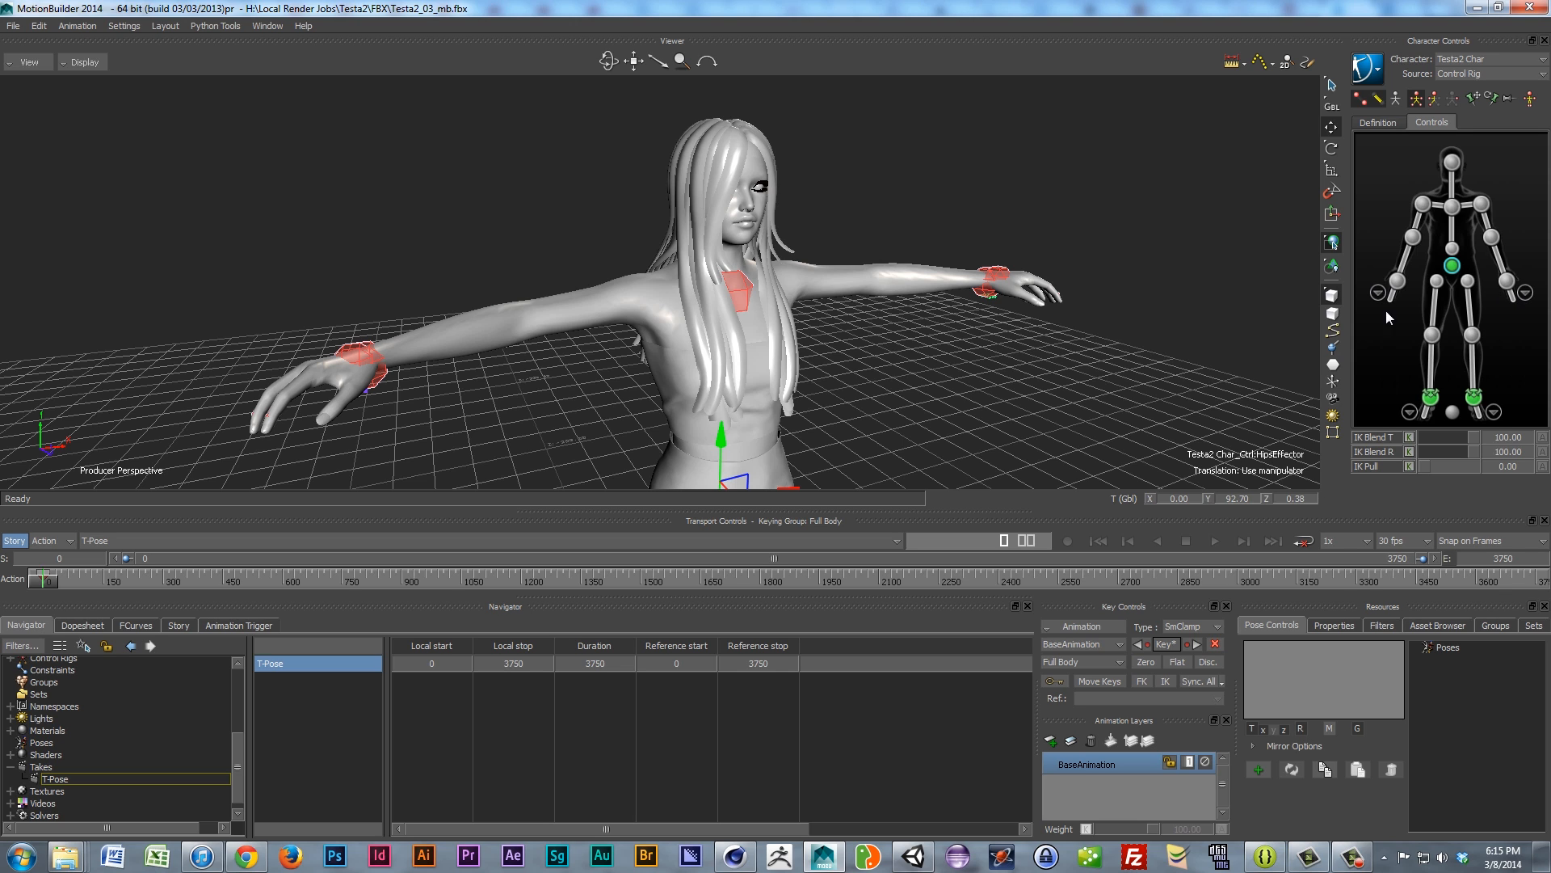
pyautogui.click(1408, 412)
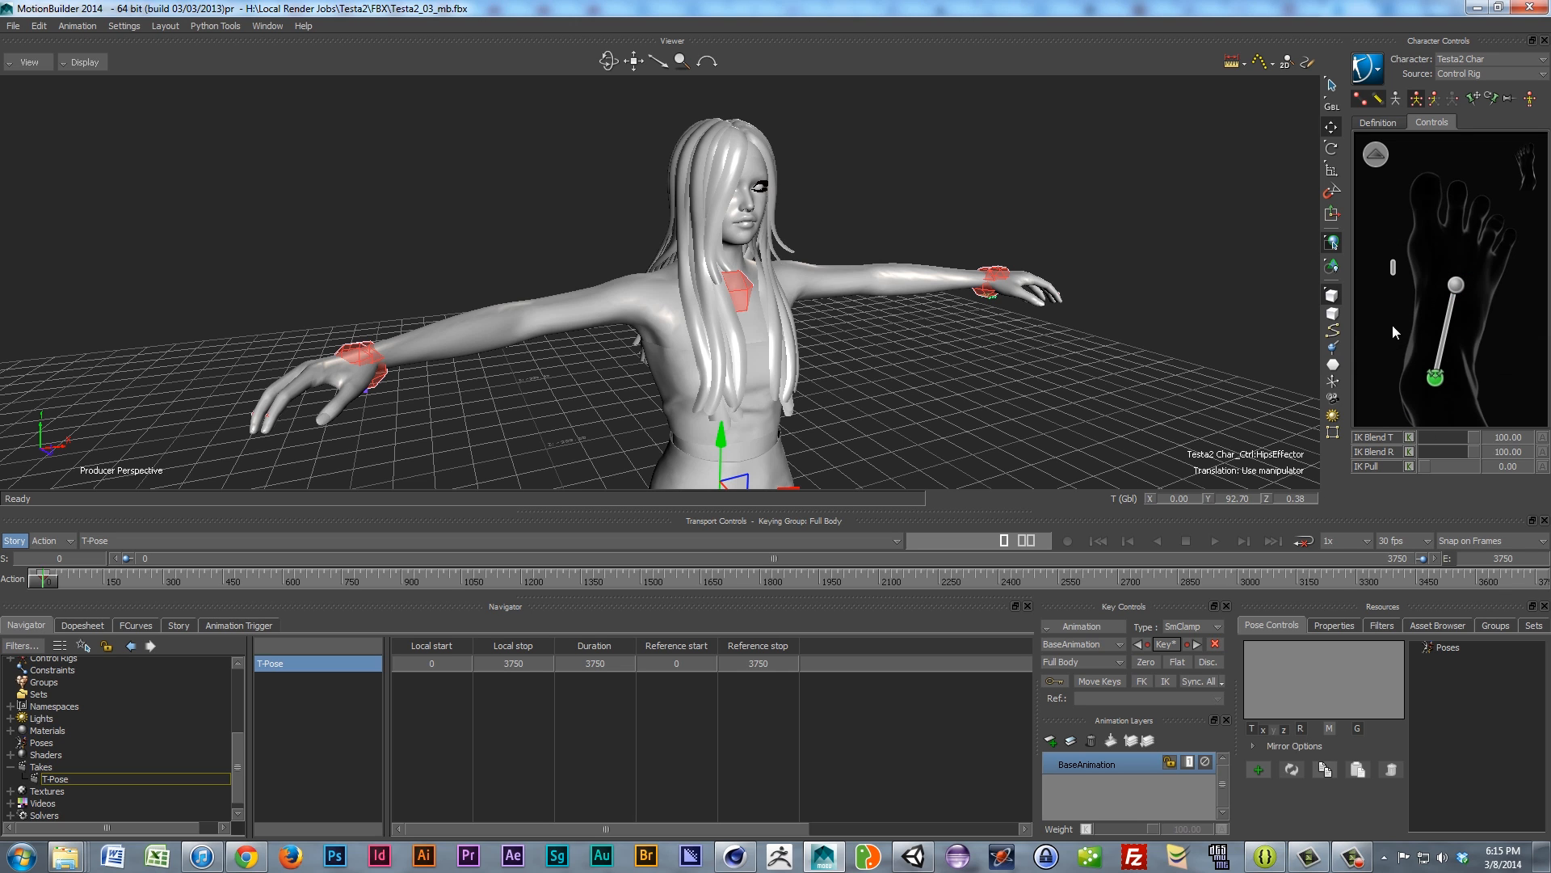
pyautogui.click(1376, 156)
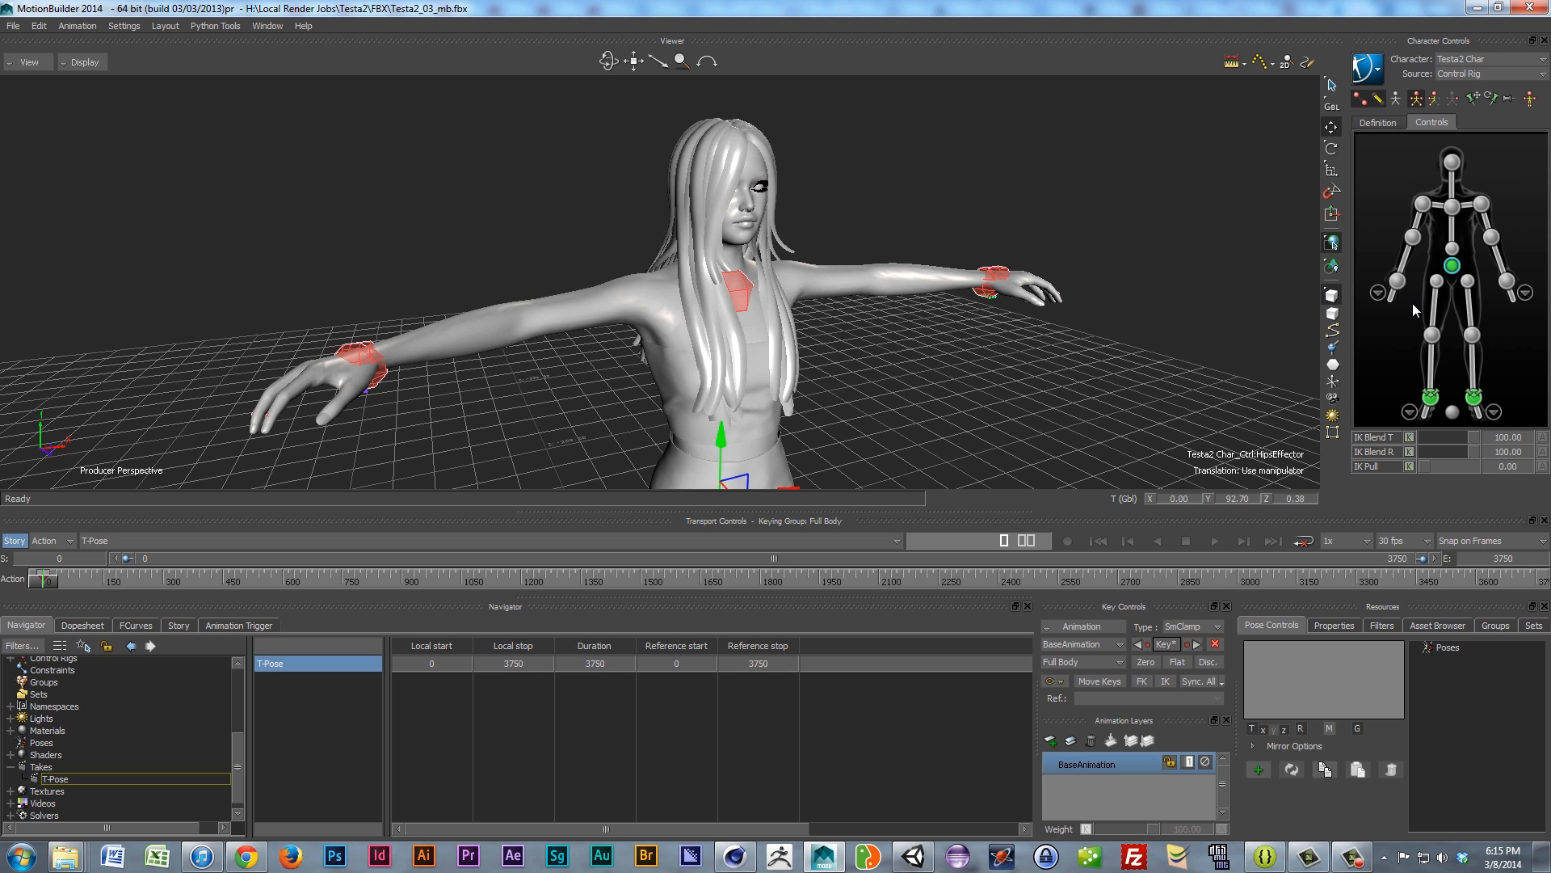
pyautogui.click(1432, 98)
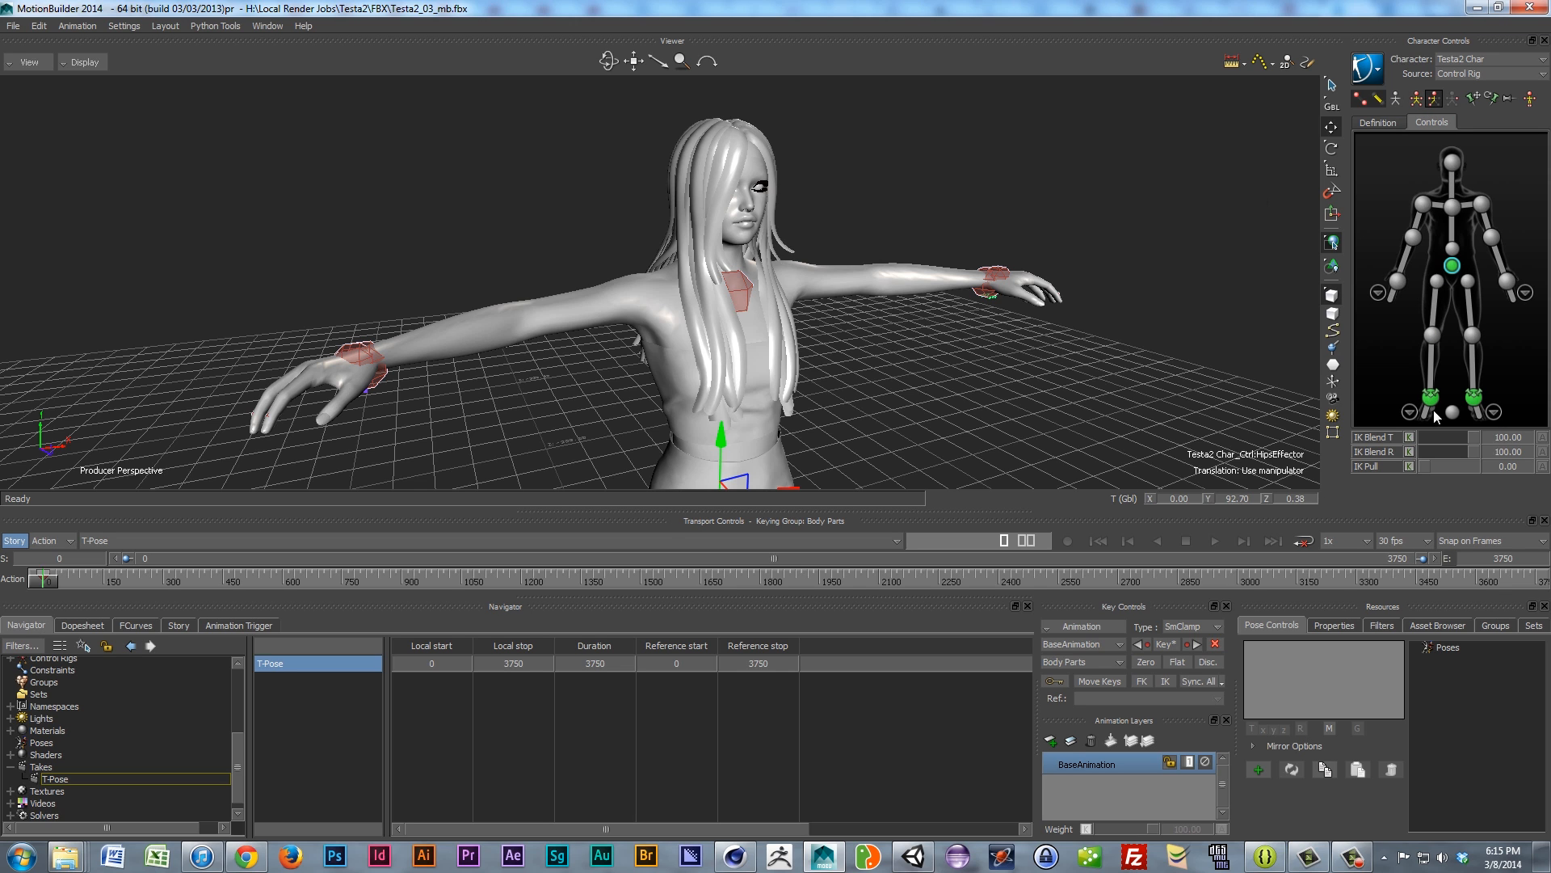
pyautogui.click(1378, 294)
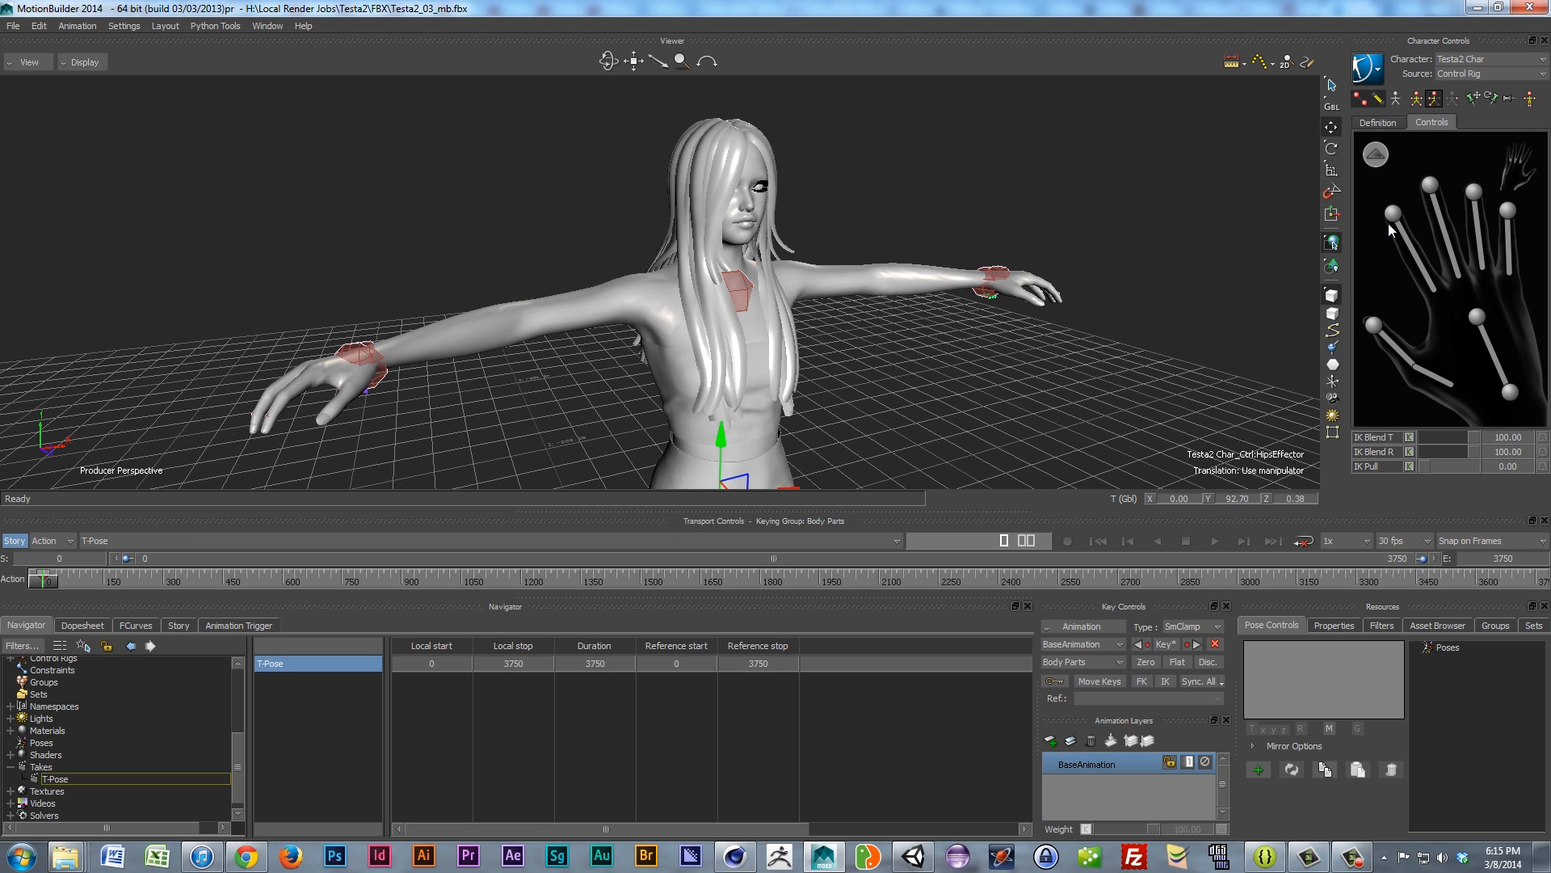
pyautogui.click(1376, 154)
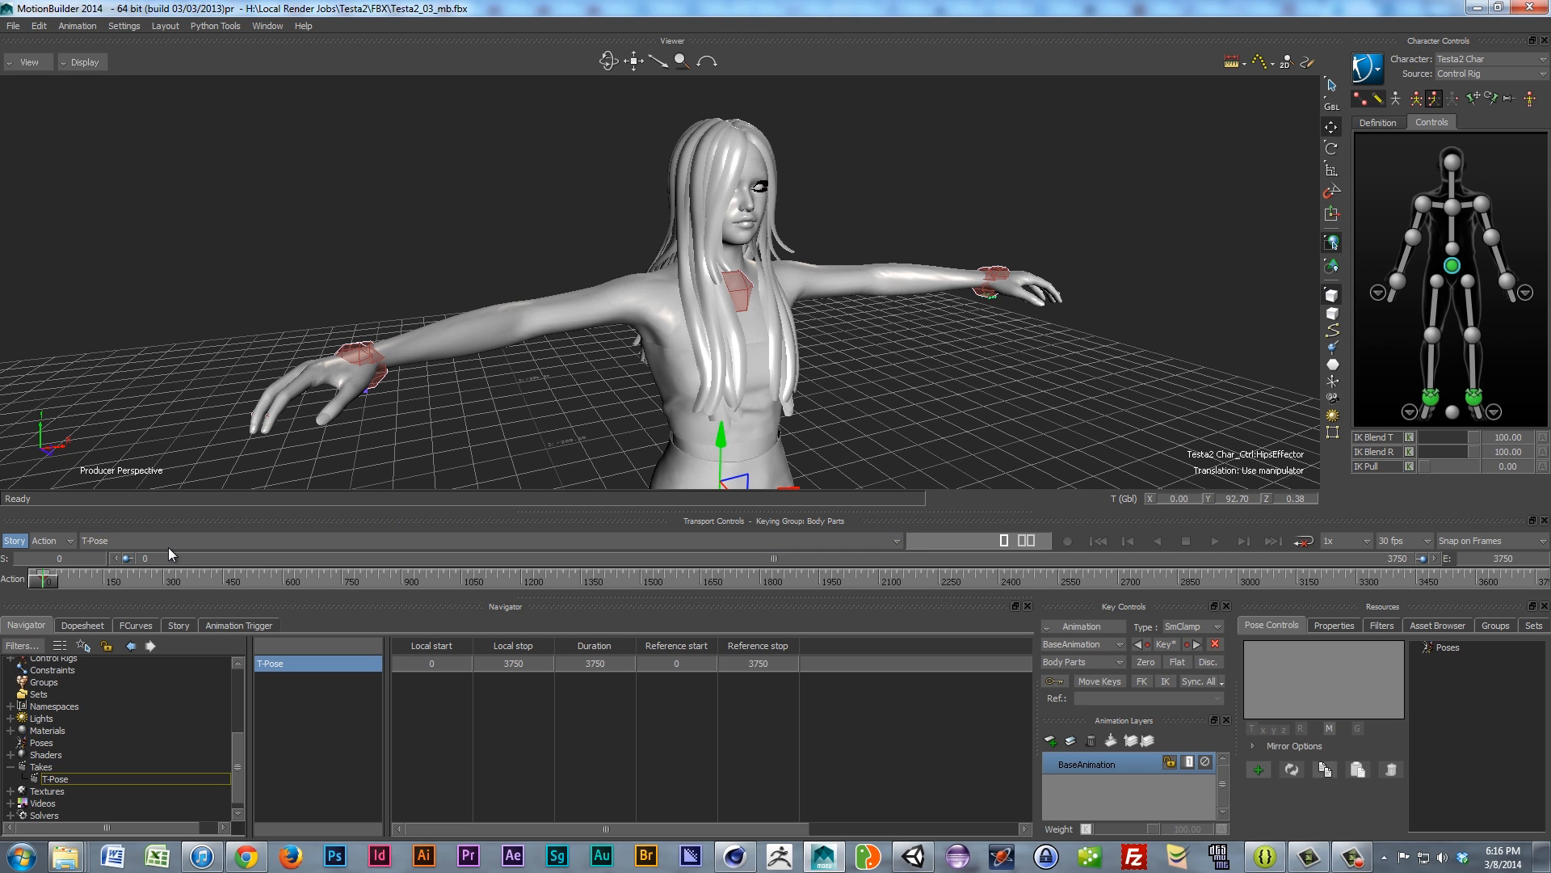
# Step: Create a new take, Take 002, without copying data from T-Pose
pyautogui.click(82, 543)
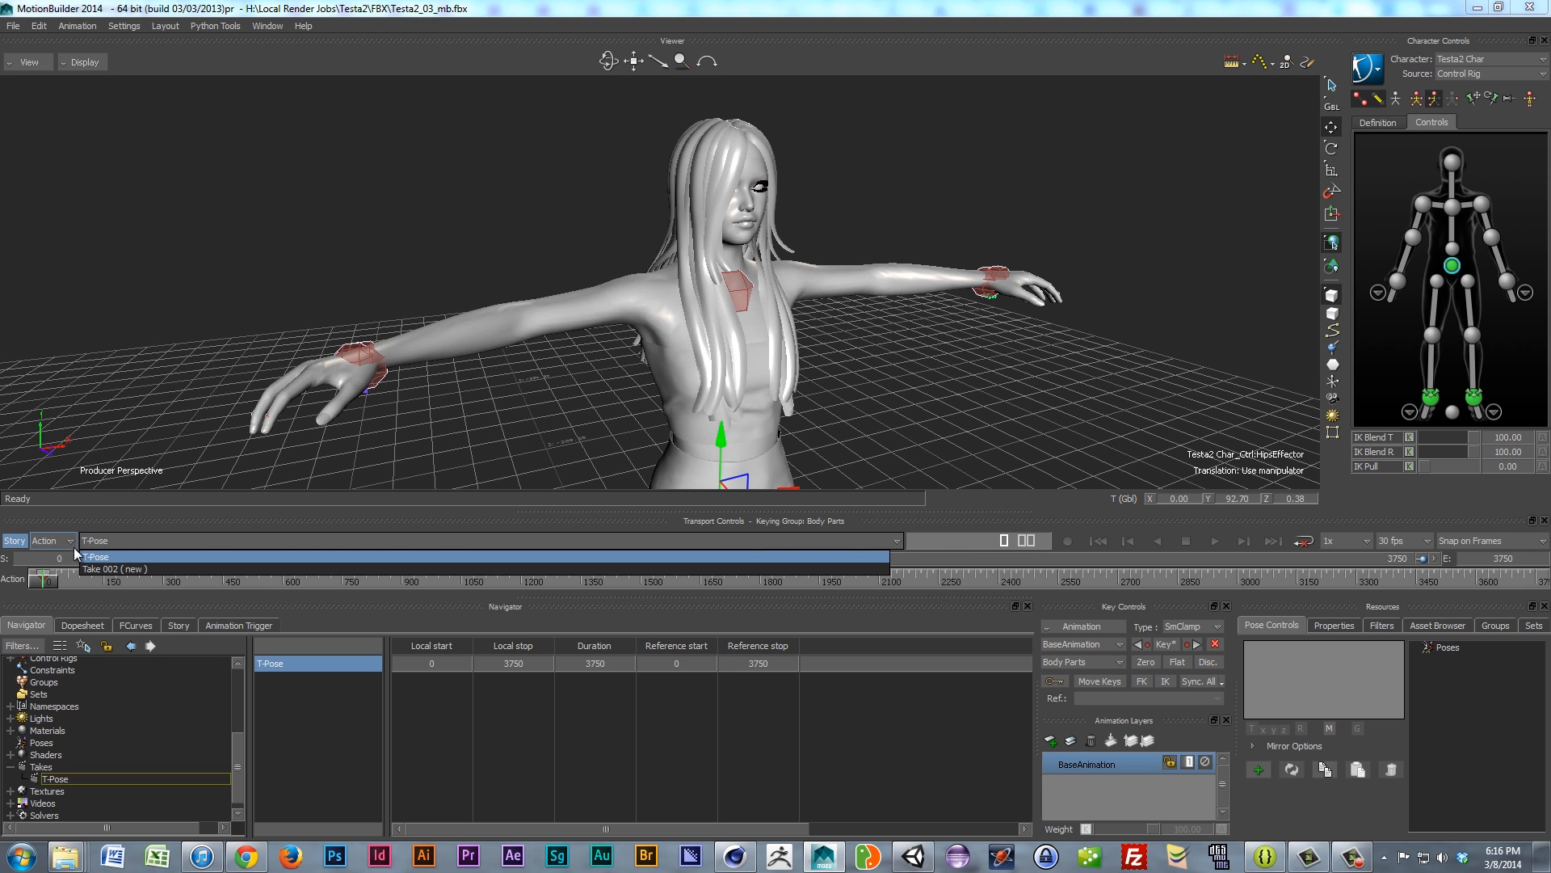
pyautogui.click(111, 569)
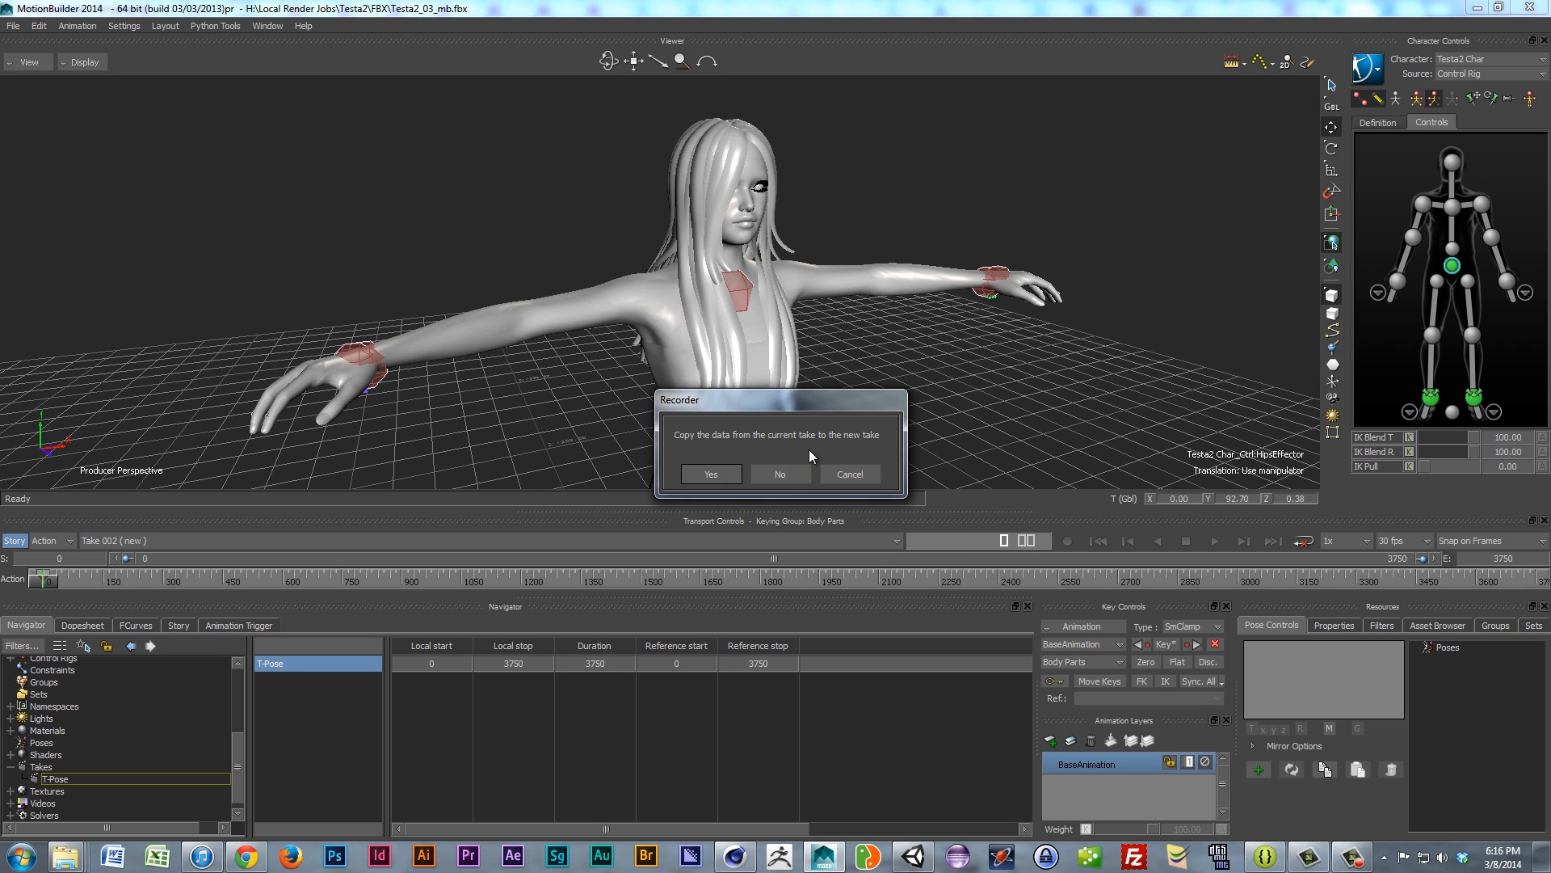
pyautogui.click(778, 475)
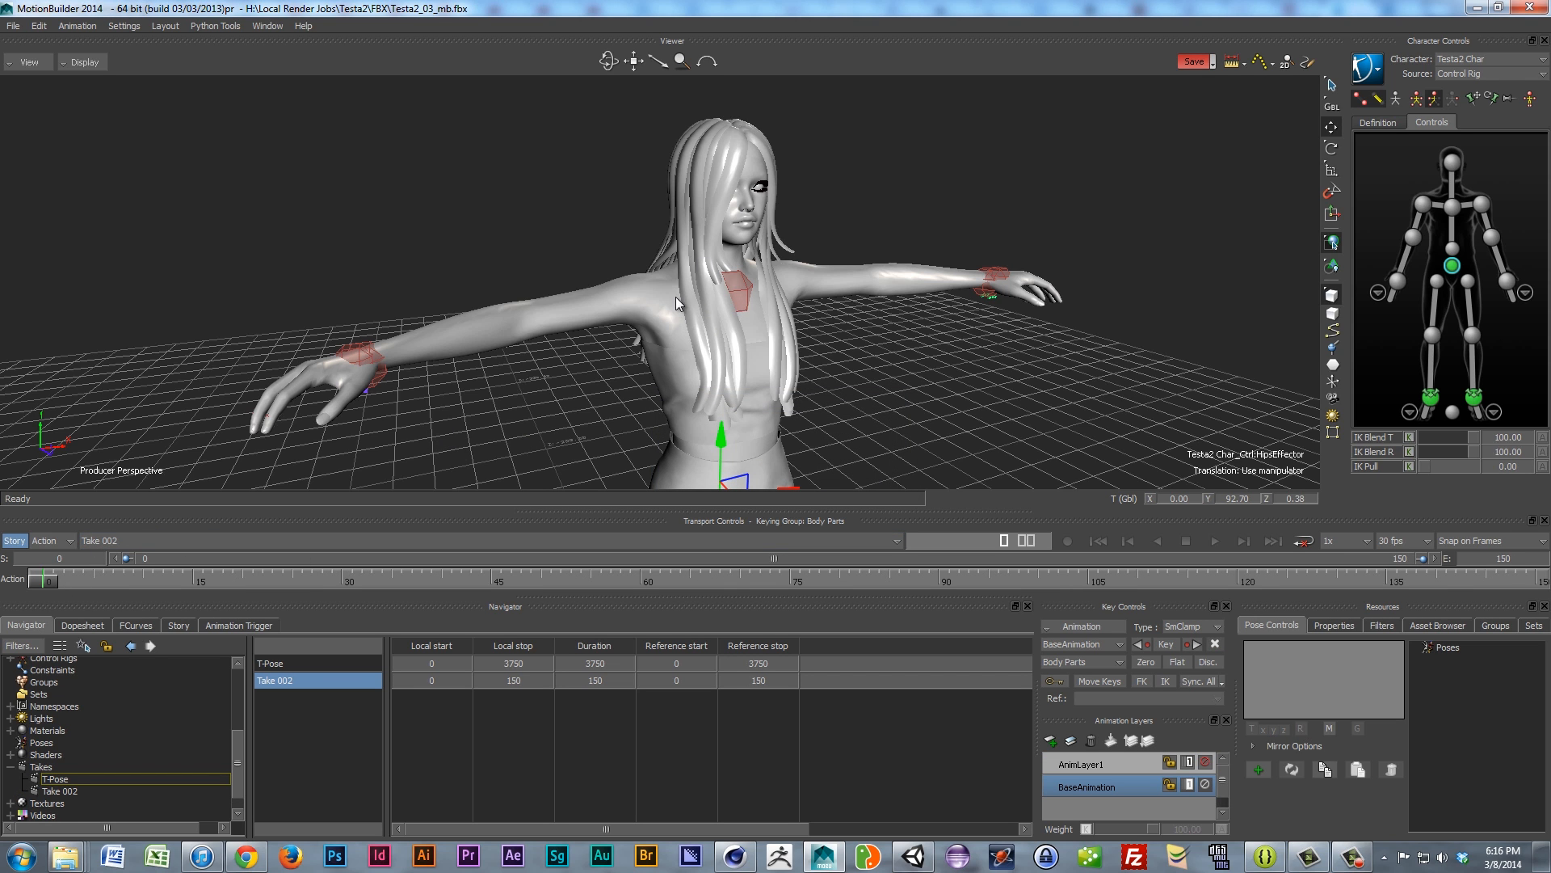
# Step: Pan, zoom and orbit the viewer to inspect the character from several angles
pyautogui.scroll(-2, 632, 304)
pyautogui.keyDown('shift'); pyautogui.moveTo(634, 323); pyautogui.dragTo(558, 298); pyautogui.keyUp('shift')
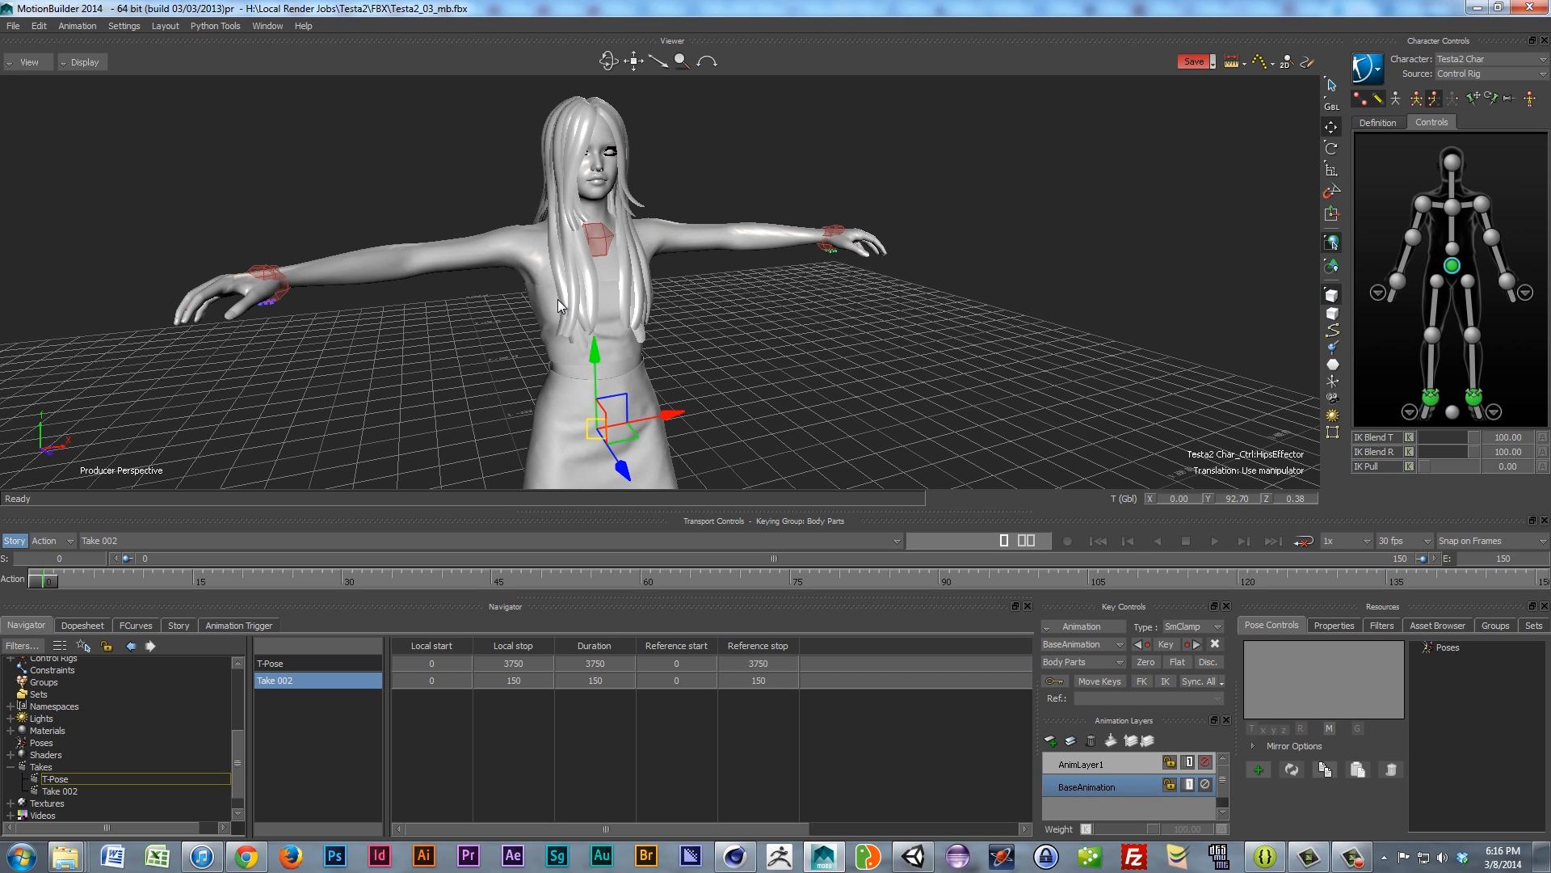
pyautogui.scroll(-2, 554, 299)
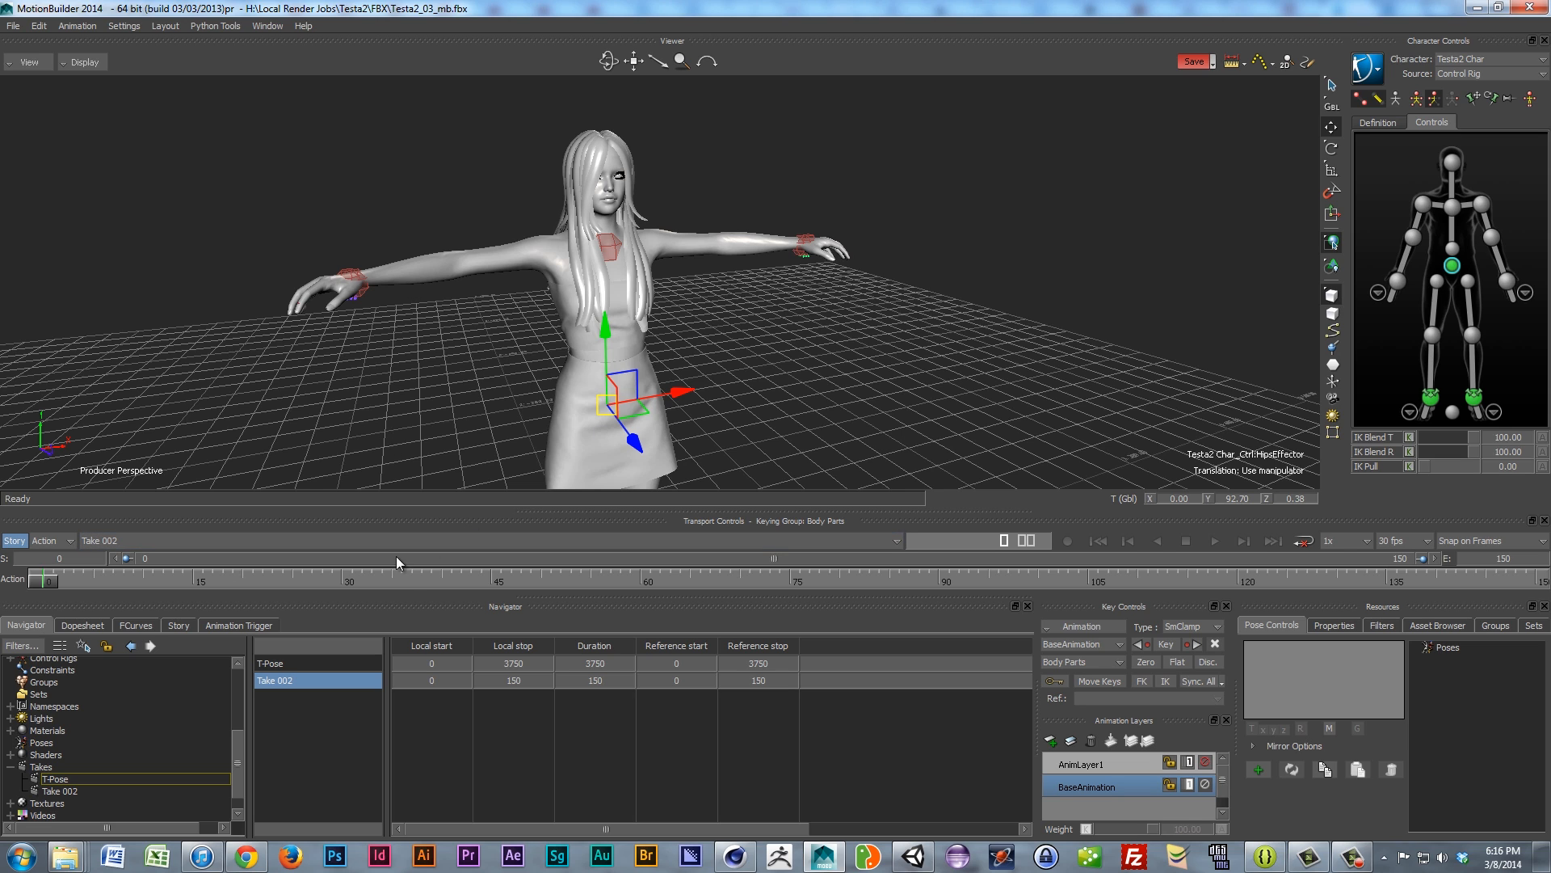
pyautogui.scroll(-2, 690, 365)
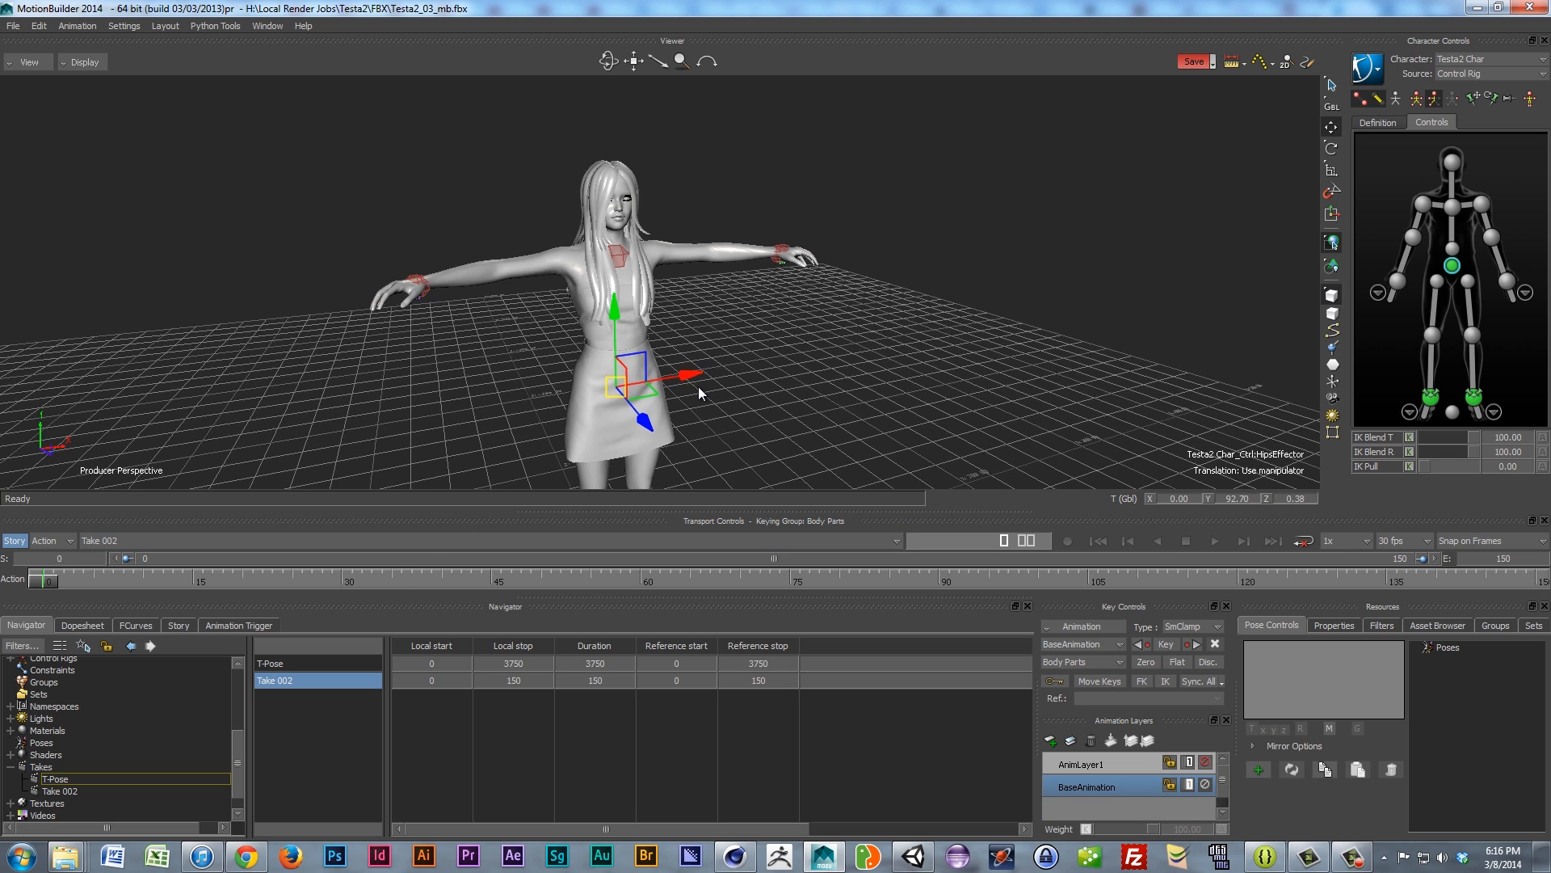
pyautogui.keyDown('alt'); pyautogui.moveTo(699, 386); pyautogui.dragTo(701, 334, button='middle'); pyautogui.keyUp('alt')
pyautogui.moveTo(555, 337)
pyautogui.keyDown('alt'); pyautogui.mouseDown()
pyautogui.moveTo(661, 362)
pyautogui.moveTo(489, 344)
pyautogui.moveTo(532, 357)
pyautogui.moveTo(570, 342)
pyautogui.moveTo(561, 331)
pyautogui.mouseUp(); pyautogui.keyUp('alt')
pyautogui.keyDown('alt'); pyautogui.moveTo(561, 332); pyautogui.dragTo(557, 355, button='middle'); pyautogui.keyUp('alt')
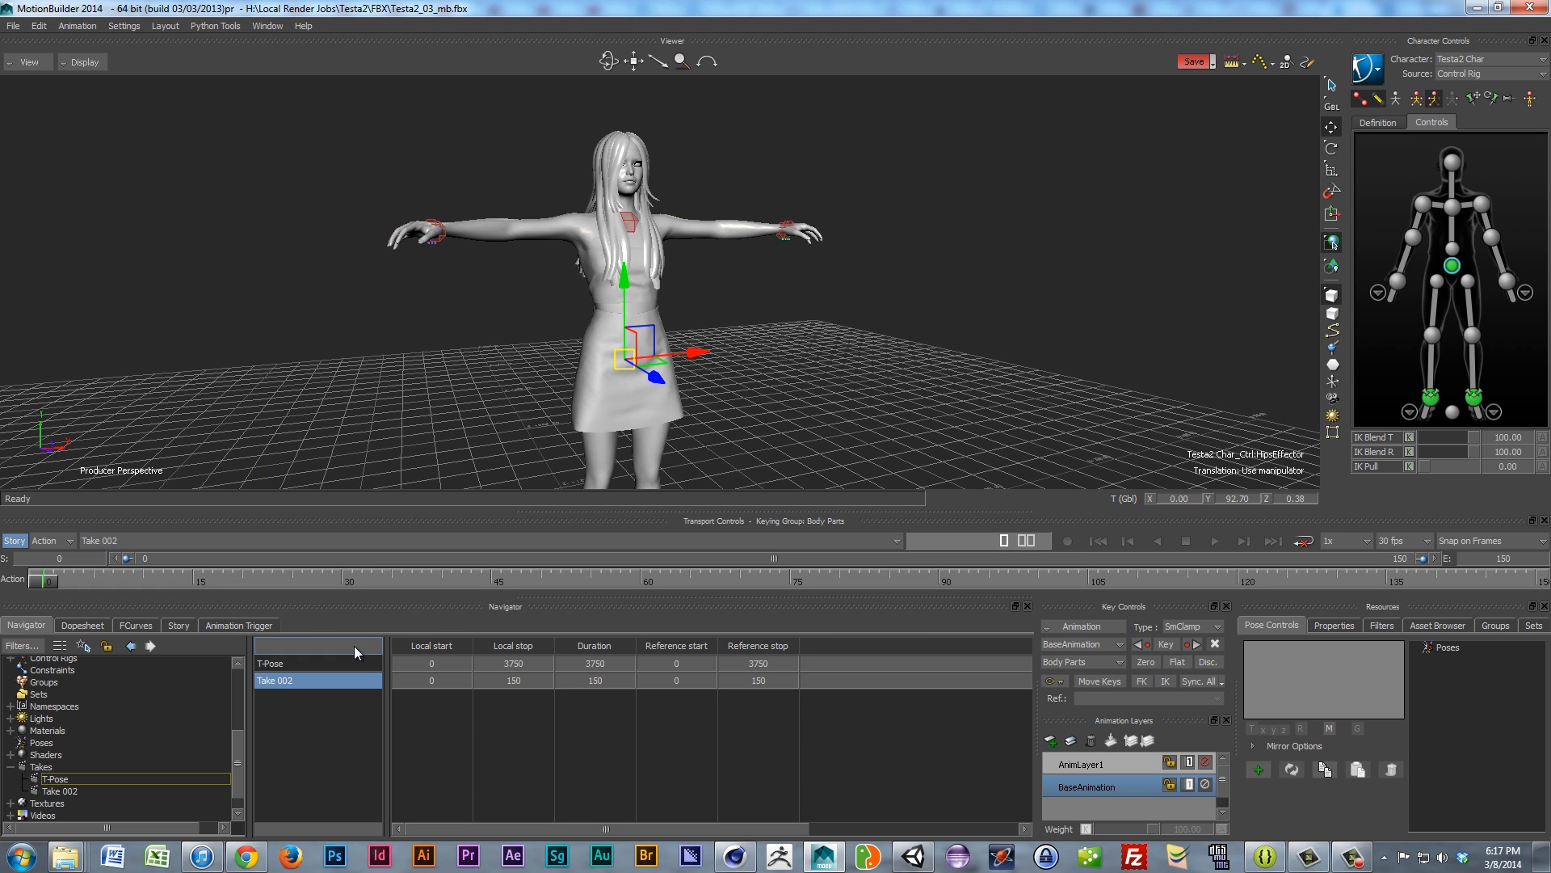
pyautogui.scroll(2, 562, 293)
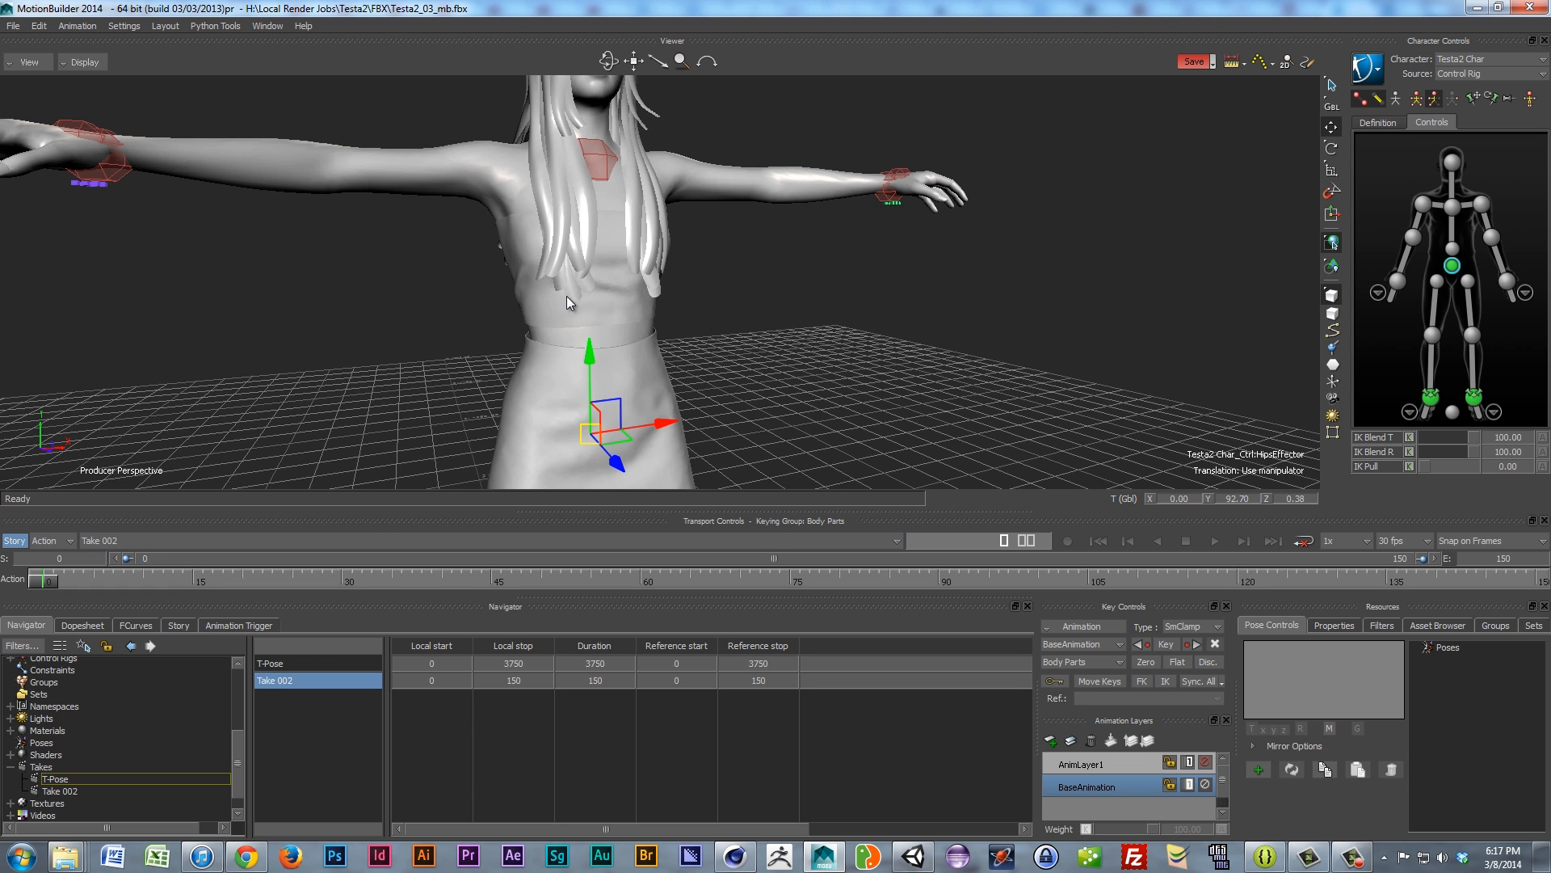
pyautogui.scroll(3, 582, 331)
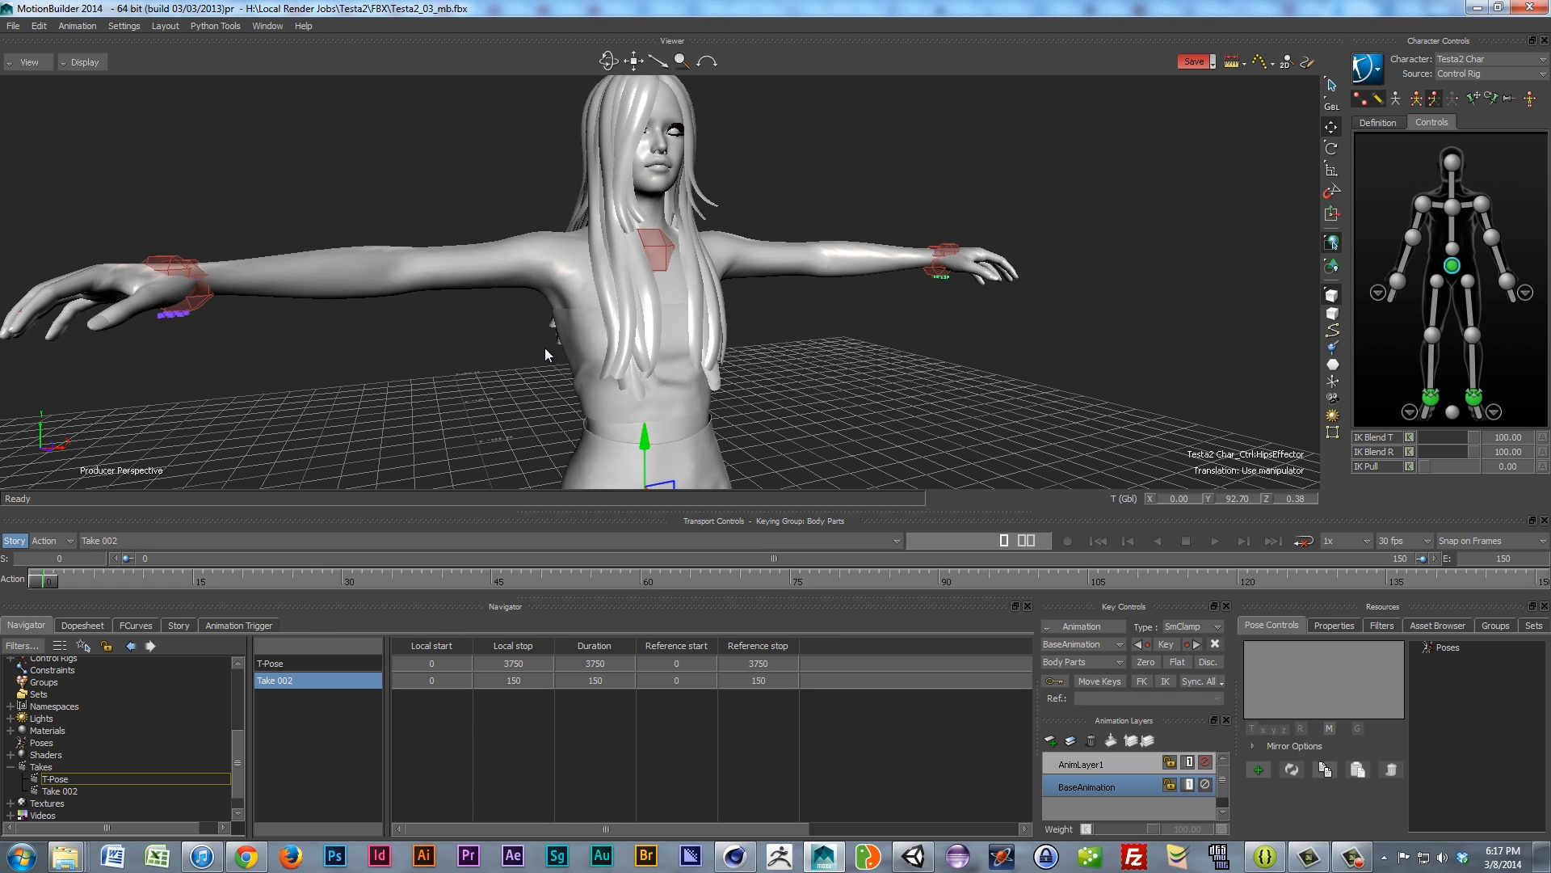
pyautogui.scroll(-3, 544, 349)
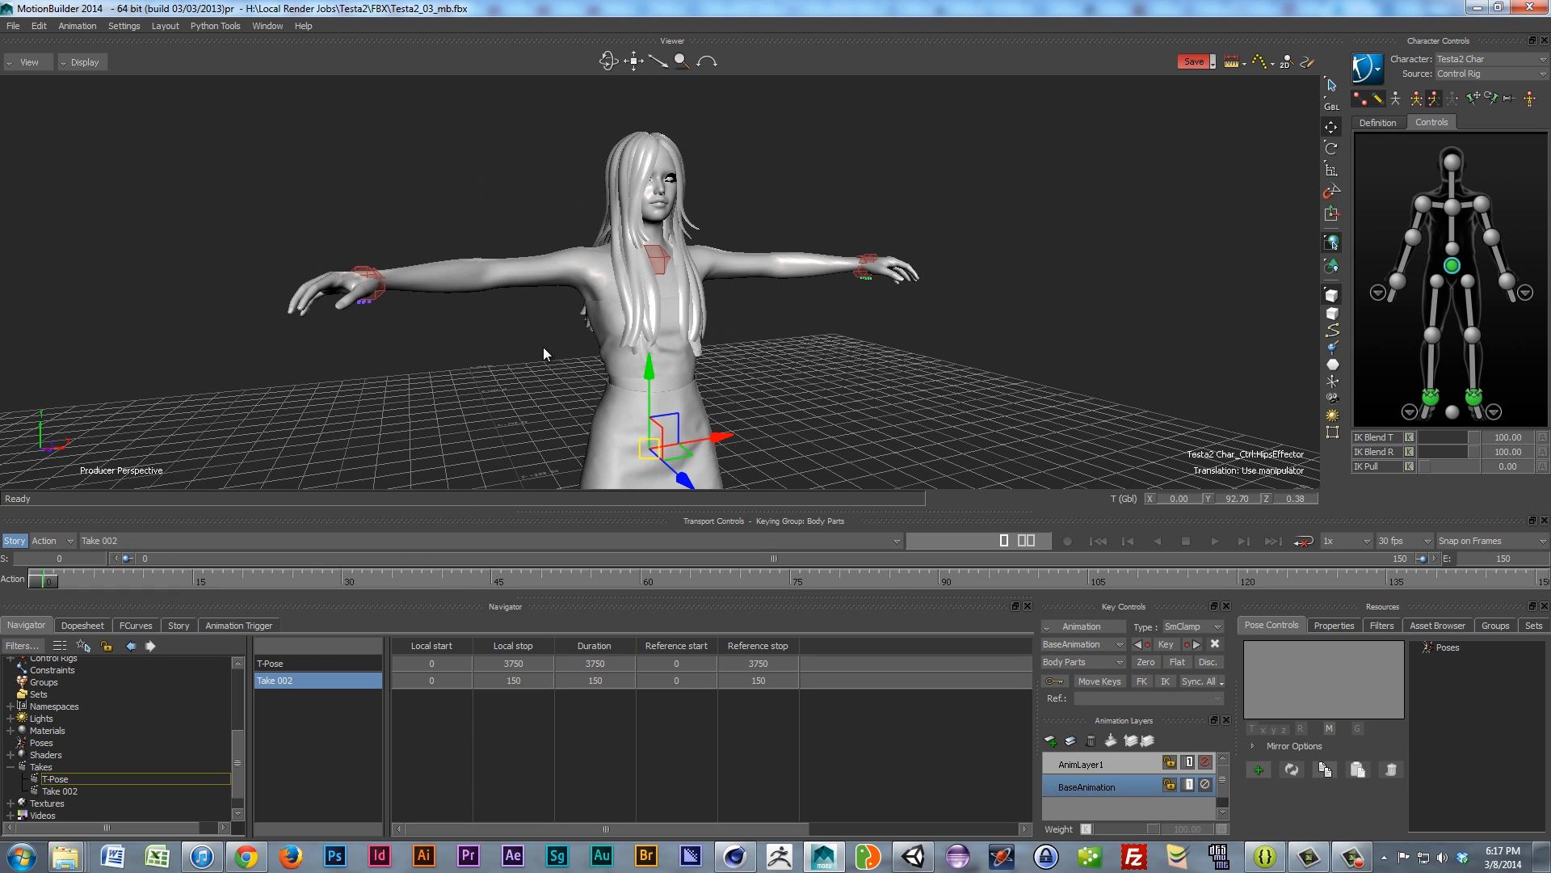
pyautogui.keyDown('alt'); pyautogui.moveTo(351, 345); pyautogui.dragTo(367, 550); pyautogui.keyUp('alt')
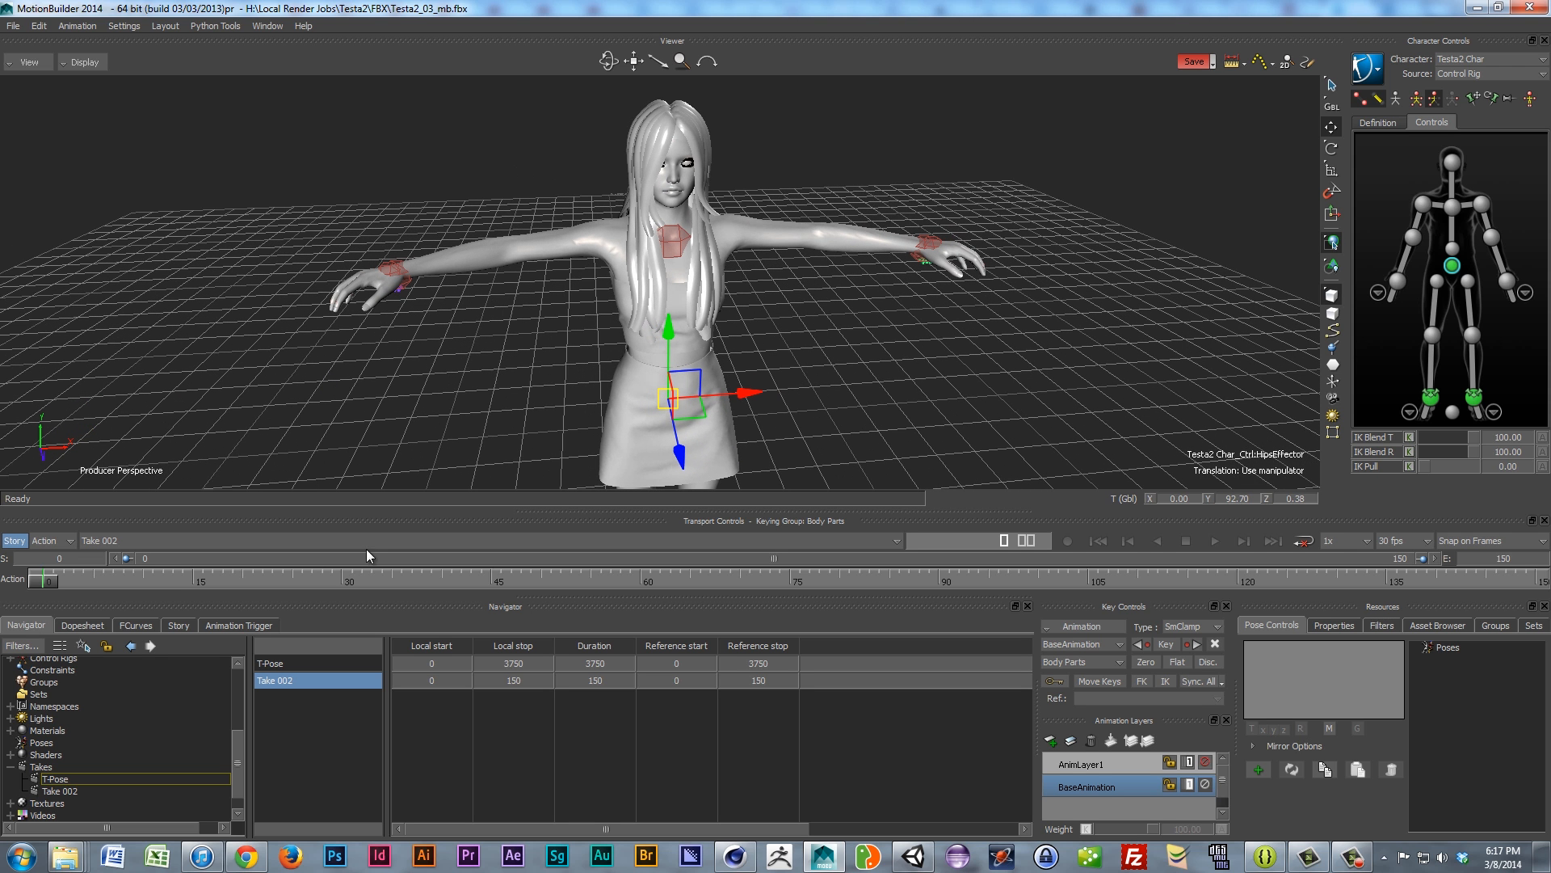
# Step: Rename Take 002 to 'Katana Swing Flip', correcting the typo before confirming
pyautogui.click(80, 790)
pyautogui.doubleClick(279, 666)
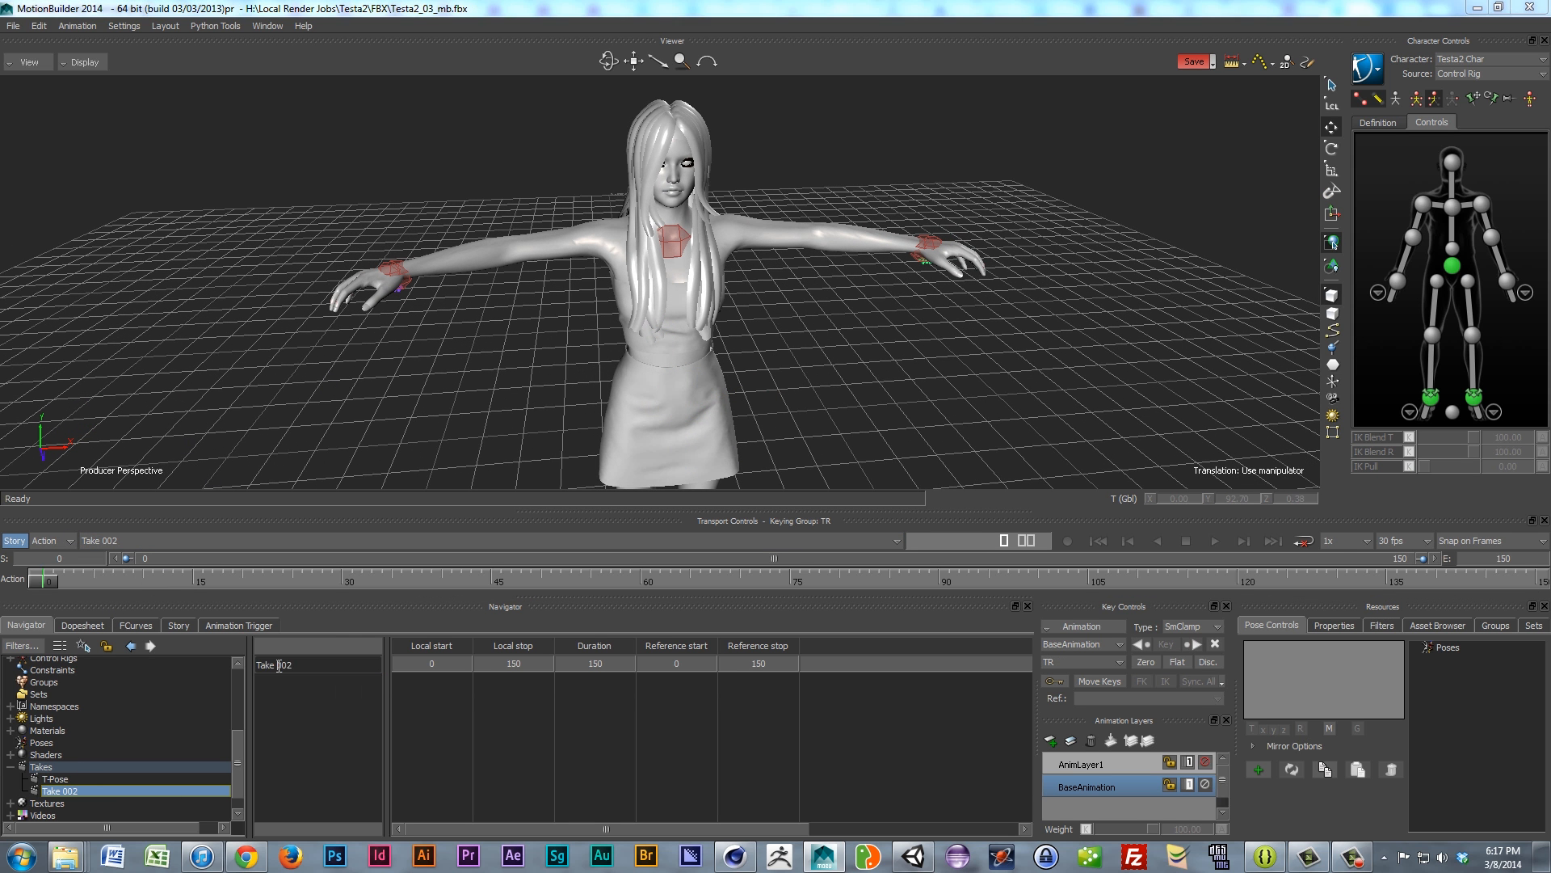
pyautogui.moveTo(308, 665); pyautogui.dragTo(184, 664)
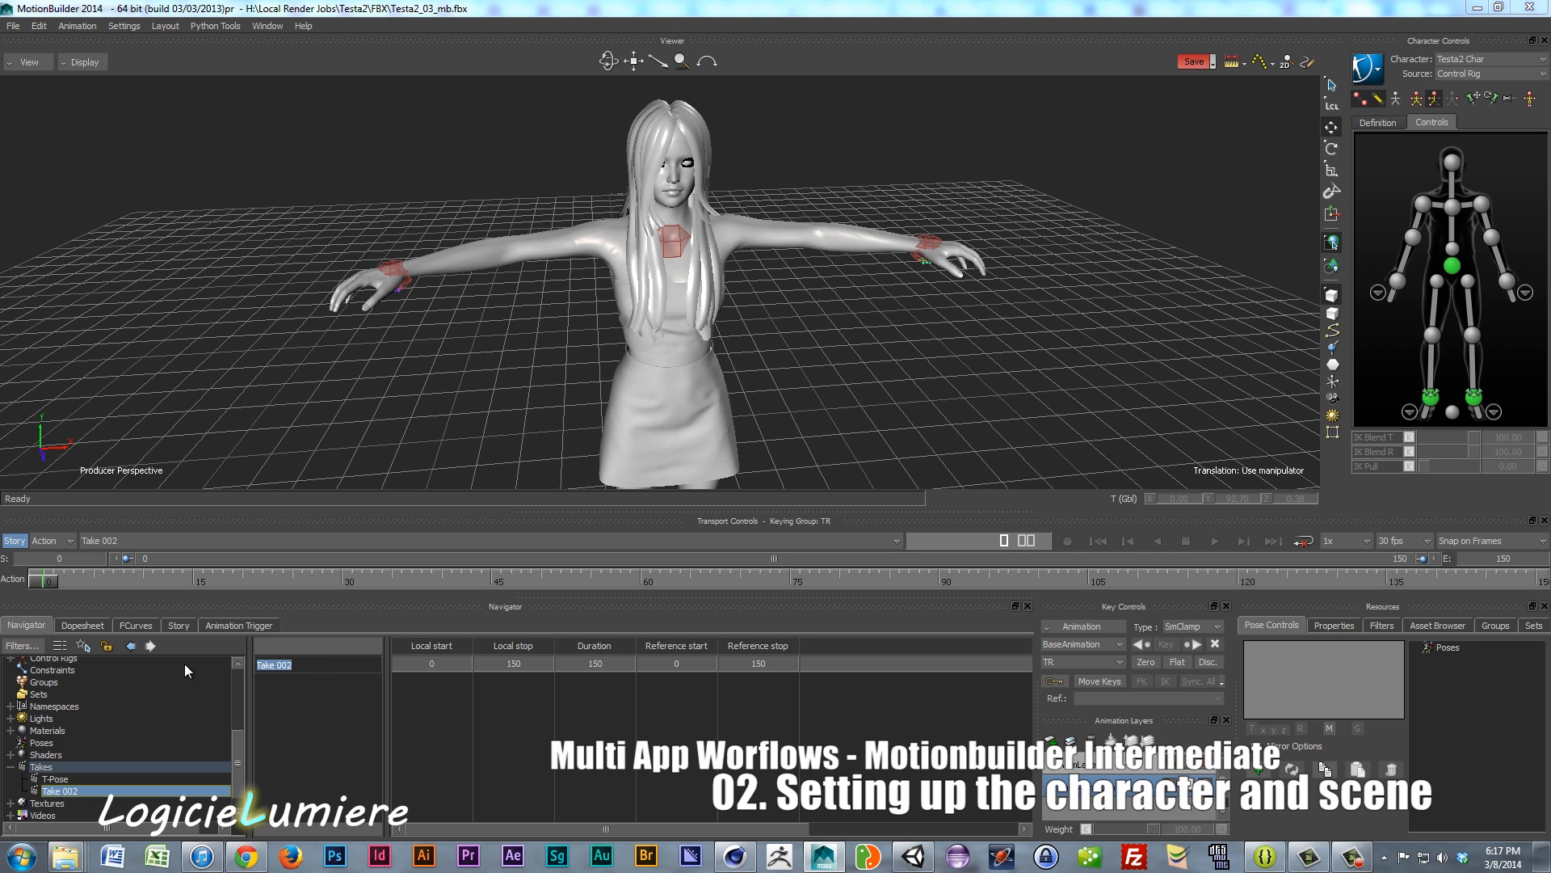
pyautogui.write('Katana Swing Fliup')
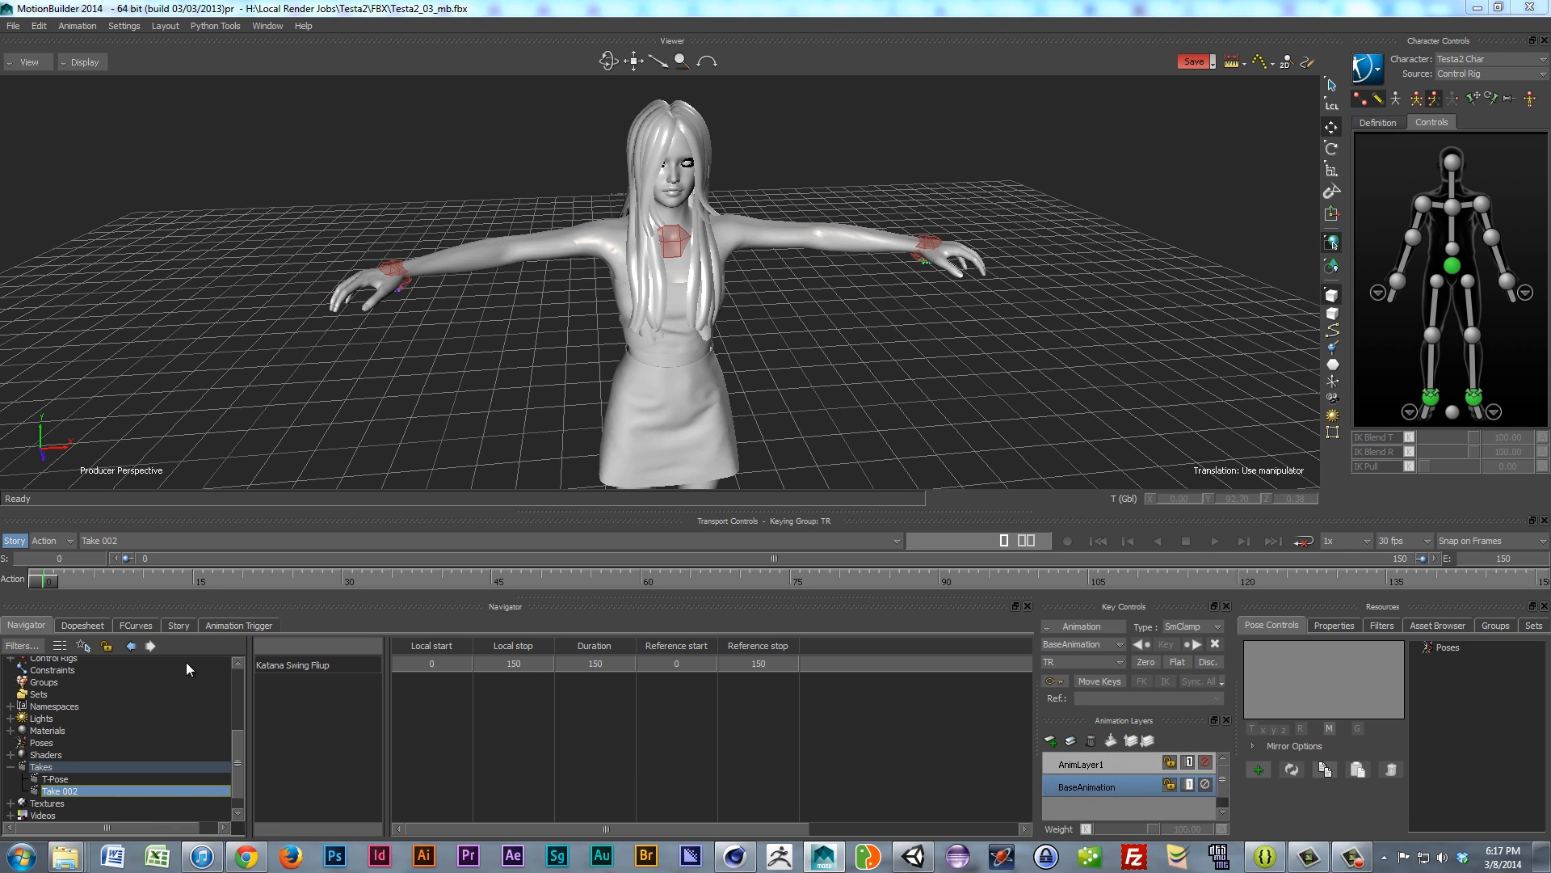
pyautogui.press('BackSpace')
pyautogui.press('BackSpace')
pyautogui.write('p')
pyautogui.press('Return')
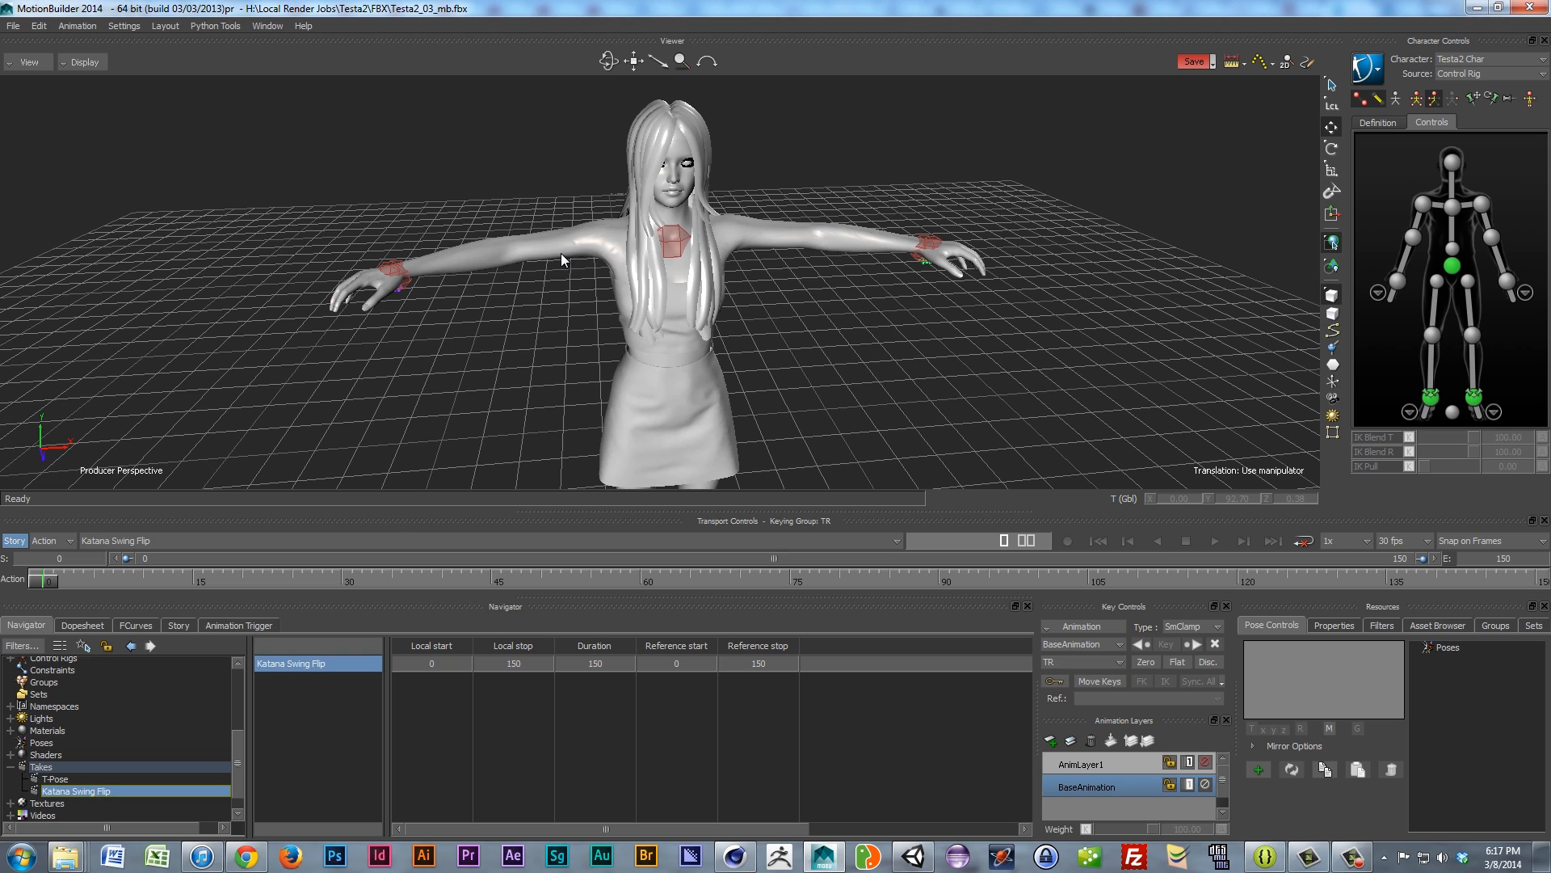
pyautogui.scroll(-4, 559, 254)
pyautogui.keyDown('ctrl'); pyautogui.keyDown('shift'); pyautogui.moveTo(558, 260); pyautogui.dragTo(616, 318); pyautogui.keyUp('shift'); pyautogui.keyUp('ctrl')
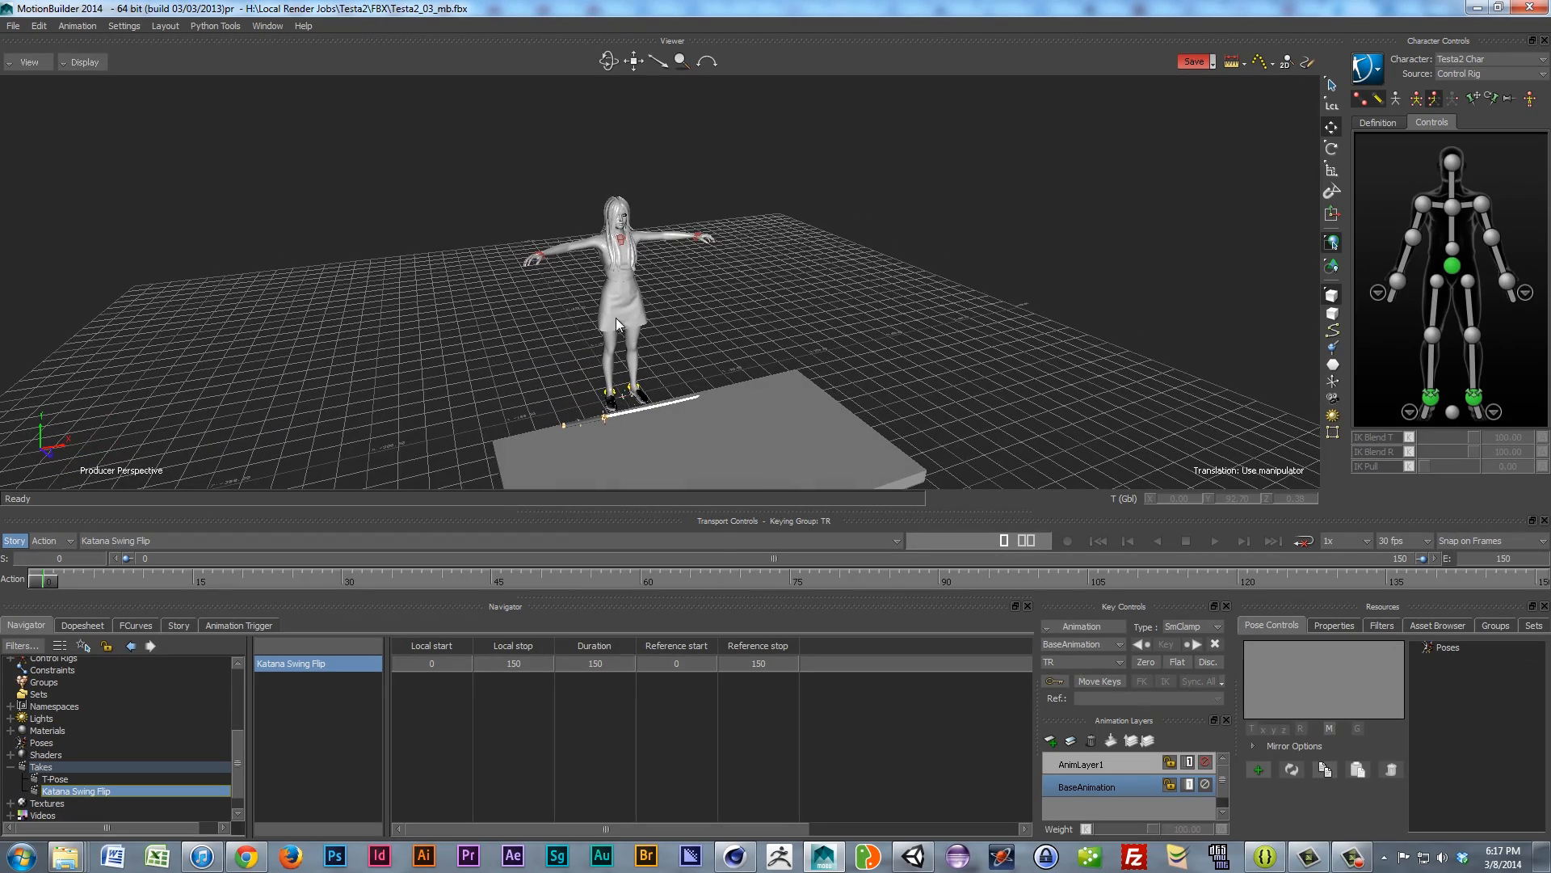
# Step: In the Story editor, insert a Character Animation Track and assign it to Testa2 Char
pyautogui.click(176, 625)
pyautogui.rightClick(110, 786)
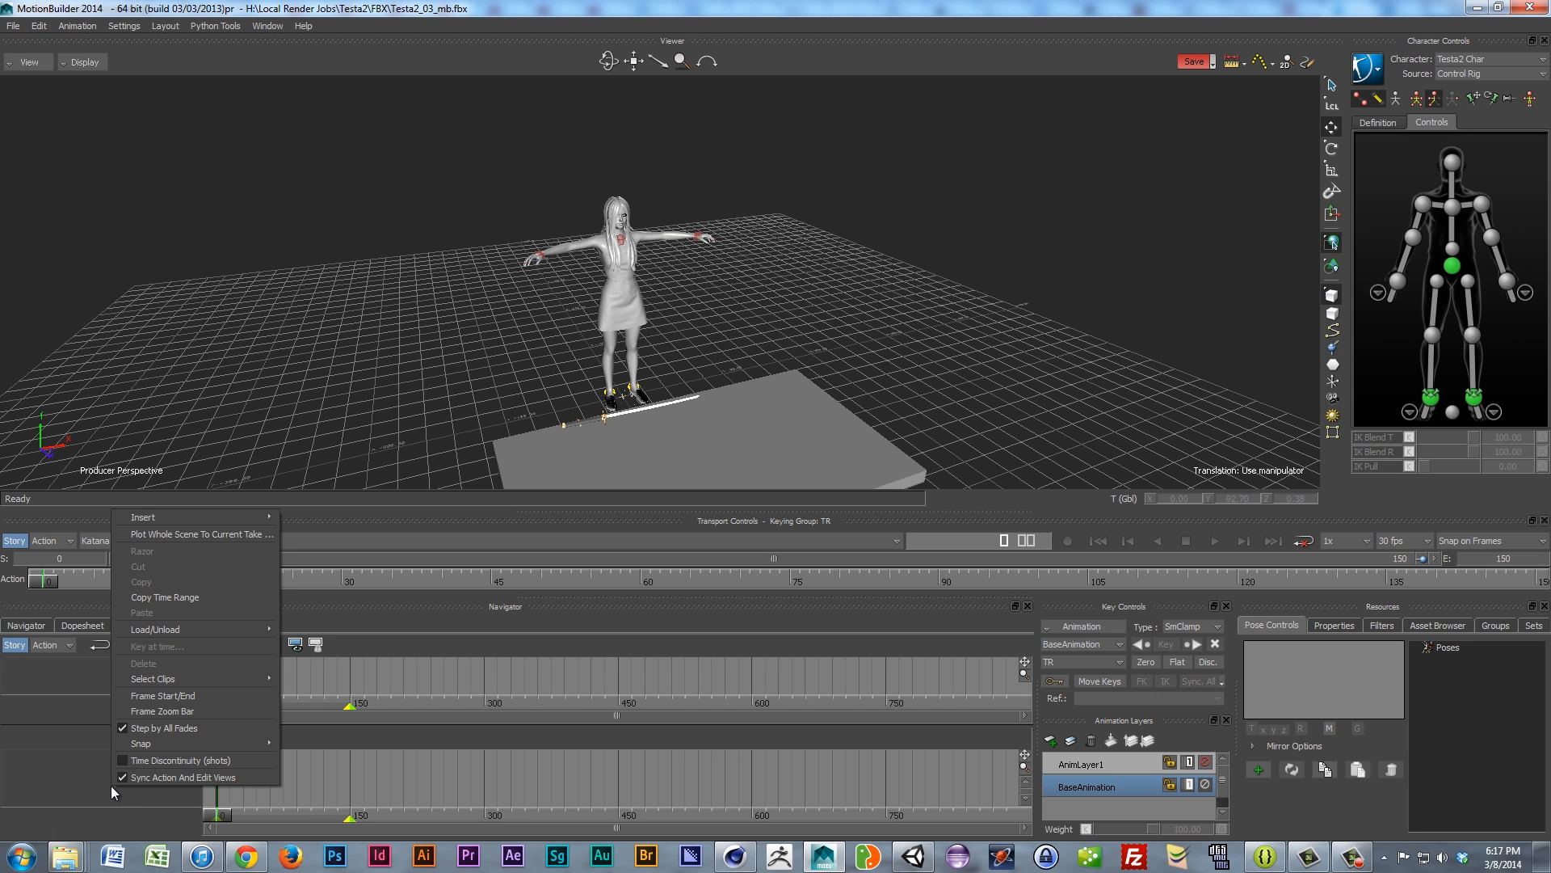
pyautogui.click(58, 755)
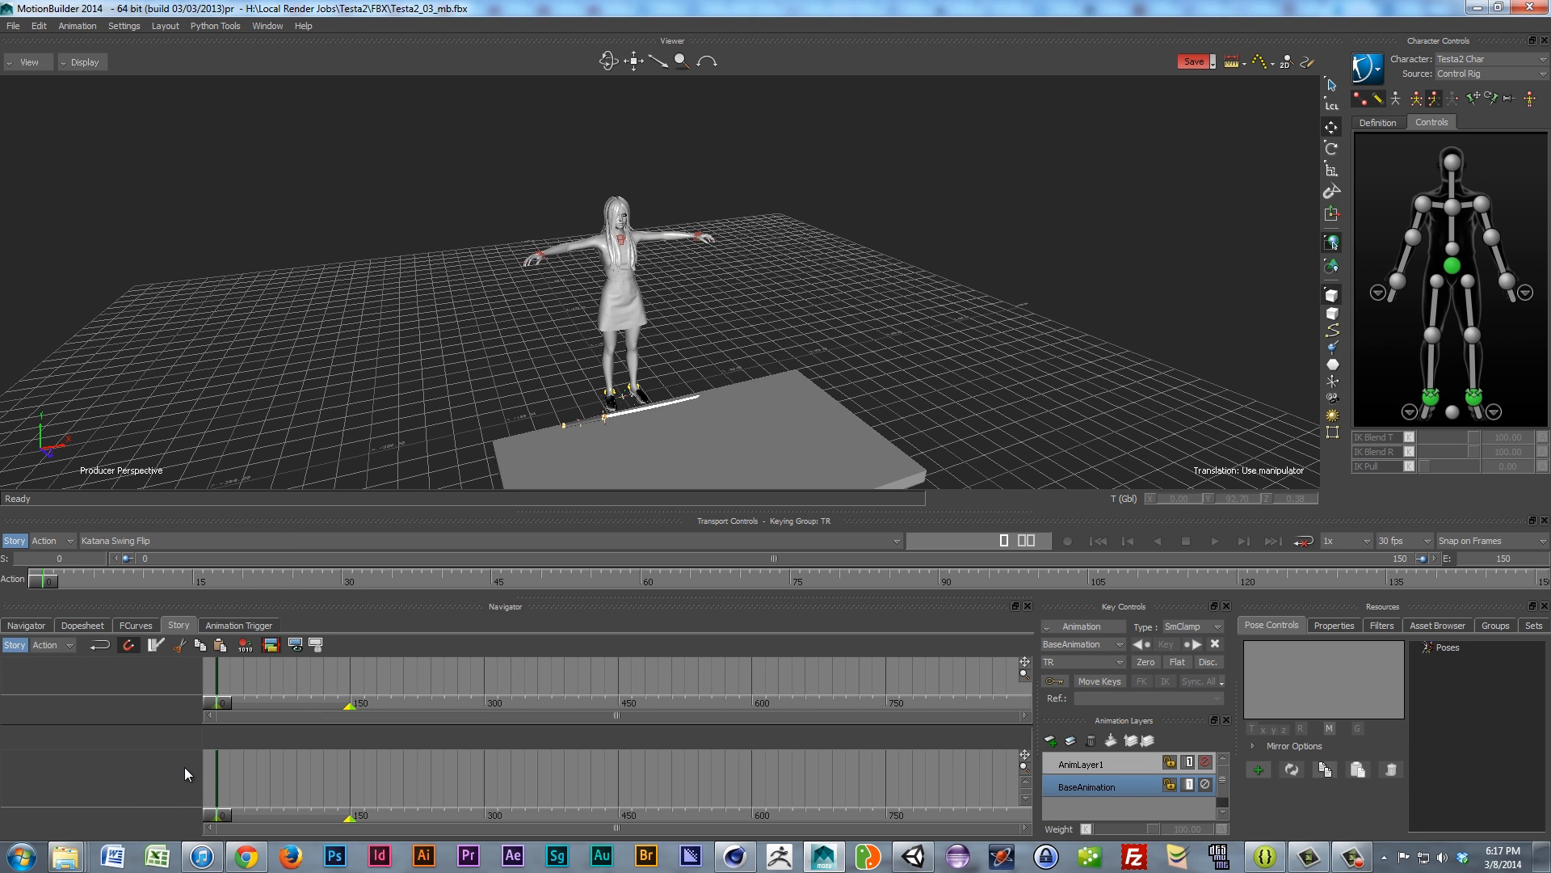
pyautogui.rightClick(137, 769)
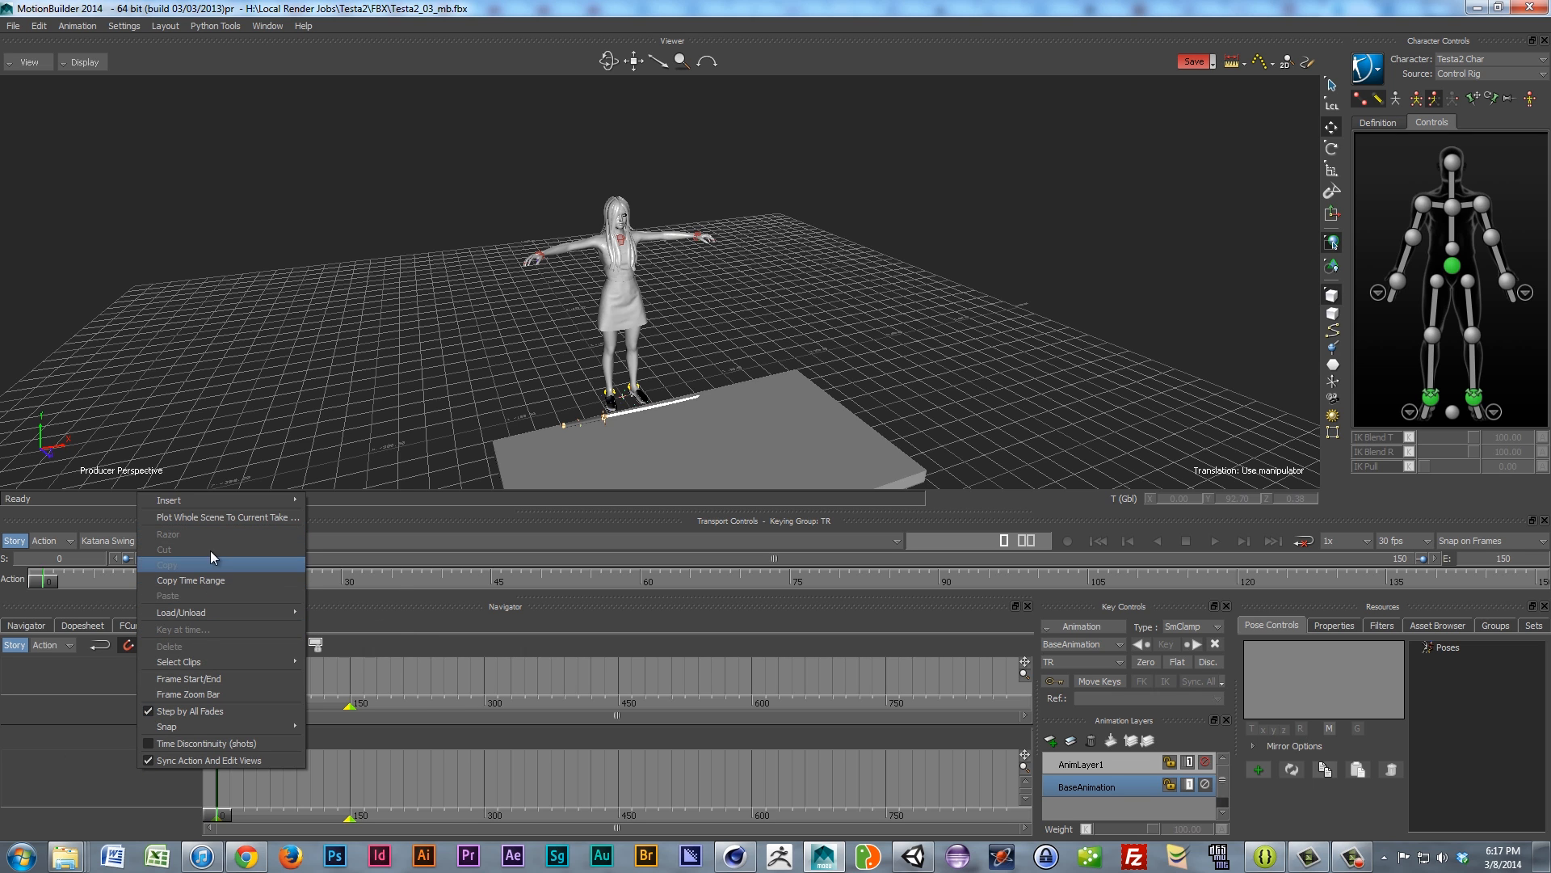
pyautogui.moveTo(205, 500)
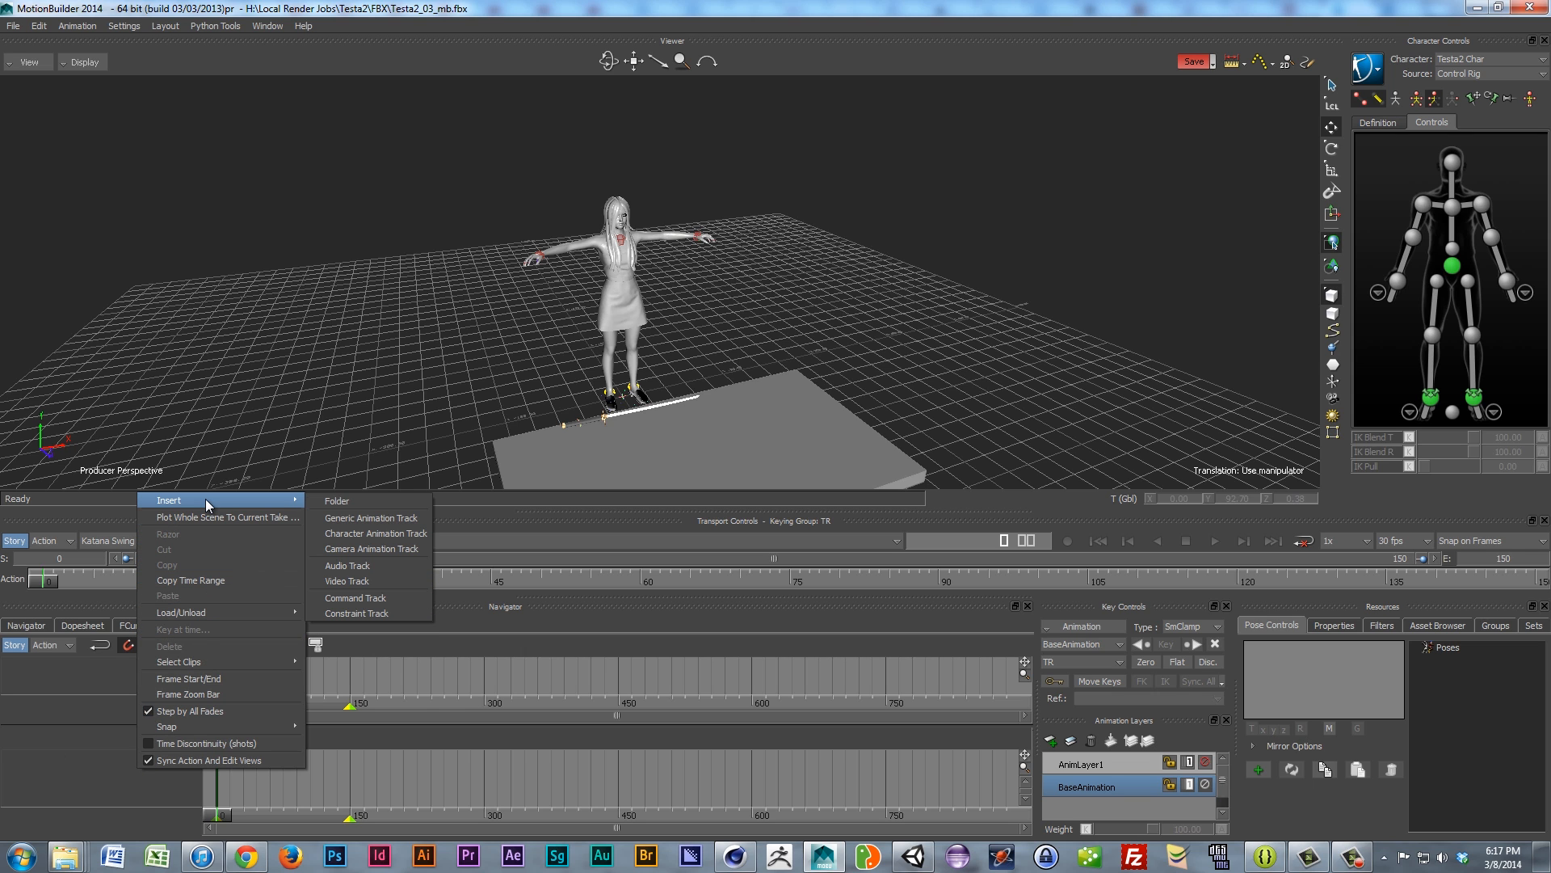
pyautogui.click(383, 535)
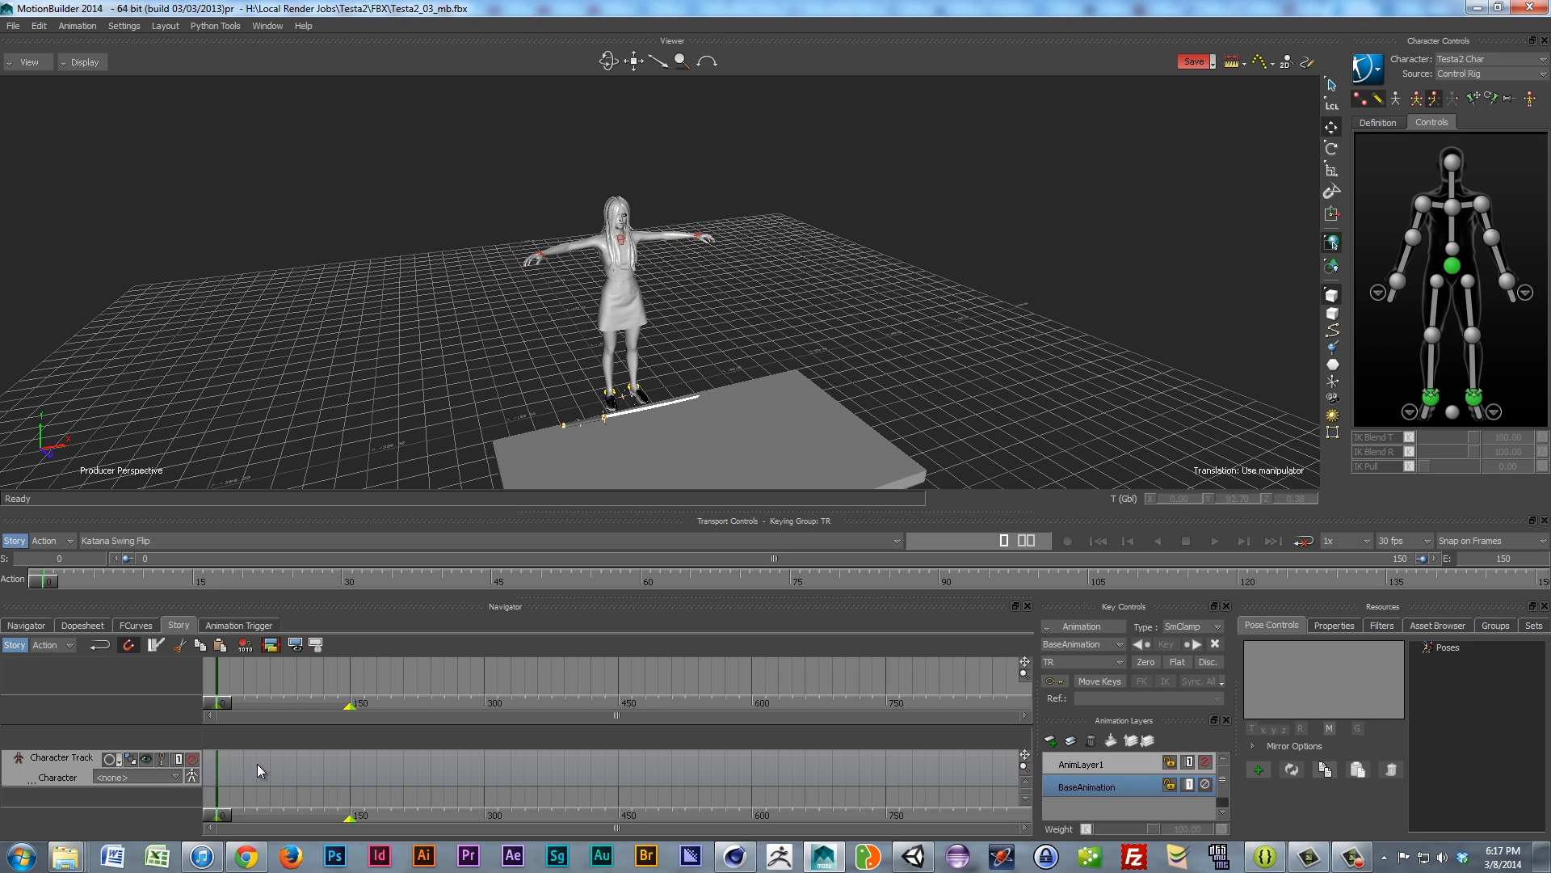
pyautogui.click(170, 777)
pyautogui.click(117, 804)
pyautogui.click(11, 541)
pyautogui.click(13, 543)
pyautogui.keyDown('ctrl'); pyautogui.keyDown('shift'); pyautogui.moveTo(627, 370); pyautogui.dragTo(584, 318); pyautogui.keyUp('shift'); pyautogui.keyUp('ctrl')
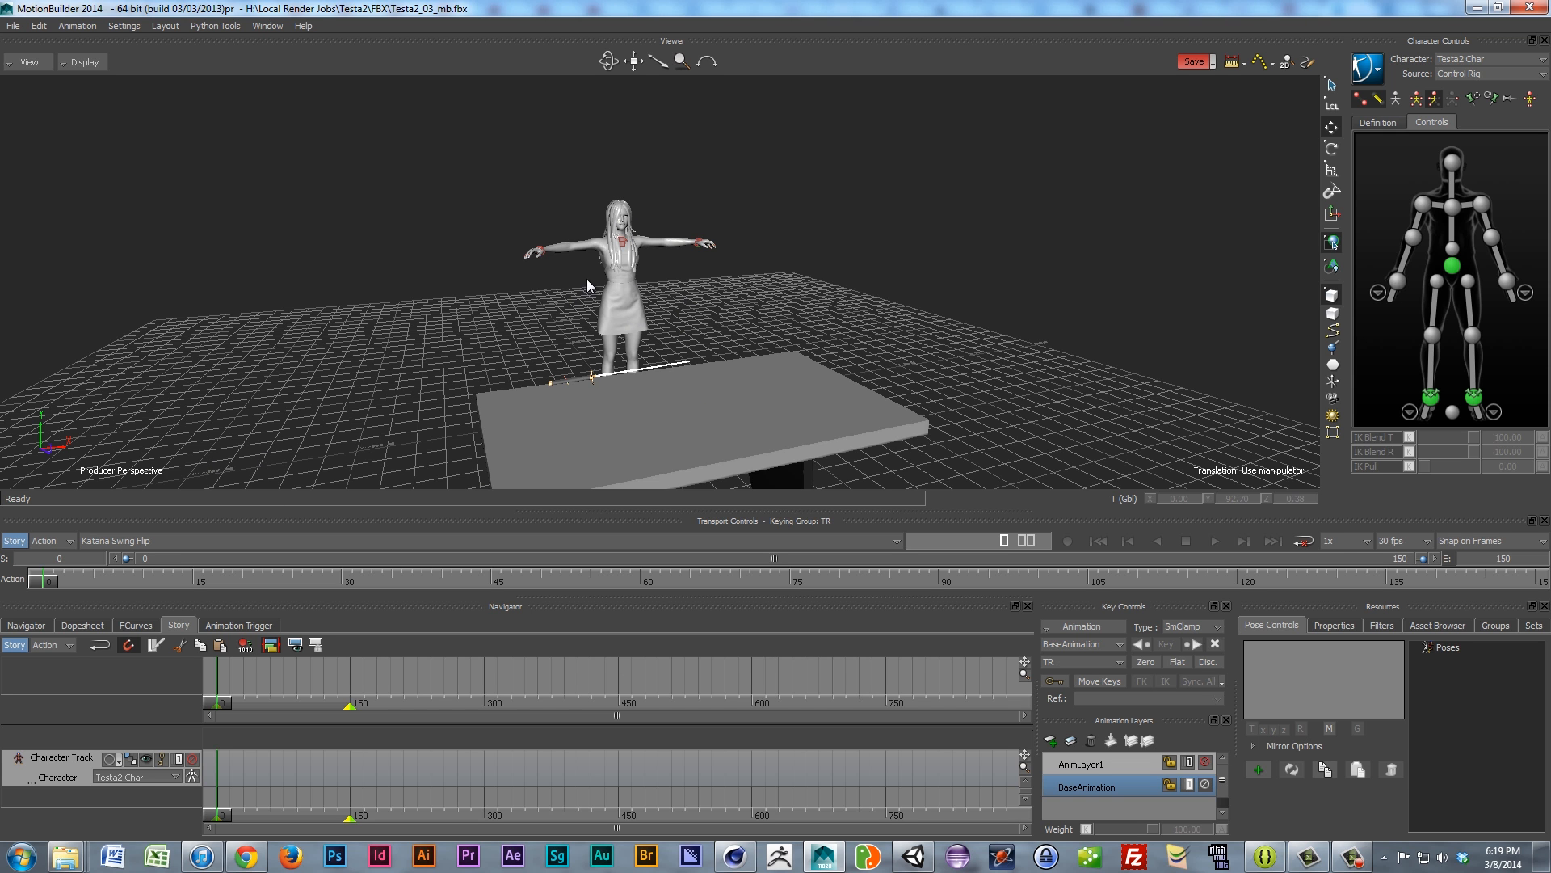
pyautogui.keyDown('alt'); pyautogui.moveTo(600, 295); pyautogui.dragTo(624, 264); pyautogui.keyUp('alt')
pyautogui.scroll(3, 585, 291)
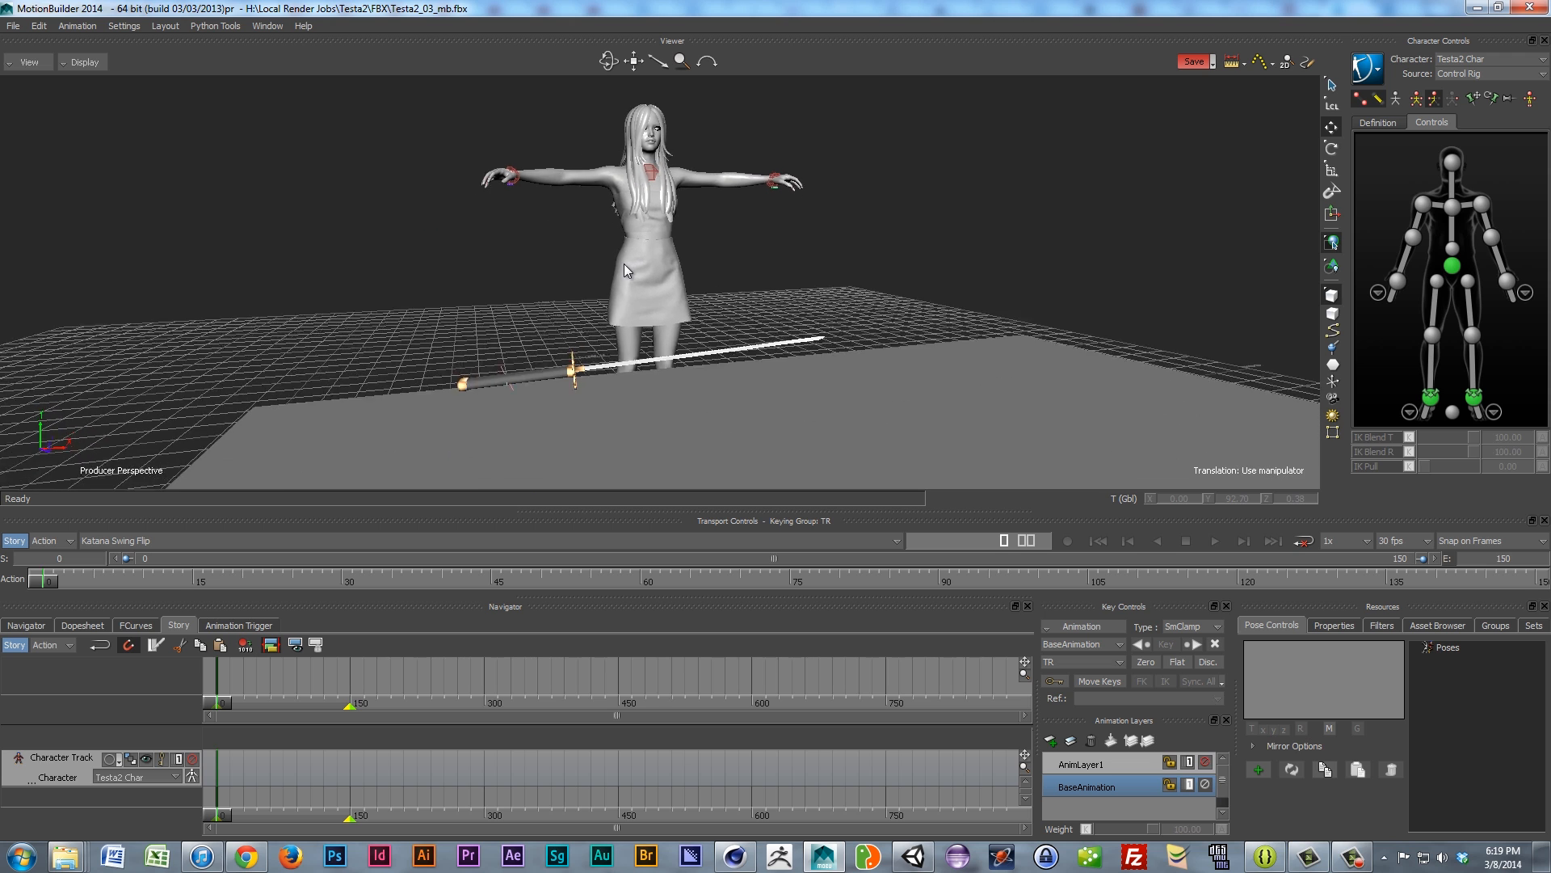
# Step: Insert 07 - Walks.fbx from Body Capture as a clip on Testa2 Char's Character Track
pyautogui.rightClick(336, 758)
pyautogui.moveTo(400, 408)
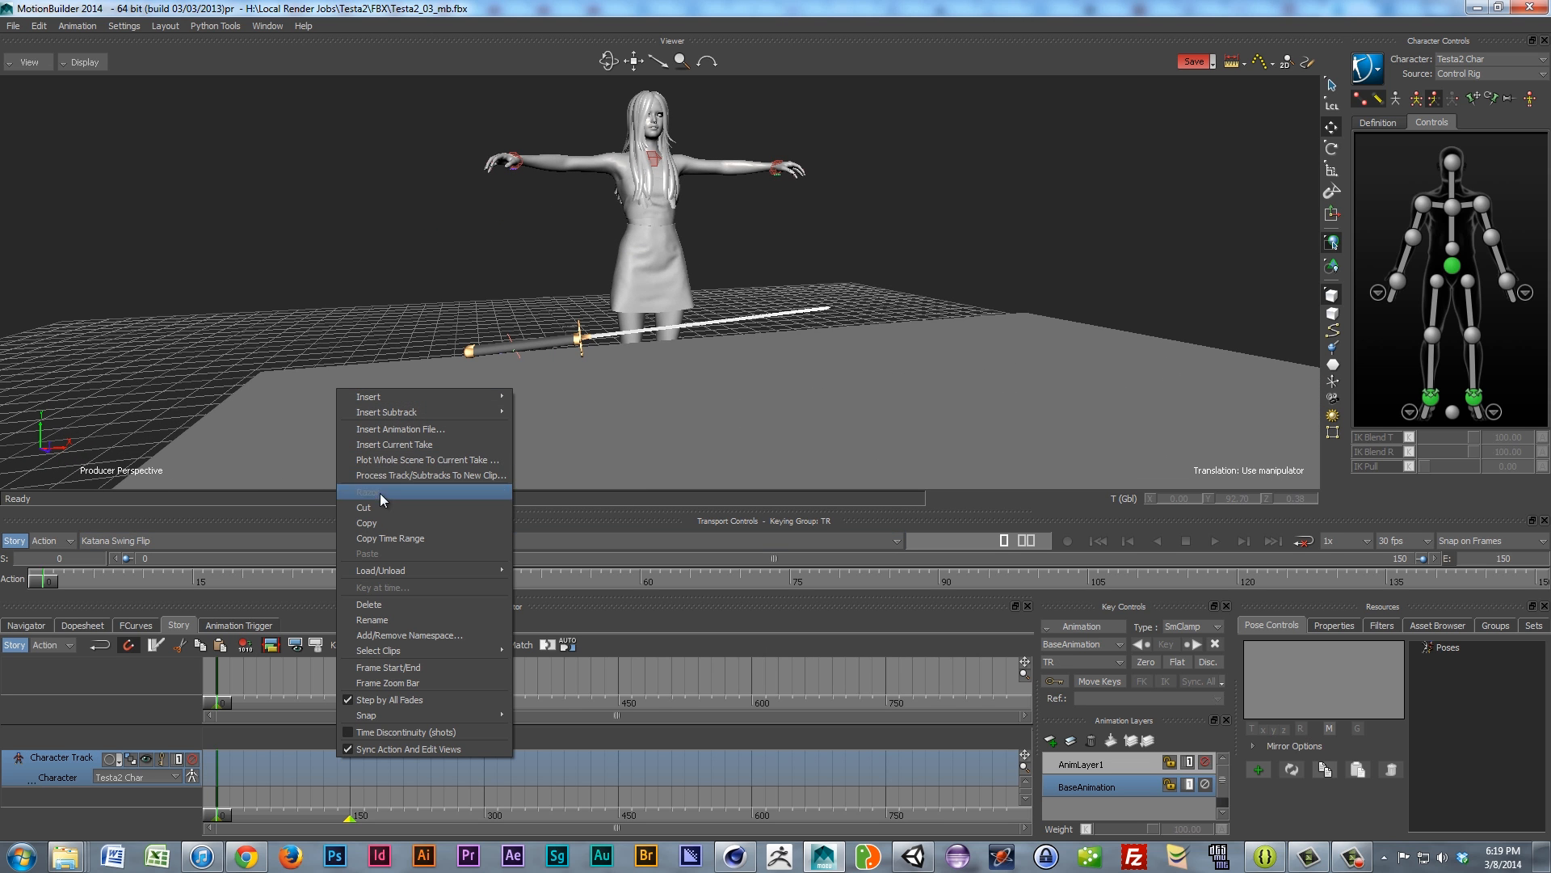
pyautogui.click(411, 434)
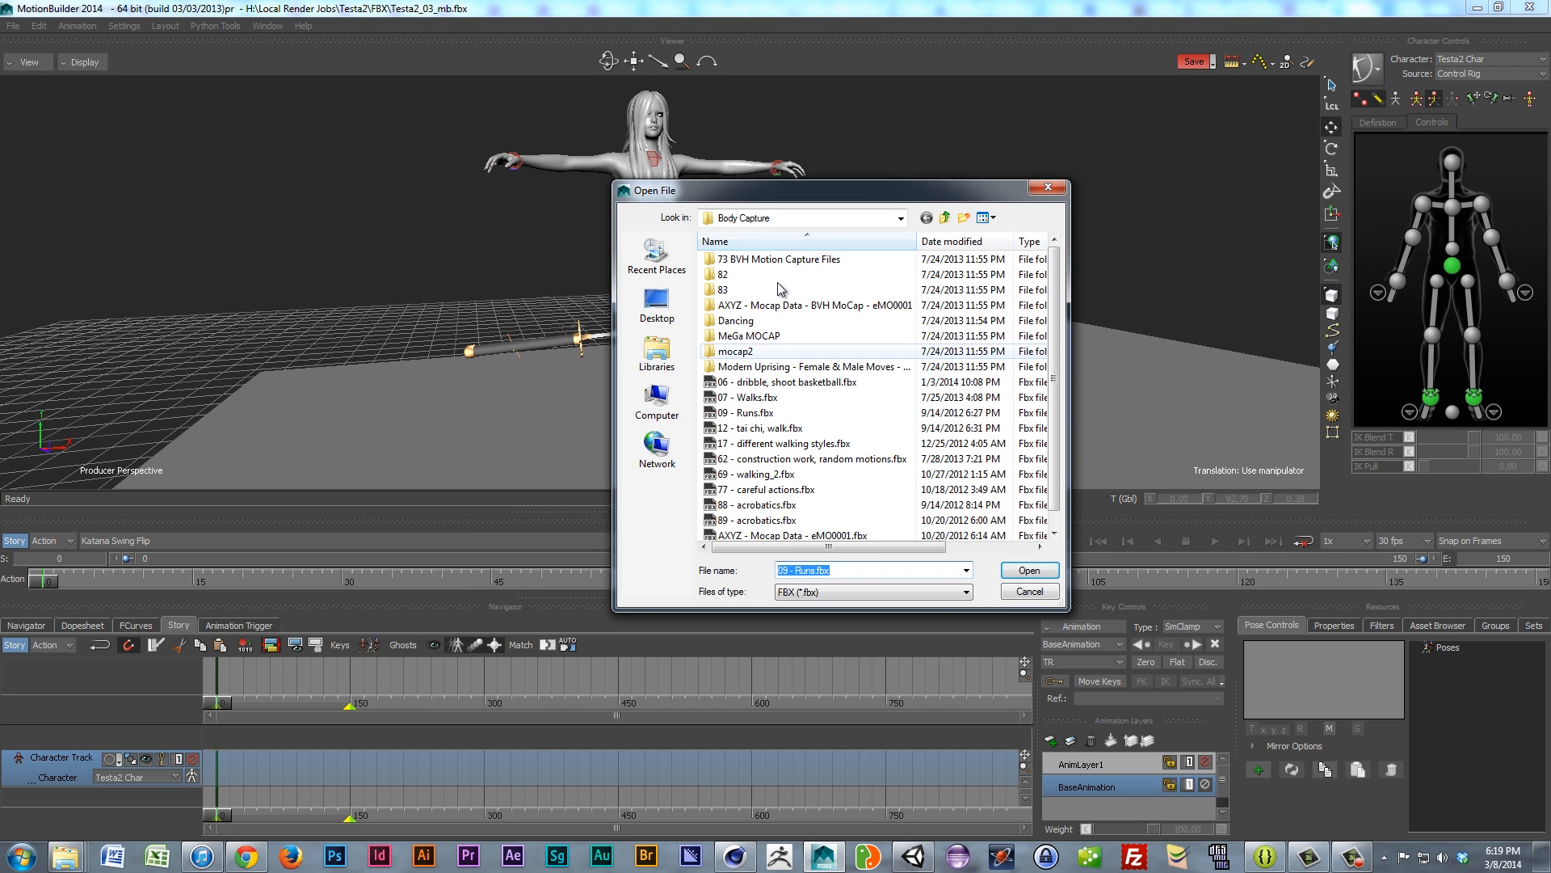
pyautogui.click(747, 398)
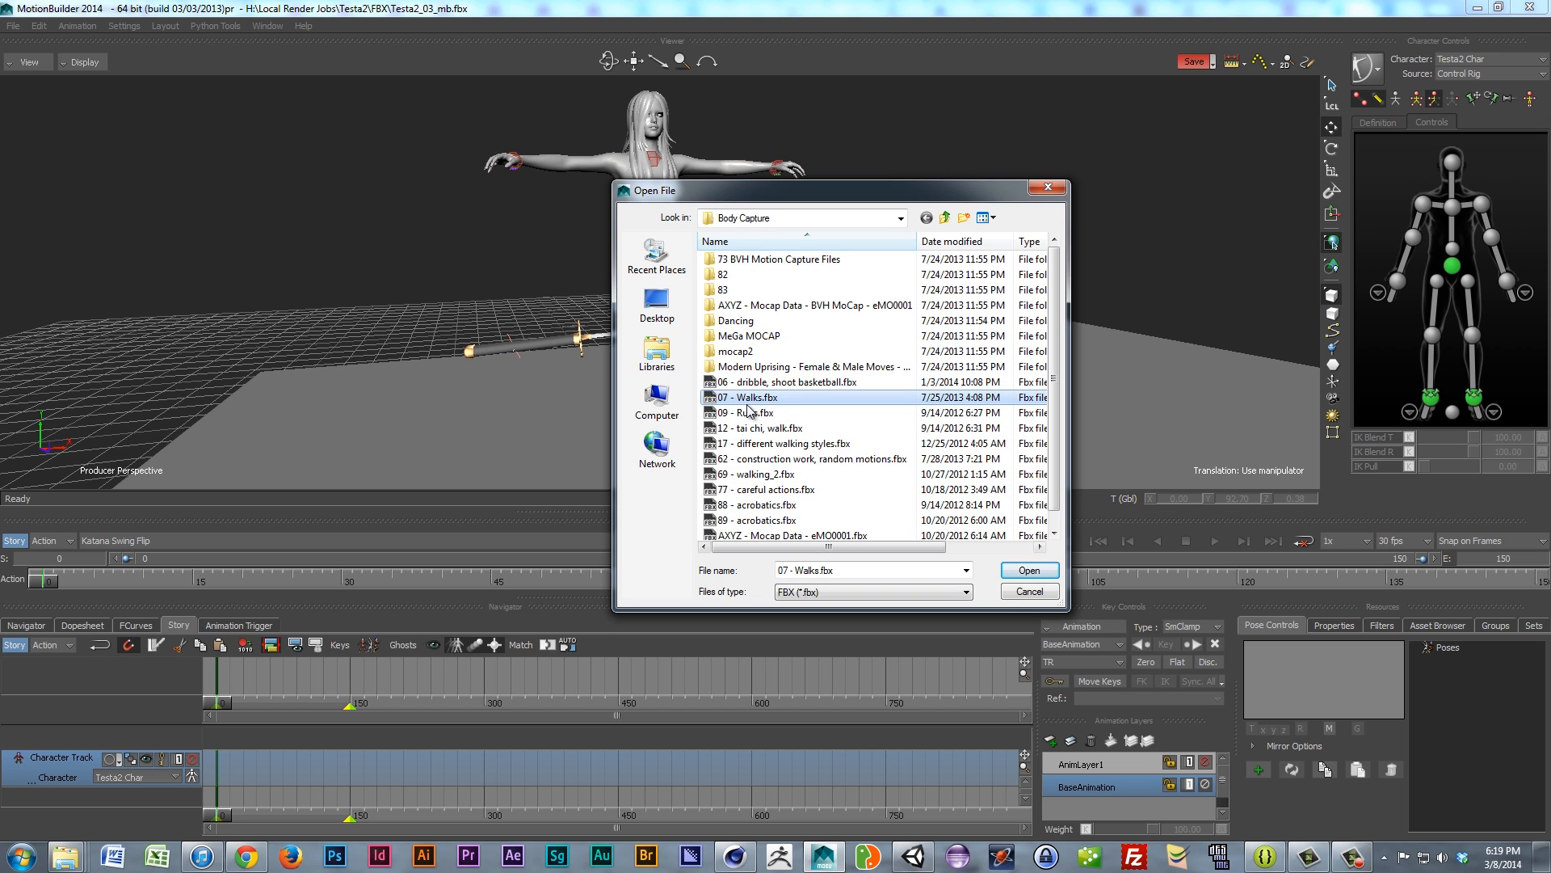
pyautogui.click(1024, 570)
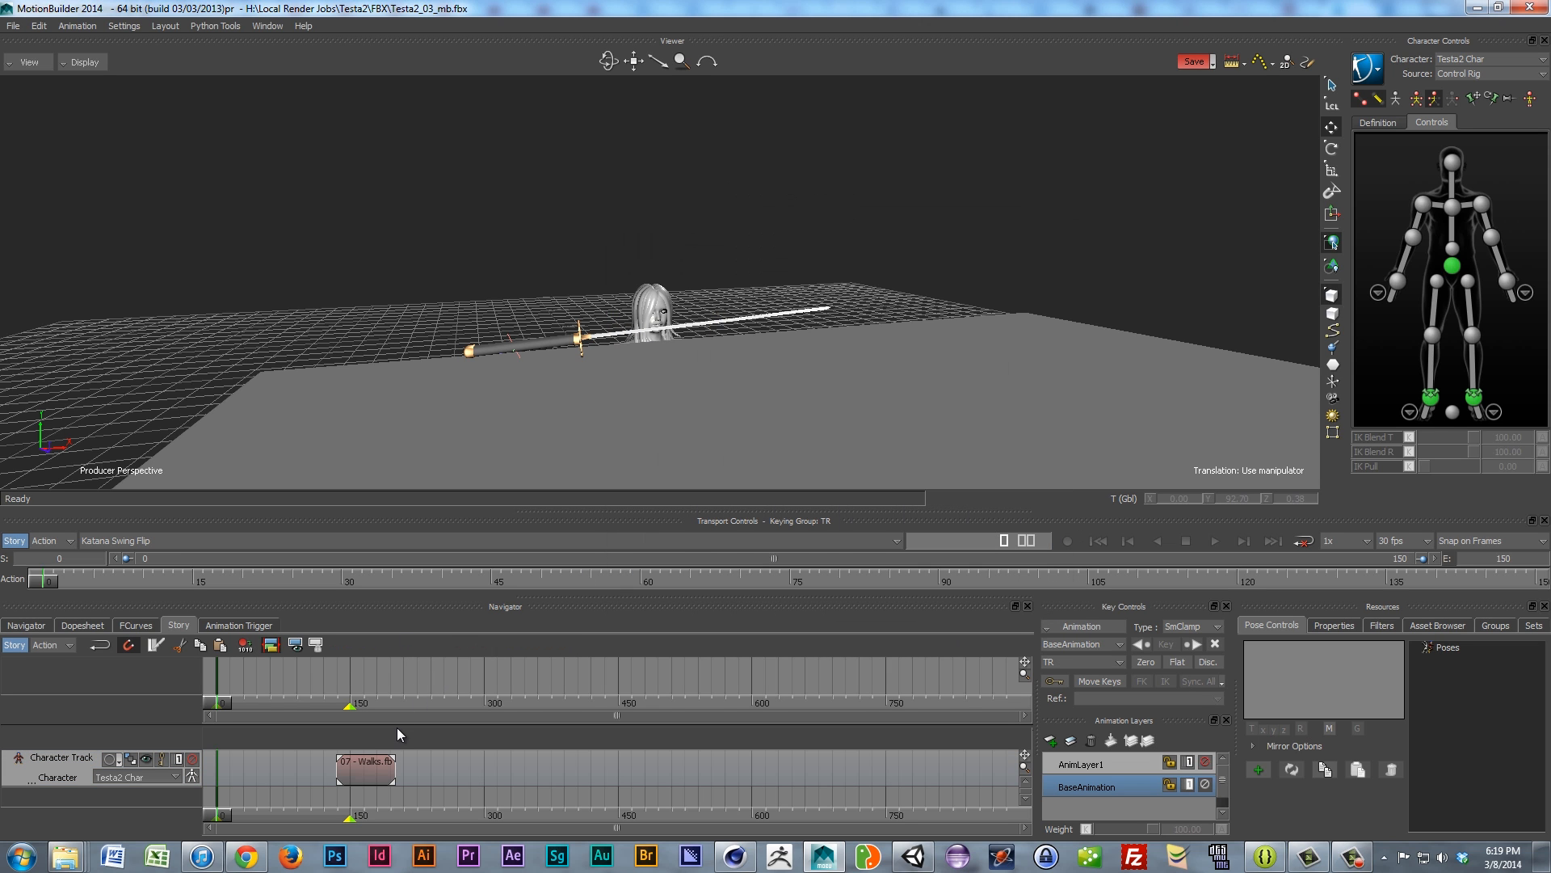
# Step: Move the Walks clip to start at frame 0 and preview the walk around frame 37
pyautogui.moveTo(376, 772); pyautogui.dragTo(234, 782)
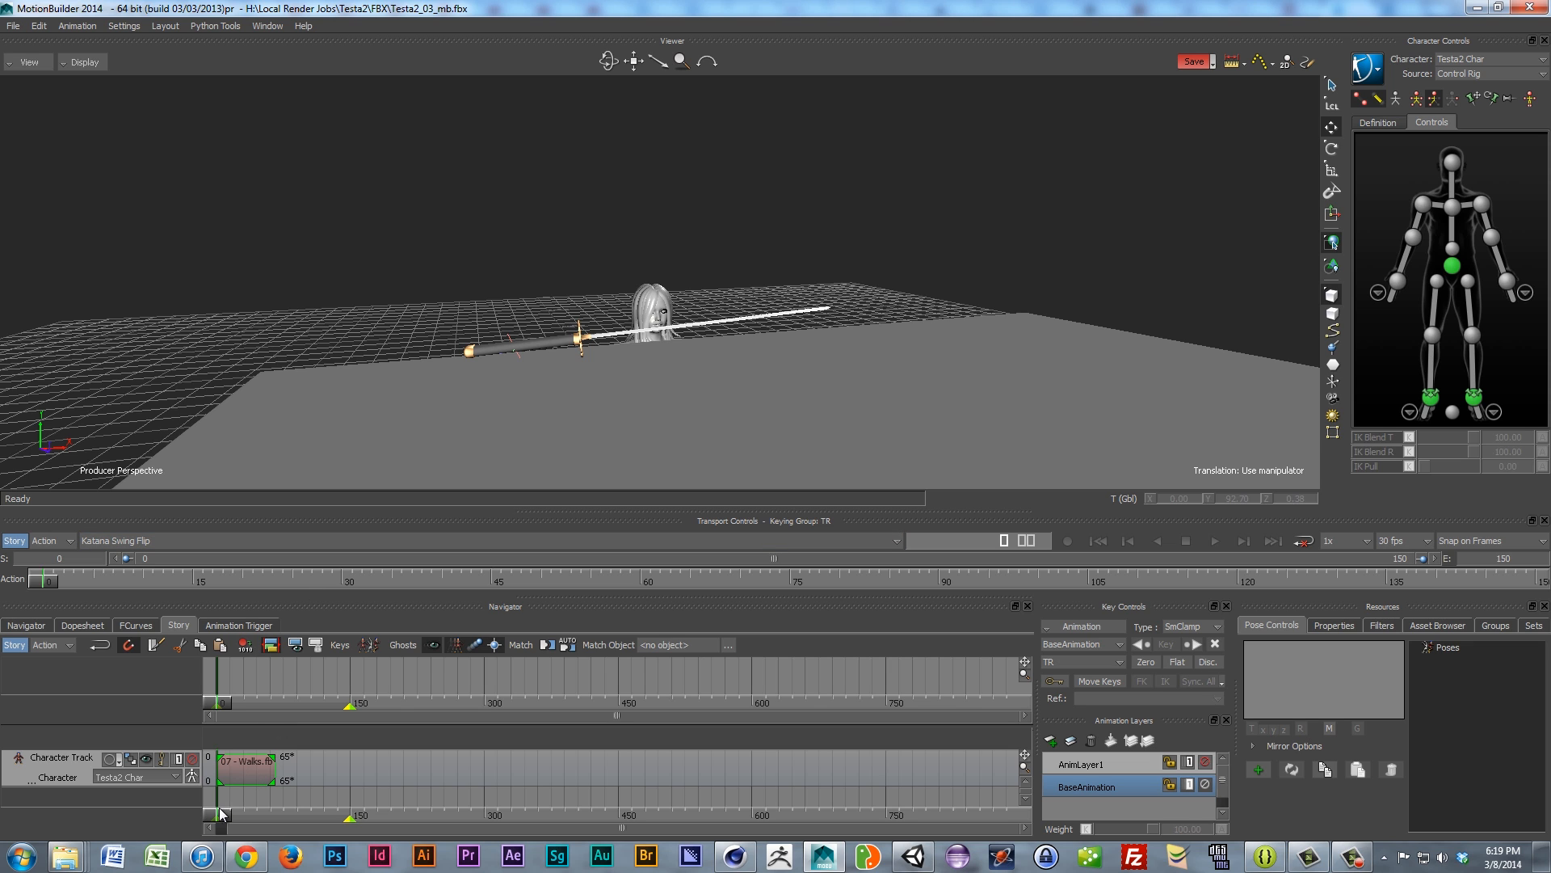
pyautogui.moveTo(225, 811); pyautogui.dragTo(247, 838)
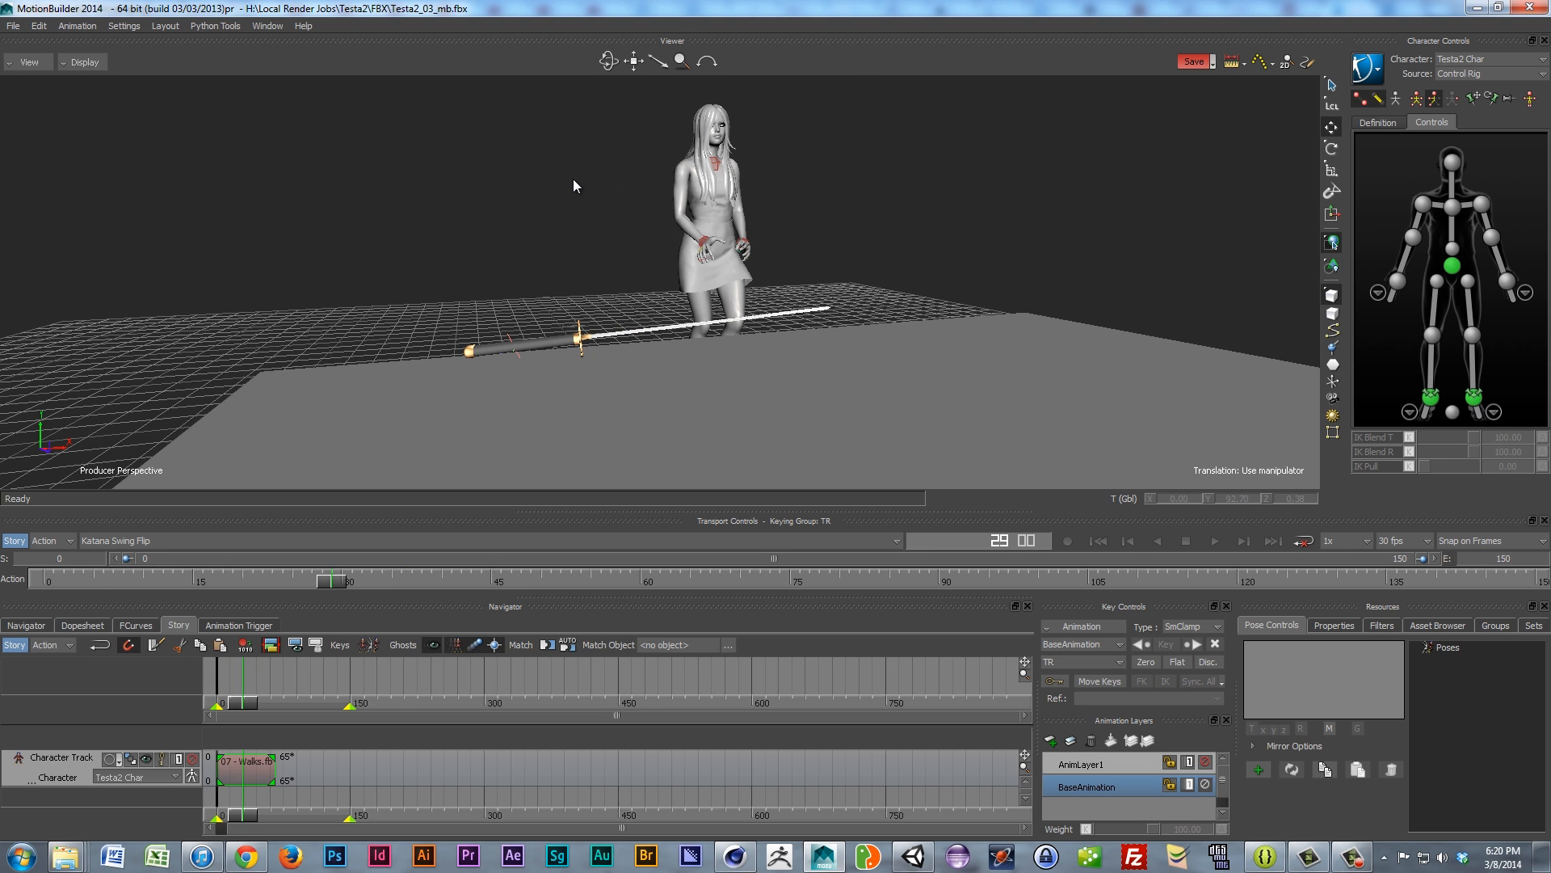
pyautogui.keyDown('ctrl'); pyautogui.keyDown('shift'); pyautogui.moveTo(623, 197); pyautogui.dragTo(700, 305); pyautogui.keyUp('shift'); pyautogui.keyUp('ctrl')
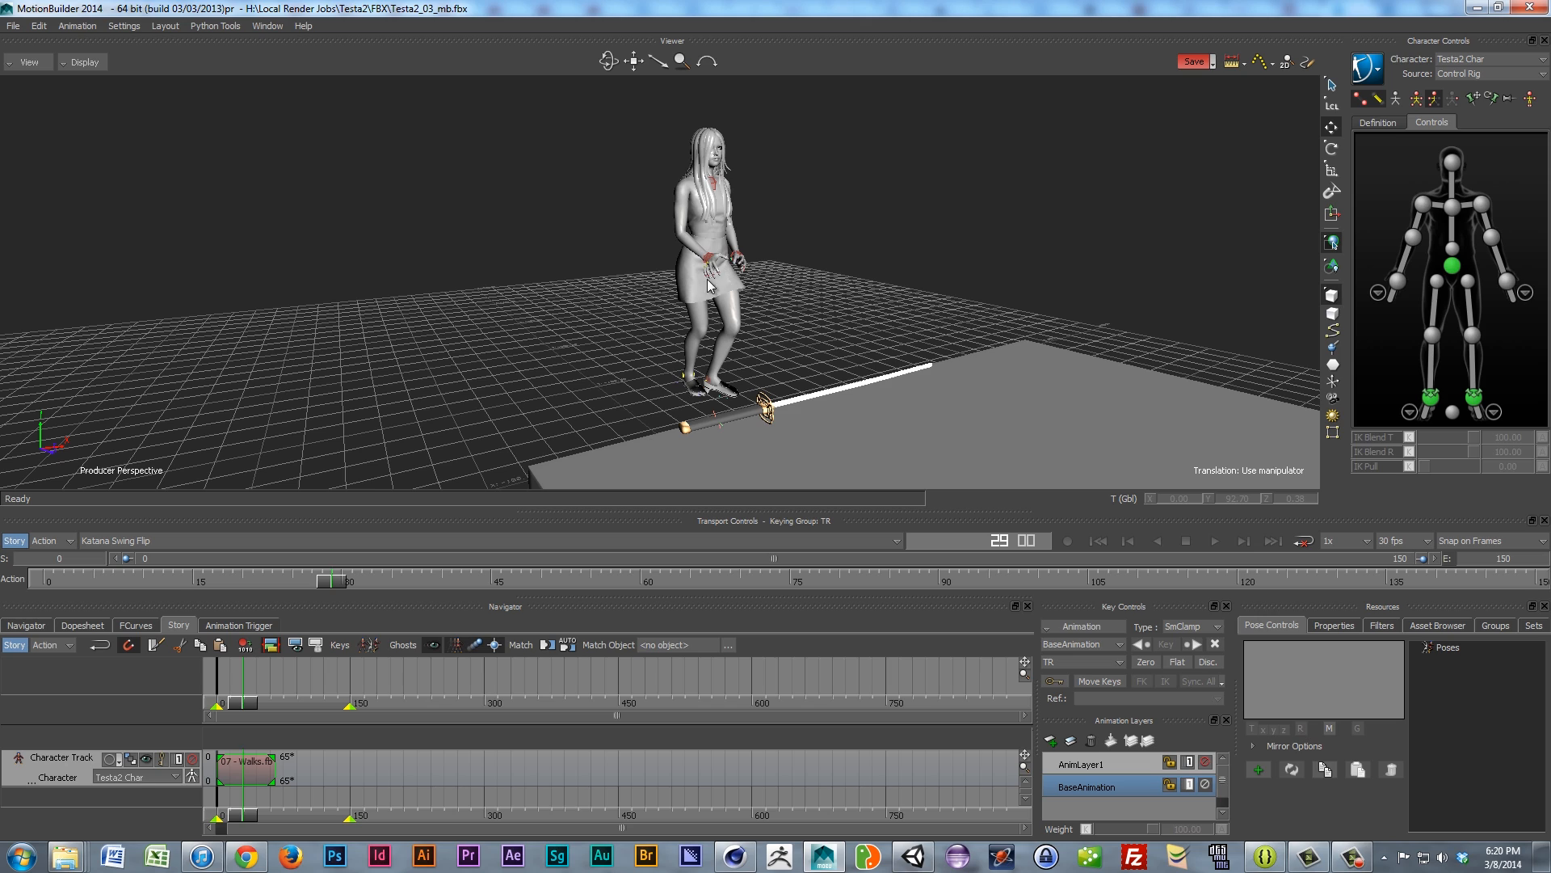
# Step: Orbit around the character and table, then scrub from the T-pose into the walk
pyautogui.keyDown('shift'); pyautogui.moveTo(795, 316); pyautogui.dragTo(758, 333); pyautogui.keyUp('shift')
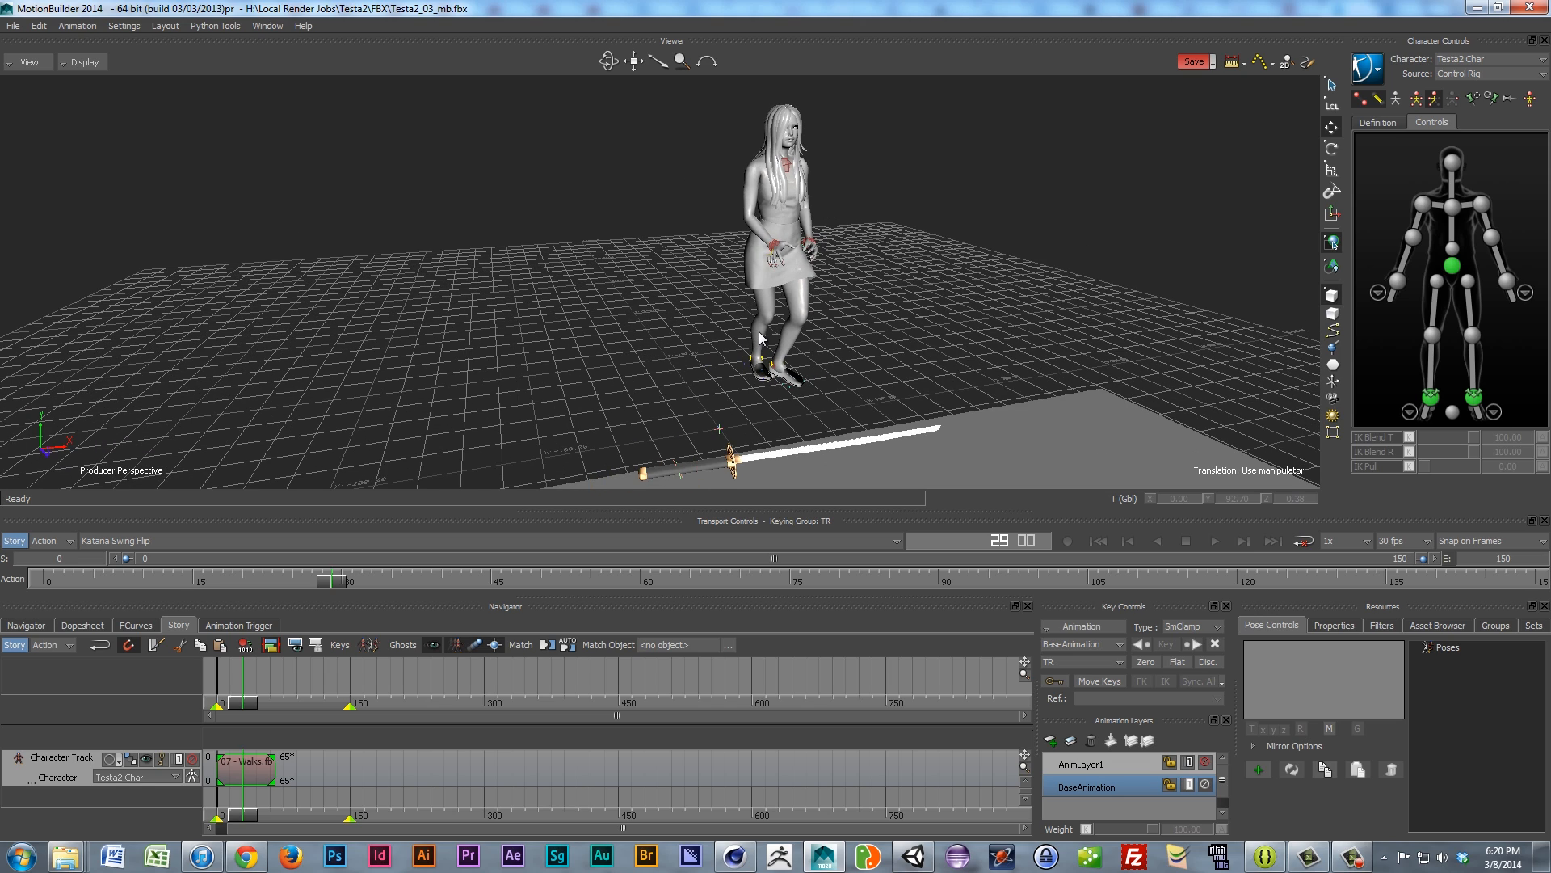
pyautogui.scroll(-2, 759, 331)
pyautogui.keyDown('shift'); pyautogui.moveTo(789, 253); pyautogui.dragTo(711, 275); pyautogui.keyUp('shift')
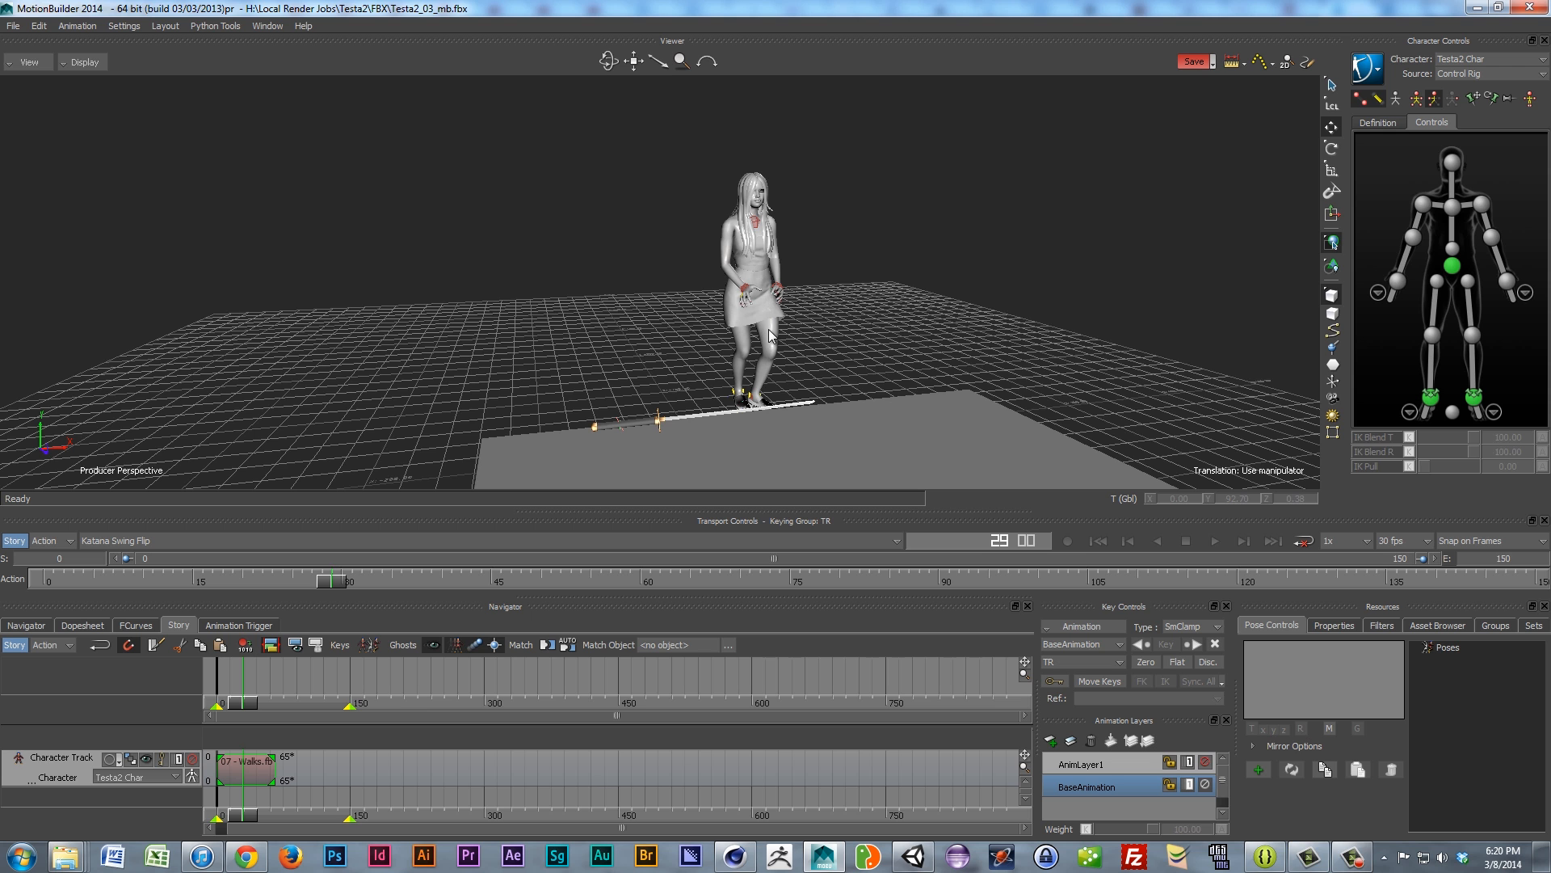
pyautogui.keyDown('ctrl'); pyautogui.keyDown('shift'); pyautogui.moveTo(762, 317); pyautogui.dragTo(730, 309); pyautogui.keyUp('shift'); pyautogui.keyUp('ctrl')
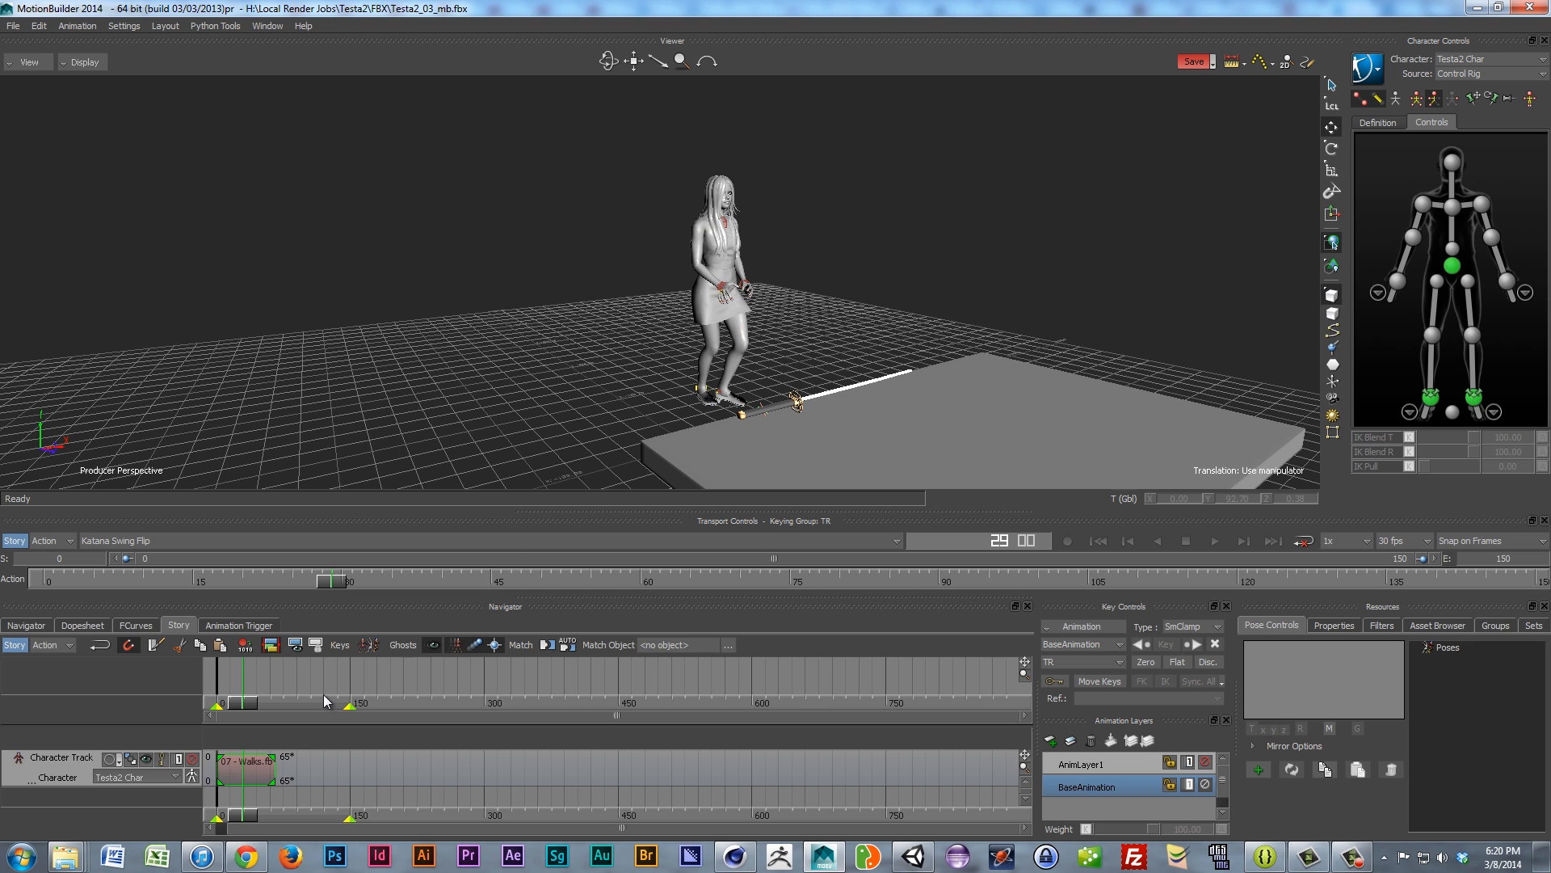
pyautogui.moveTo(244, 820); pyautogui.dragTo(233, 821)
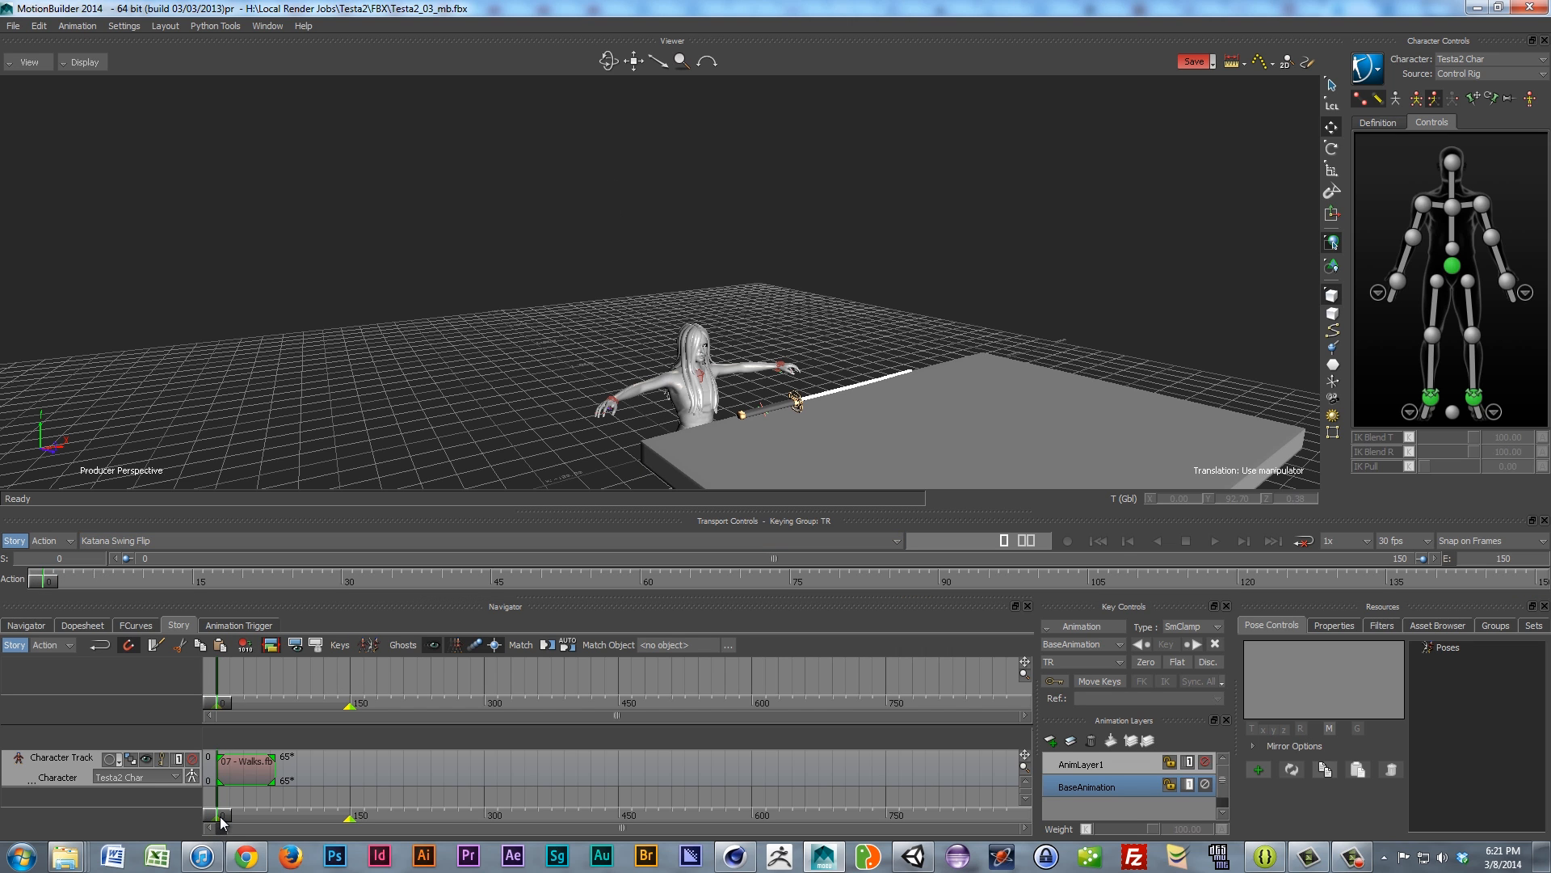
pyautogui.moveTo(221, 822); pyautogui.dragTo(229, 821)
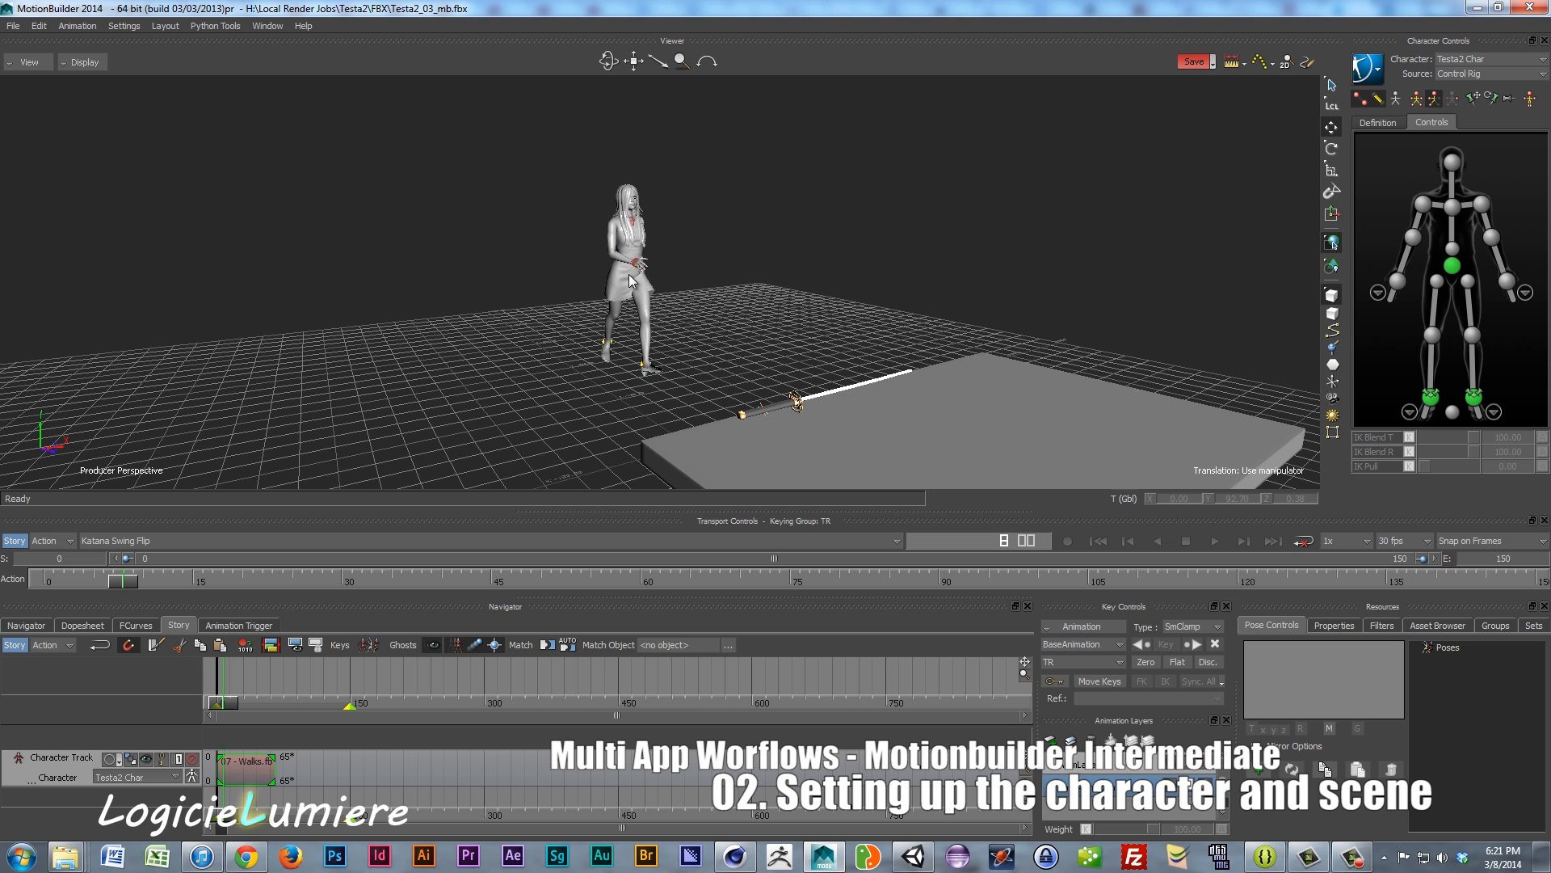
# Step: Switch to the T-Pose take and insert it as a clip on the Character Track
pyautogui.click(216, 820)
pyautogui.moveTo(216, 821); pyautogui.dragTo(289, 813)
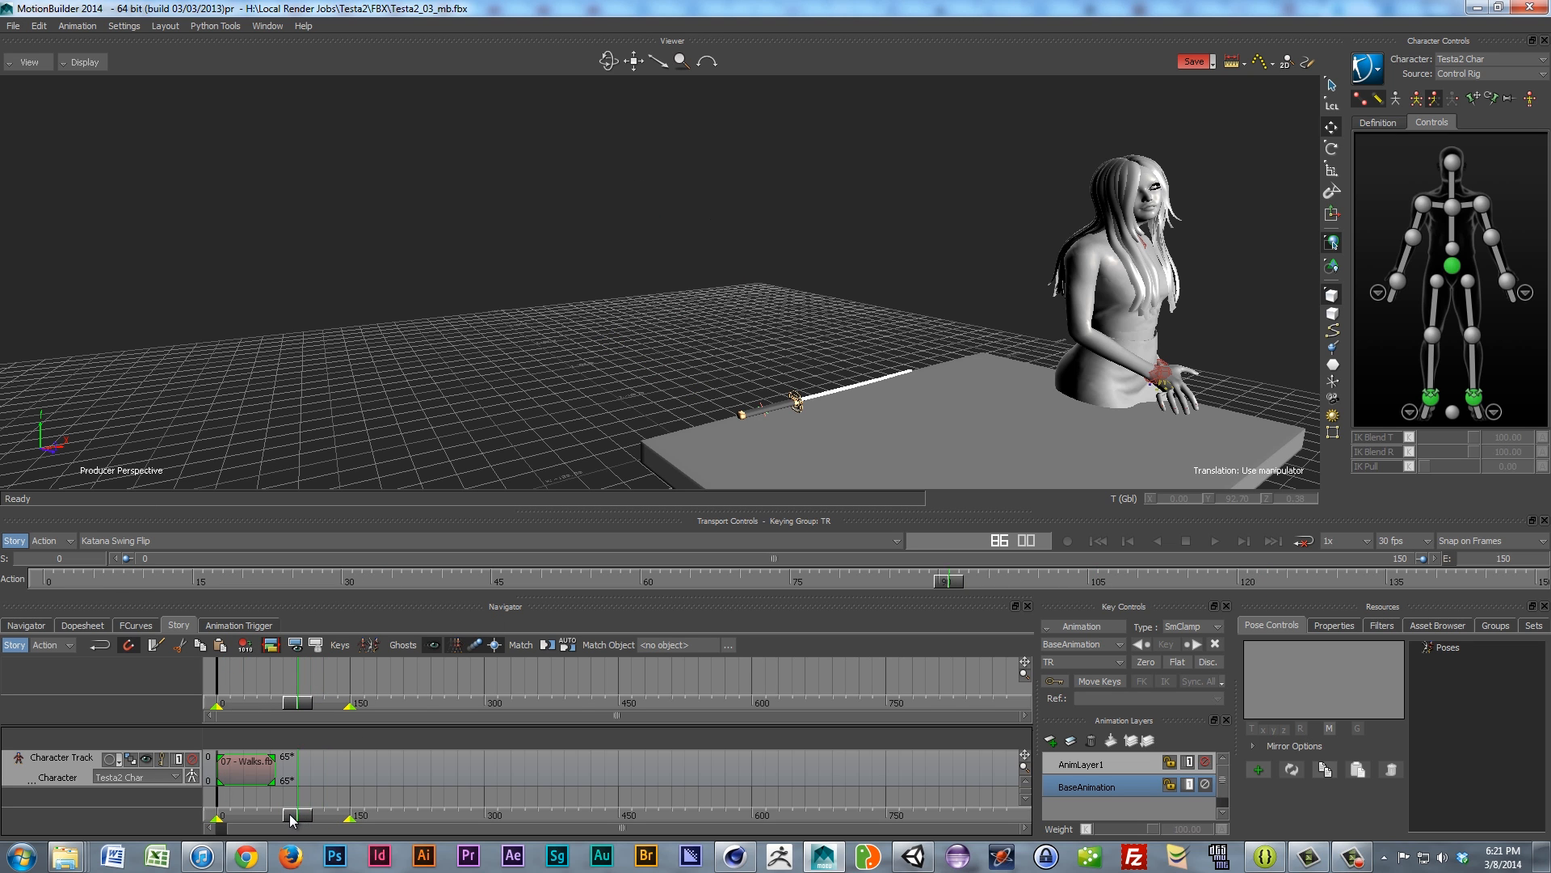
pyautogui.click(596, 537)
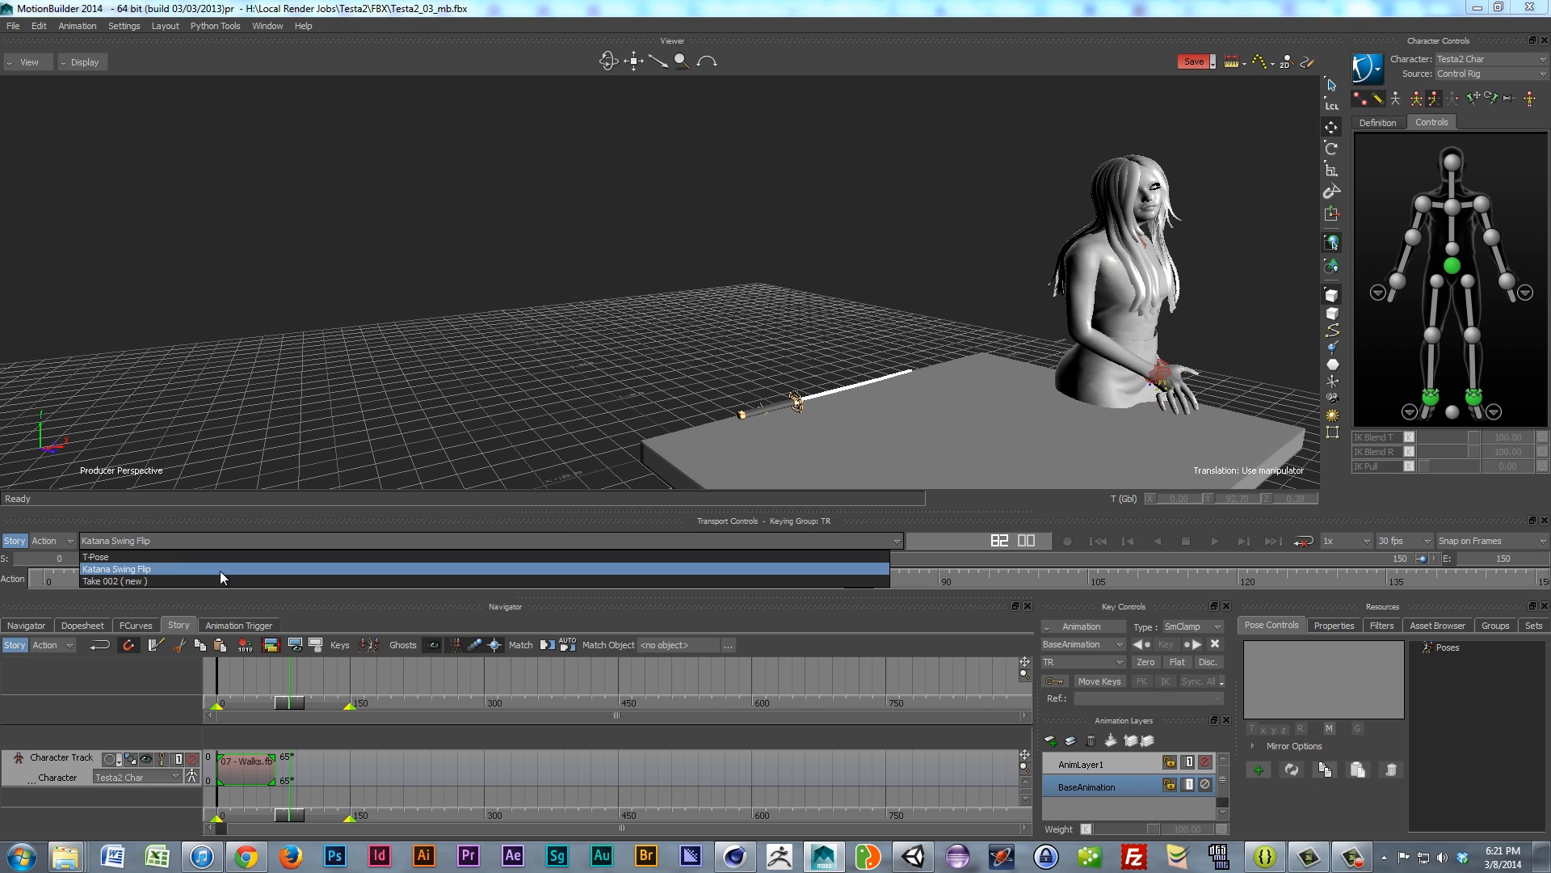
pyautogui.click(138, 556)
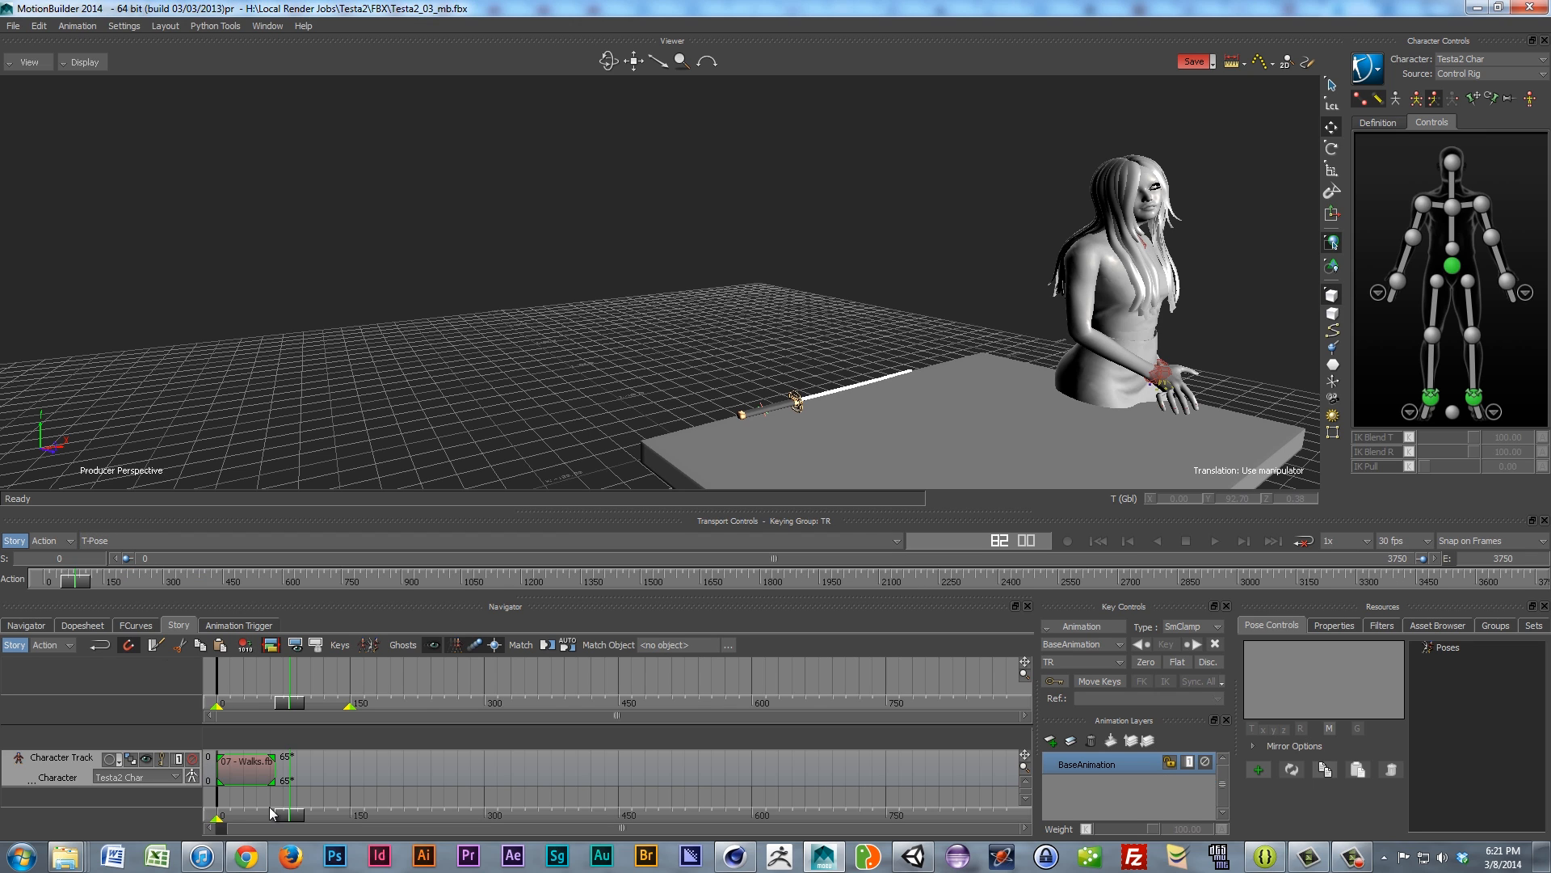
pyautogui.moveTo(268, 811); pyautogui.dragTo(315, 811)
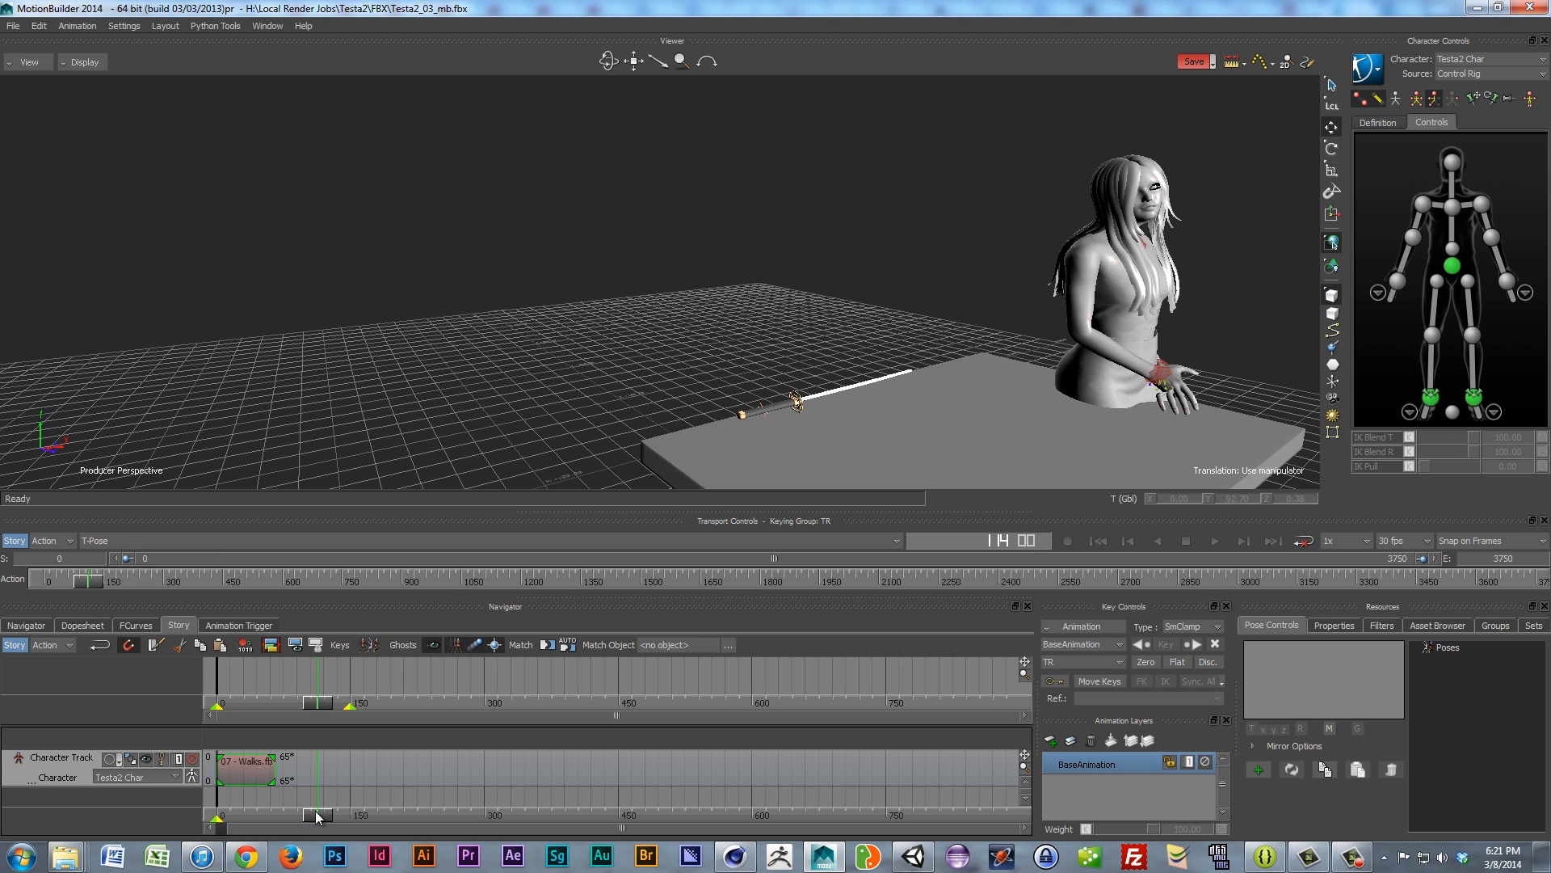
pyautogui.rightClick(316, 773)
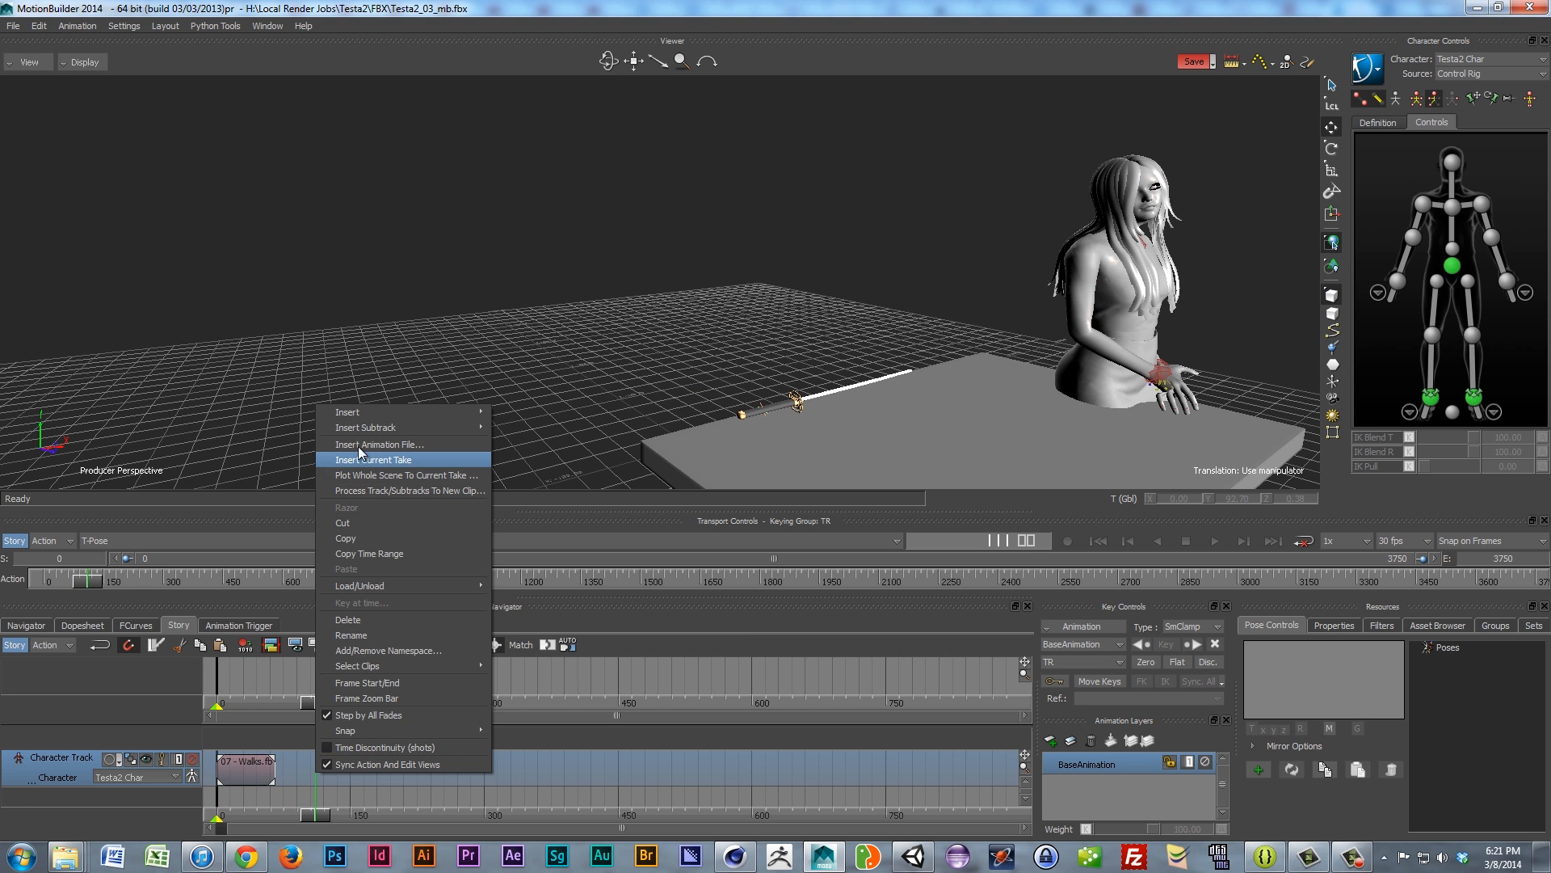
pyautogui.click(406, 458)
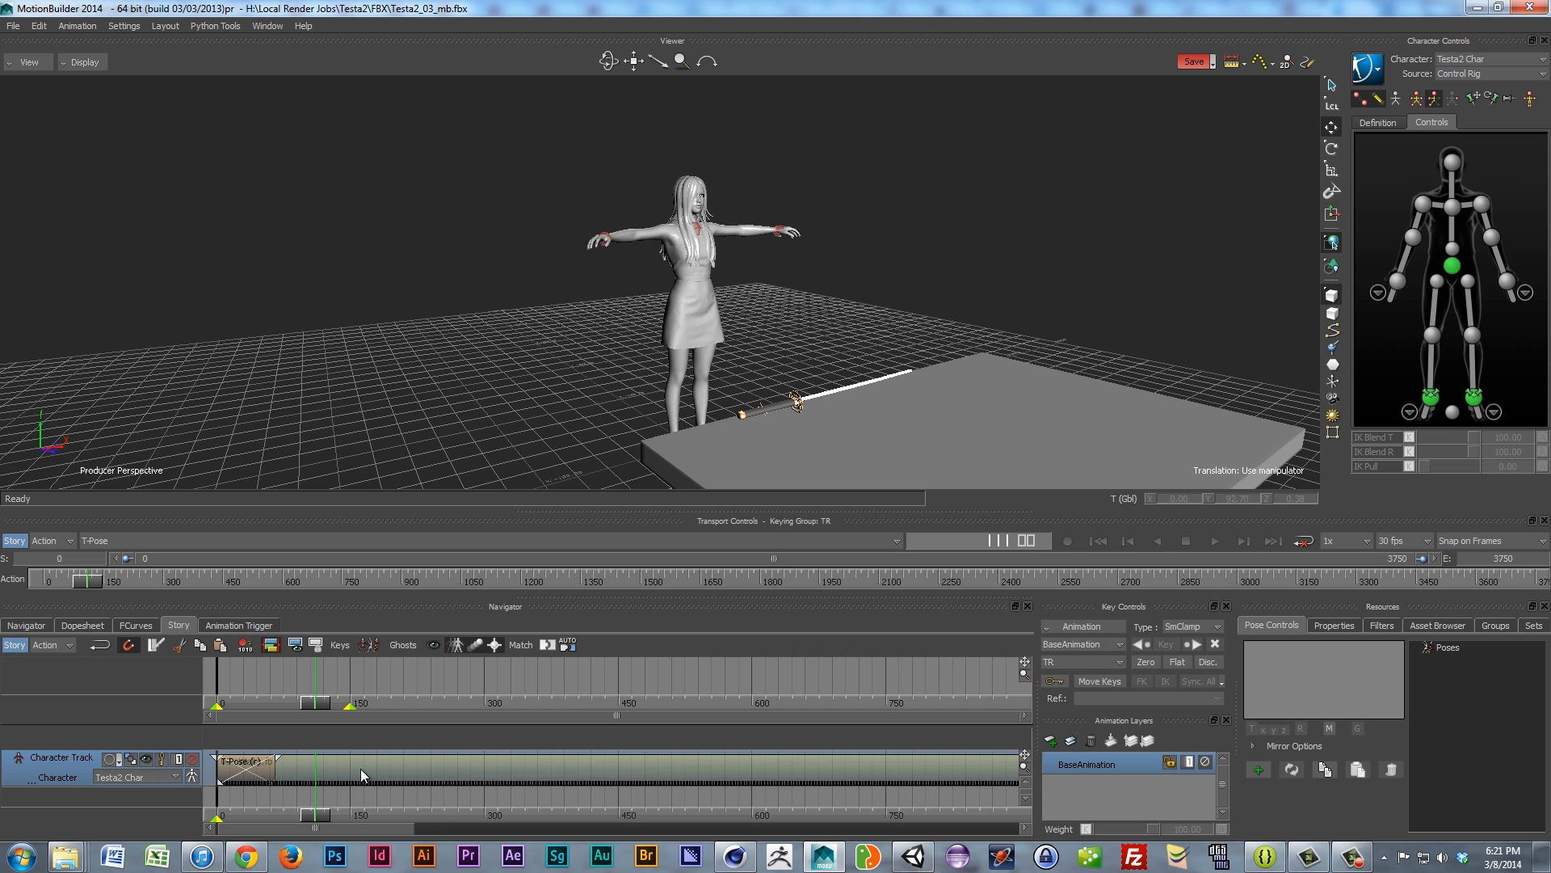
# Step: Move the T-Pose clip to frame 111, scrub near frame 95, and zoom the Story timeline out
pyautogui.moveTo(366, 769); pyautogui.dragTo(466, 765)
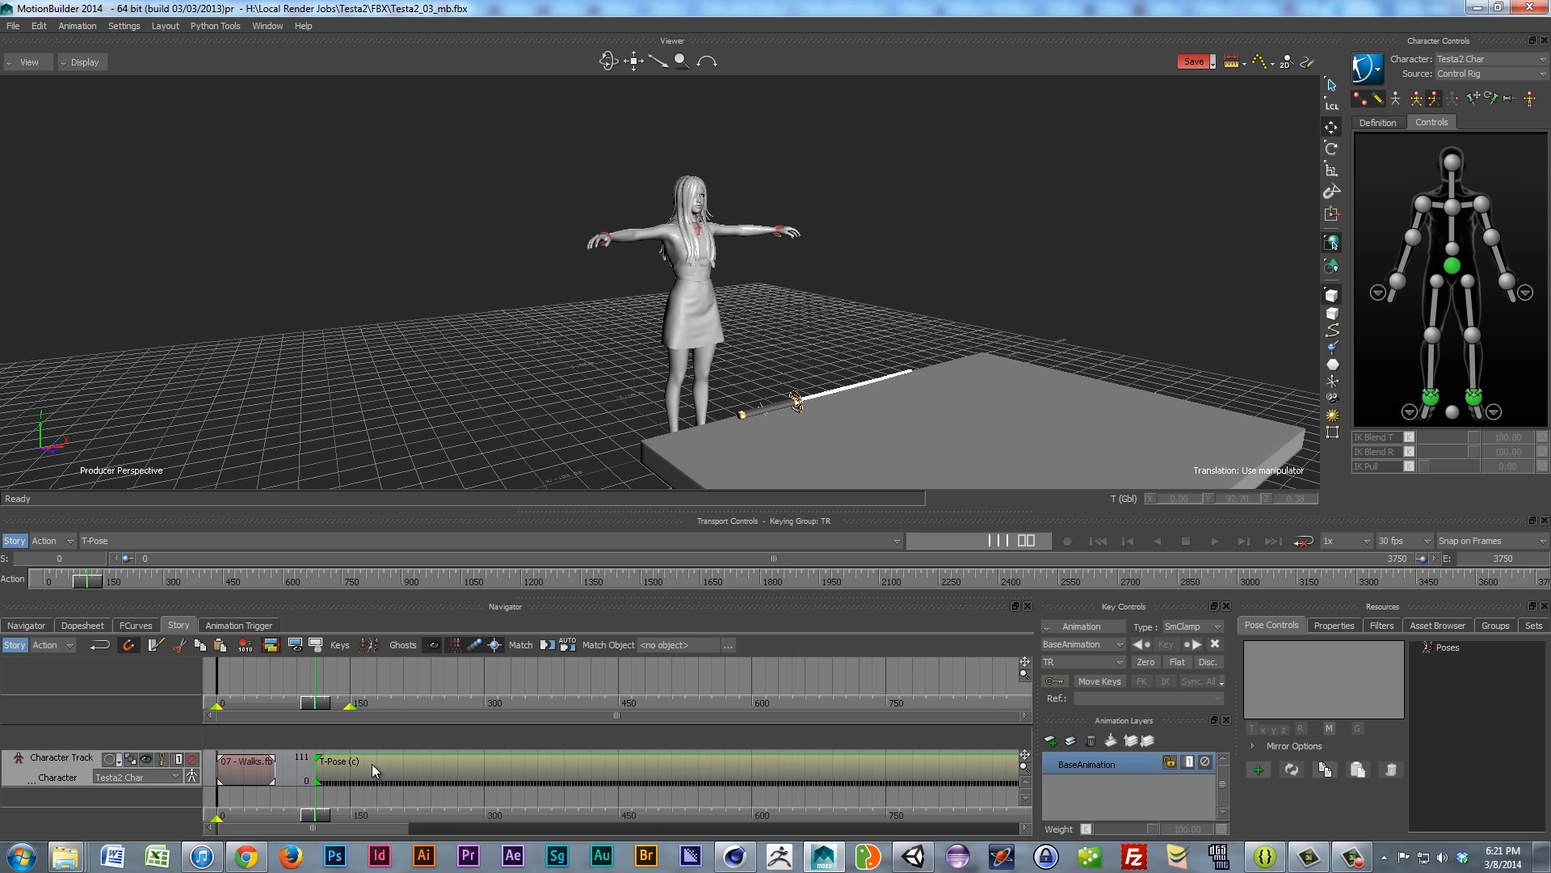
pyautogui.moveTo(303, 818); pyautogui.dragTo(333, 779)
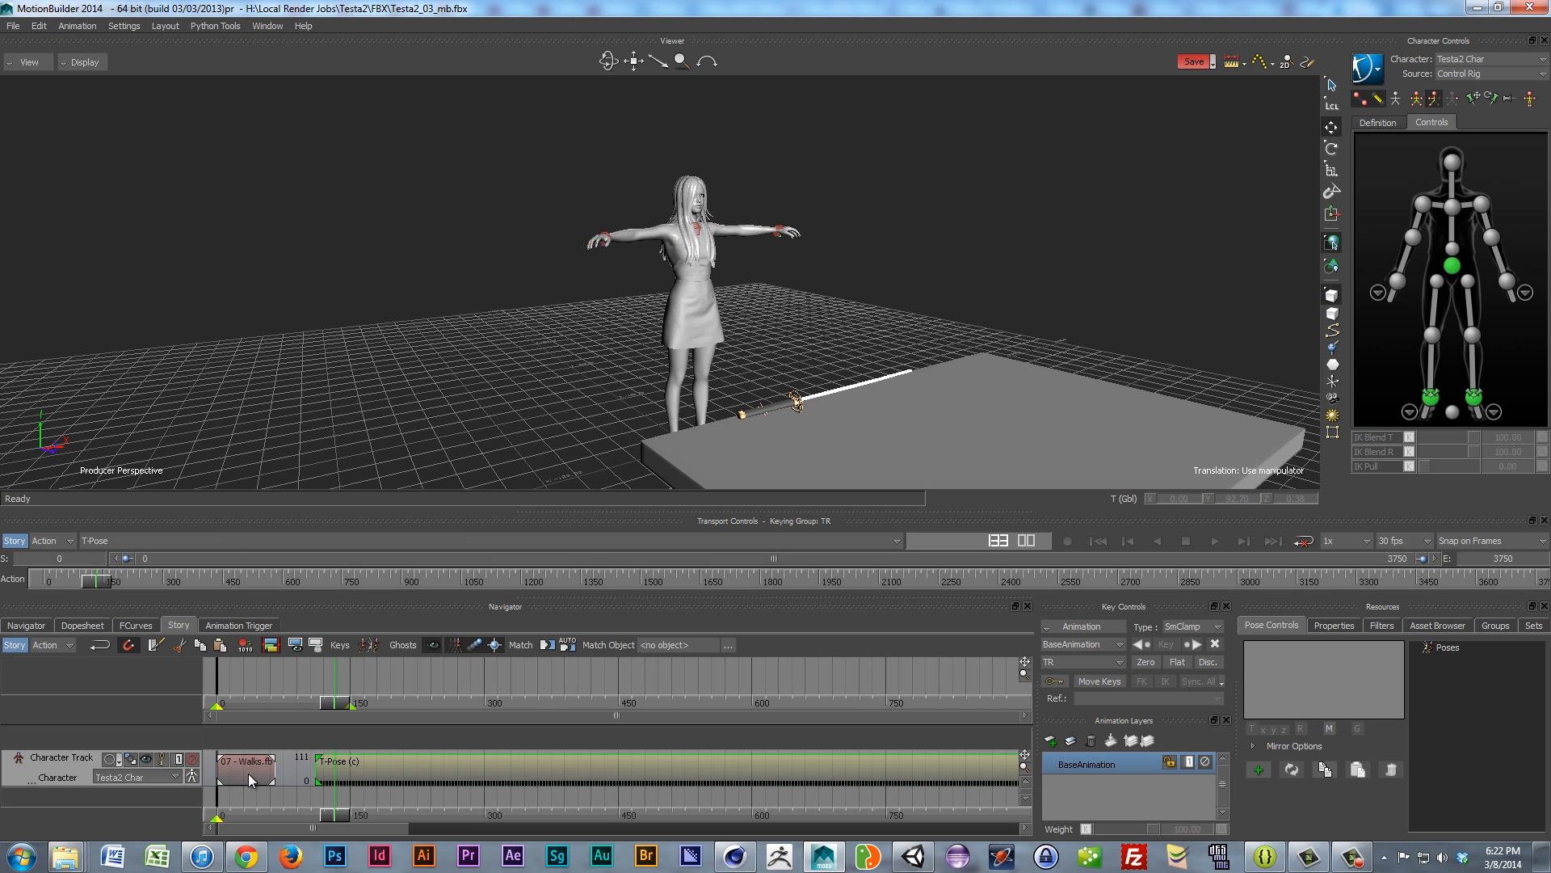
pyautogui.moveTo(333, 811)
pyautogui.mouseDown()
pyautogui.moveTo(307, 813)
pyautogui.moveTo(332, 819)
pyautogui.mouseUp()
pyautogui.scroll(-2, 470, 798)
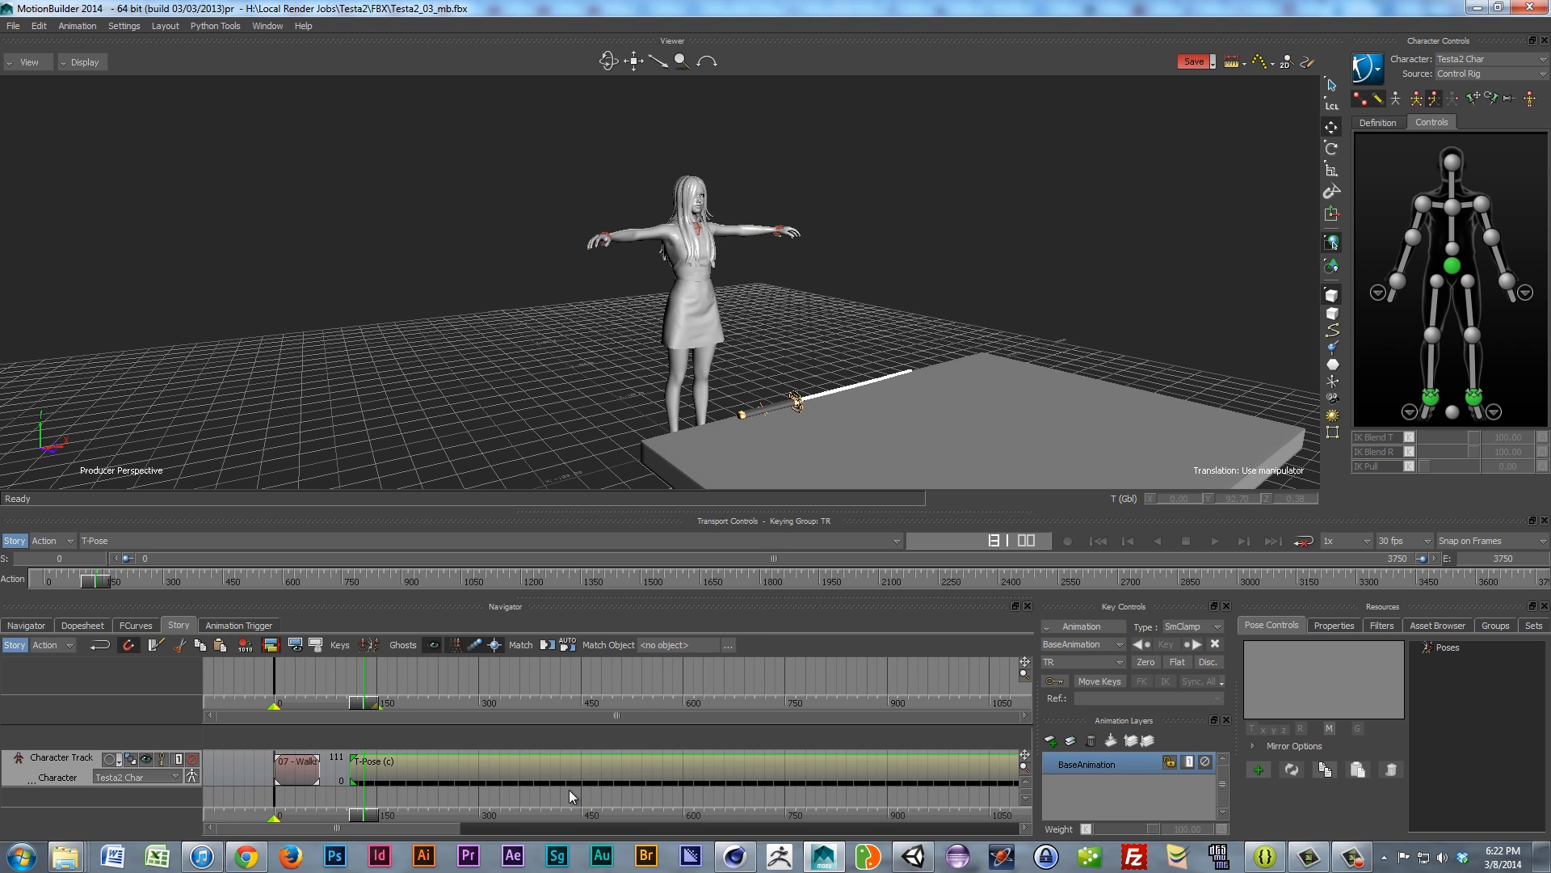
pyautogui.scroll(-3, 598, 795)
pyautogui.keyDown('ctrl'); pyautogui.moveTo(293, 809); pyautogui.dragTo(288, 809); pyautogui.keyUp('ctrl')
pyautogui.keyDown('shift'); pyautogui.moveTo(631, 798); pyautogui.dragTo(416, 801); pyautogui.keyUp('shift')
pyautogui.keyDown('ctrl'); pyautogui.moveTo(552, 797); pyautogui.dragTo(445, 809); pyautogui.keyUp('ctrl')
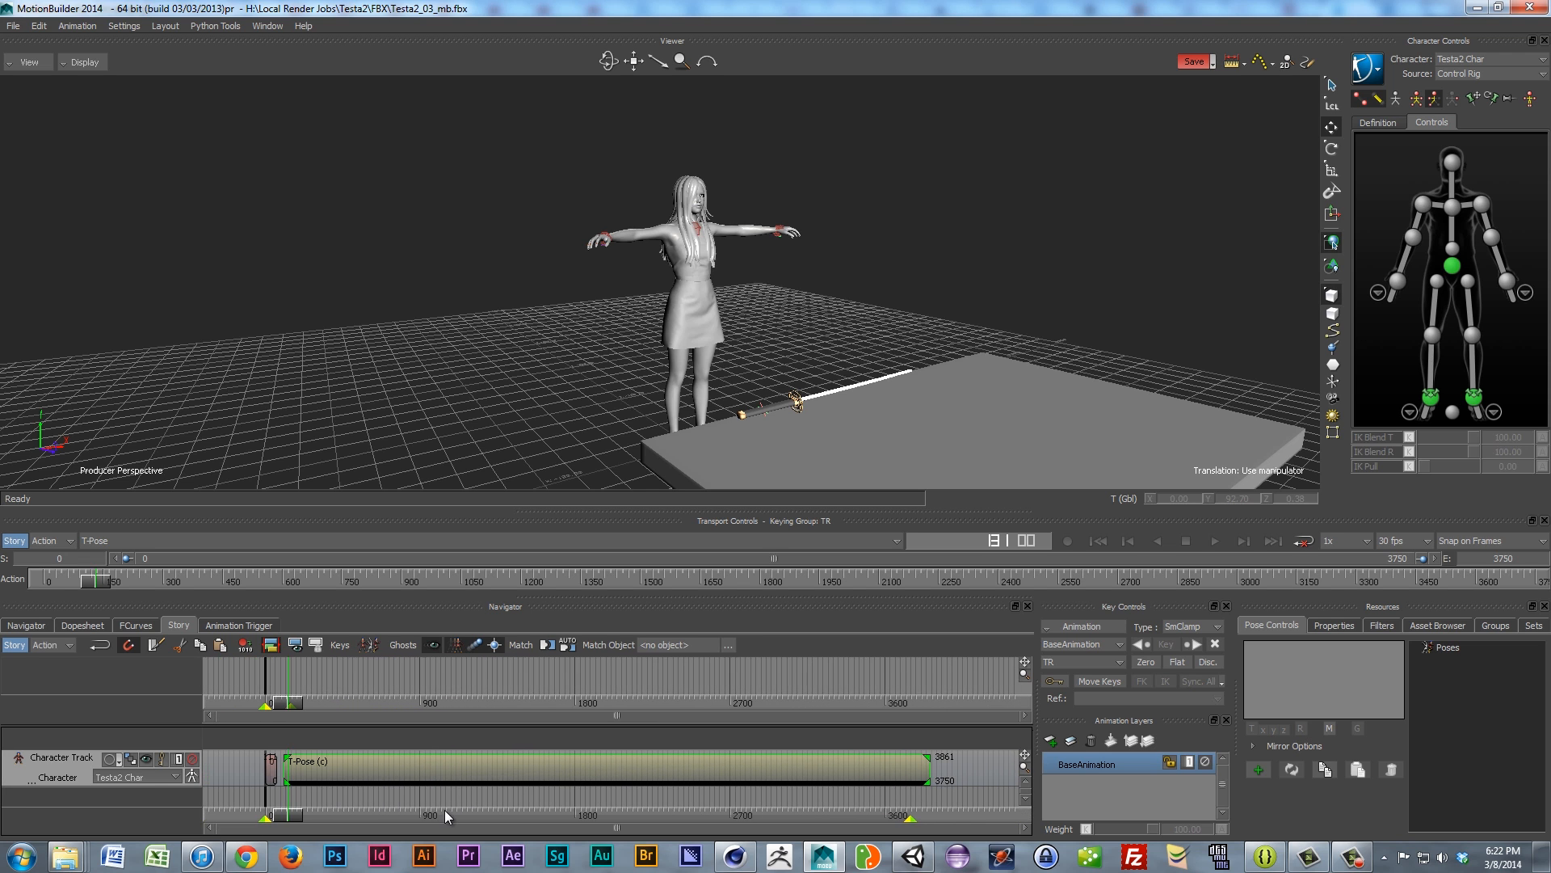
# Step: Trim the T-Pose clip to 30 frames and place it before the Walks clip starting at frame 33
pyautogui.moveTo(929, 776); pyautogui.dragTo(558, 782)
pyautogui.keyDown('ctrl'); pyautogui.moveTo(284, 762); pyautogui.dragTo(744, 773); pyautogui.keyUp('ctrl')
pyautogui.keyDown('ctrl'); pyautogui.moveTo(344, 769); pyautogui.dragTo(808, 757); pyautogui.keyUp('ctrl')
pyautogui.keyDown('ctrl'); pyautogui.moveTo(296, 762); pyautogui.dragTo(551, 764); pyautogui.keyUp('ctrl')
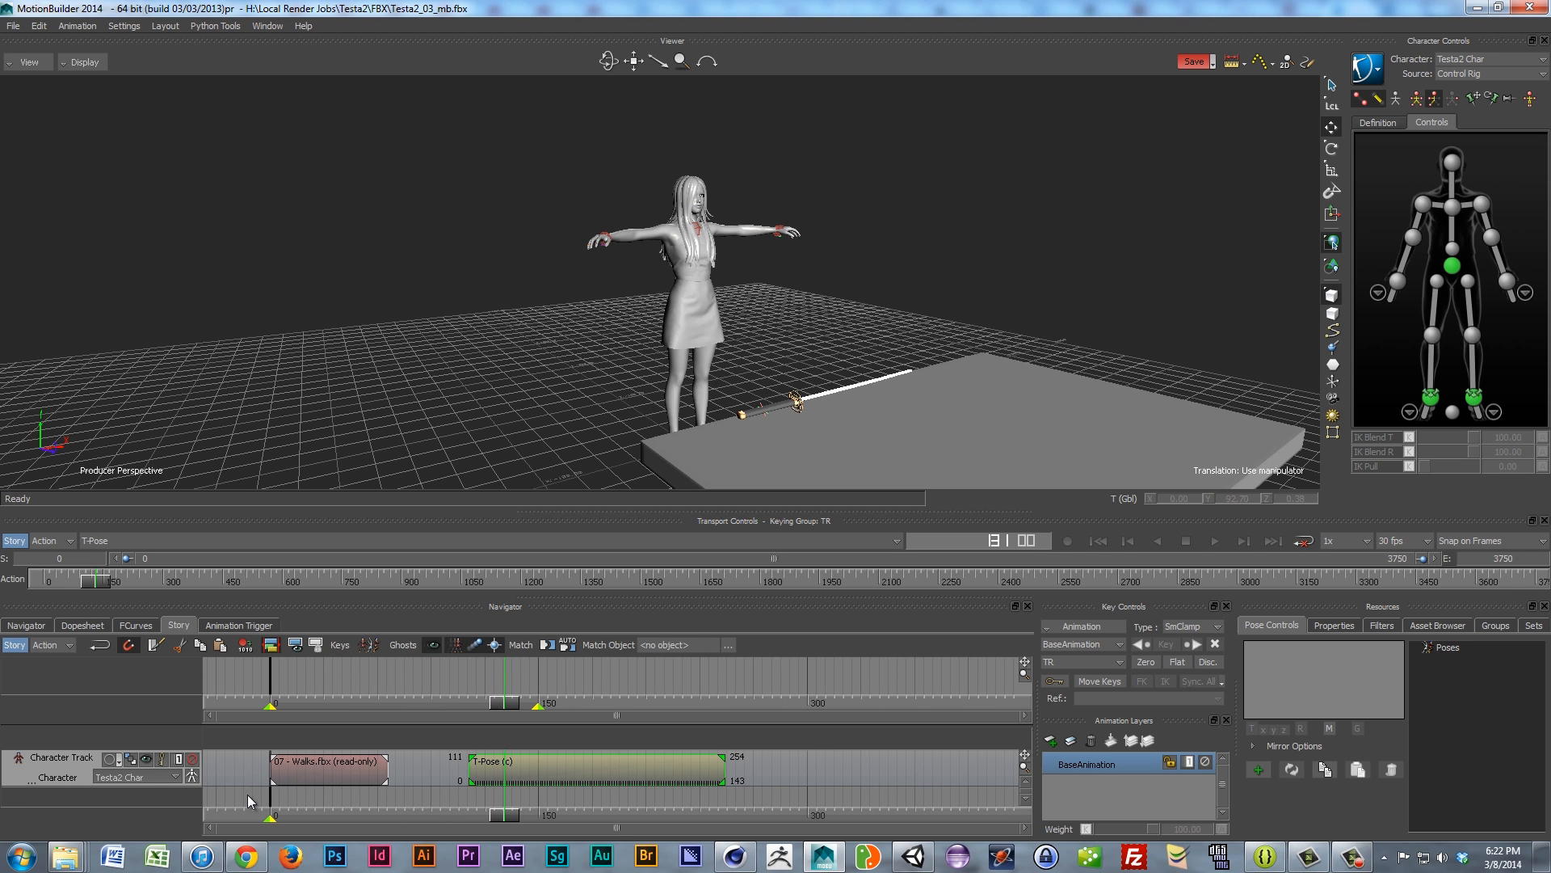
pyautogui.keyDown('ctrl'); pyautogui.moveTo(313, 768); pyautogui.dragTo(800, 781); pyautogui.keyUp('ctrl')
pyautogui.moveTo(606, 788); pyautogui.dragTo(660, 774)
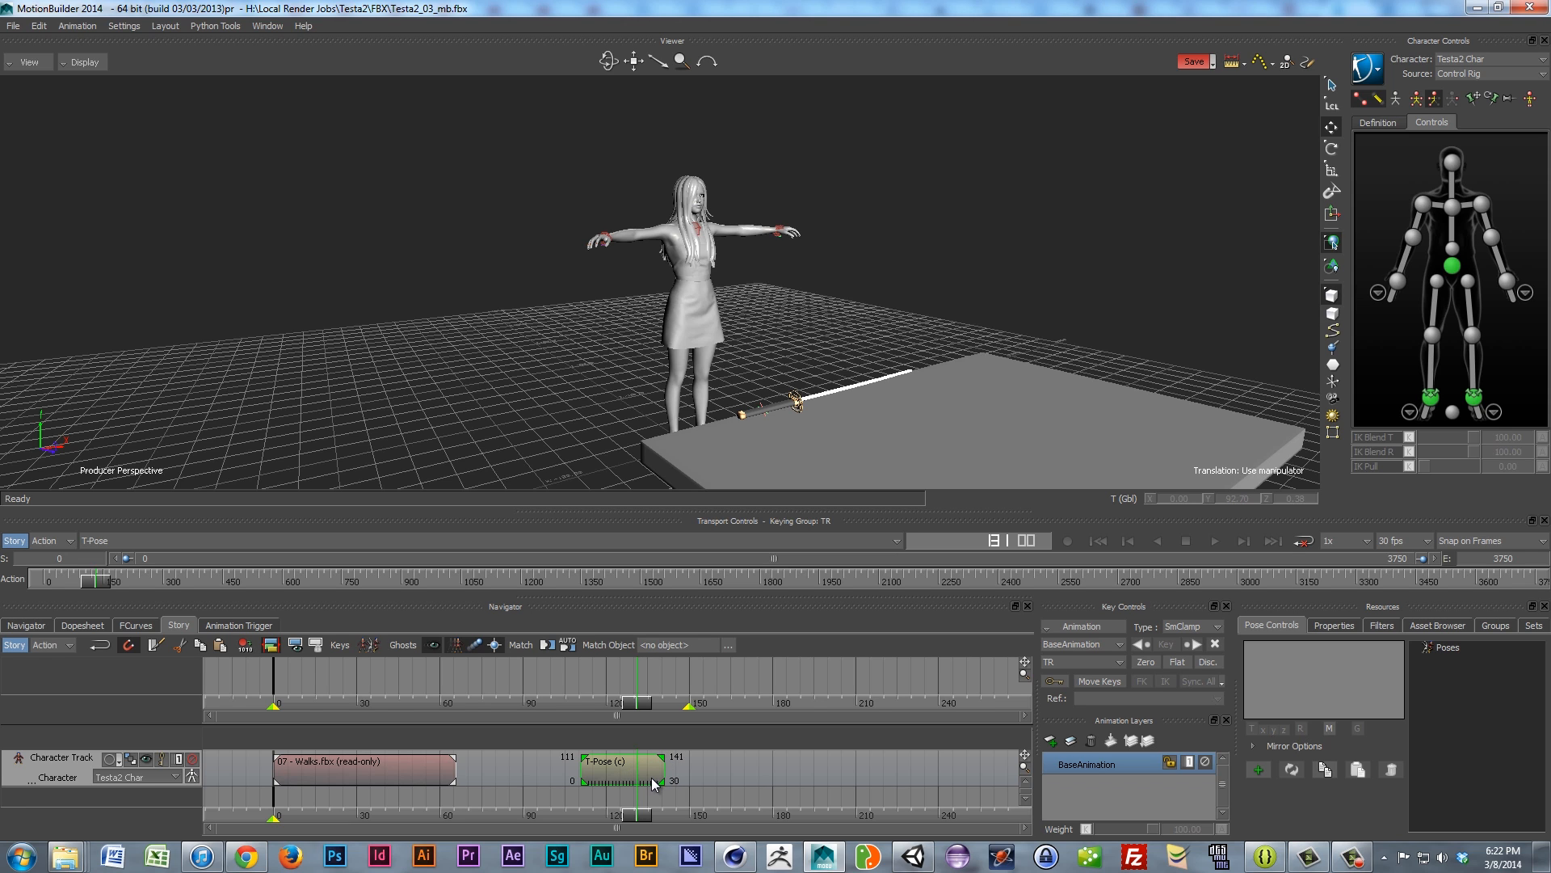
pyautogui.moveTo(357, 768); pyautogui.dragTo(433, 768)
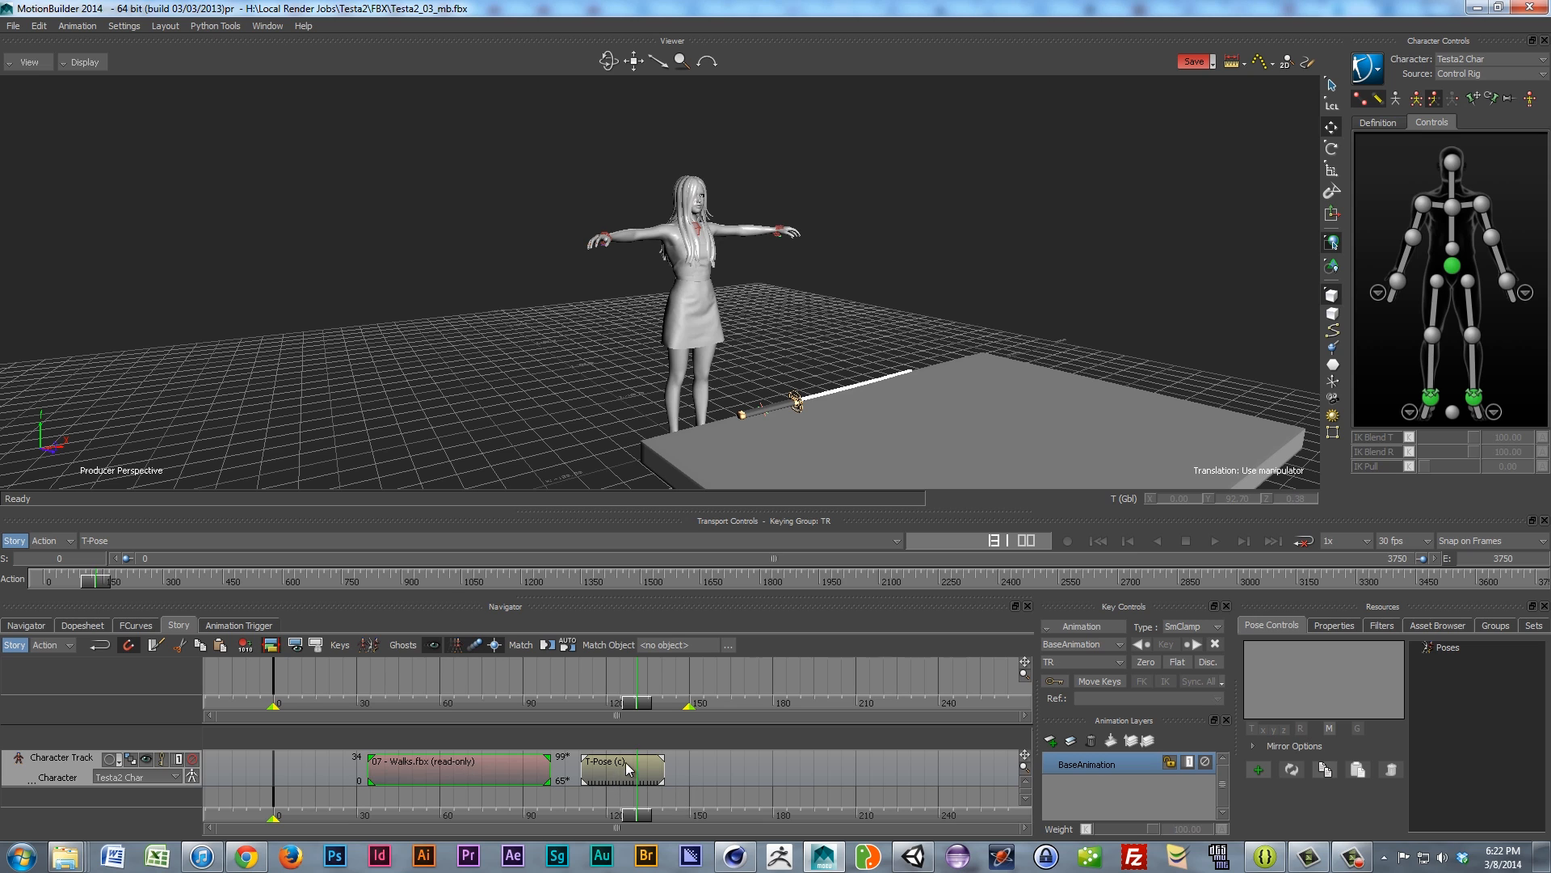
pyautogui.moveTo(618, 761); pyautogui.dragTo(298, 784)
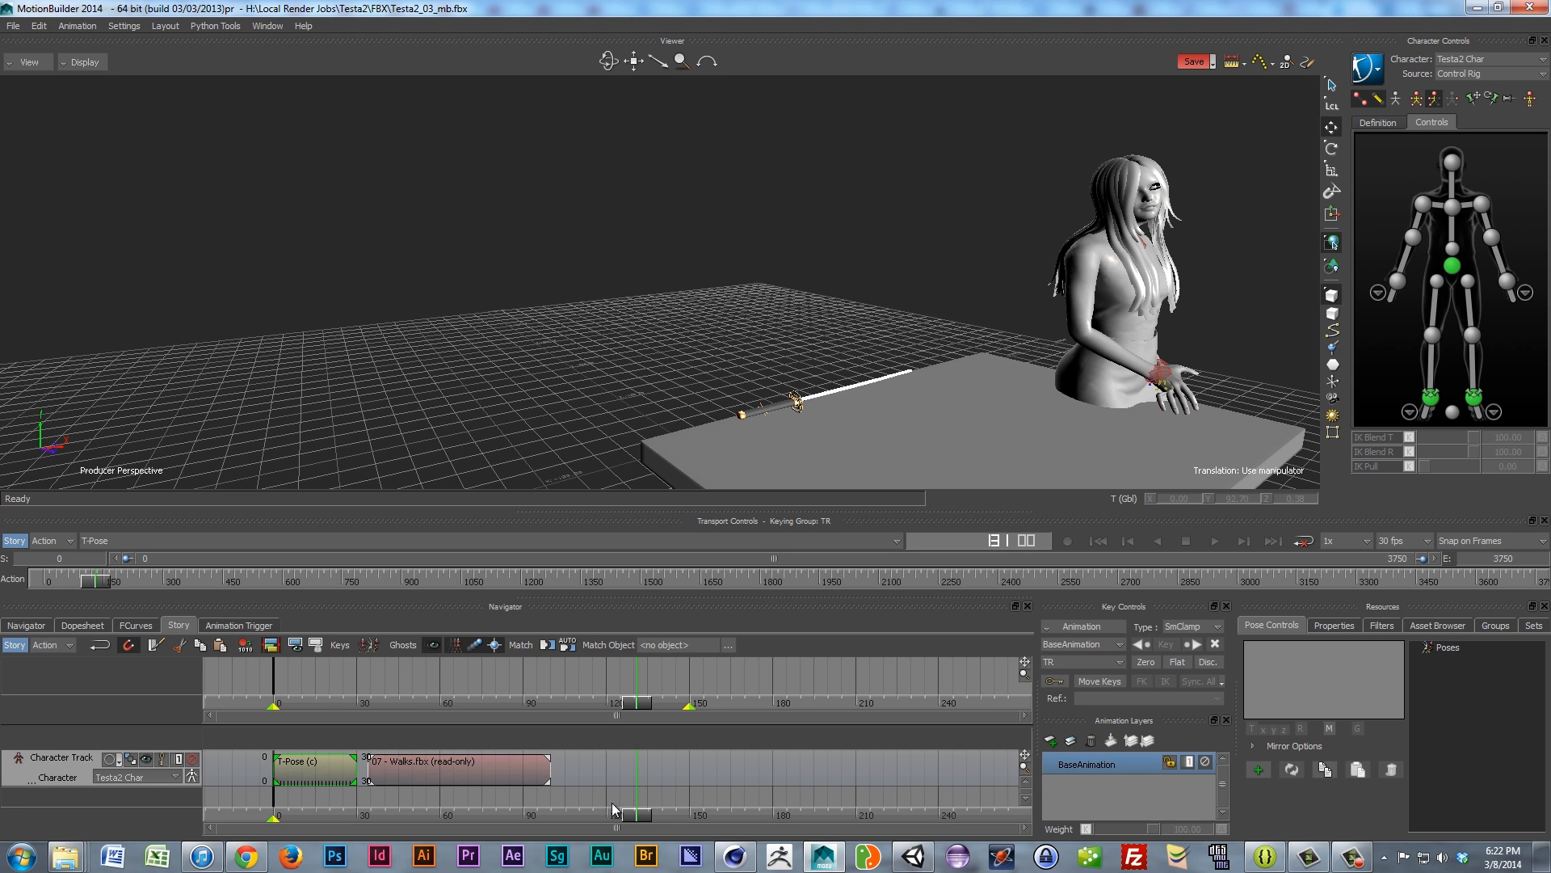
# Step: Lengthen the T-Pose clip to frame 40 and overlap the Walks clip onto its end
pyautogui.moveTo(638, 813)
pyautogui.mouseDown()
pyautogui.moveTo(303, 814)
pyautogui.moveTo(337, 814)
pyautogui.mouseUp()
pyautogui.moveTo(451, 771); pyautogui.dragTo(545, 772)
pyautogui.moveTo(356, 770); pyautogui.dragTo(385, 770)
pyautogui.moveTo(534, 772); pyautogui.dragTo(434, 771)
pyautogui.moveTo(347, 816); pyautogui.dragTo(386, 829)
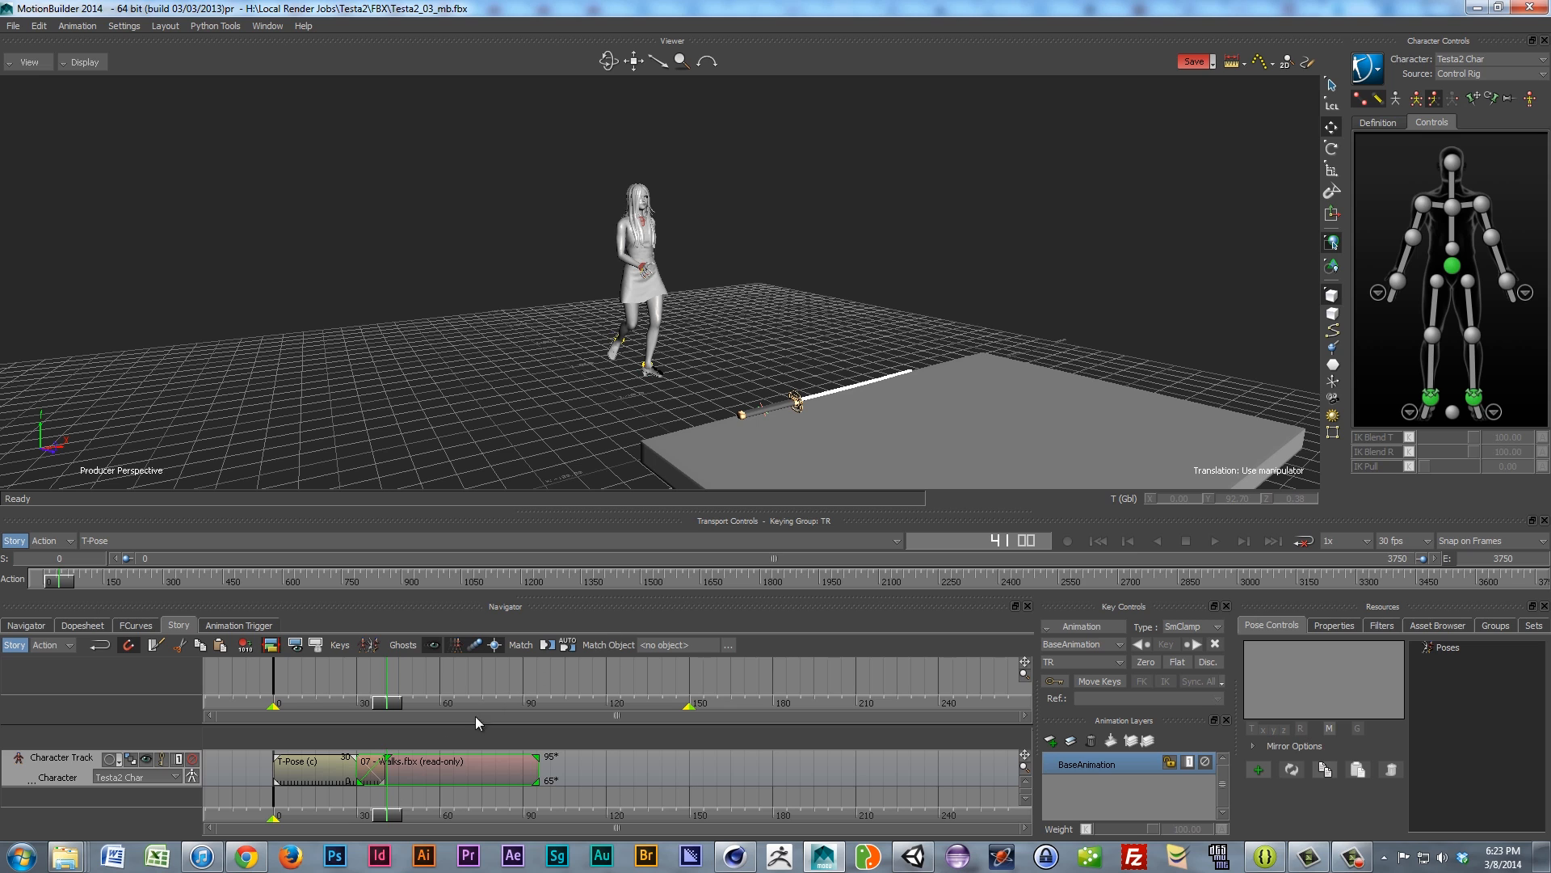
pyautogui.moveTo(386, 810); pyautogui.dragTo(413, 867)
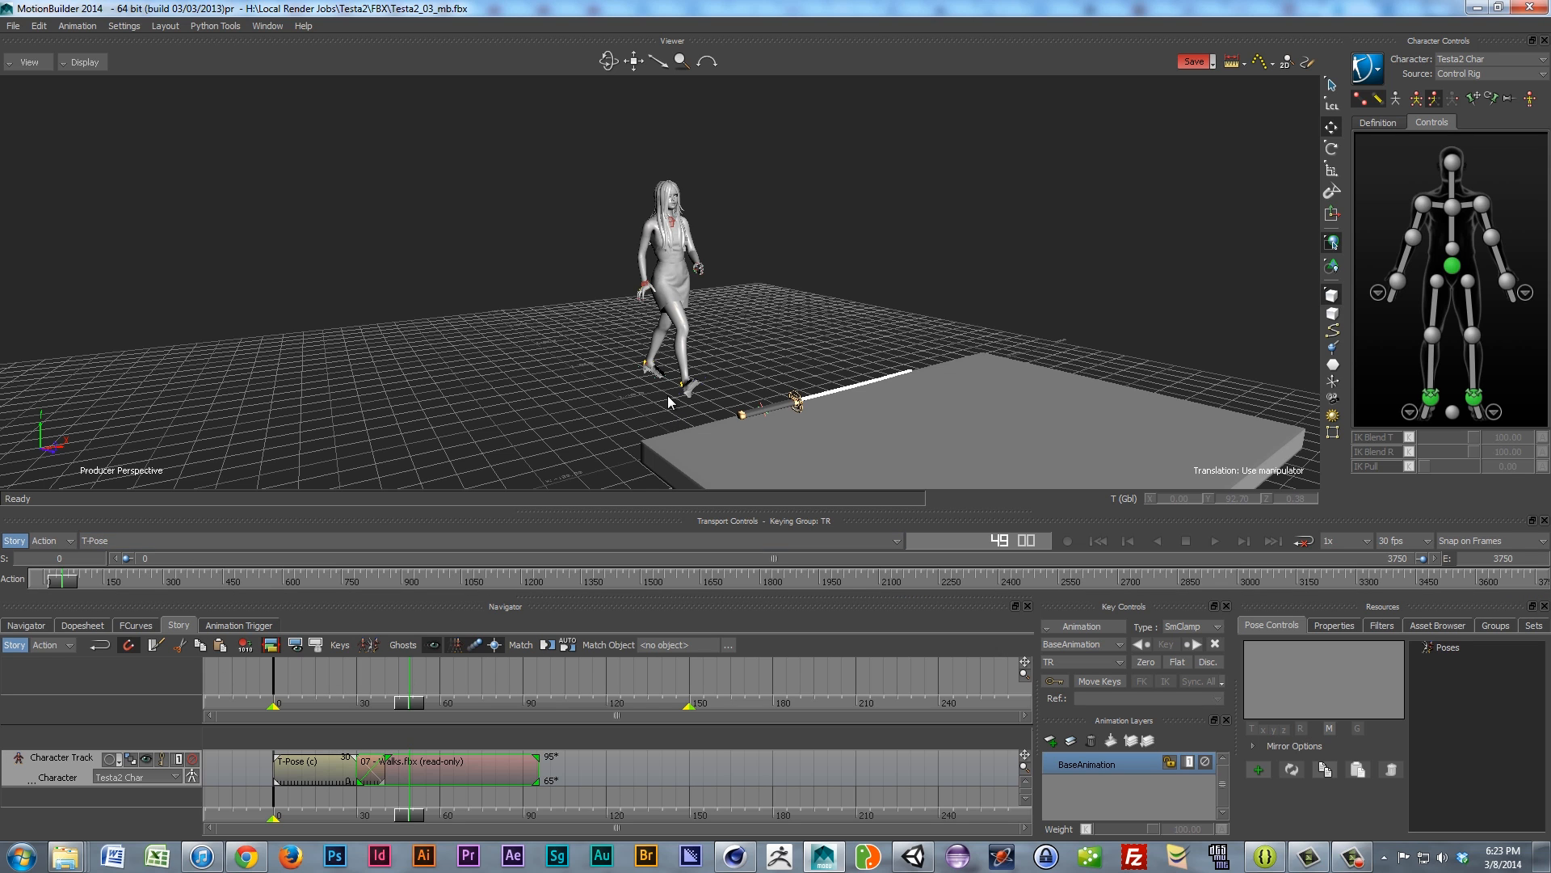
# Step: View the character from three-quarter and near-front angles while scrubbing through the walk
pyautogui.scroll(8, 651, 287)
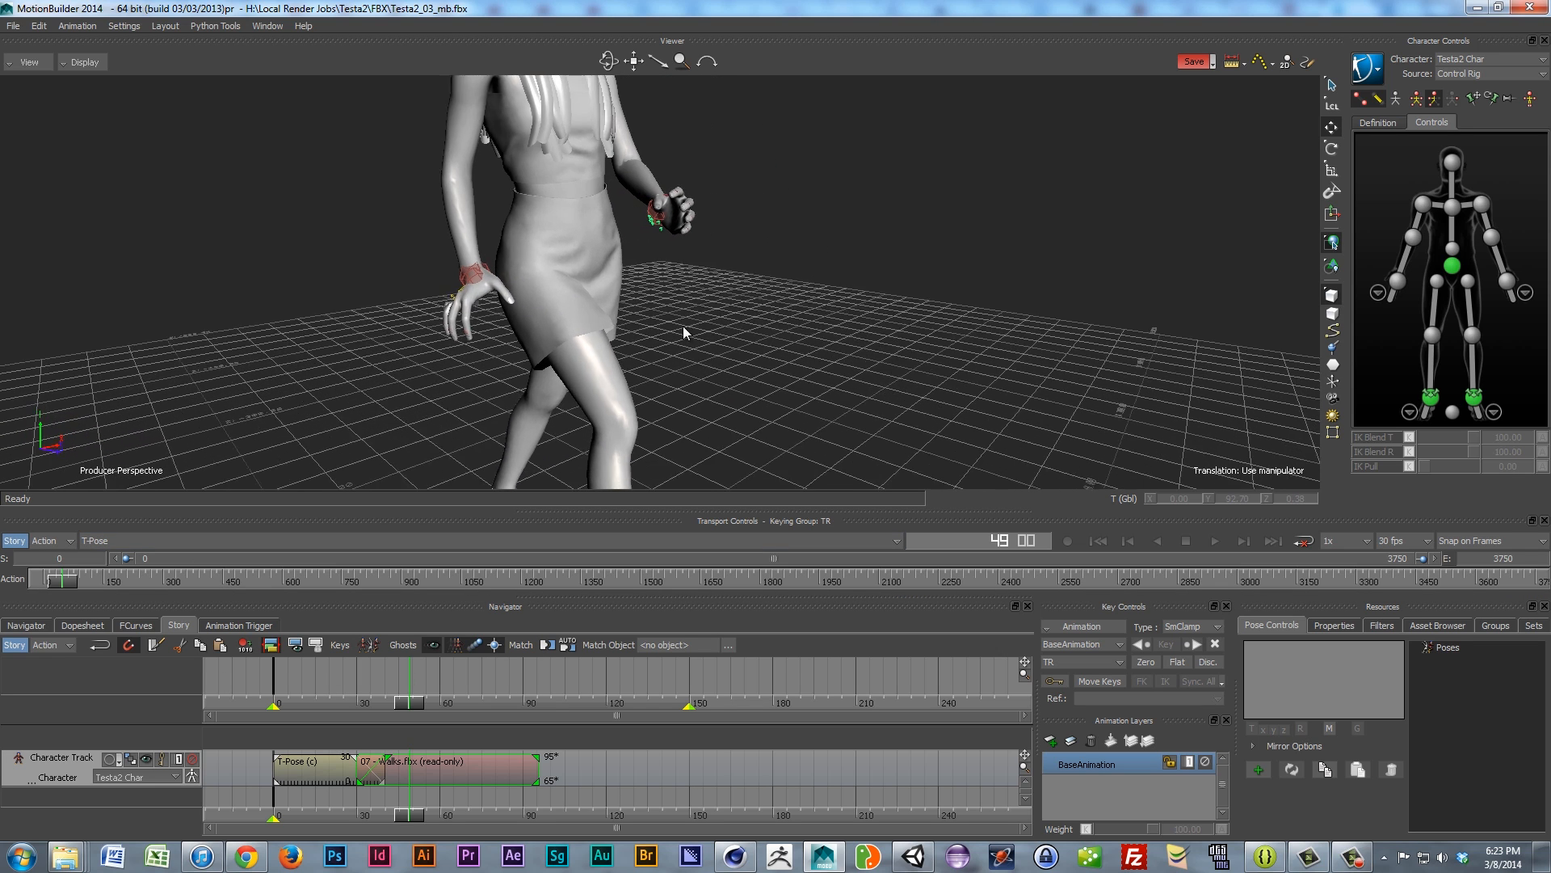
pyautogui.keyDown('ctrl'); pyautogui.keyDown('shift'); pyautogui.moveTo(679, 326); pyautogui.dragTo(608, 333); pyautogui.keyUp('shift'); pyautogui.keyUp('ctrl')
pyautogui.keyDown('shift'); pyautogui.moveTo(252, 353); pyautogui.dragTo(1247, 184); pyautogui.keyUp('shift')
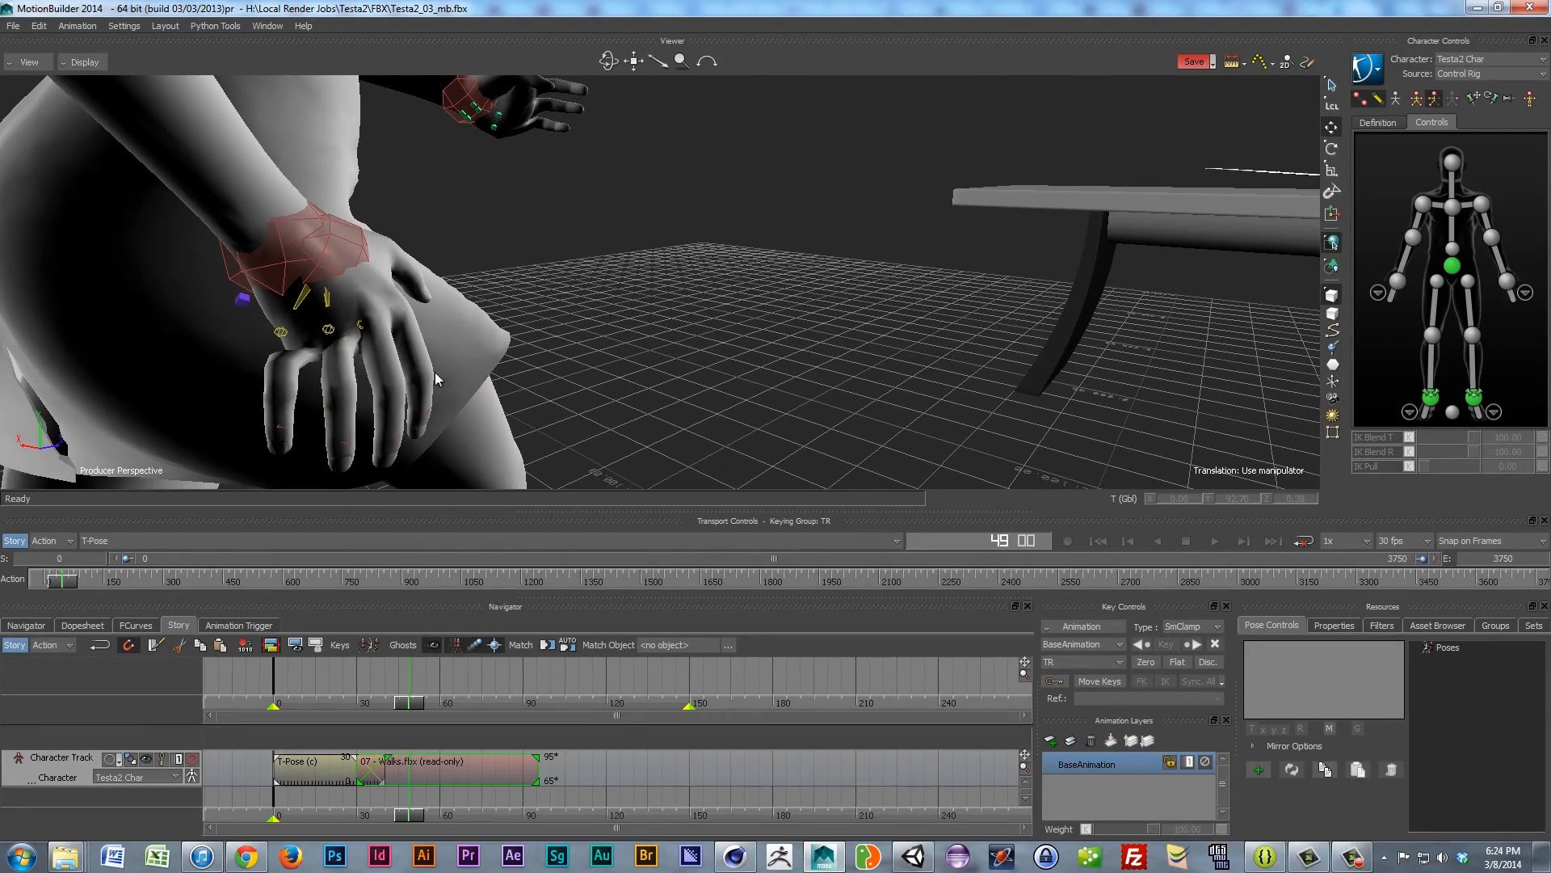
pyautogui.keyDown('ctrl'); pyautogui.moveTo(435, 373); pyautogui.dragTo(540, 312); pyautogui.keyUp('ctrl')
pyautogui.keyDown('ctrl'); pyautogui.keyDown('shift'); pyautogui.moveTo(703, 290); pyautogui.dragTo(634, 313); pyautogui.keyUp('shift'); pyautogui.keyUp('ctrl')
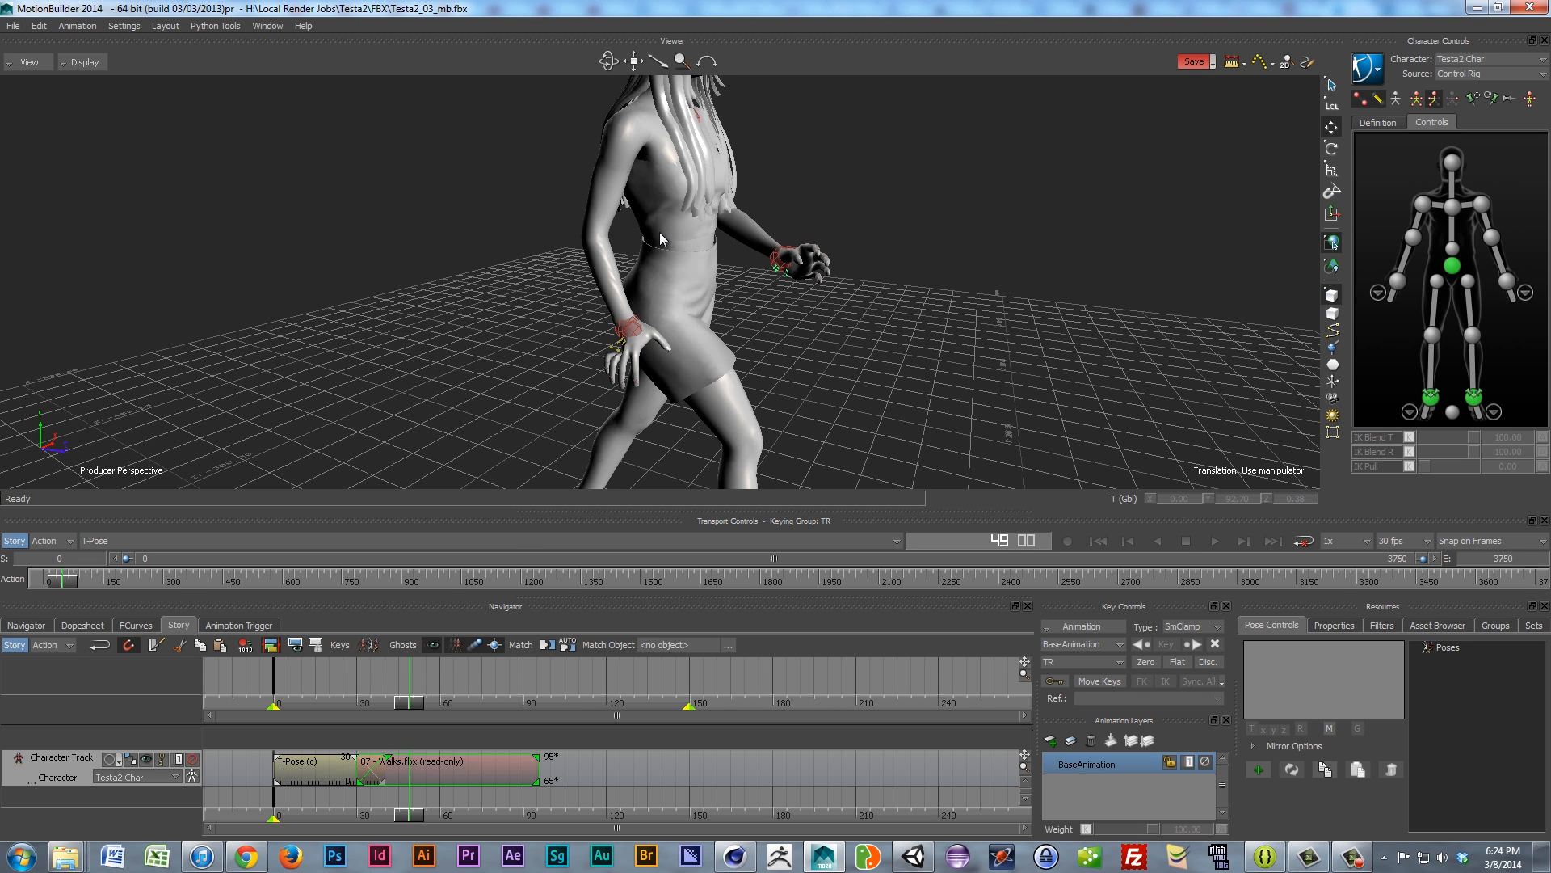
pyautogui.scroll(-3, 662, 231)
pyautogui.keyDown('ctrl'); pyautogui.keyDown('shift'); pyautogui.moveTo(640, 245); pyautogui.dragTo(506, 275); pyautogui.keyUp('shift'); pyautogui.keyUp('ctrl')
pyautogui.moveTo(410, 812)
pyautogui.mouseDown()
pyautogui.moveTo(463, 822)
pyautogui.moveTo(374, 818)
pyautogui.moveTo(429, 826)
pyautogui.moveTo(415, 826)
pyautogui.mouseUp()
pyautogui.scroll(-5, 608, 316)
pyautogui.keyDown('shift'); pyautogui.moveTo(668, 342); pyautogui.dragTo(683, 408); pyautogui.keyUp('shift')
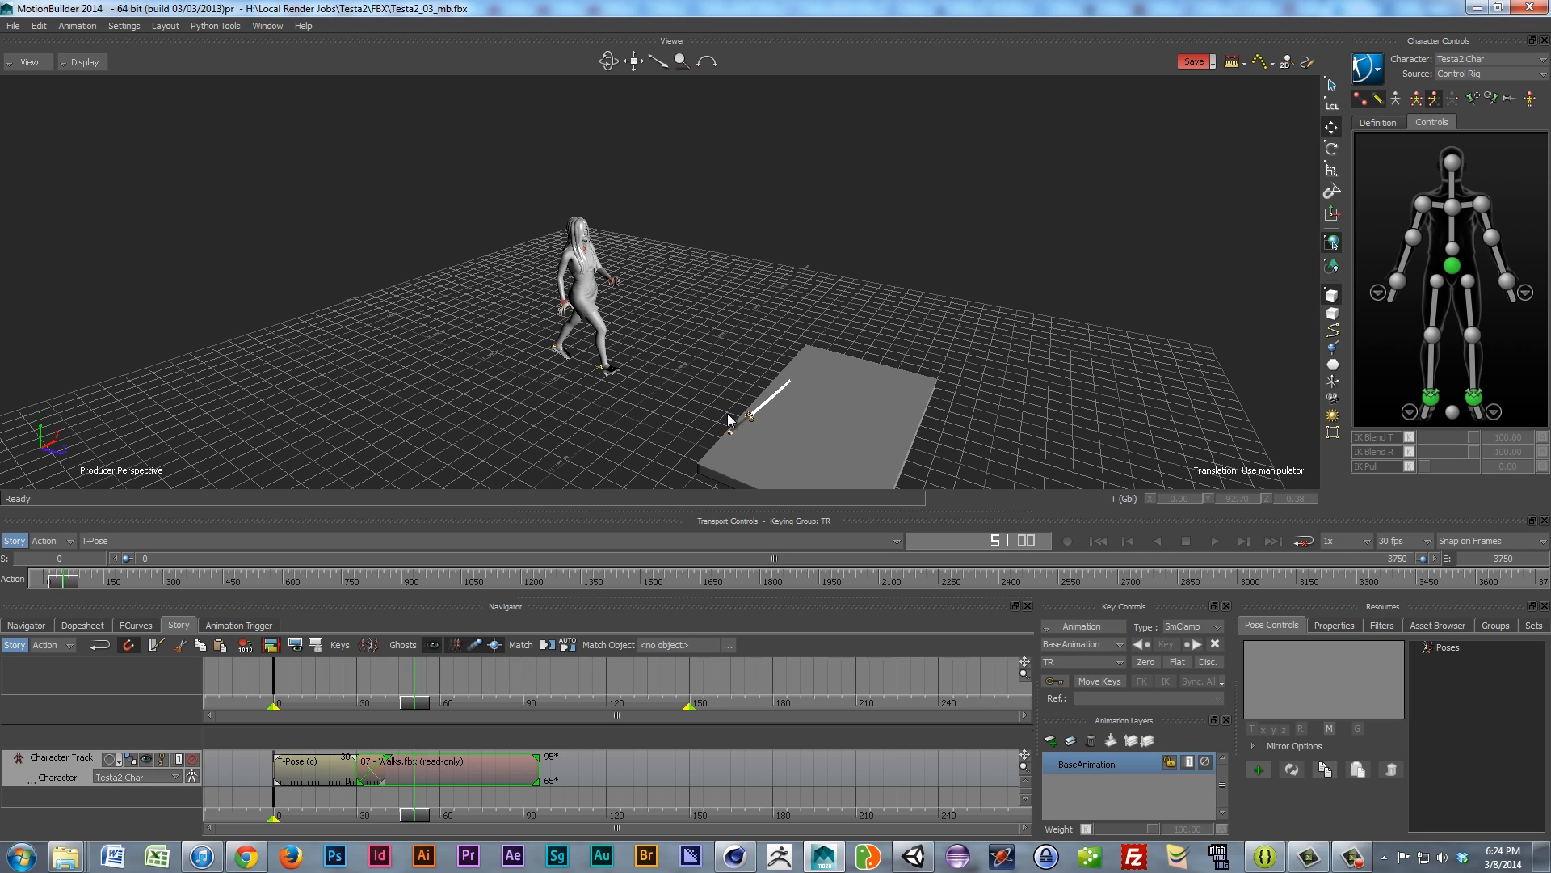
pyautogui.keyDown('ctrl'); pyautogui.keyDown('shift'); pyautogui.moveTo(573, 345); pyautogui.dragTo(515, 361); pyautogui.keyUp('shift'); pyautogui.keyUp('ctrl')
pyautogui.scroll(2, 577, 304)
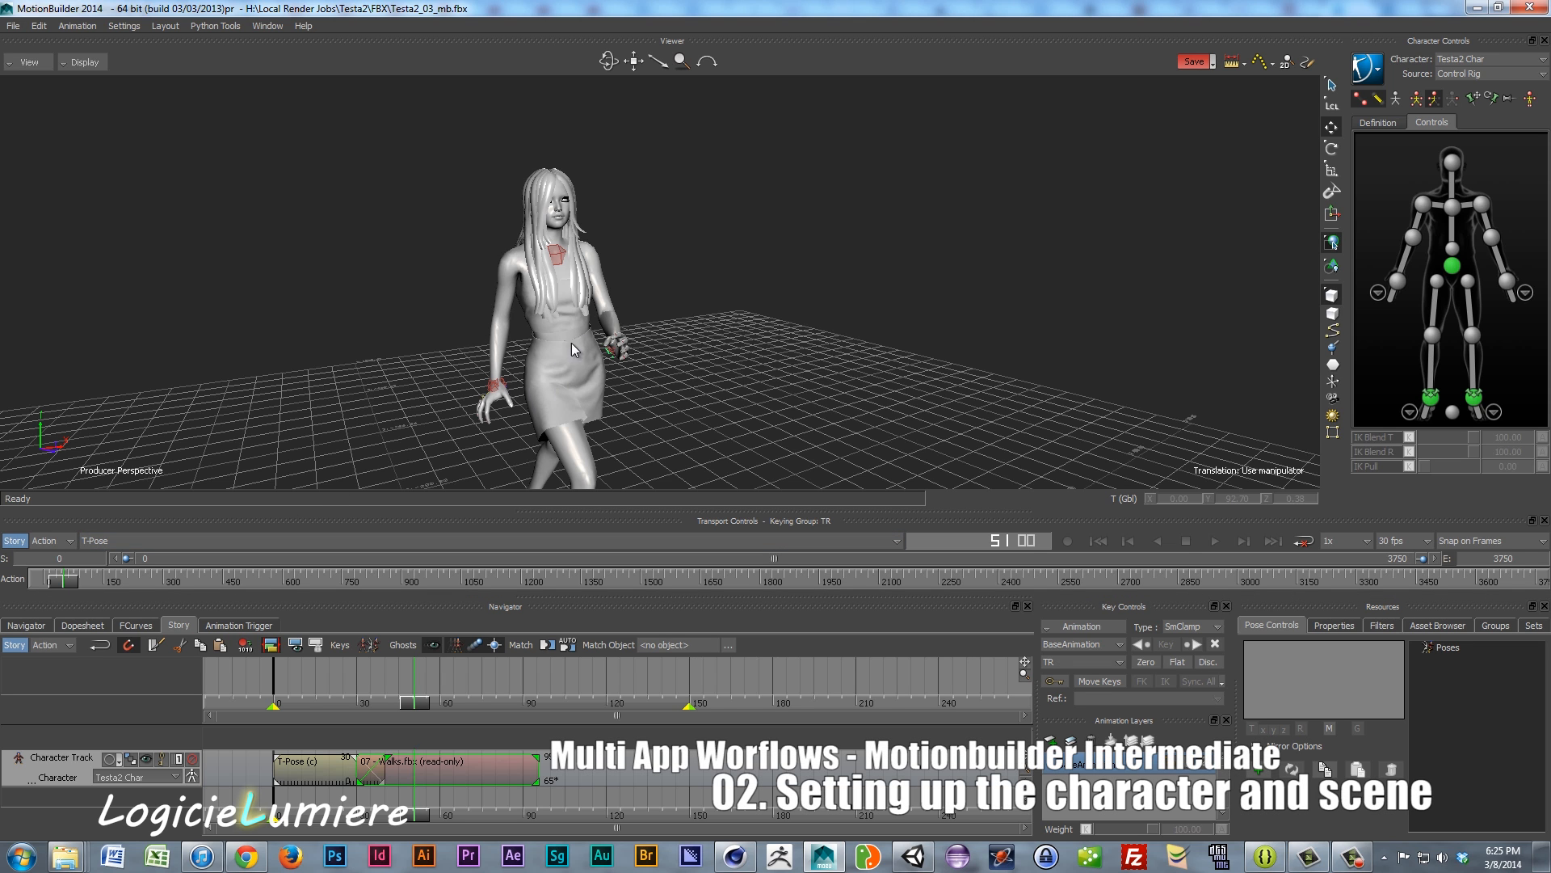
pyautogui.scroll(-5, 549, 358)
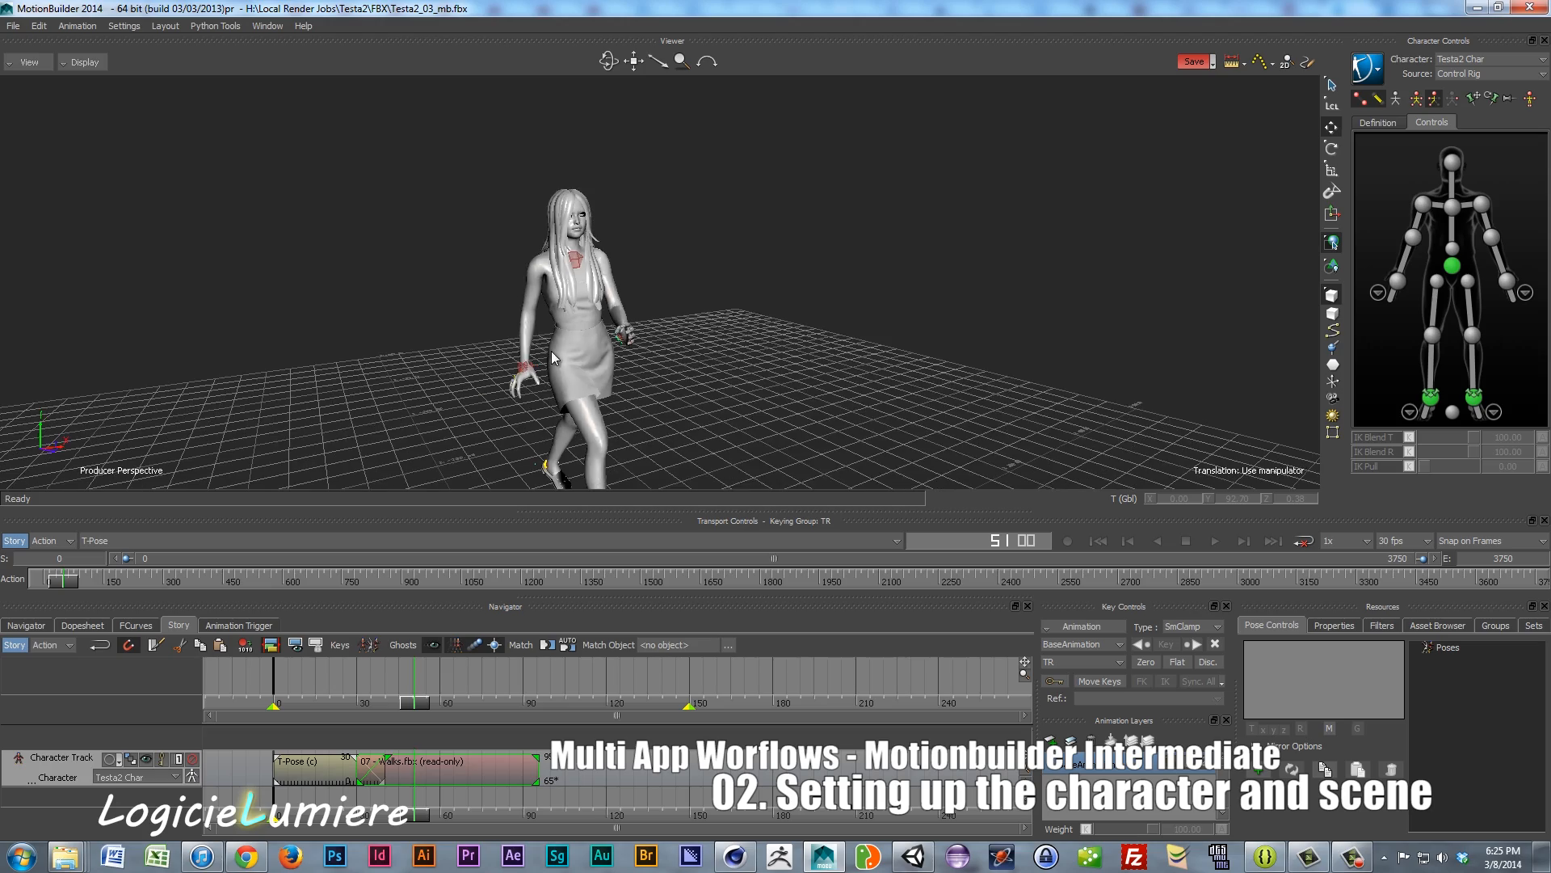
pyautogui.keyDown('shift'); pyautogui.moveTo(558, 345); pyautogui.dragTo(649, 285); pyautogui.keyUp('shift')
pyautogui.scroll(5, 585, 336)
pyautogui.keyDown('ctrl'); pyautogui.keyDown('shift'); pyautogui.moveTo(585, 336); pyautogui.dragTo(612, 363); pyautogui.keyUp('shift'); pyautogui.keyUp('ctrl')
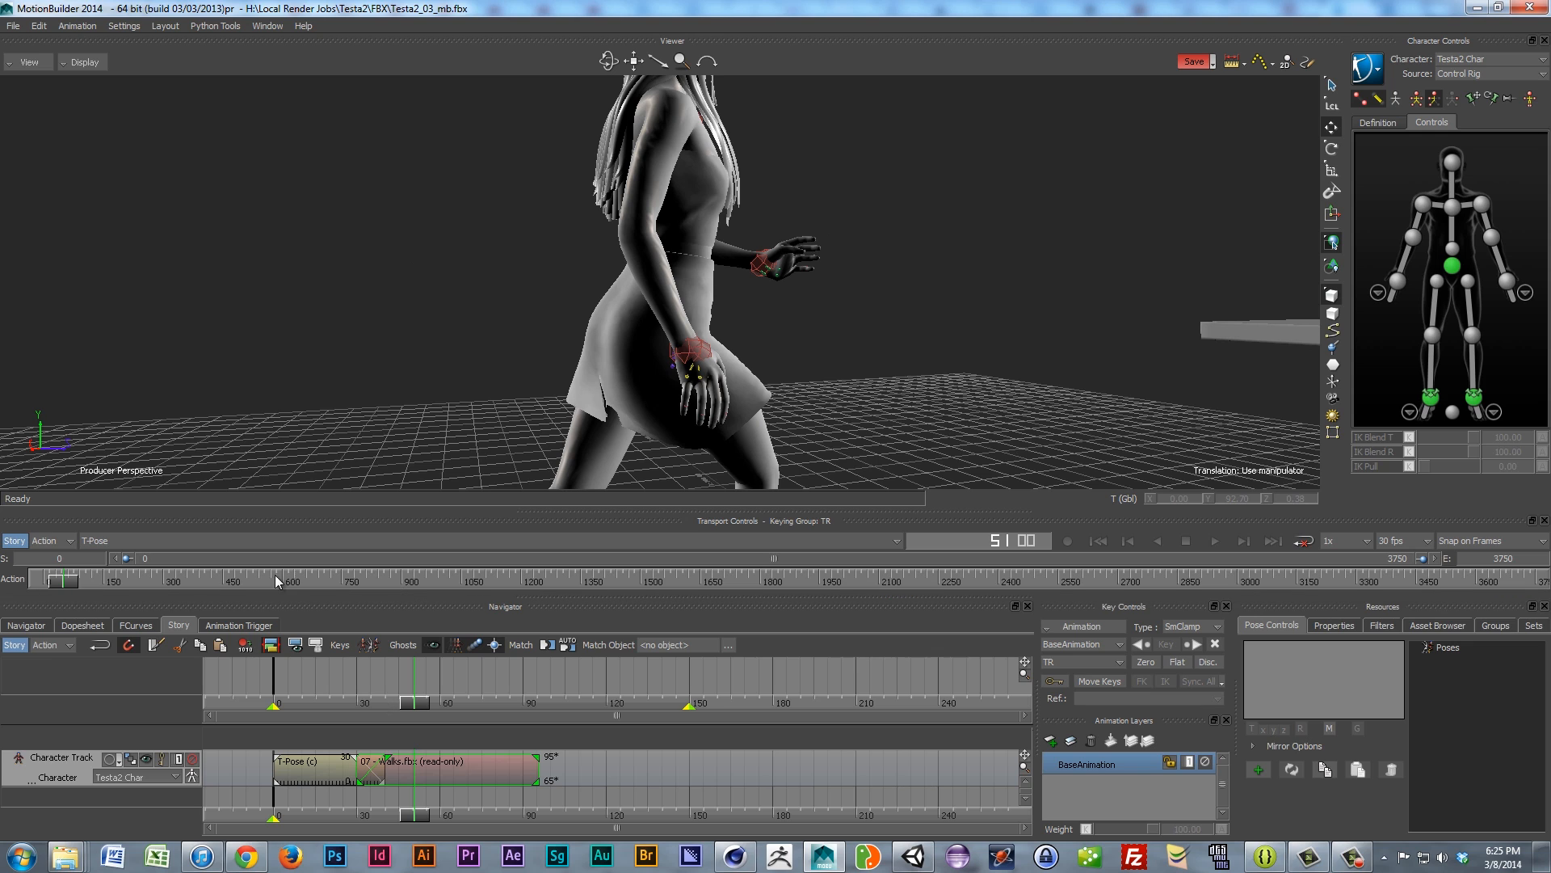
# Step: Add a Character Override subtrack under the Character Track and expand it in an enlarged Story area
pyautogui.rightClick(58, 760)
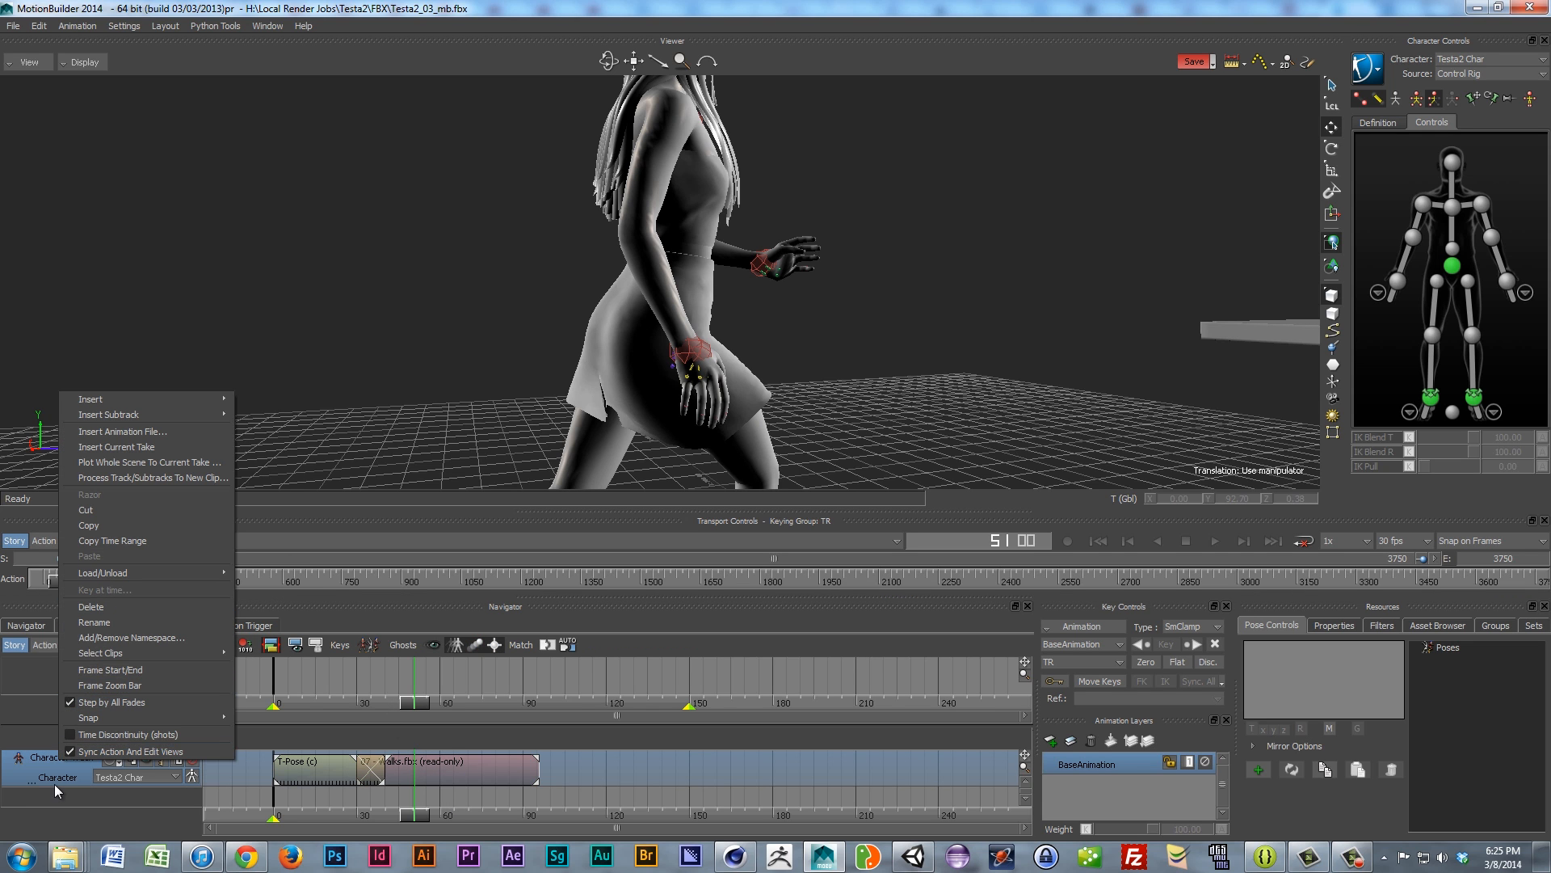
pyautogui.moveTo(147, 415)
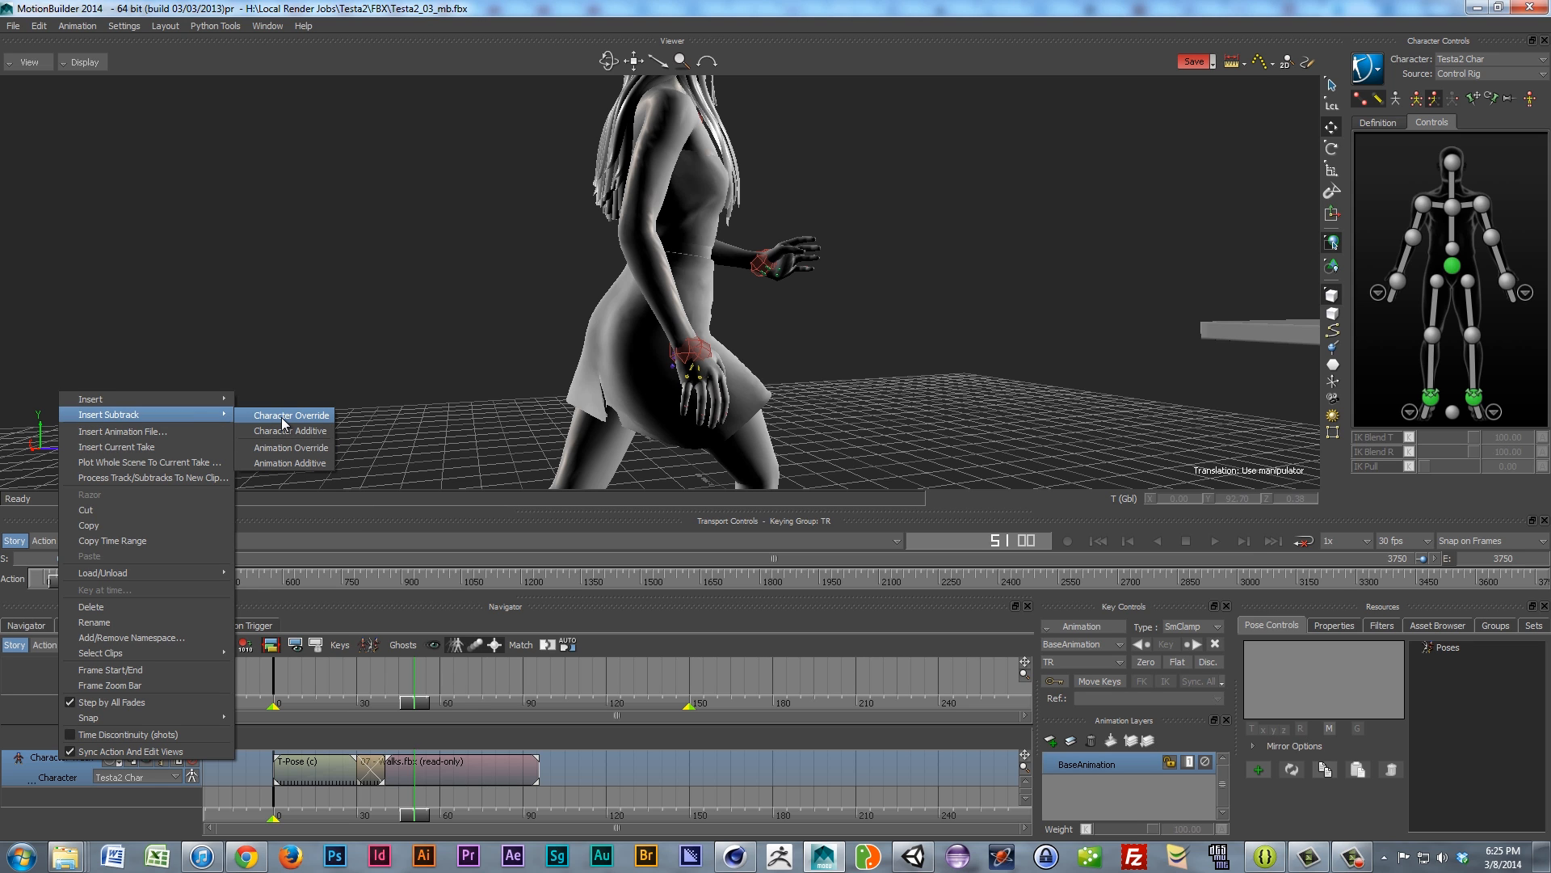
pyautogui.click(281, 417)
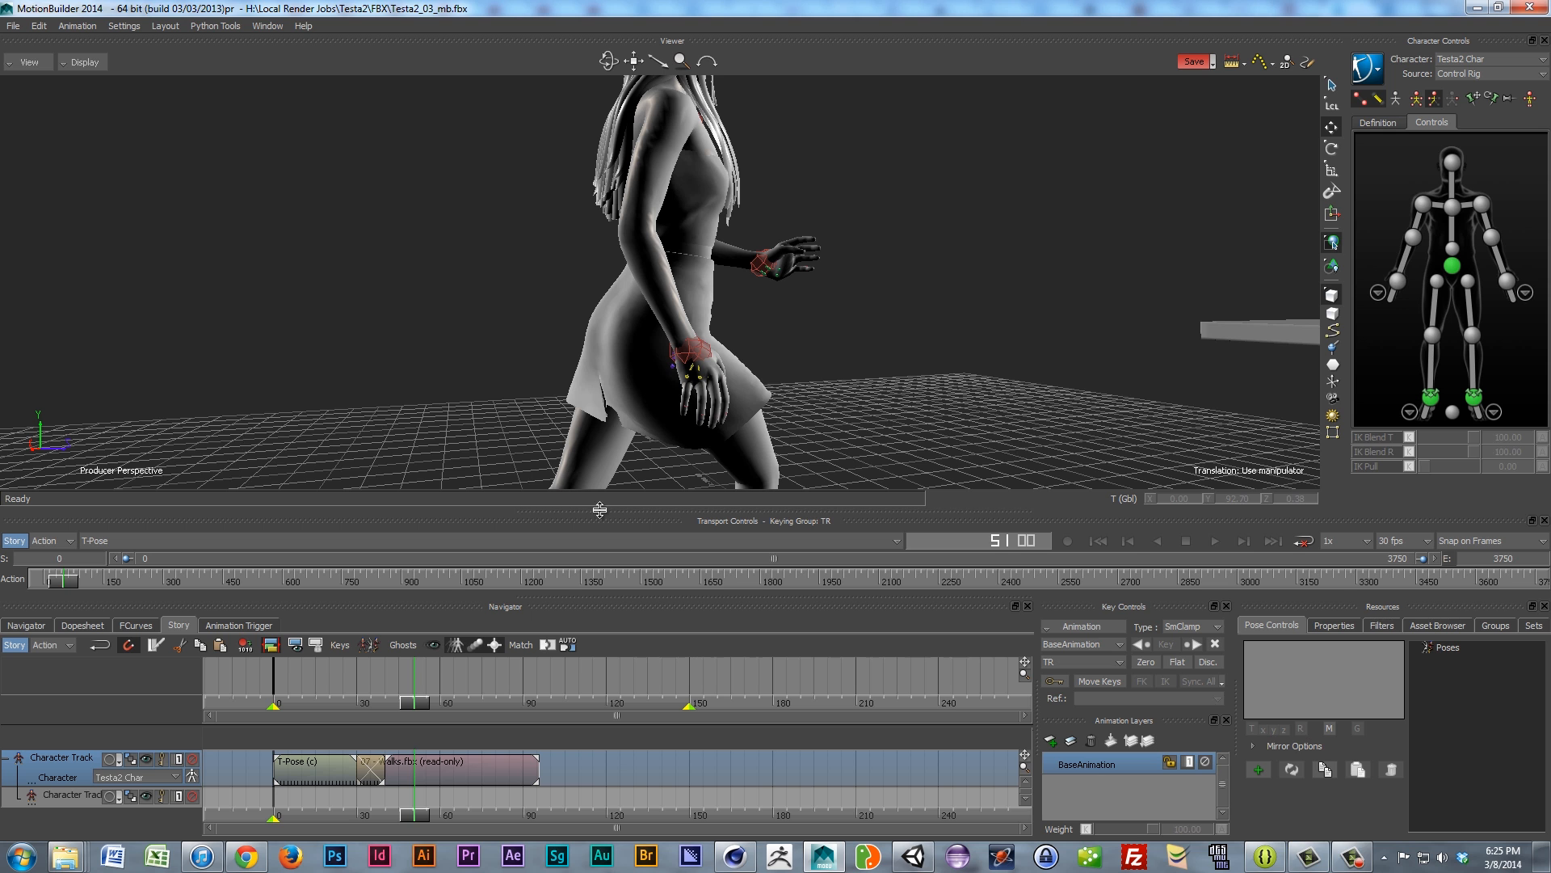
pyautogui.moveTo(600, 508); pyautogui.dragTo(615, 386)
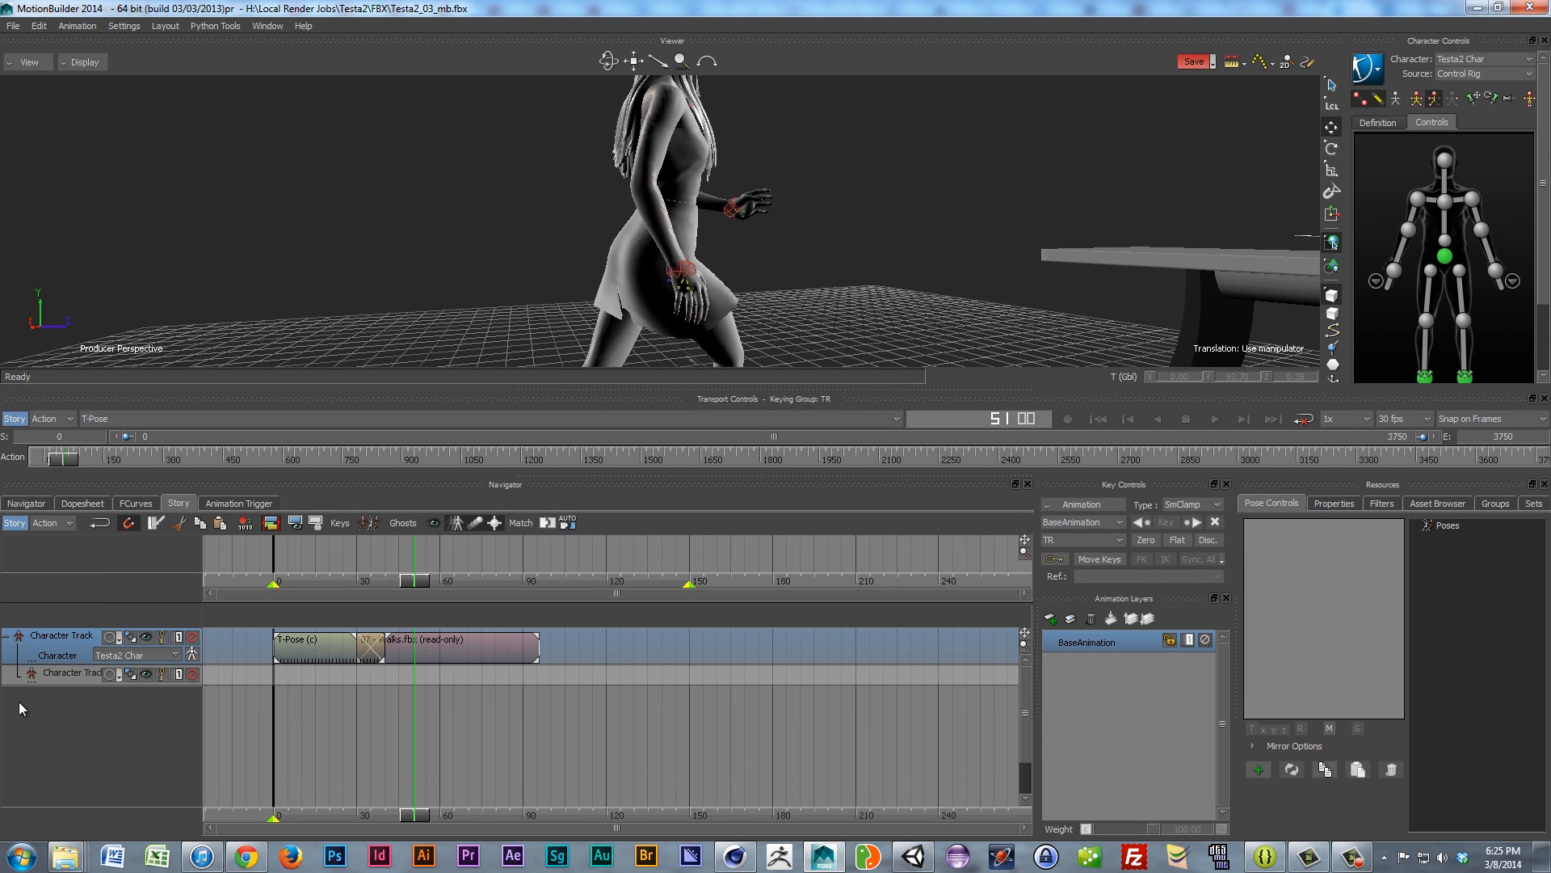
pyautogui.moveTo(48, 684); pyautogui.dragTo(41, 717)
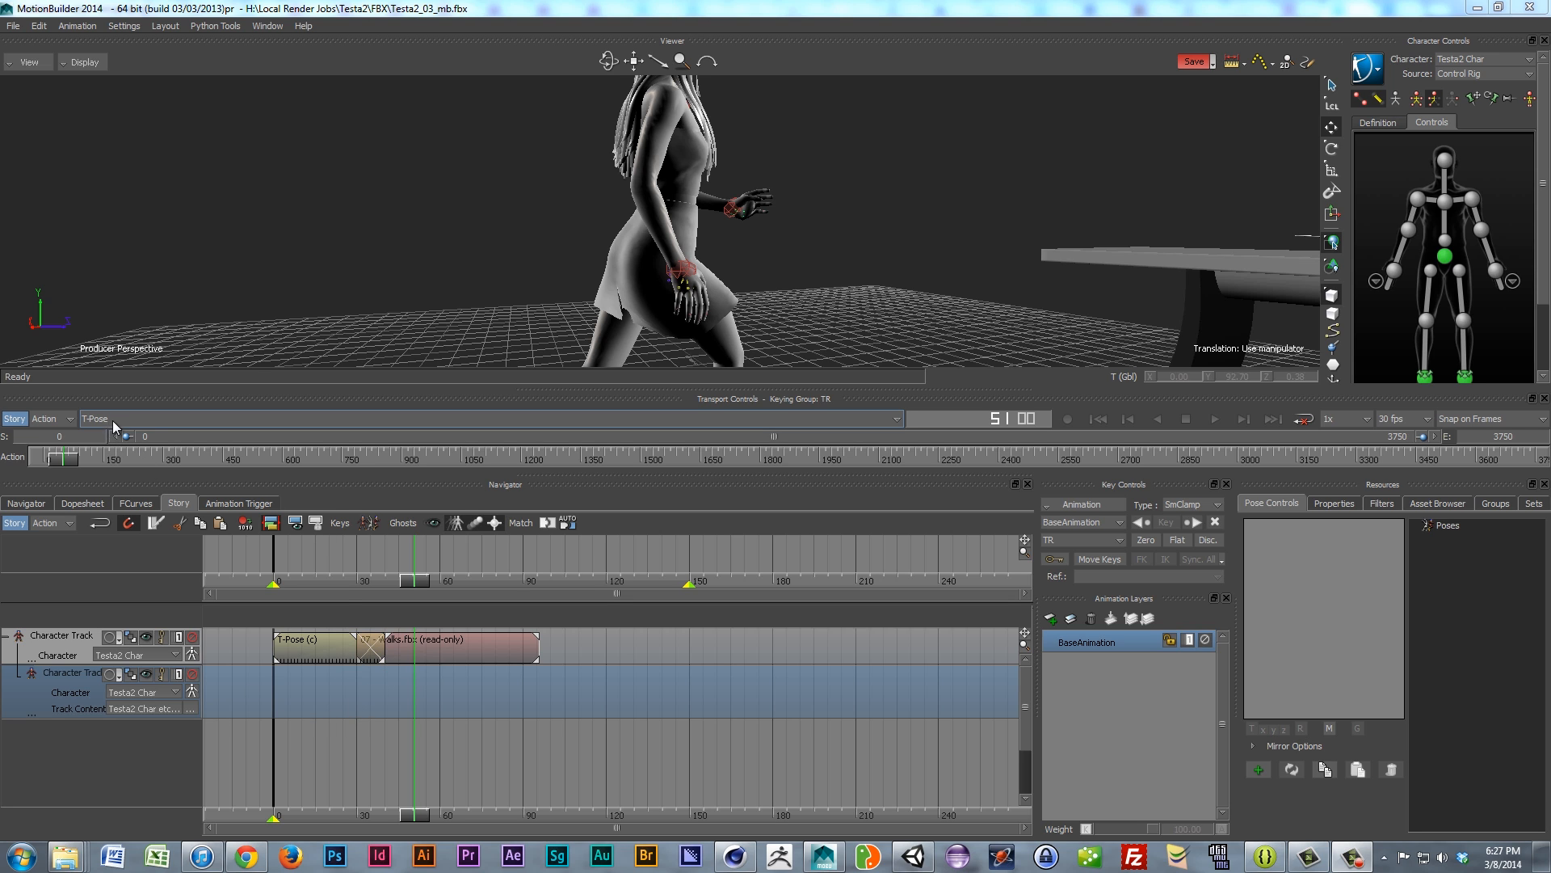
# Step: Insert the T-Pose take into the subtrack and shorten the T-Pose 1 clip to about frame 177
pyautogui.rightClick(407, 692)
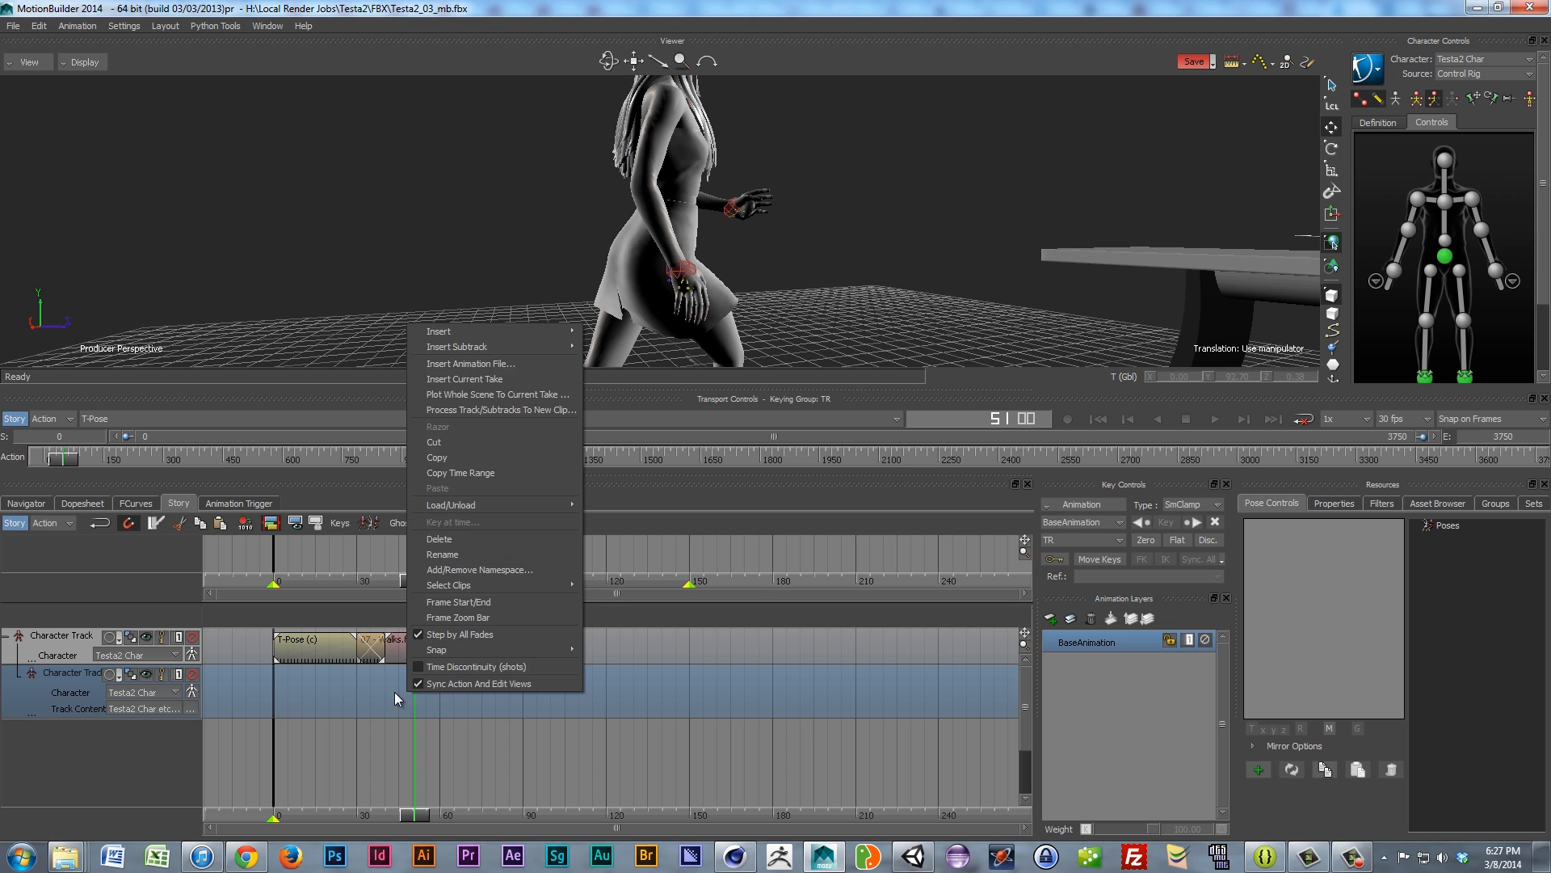
pyautogui.click(483, 379)
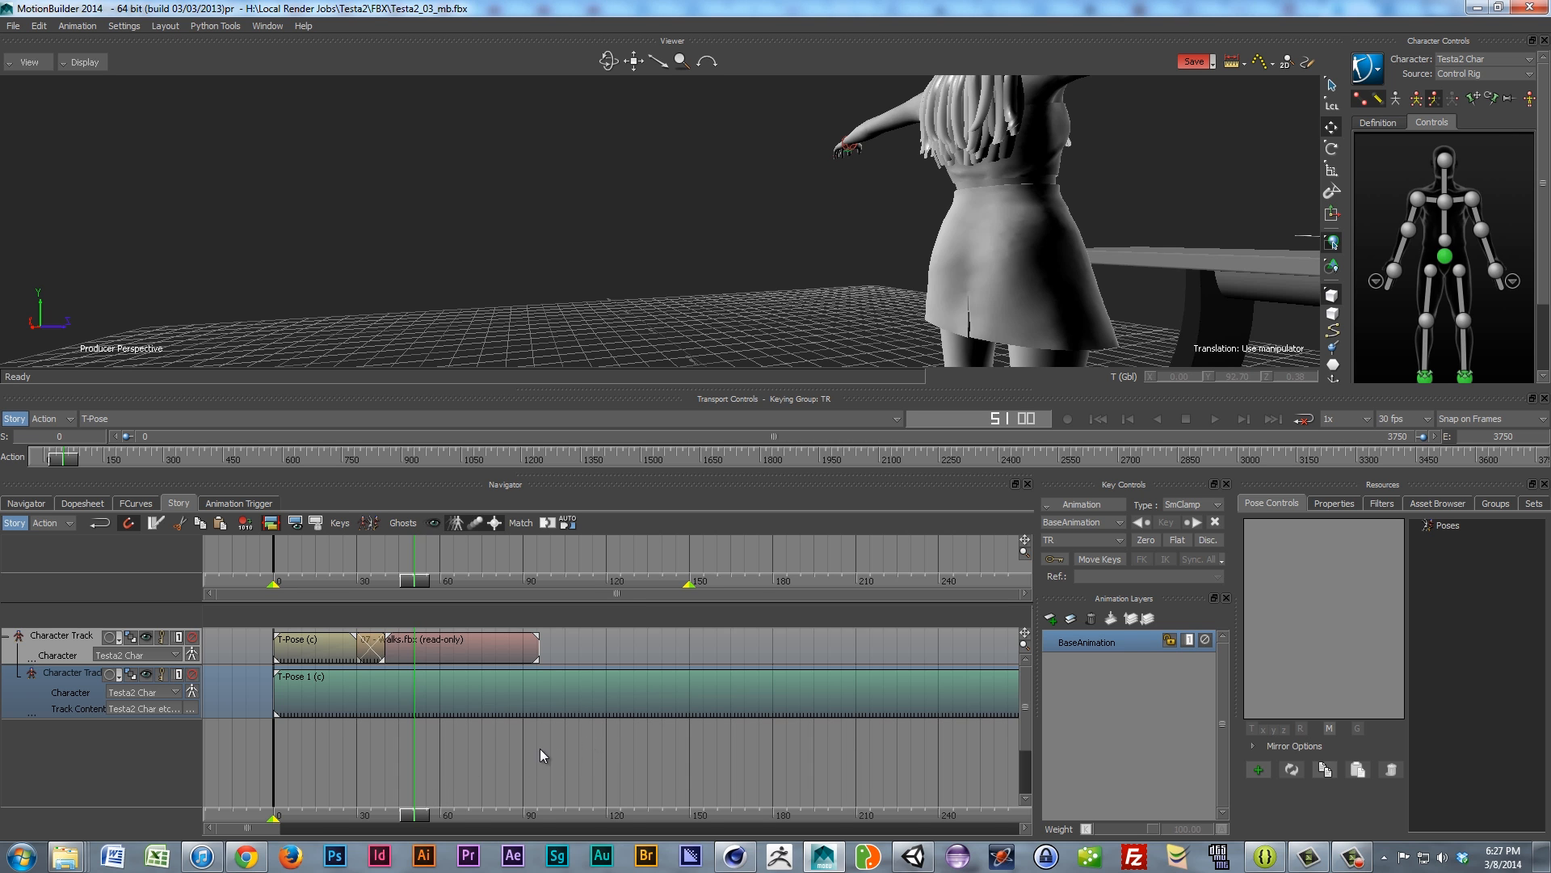
pyautogui.keyDown('ctrl'); pyautogui.moveTo(561, 743); pyautogui.dragTo(372, 744); pyautogui.keyUp('ctrl')
pyautogui.keyDown('ctrl'); pyautogui.moveTo(590, 755); pyautogui.dragTo(373, 744); pyautogui.keyUp('ctrl')
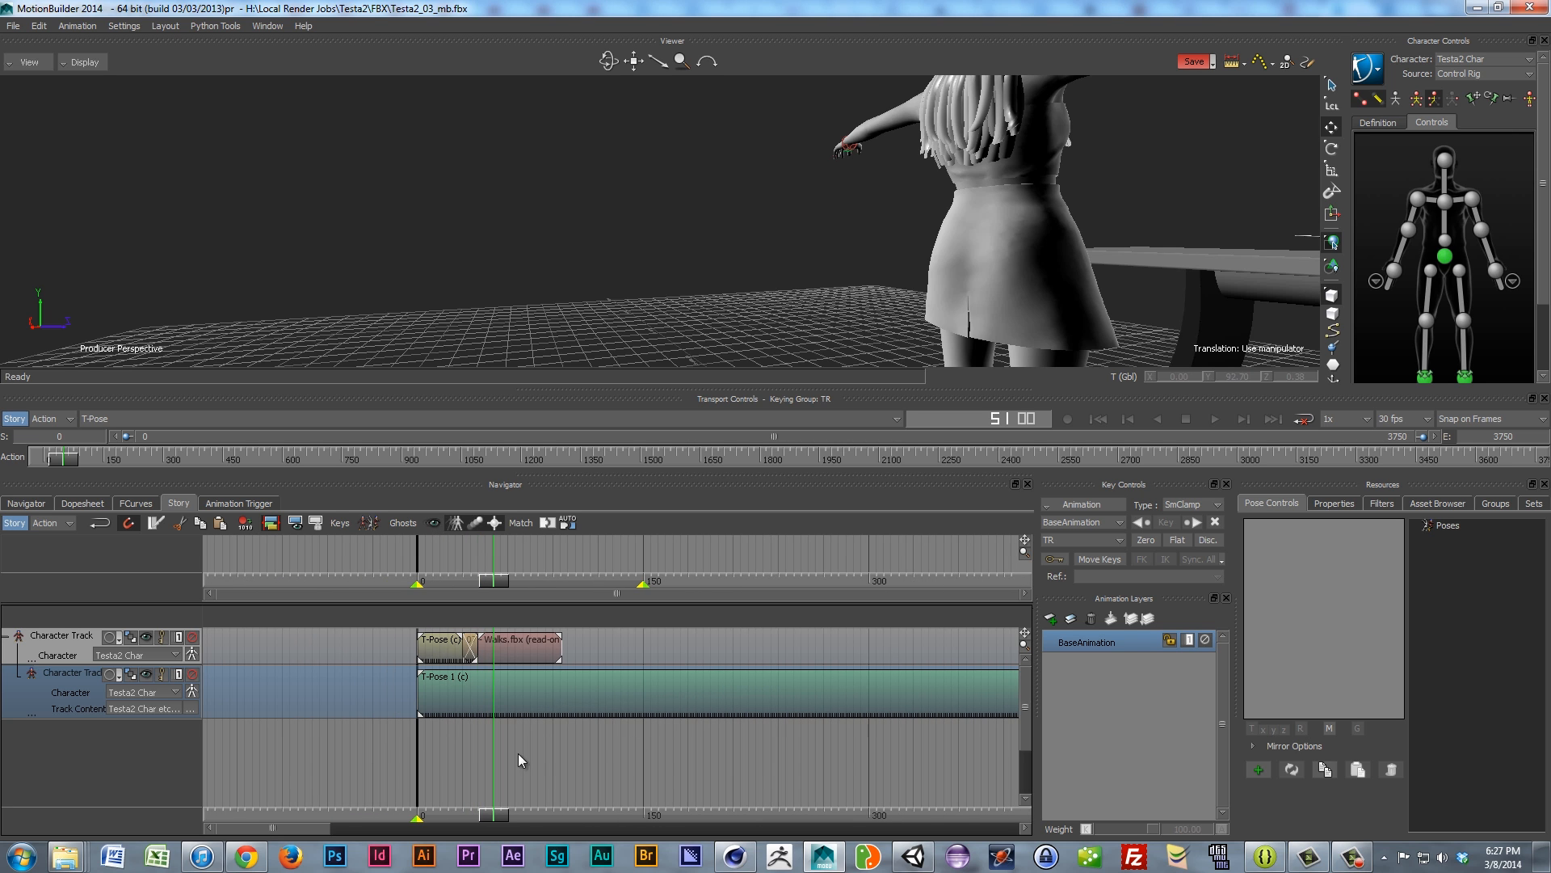
pyautogui.keyDown('ctrl'); pyautogui.moveTo(532, 753); pyautogui.dragTo(445, 744); pyautogui.keyUp('ctrl')
pyautogui.keyDown('ctrl'); pyautogui.moveTo(664, 731); pyautogui.dragTo(485, 737); pyautogui.keyUp('ctrl')
pyautogui.keyDown('ctrl'); pyautogui.moveTo(695, 734); pyautogui.dragTo(486, 753); pyautogui.keyUp('ctrl')
pyautogui.keyDown('shift'); pyautogui.moveTo(592, 763); pyautogui.dragTo(284, 772); pyautogui.keyUp('shift')
pyautogui.keyDown('ctrl'); pyautogui.moveTo(520, 772); pyautogui.dragTo(231, 785); pyautogui.keyUp('ctrl')
pyautogui.keyDown('ctrl'); pyautogui.moveTo(602, 747); pyautogui.dragTo(274, 766); pyautogui.keyUp('ctrl')
pyautogui.keyDown('ctrl'); pyautogui.moveTo(546, 763); pyautogui.dragTo(202, 753); pyautogui.keyUp('ctrl')
pyautogui.keyDown('ctrl'); pyautogui.moveTo(638, 767); pyautogui.dragTo(387, 761); pyautogui.keyUp('ctrl')
pyautogui.moveTo(958, 686); pyautogui.dragTo(296, 729)
# Step: Zoom the timeline to 30-frame steps and trim the T-Pose 1 clip to end at frame 95
pyautogui.keyDown('ctrl'); pyautogui.moveTo(492, 765); pyautogui.dragTo(966, 772); pyautogui.keyUp('ctrl')
pyautogui.keyDown('ctrl'); pyautogui.moveTo(437, 752); pyautogui.dragTo(961, 752); pyautogui.keyUp('ctrl')
pyautogui.keyDown('ctrl'); pyautogui.moveTo(486, 749); pyautogui.dragTo(953, 734); pyautogui.keyUp('ctrl')
pyautogui.keyDown('ctrl'); pyautogui.moveTo(478, 749); pyautogui.dragTo(564, 740); pyautogui.keyUp('ctrl')
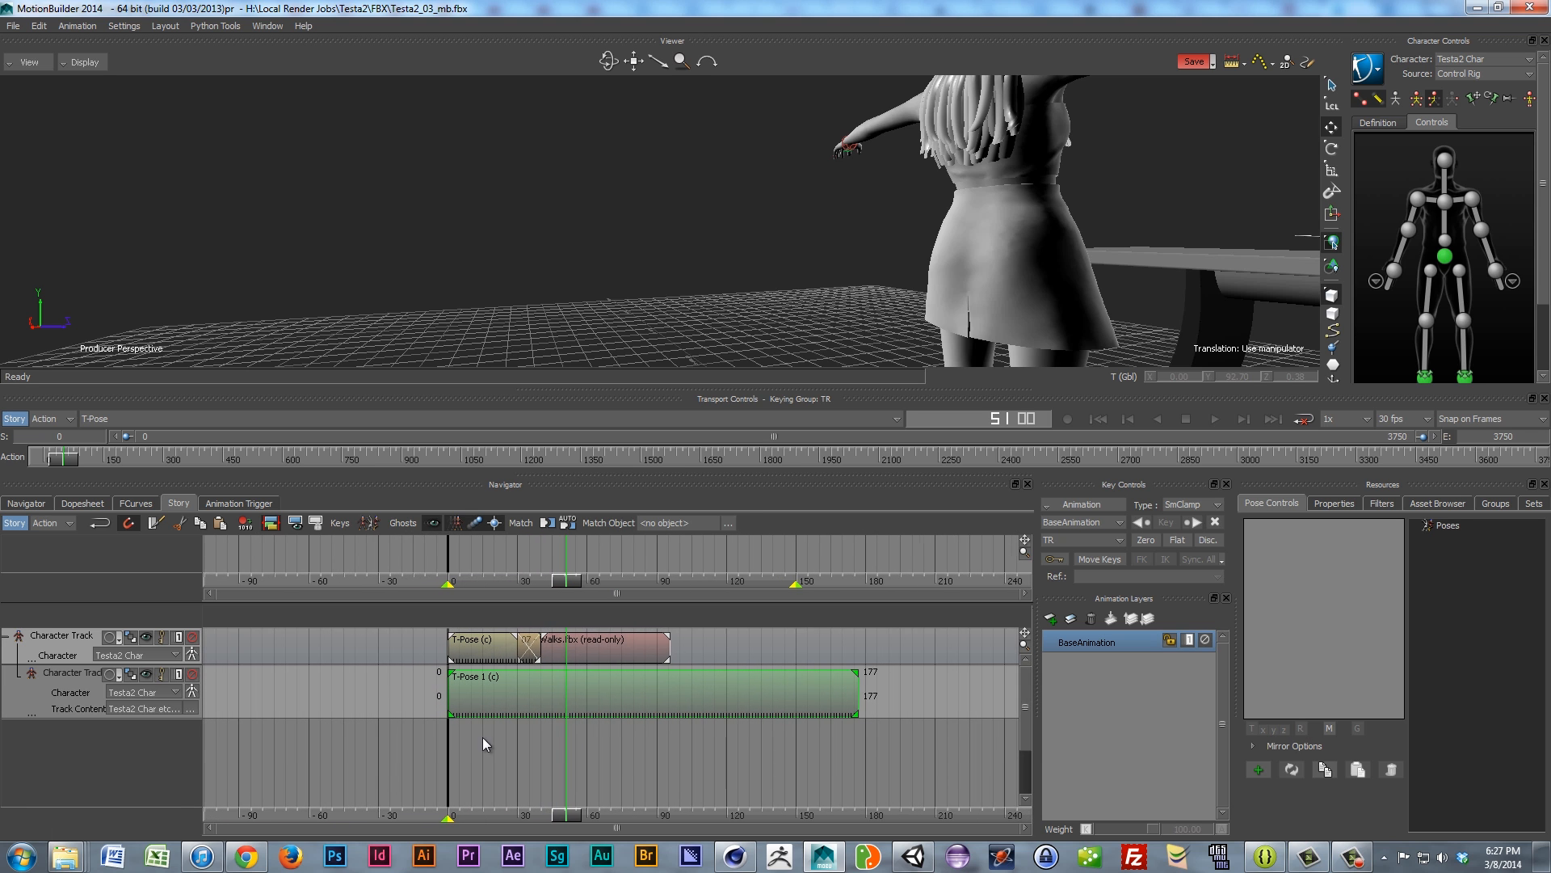
pyautogui.keyDown('ctrl'); pyautogui.moveTo(449, 758); pyautogui.dragTo(566, 745); pyautogui.keyUp('ctrl')
pyautogui.moveTo(846, 676); pyautogui.dragTo(462, 693)
pyautogui.moveTo(629, 708); pyautogui.dragTo(605, 707)
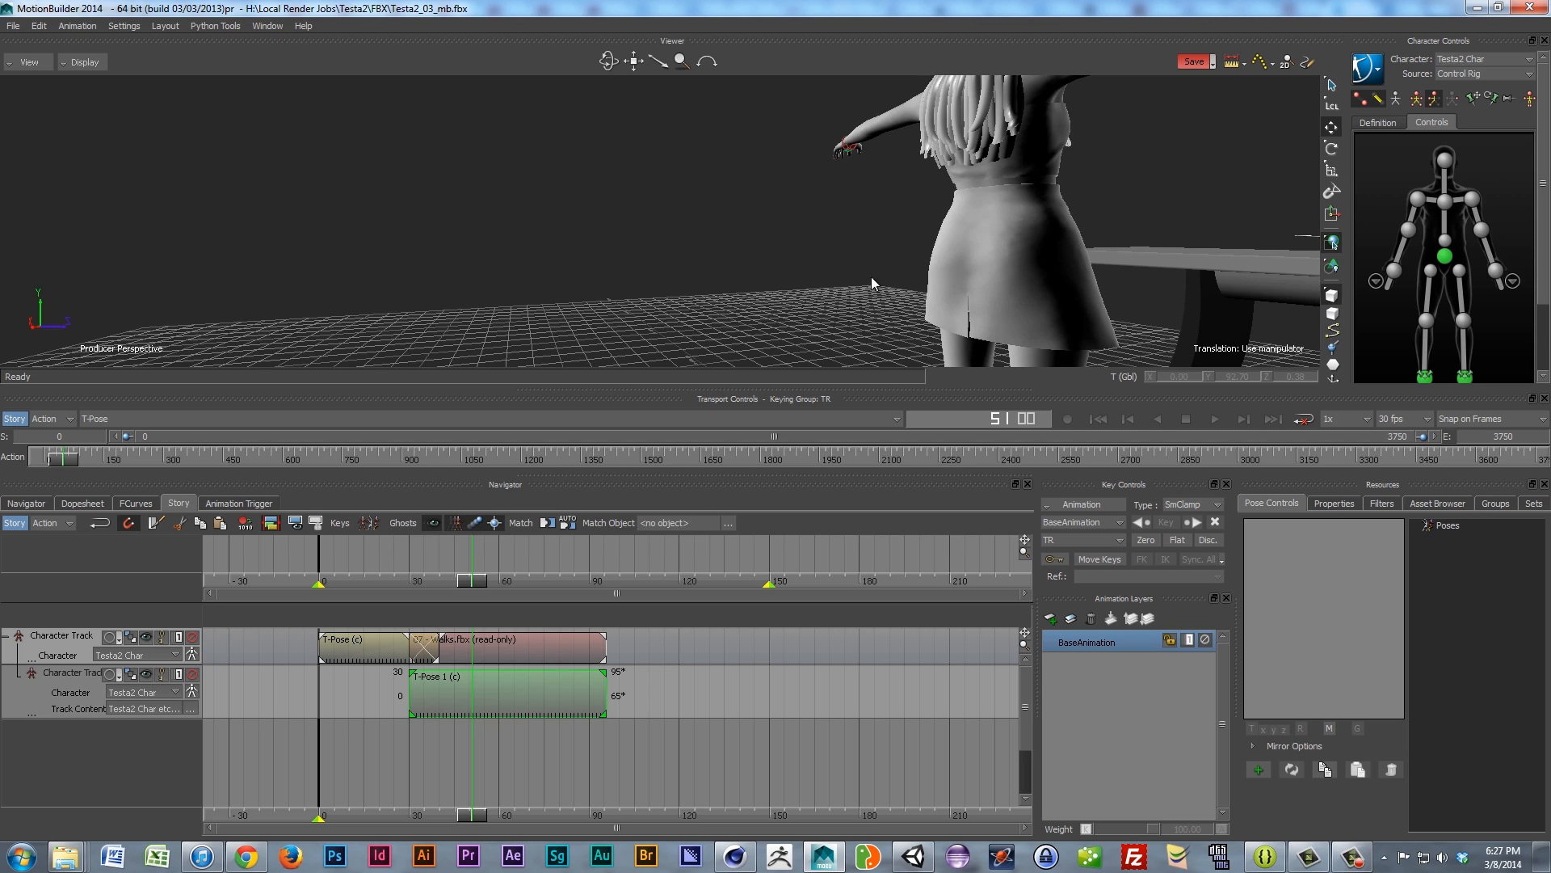
pyautogui.keyDown('ctrl'); pyautogui.keyDown('shift'); pyautogui.moveTo(793, 288); pyautogui.dragTo(463, 216); pyautogui.keyUp('shift'); pyautogui.keyUp('ctrl')
# Step: Inspect the subtrack's affected bones list and the scene object browser
pyautogui.scroll(5, 462, 236)
pyautogui.scroll(-2, 460, 235)
pyautogui.scroll(-3, 459, 235)
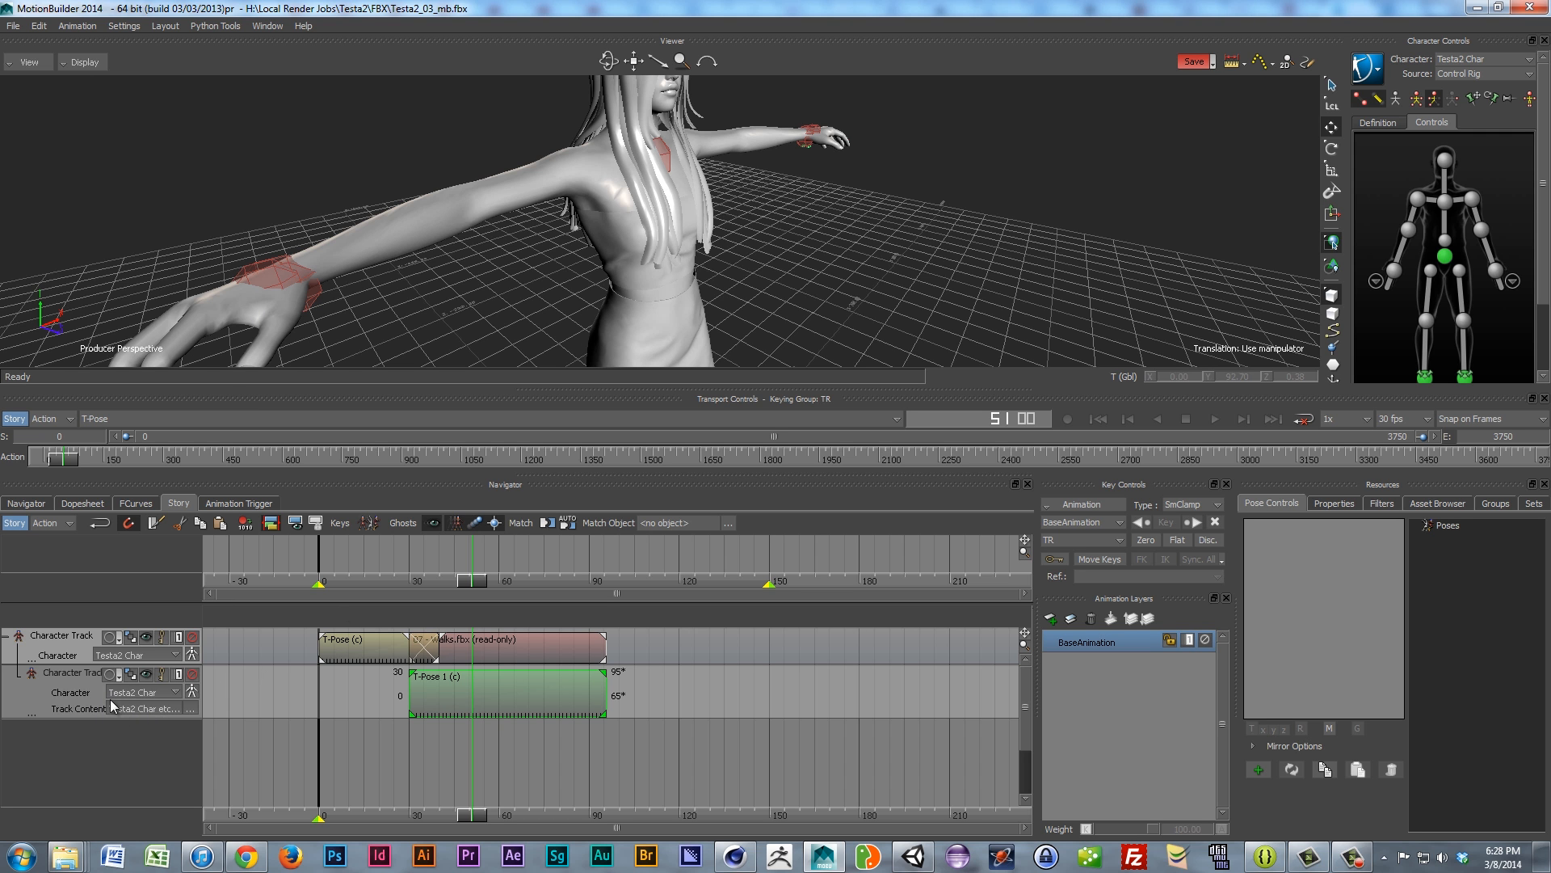
pyautogui.click(157, 710)
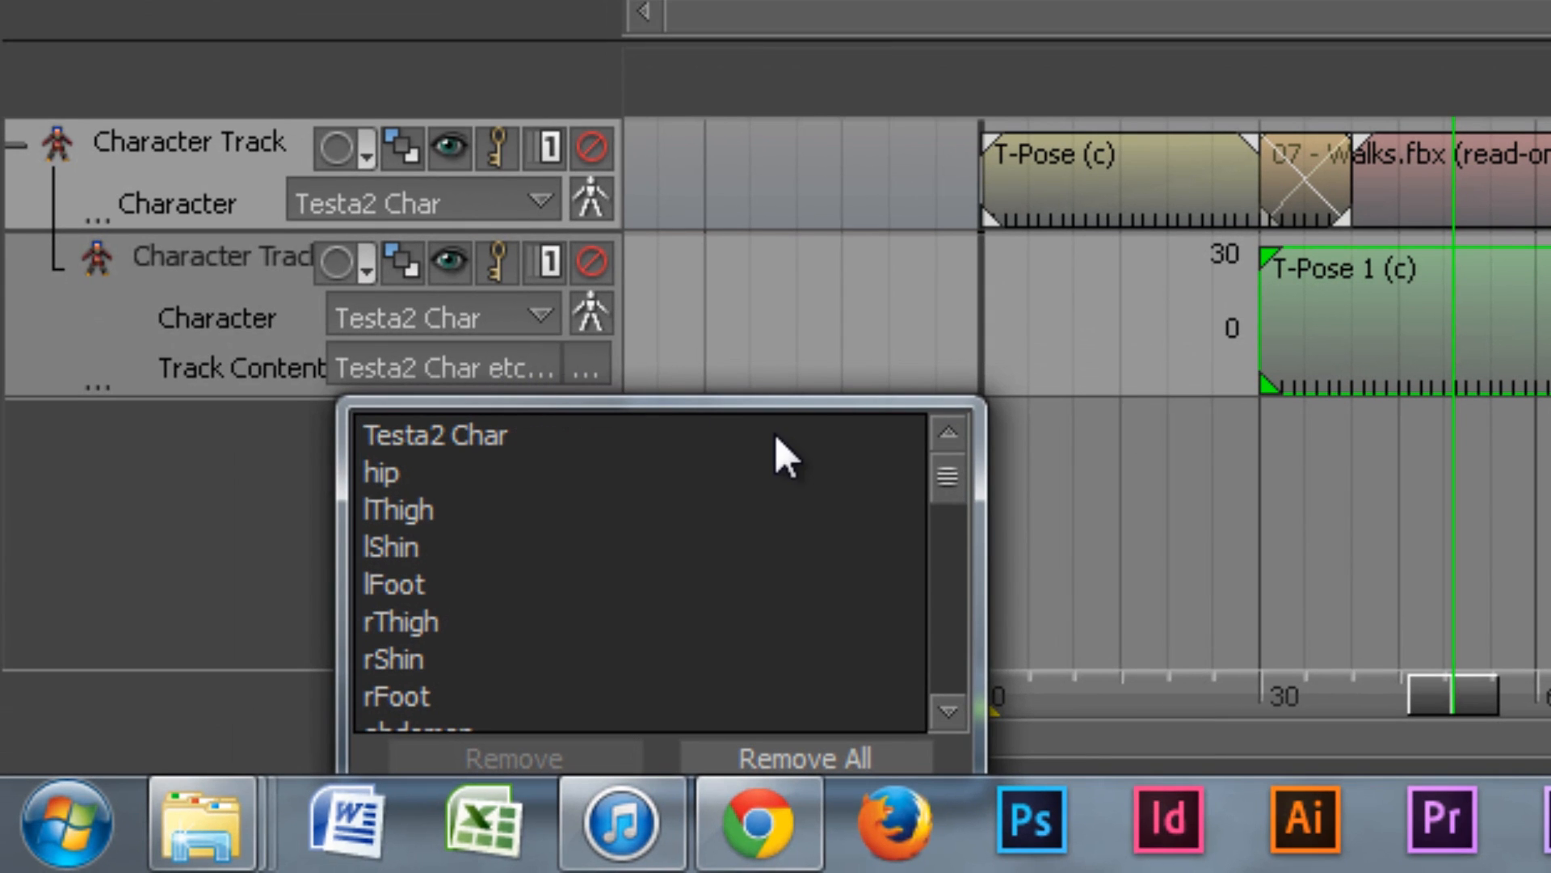
pyautogui.click(203, 460)
pyautogui.click(580, 369)
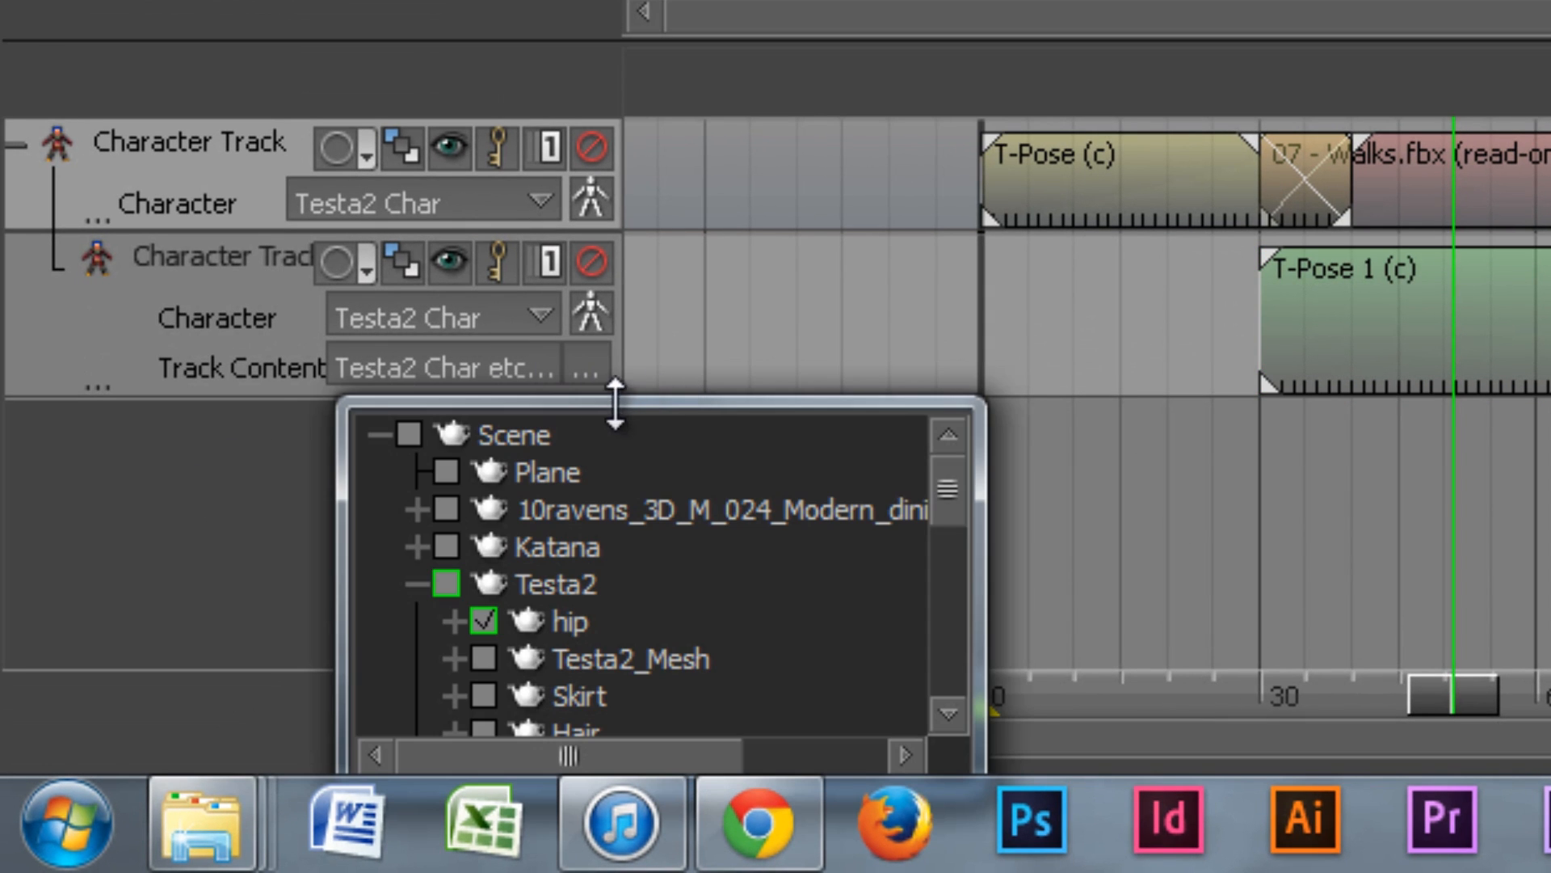
pyautogui.moveTo(683, 402); pyautogui.dragTo(893, 275)
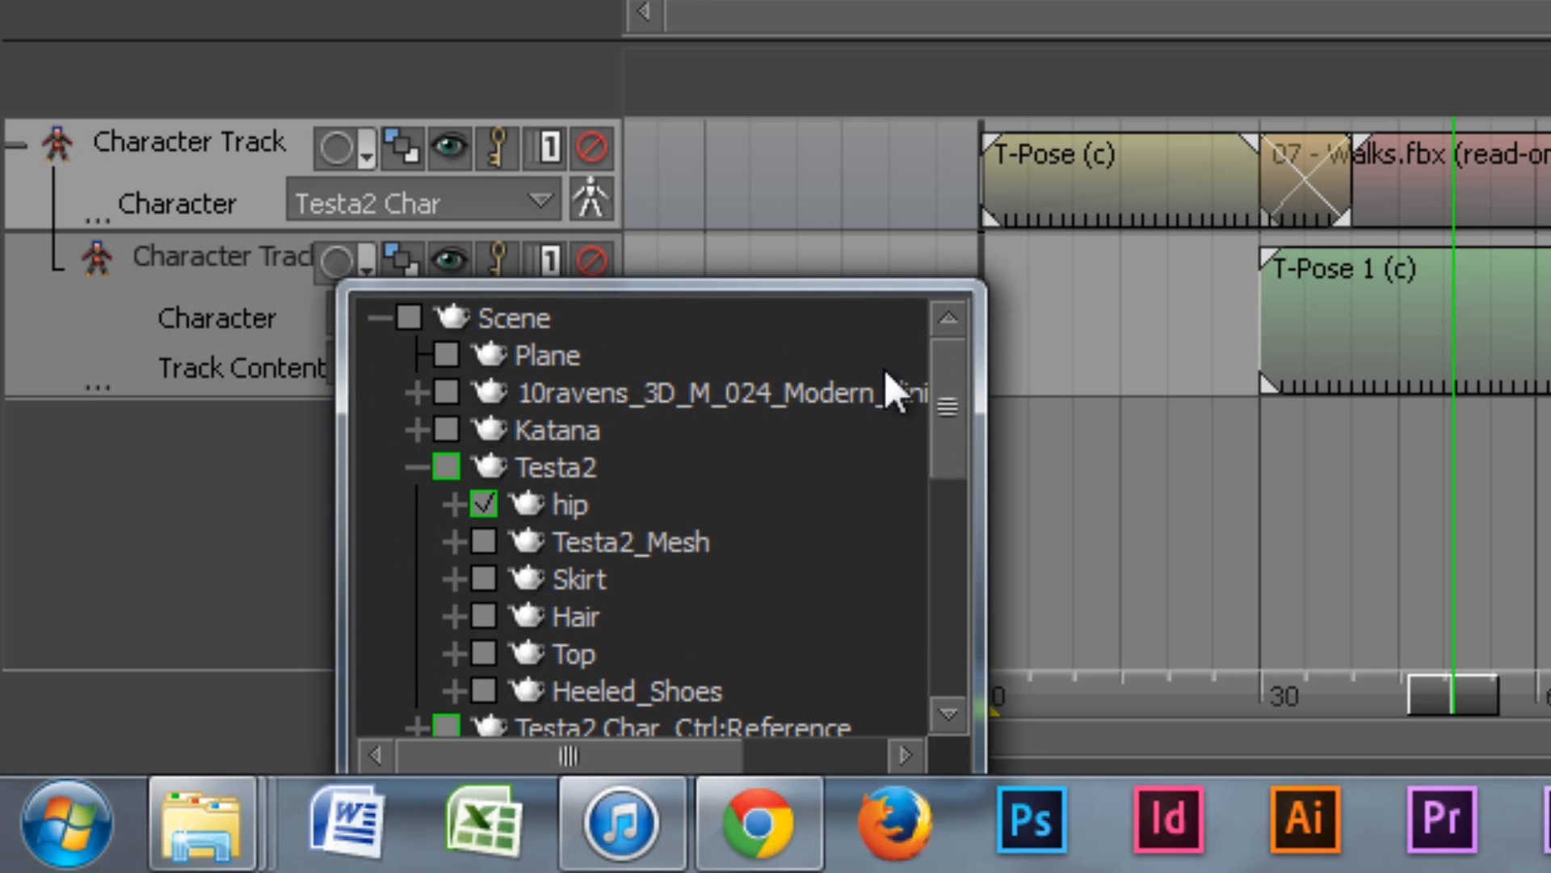
pyautogui.moveTo(942, 404); pyautogui.dragTo(942, 420)
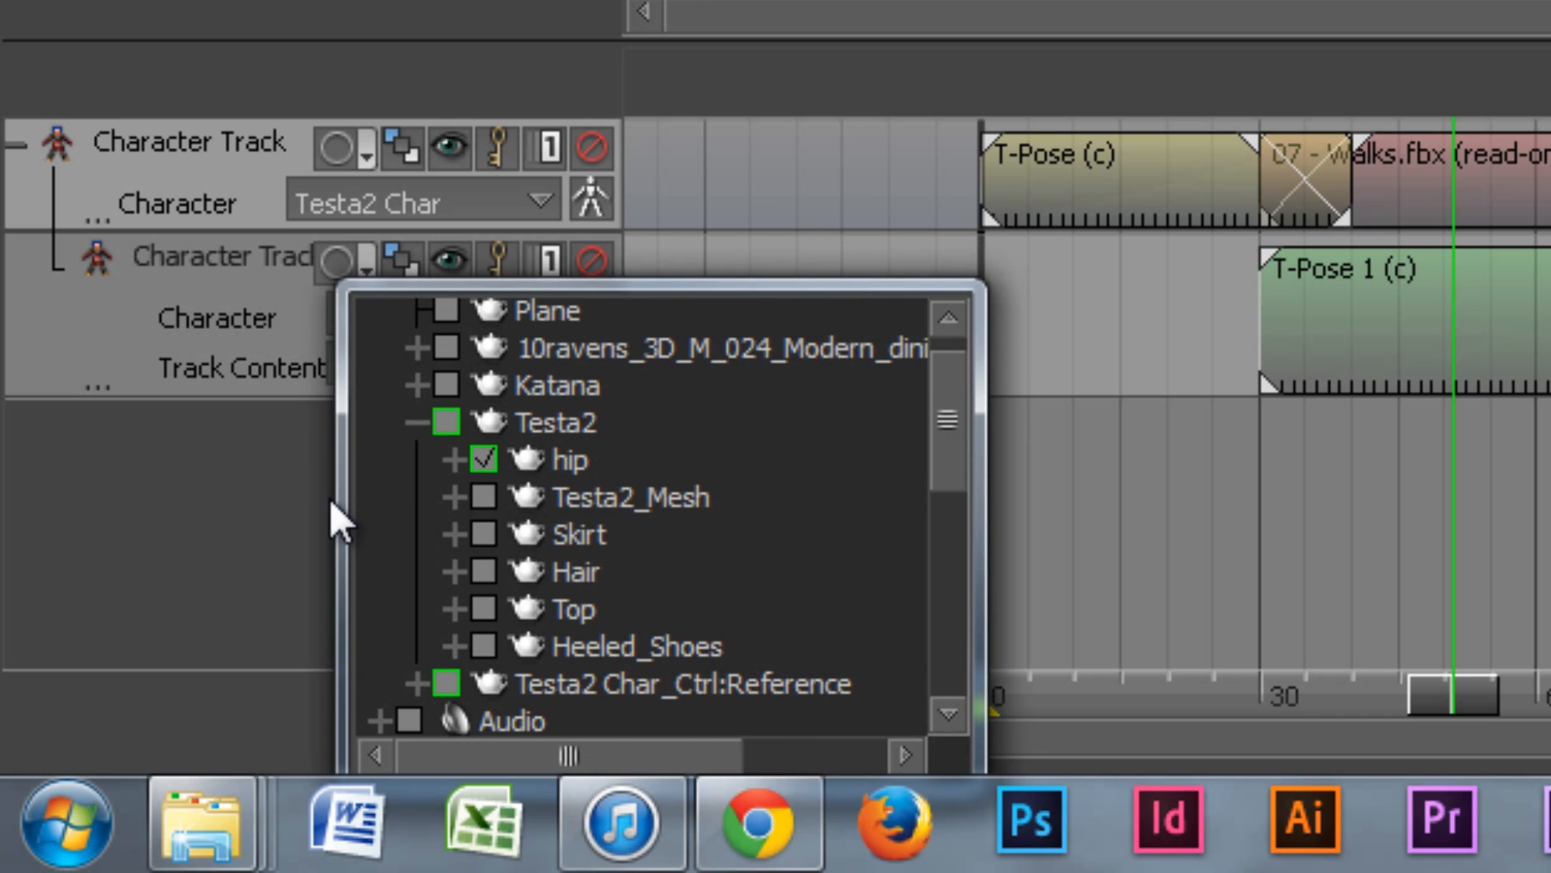
pyautogui.click(221, 541)
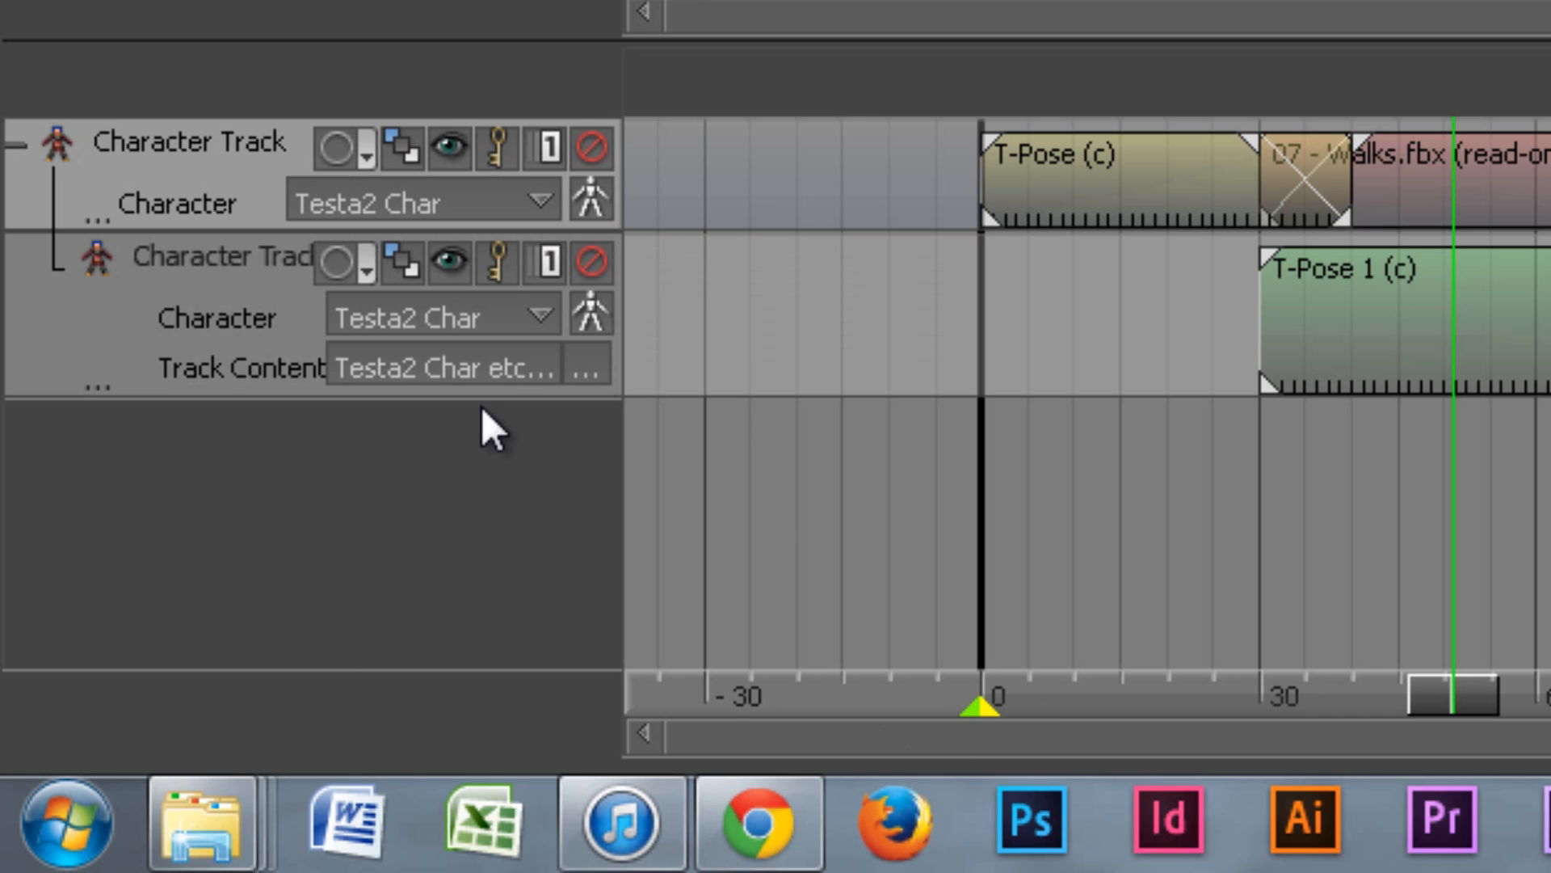
# Step: Open the subtrack's content list for Testa2 Char and scroll to its bottom
pyautogui.click(478, 365)
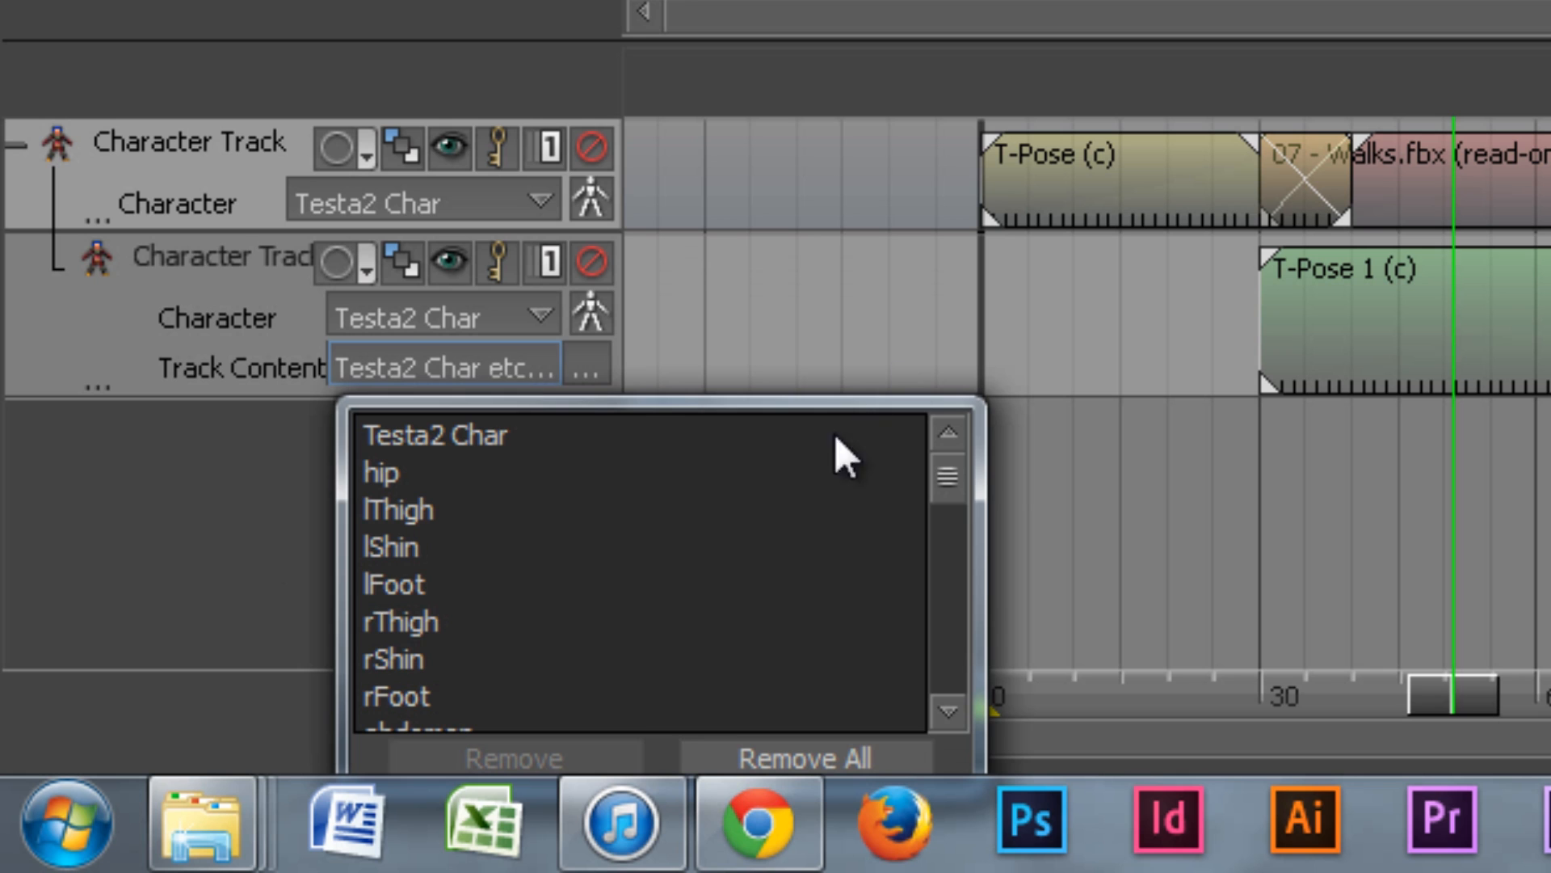
pyautogui.click(442, 445)
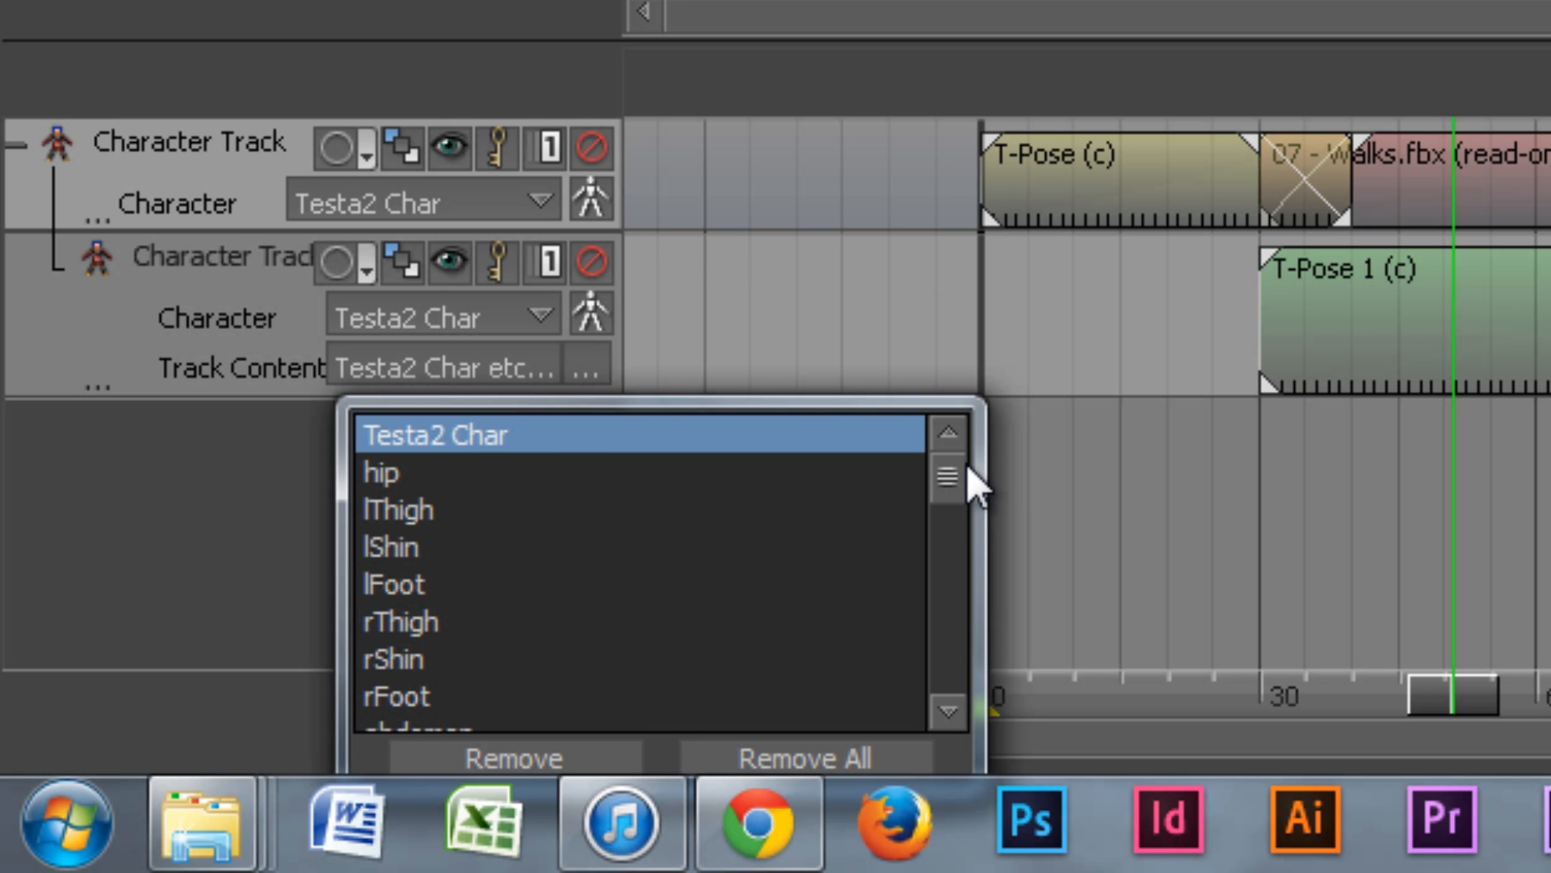
pyautogui.moveTo(957, 475); pyautogui.dragTo(937, 628)
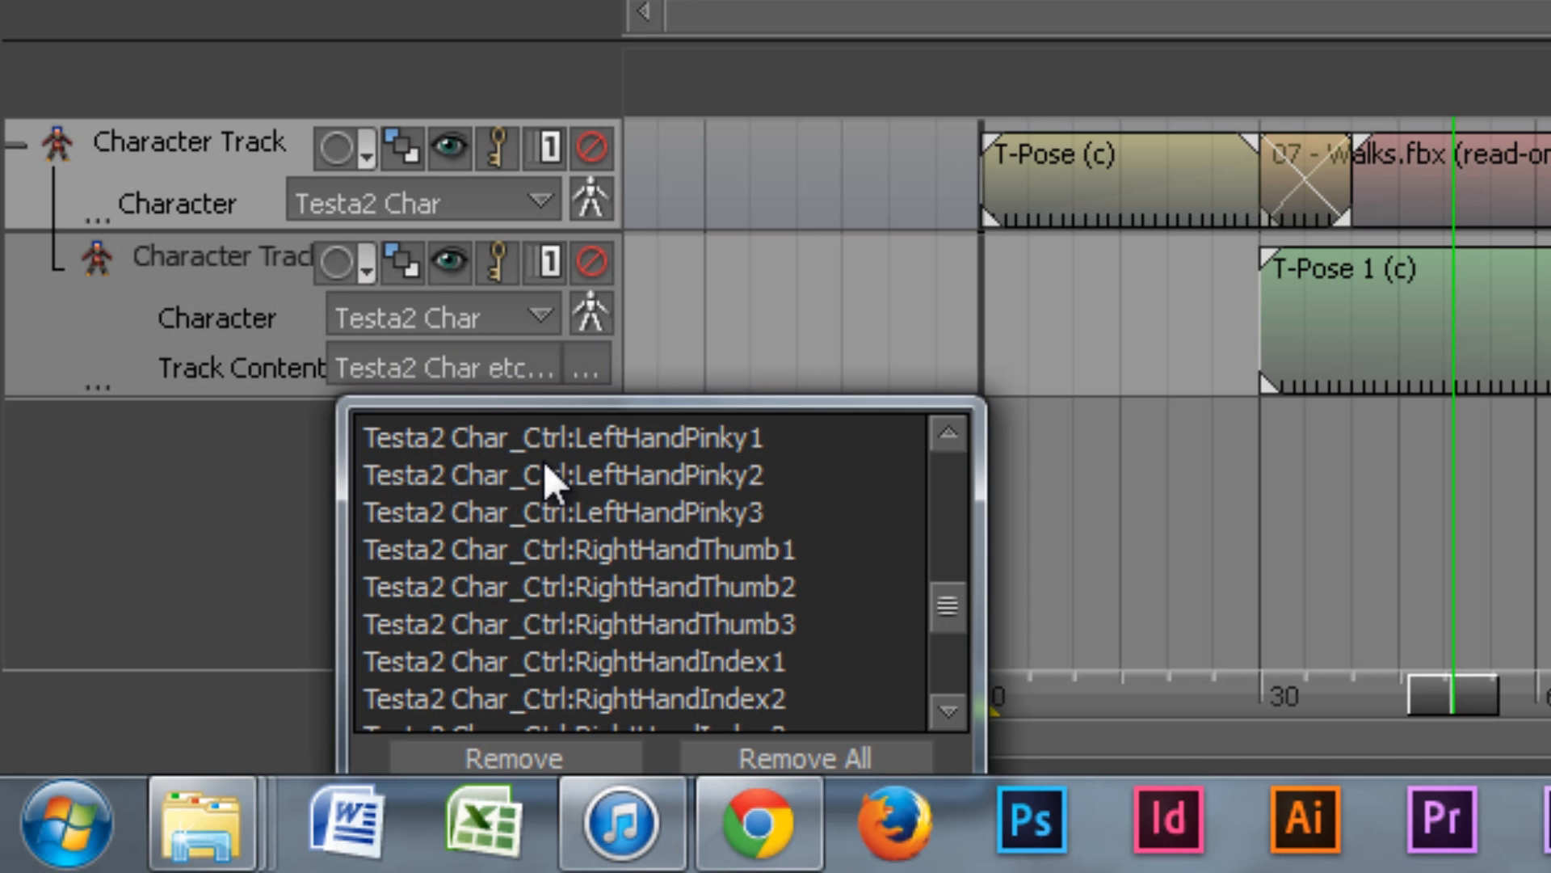
pyautogui.moveTo(944, 619); pyautogui.dragTo(941, 710)
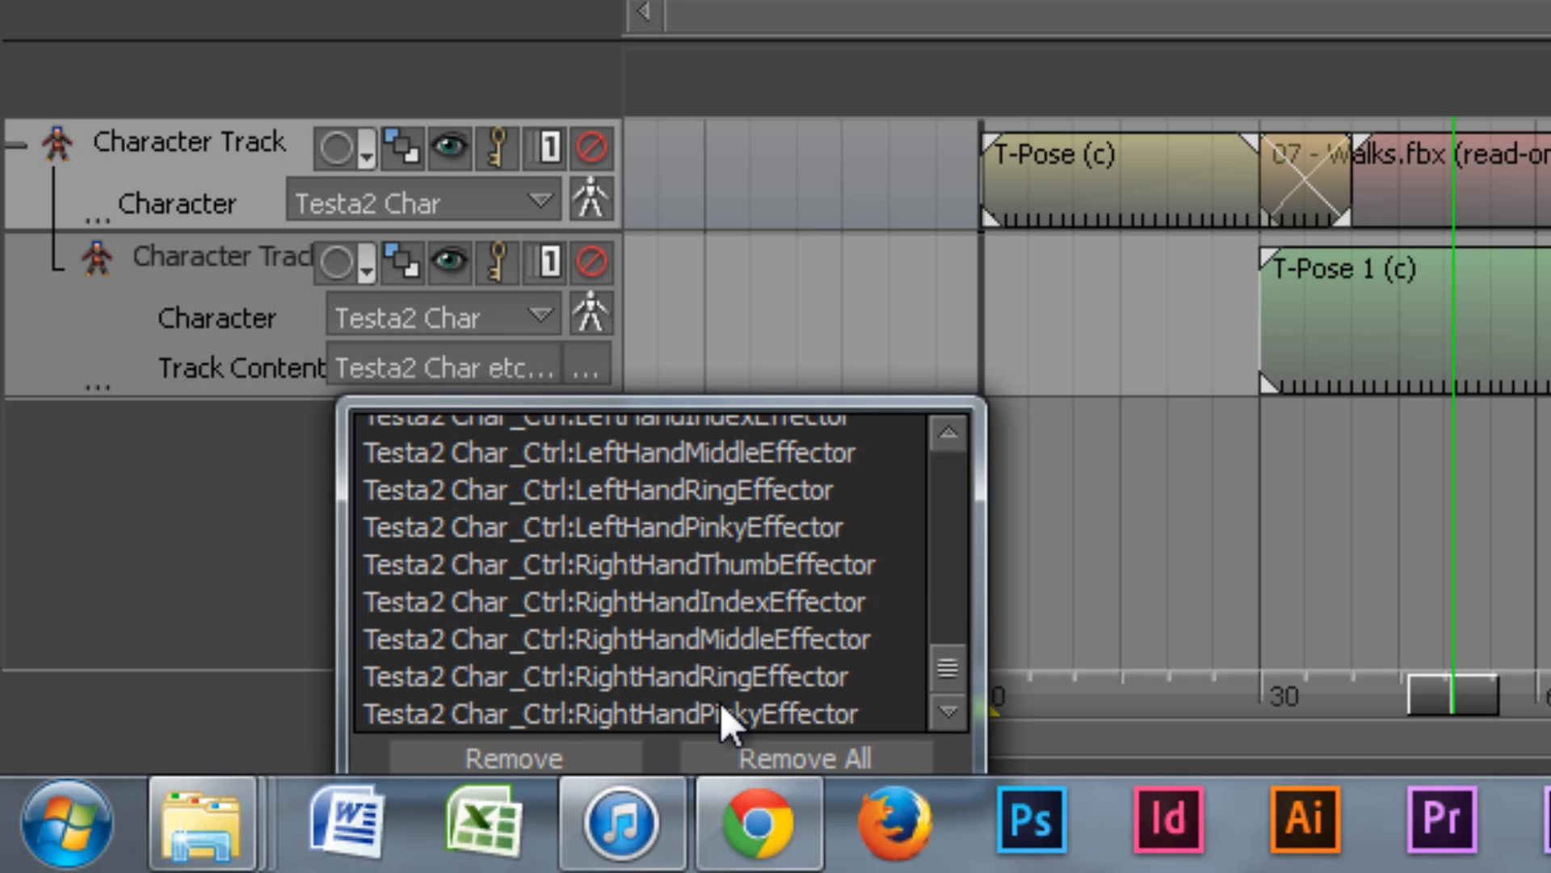
# Step: Remove all objects from the subtrack's content and open the scene object browser
pyautogui.click(804, 755)
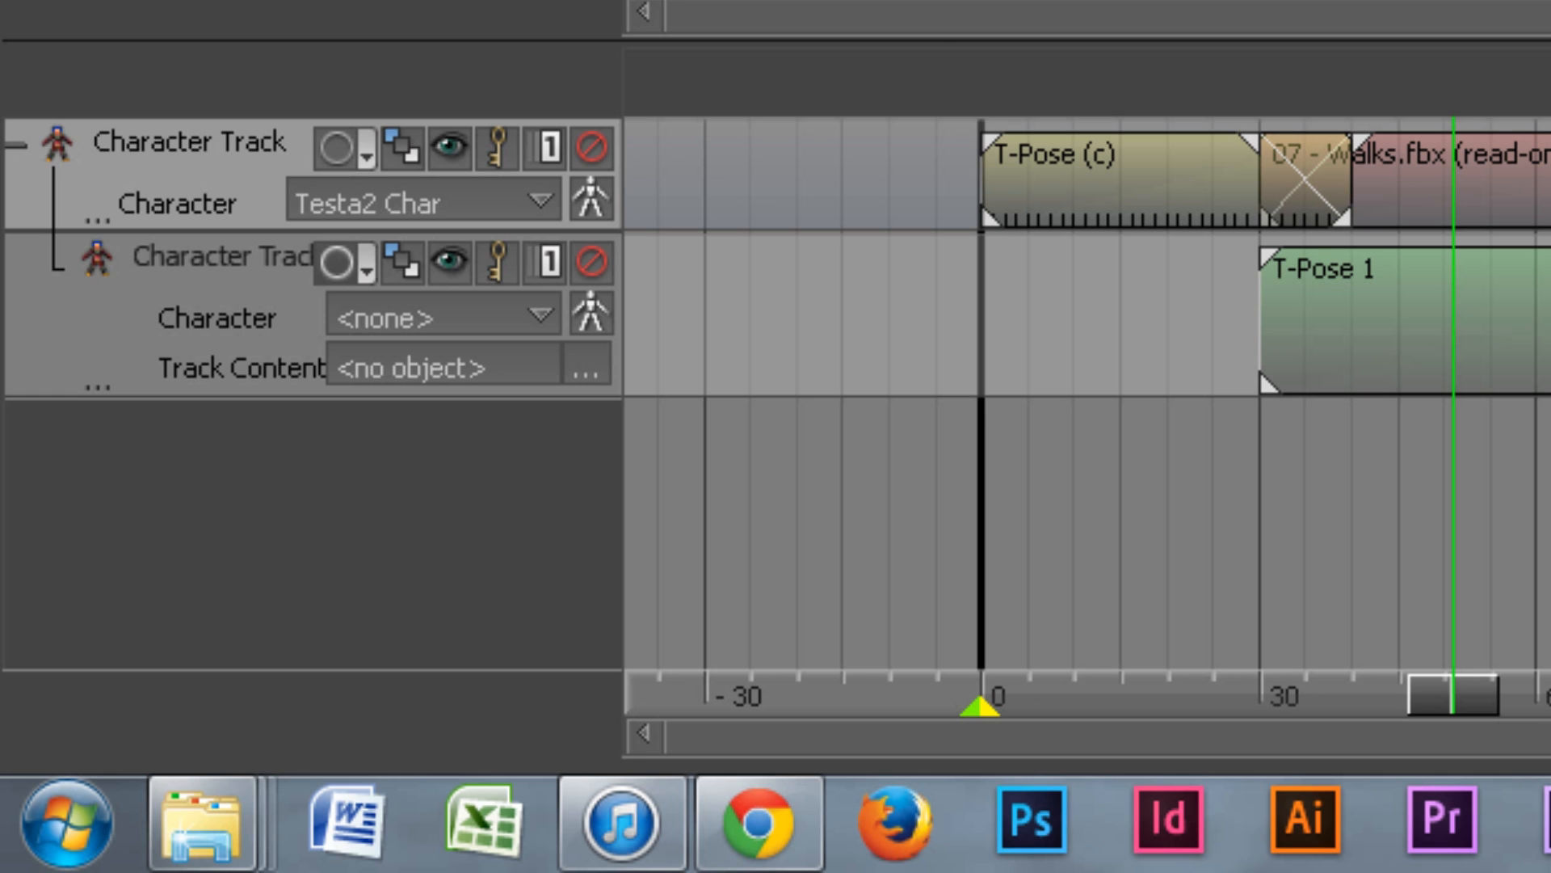
pyautogui.click(585, 370)
pyautogui.moveTo(942, 530)
pyautogui.mouseDown()
pyautogui.moveTo(939, 665)
pyautogui.moveTo(946, 526)
pyautogui.mouseUp()
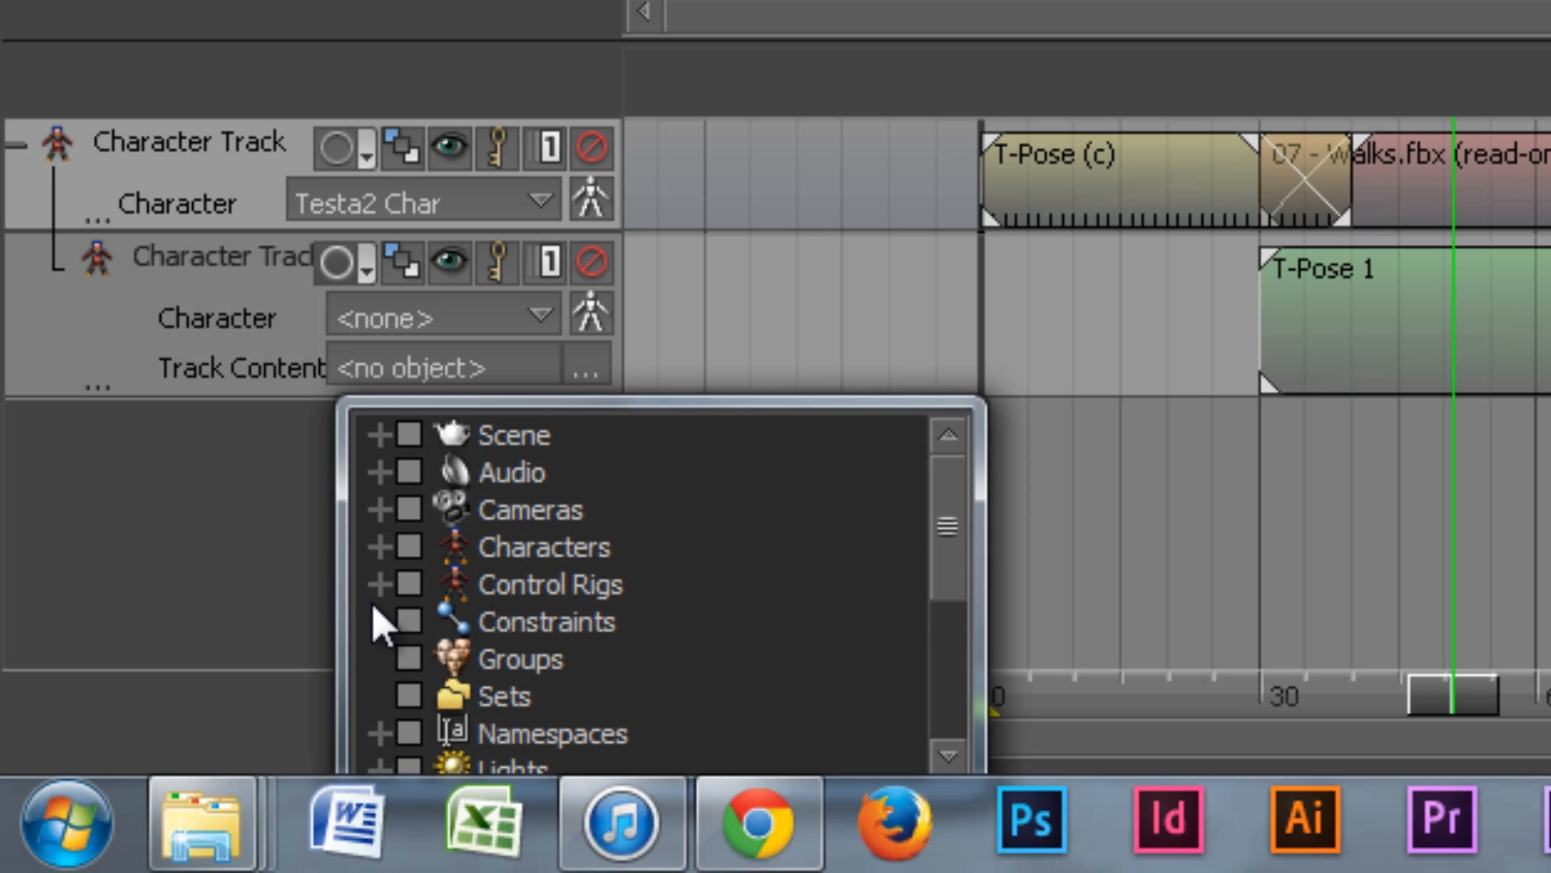
# Step: Expand the Scene node and Testa2 Char_Ctrl:Reference to list its effectors
pyautogui.click(377, 435)
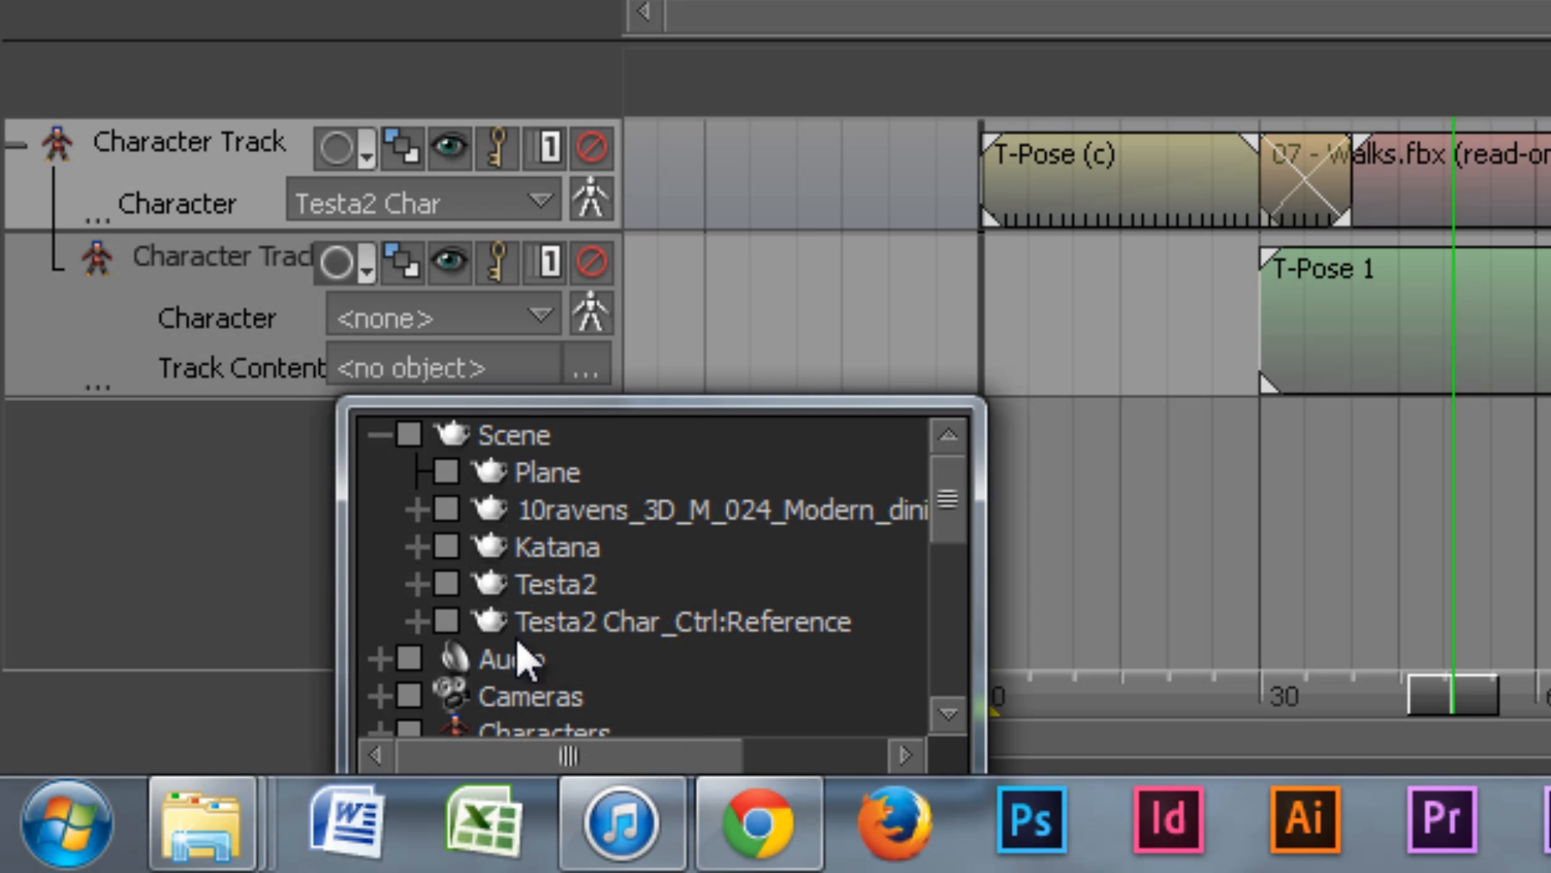
pyautogui.click(419, 623)
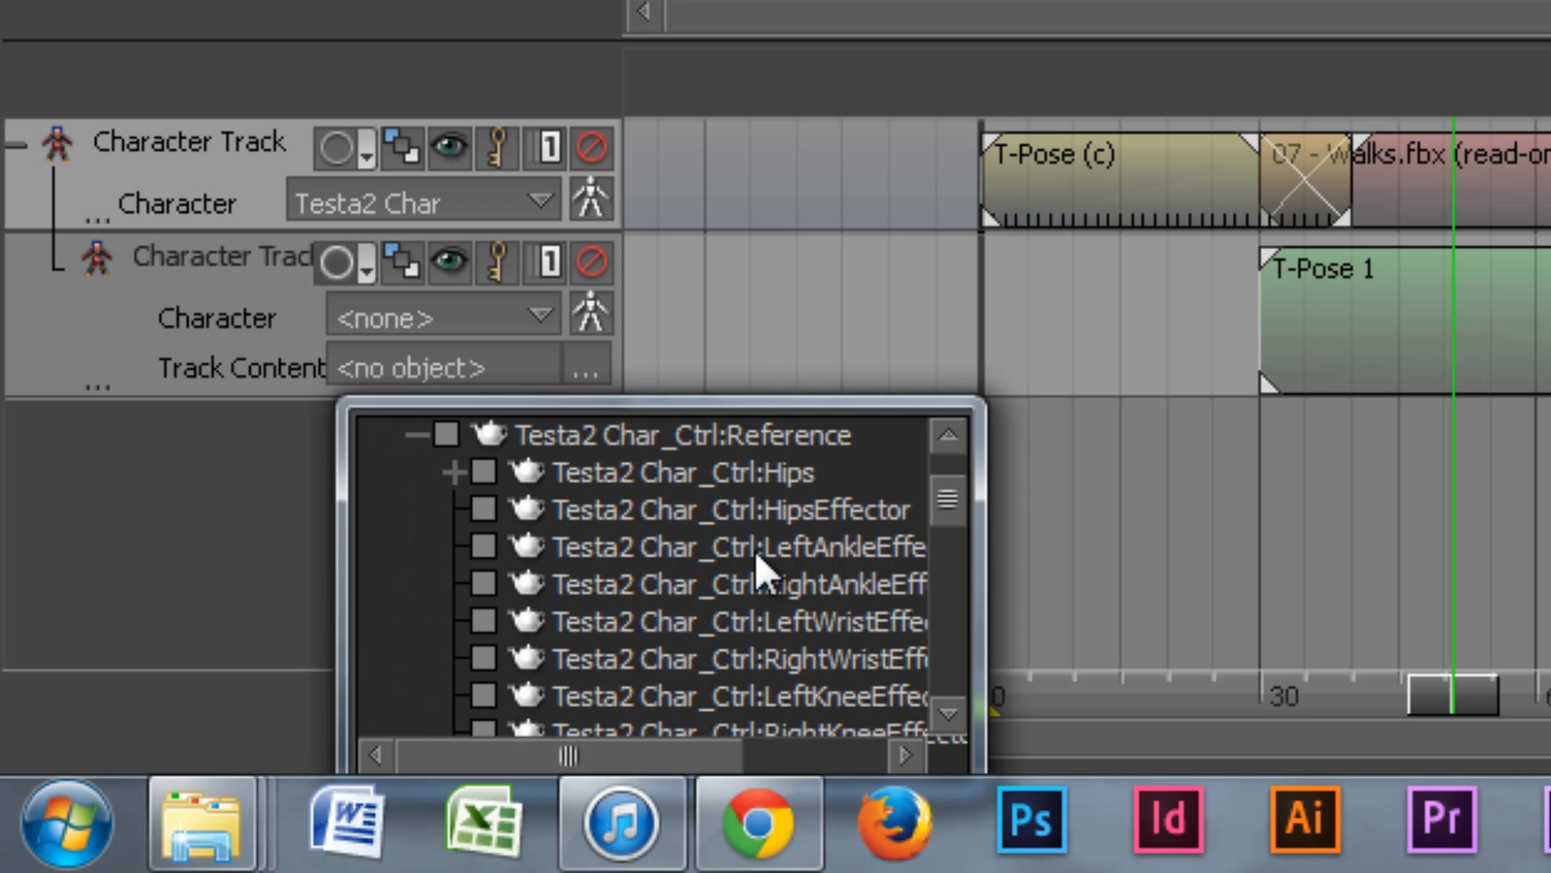
pyautogui.scroll(-2, 958, 498)
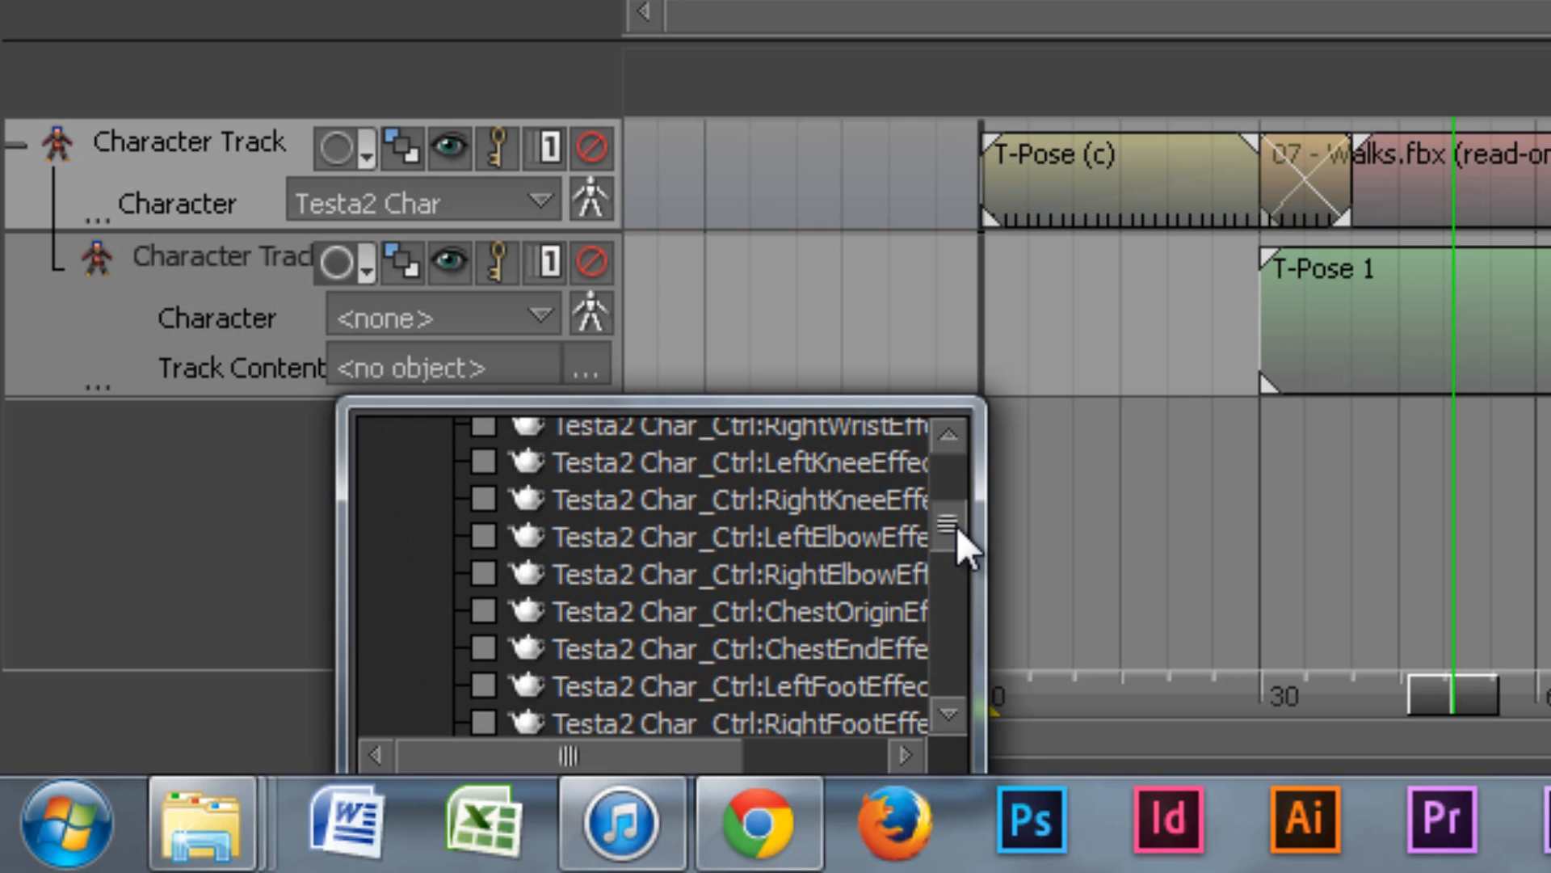
pyautogui.moveTo(980, 562); pyautogui.dragTo(1319, 575)
pyautogui.scroll(-1, 1321, 540)
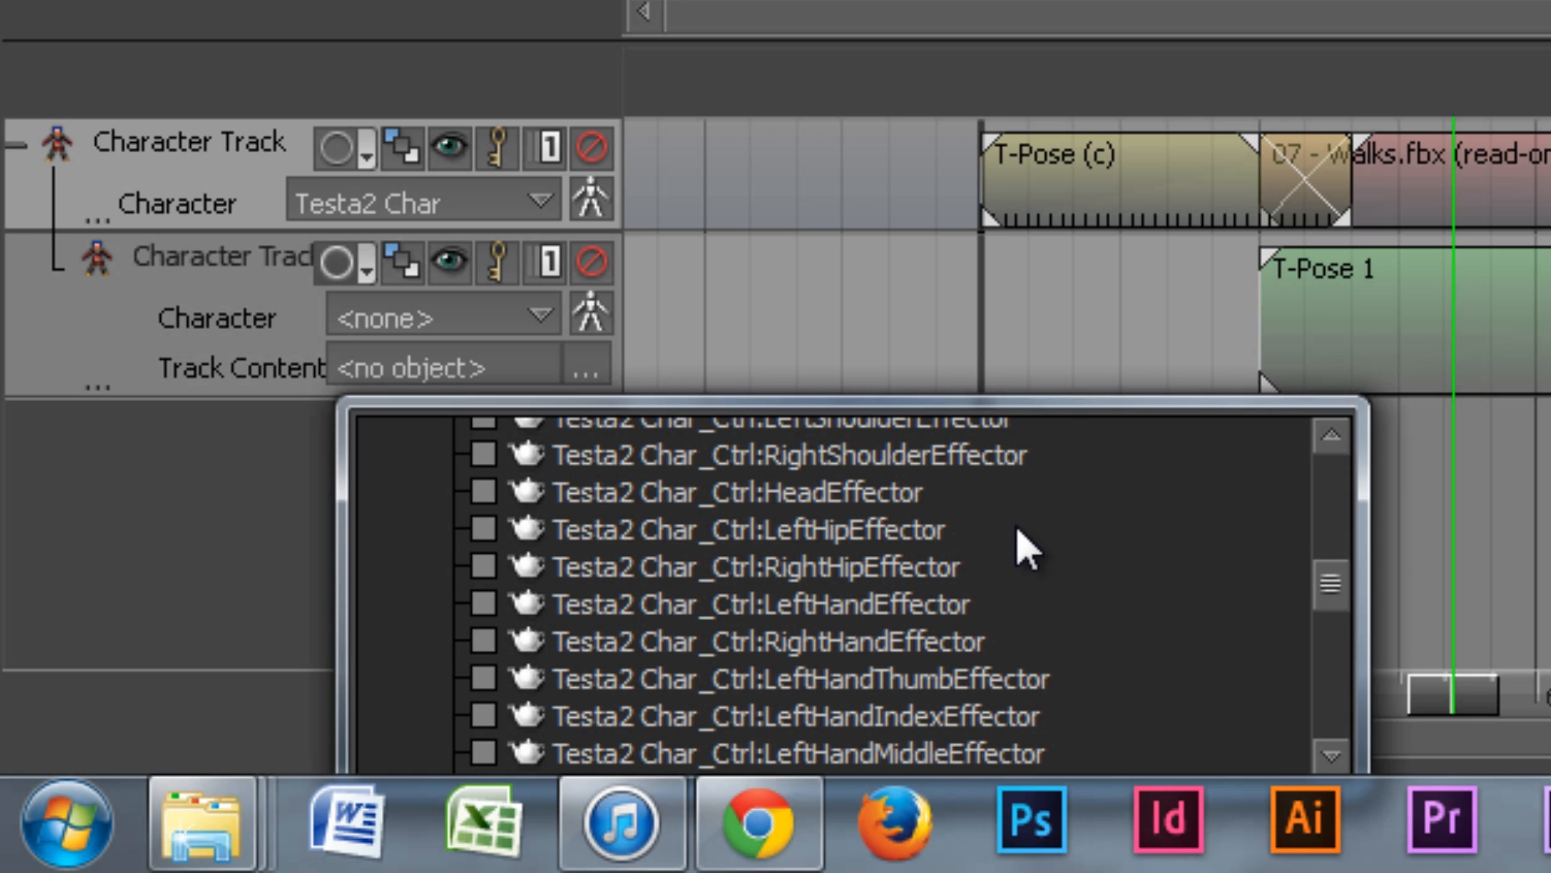
pyautogui.scroll(-1, 1024, 544)
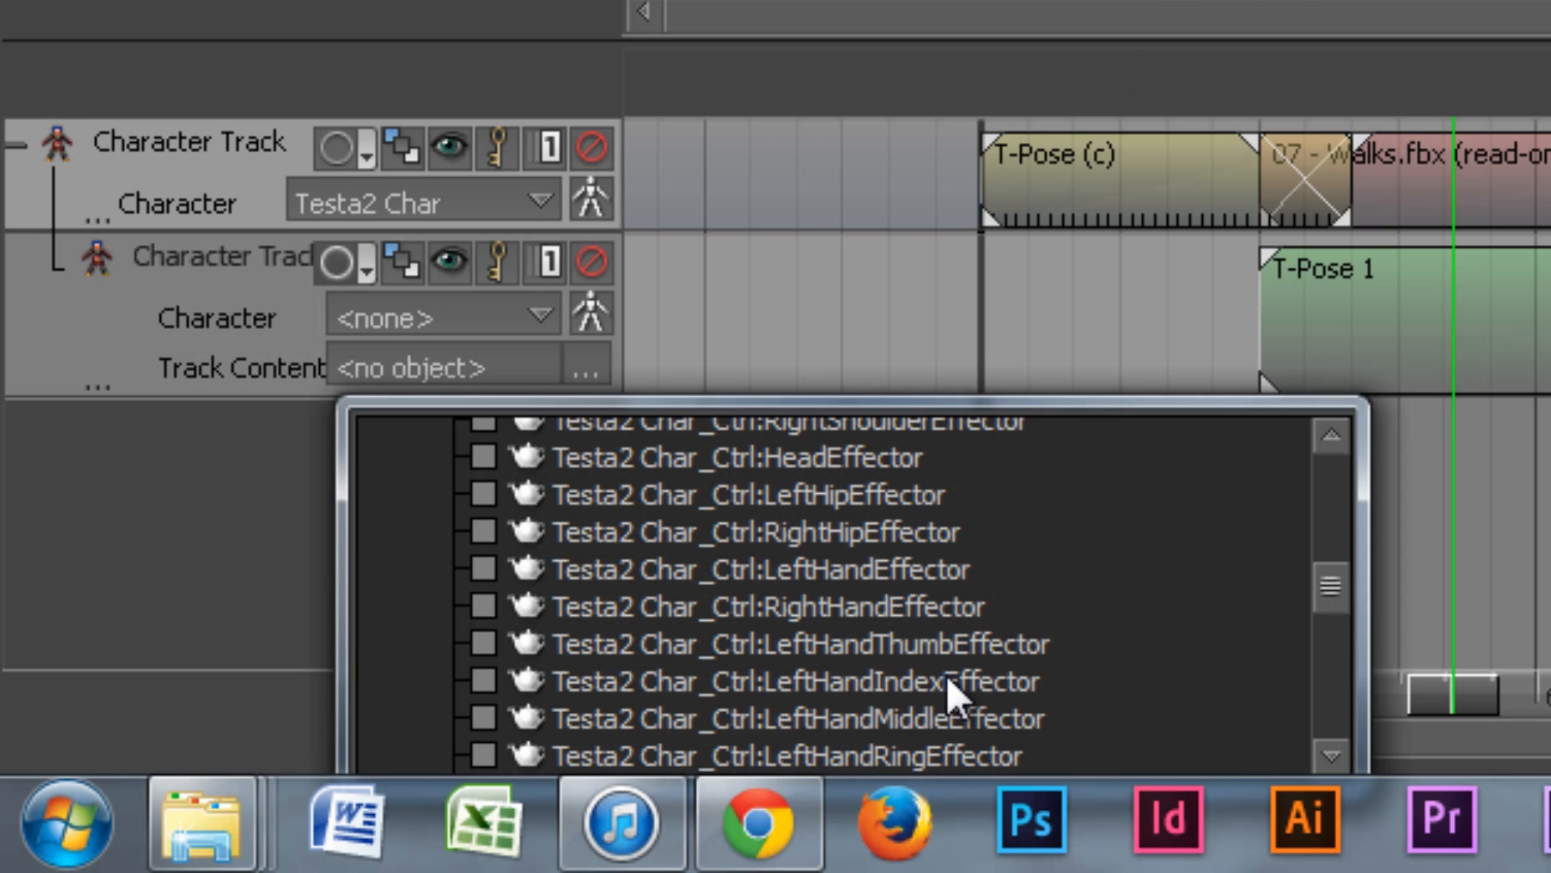
# Step: Tick LeftHandThumb, LeftHandRing, RightHandThumb, RightHandIndex and RightHandMiddle effectors as track content
pyautogui.click(482, 644)
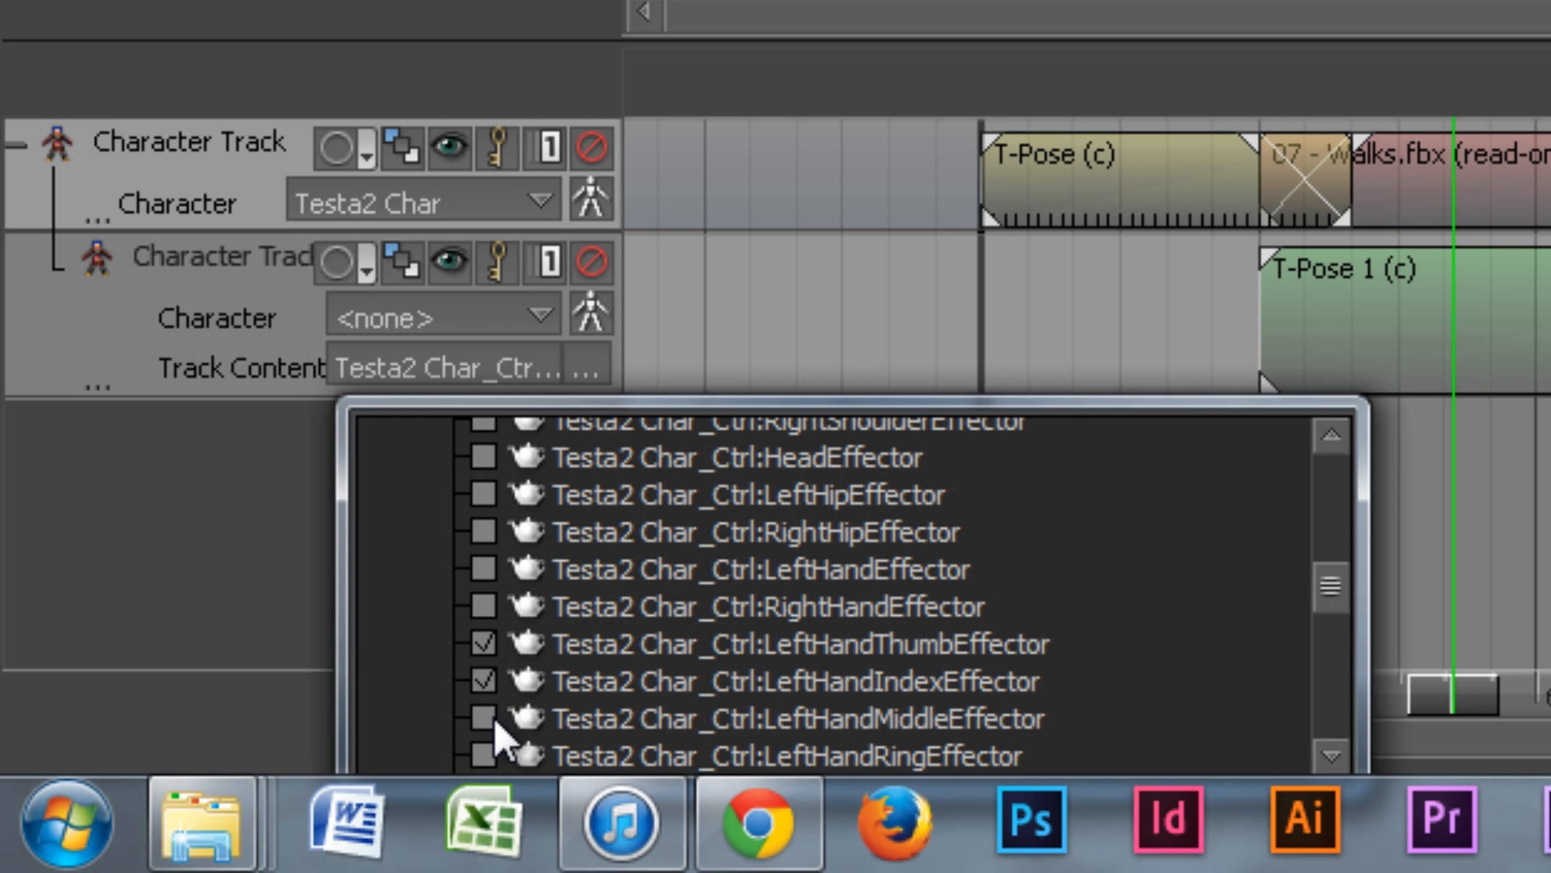
pyautogui.scroll(-1, 749, 617)
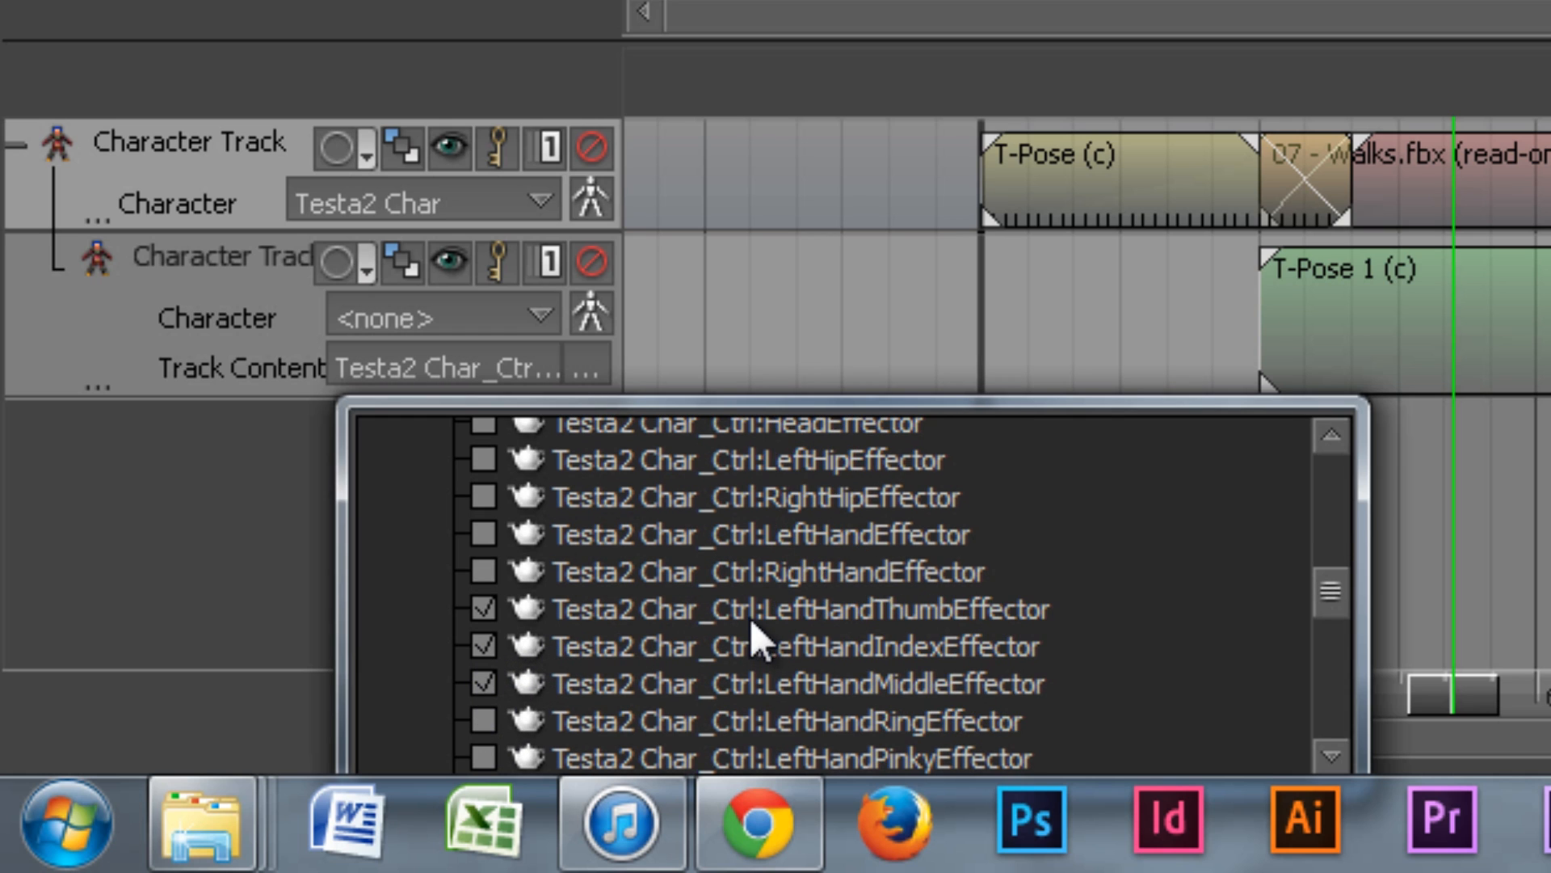
pyautogui.click(483, 718)
pyautogui.scroll(-1, 494, 711)
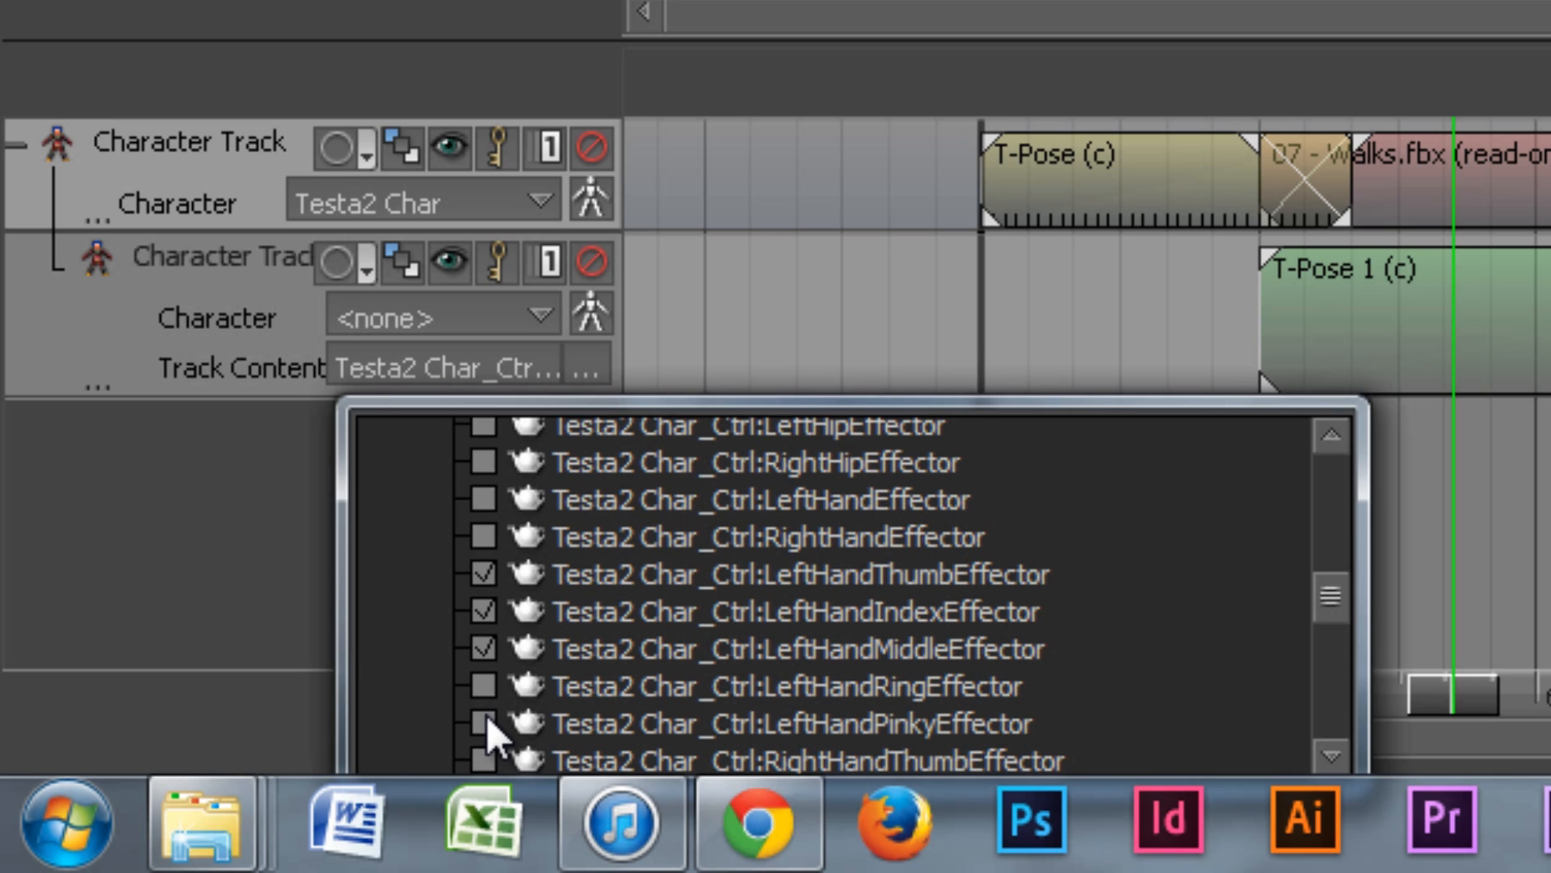
pyautogui.scroll(-1, 483, 699)
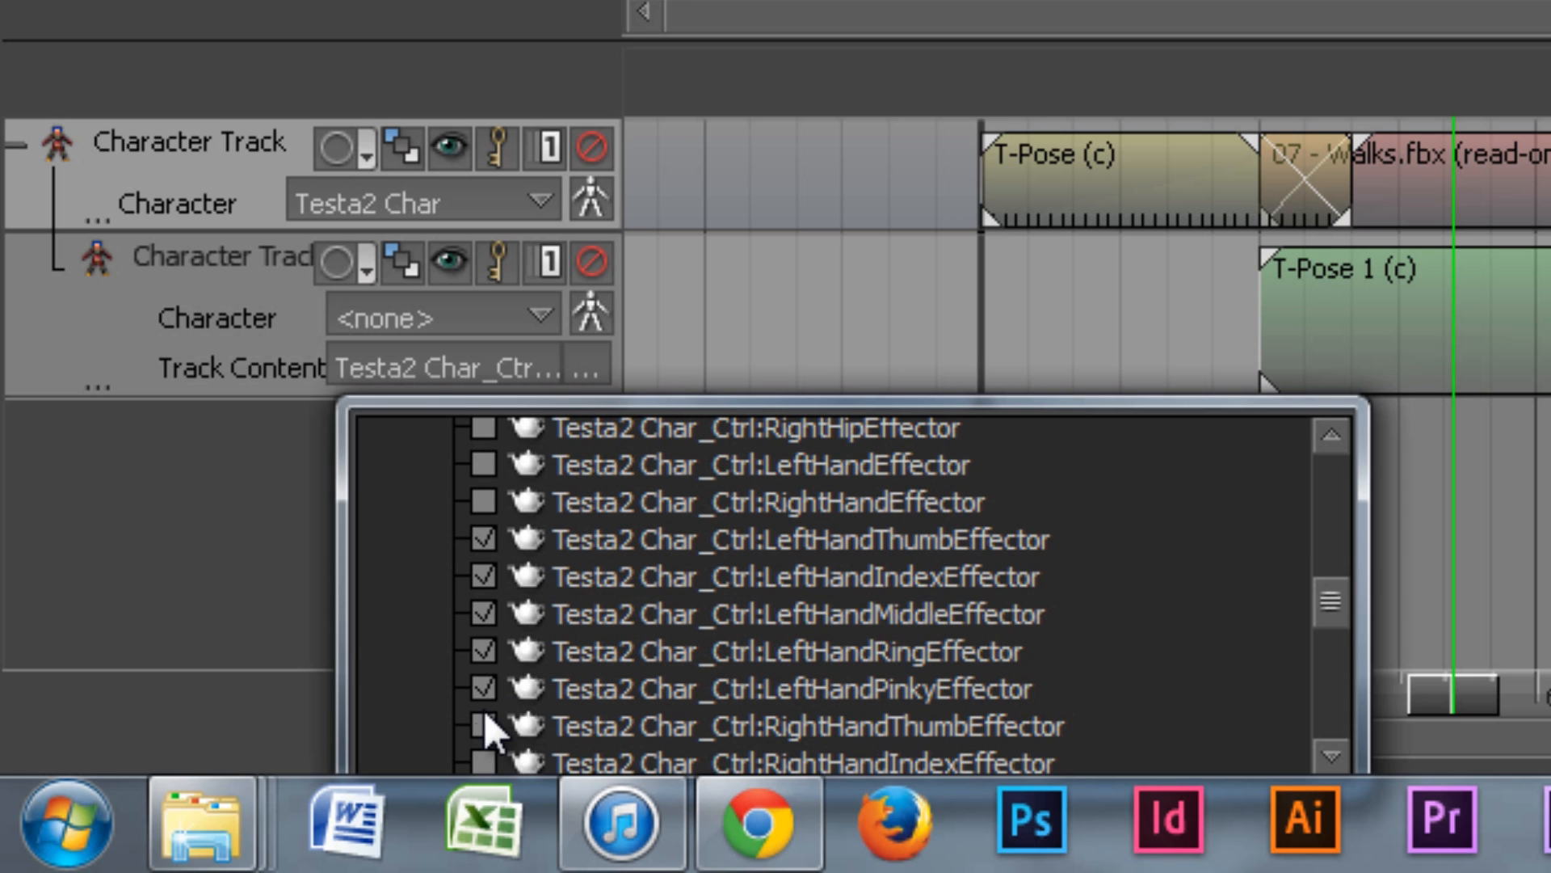
pyautogui.click(483, 715)
pyautogui.scroll(-1, 488, 715)
pyautogui.click(478, 719)
pyautogui.scroll(-2, 485, 719)
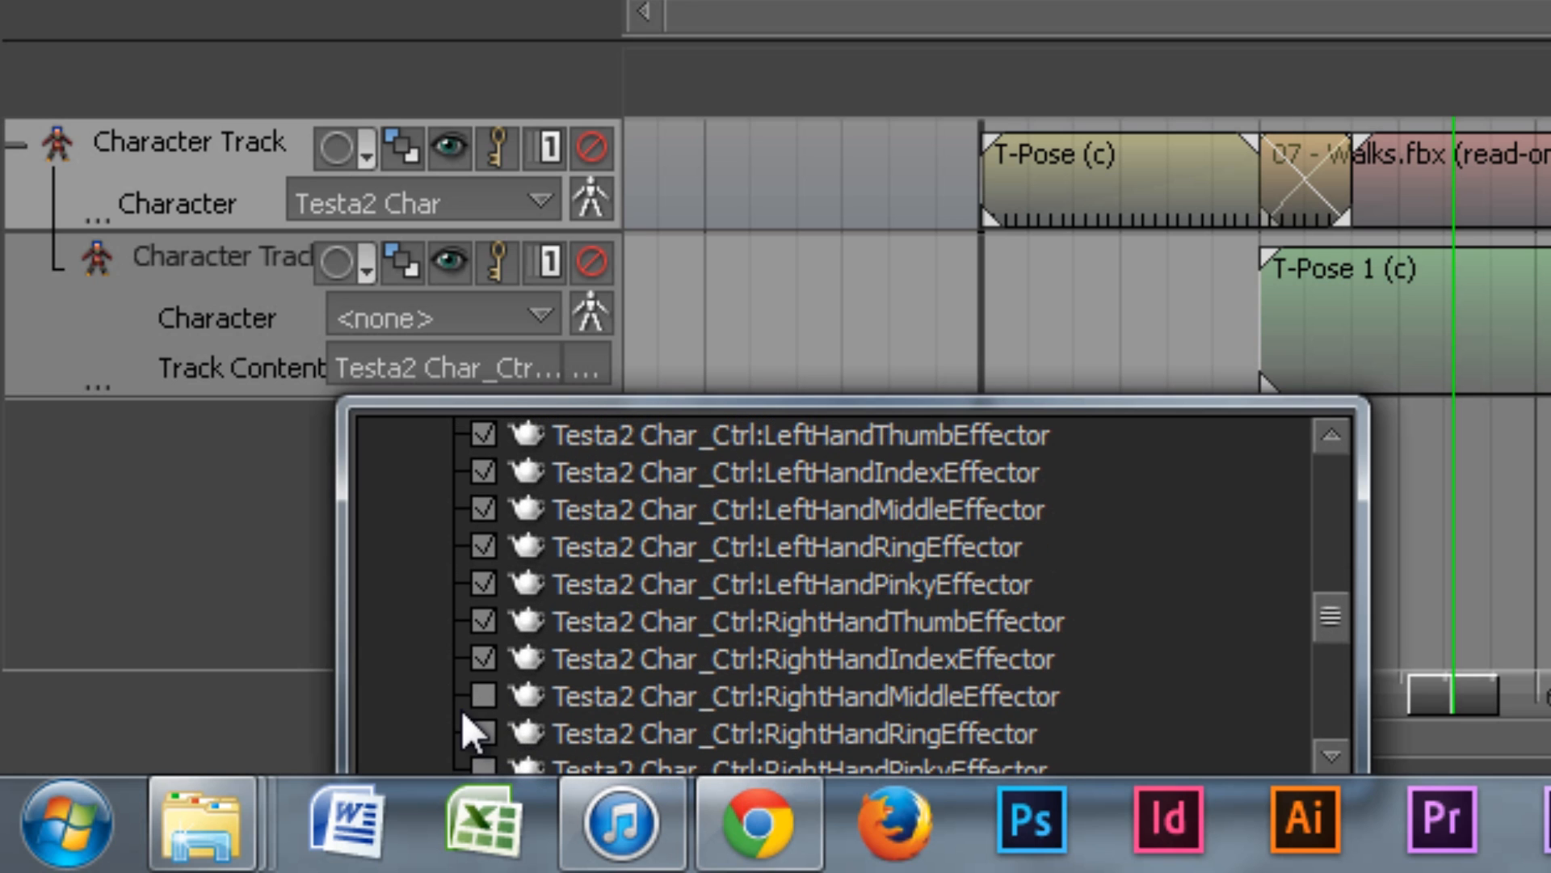
pyautogui.click(478, 692)
pyautogui.scroll(-1, 480, 683)
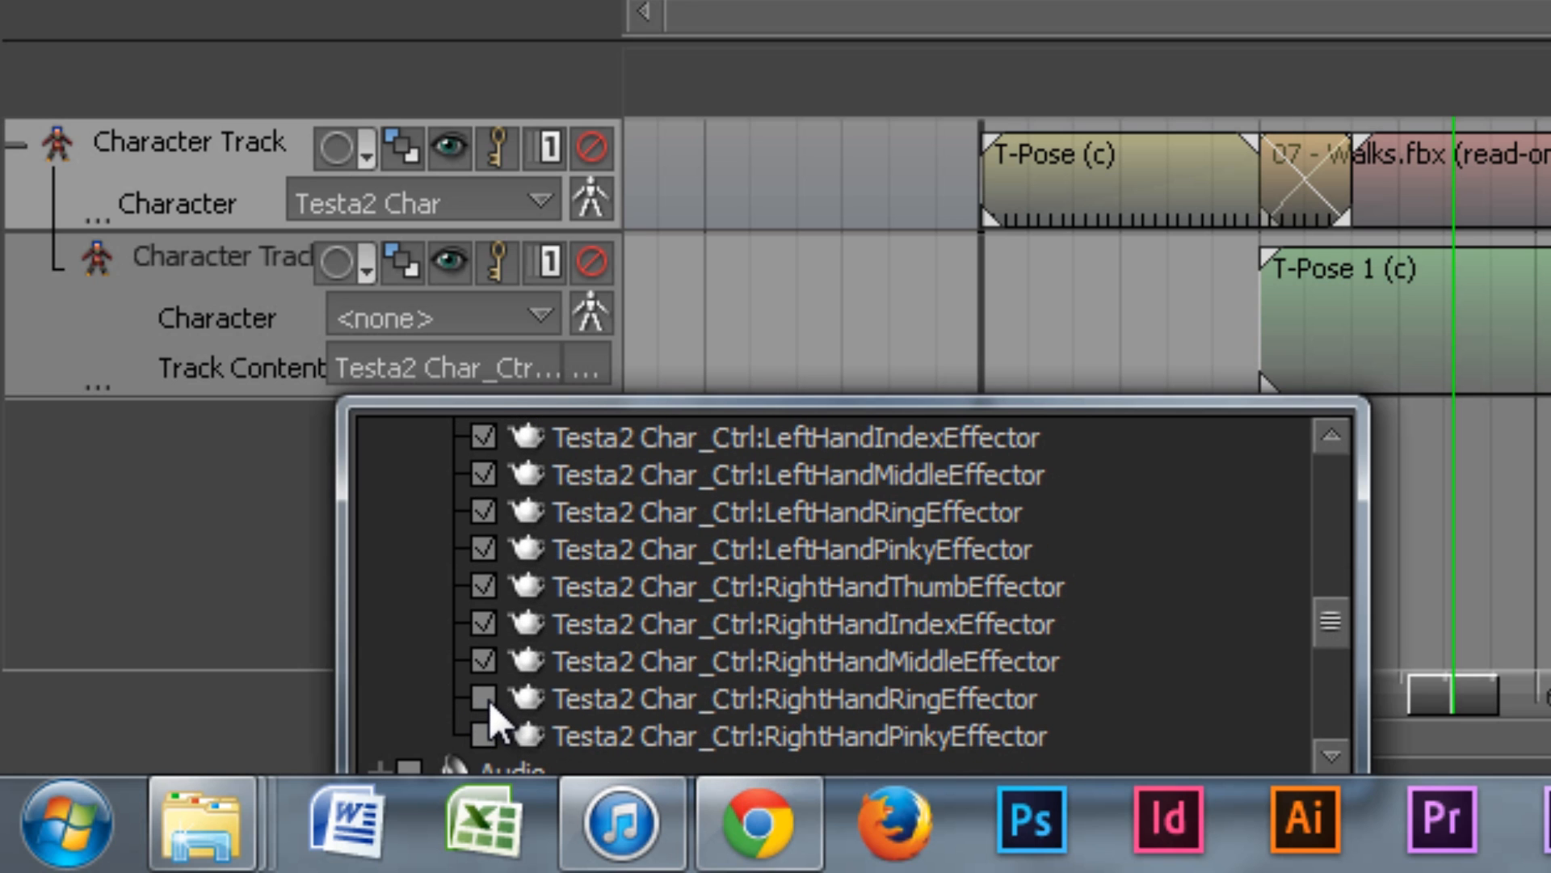
pyautogui.scroll(11, 782, 658)
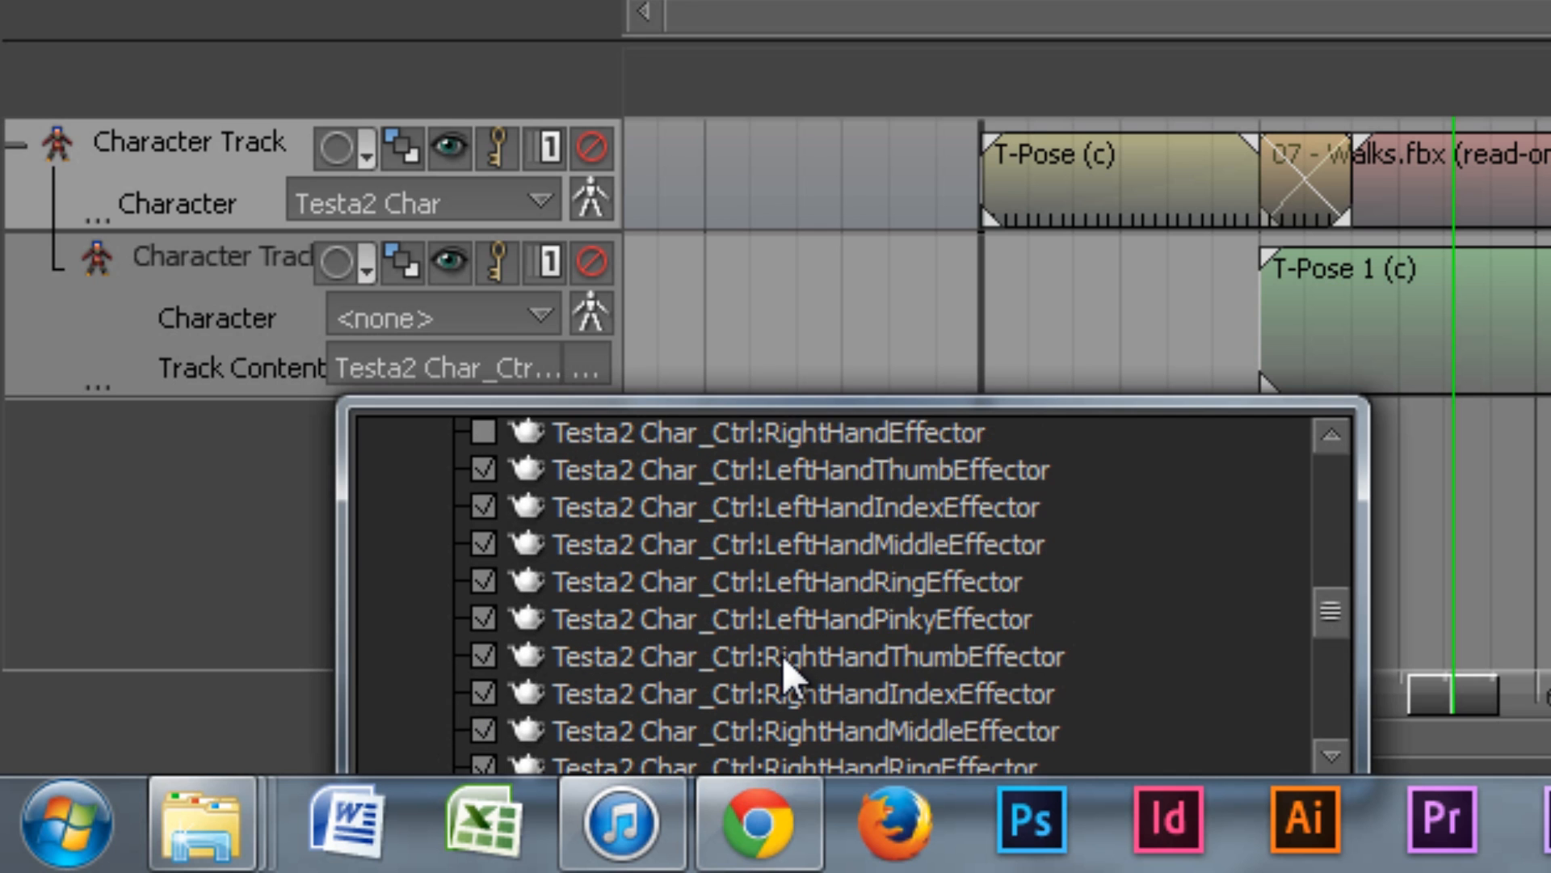
pyautogui.scroll(5, 782, 669)
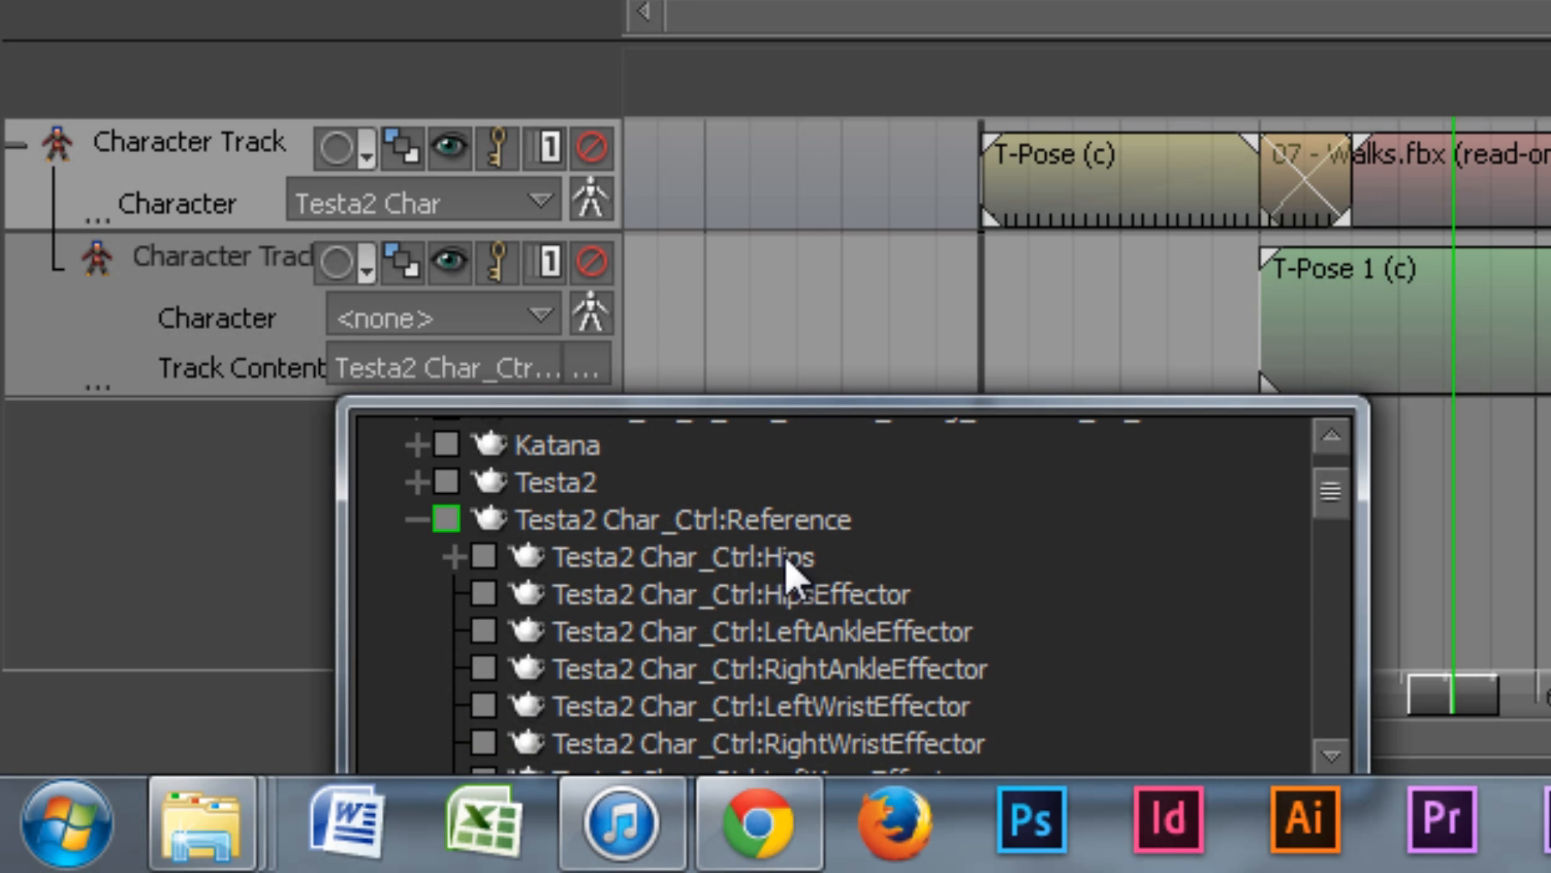
# Step: Expand Hips > Spine down the left arm to LeftHand and include LeftFingerBase in the track content
pyautogui.click(453, 556)
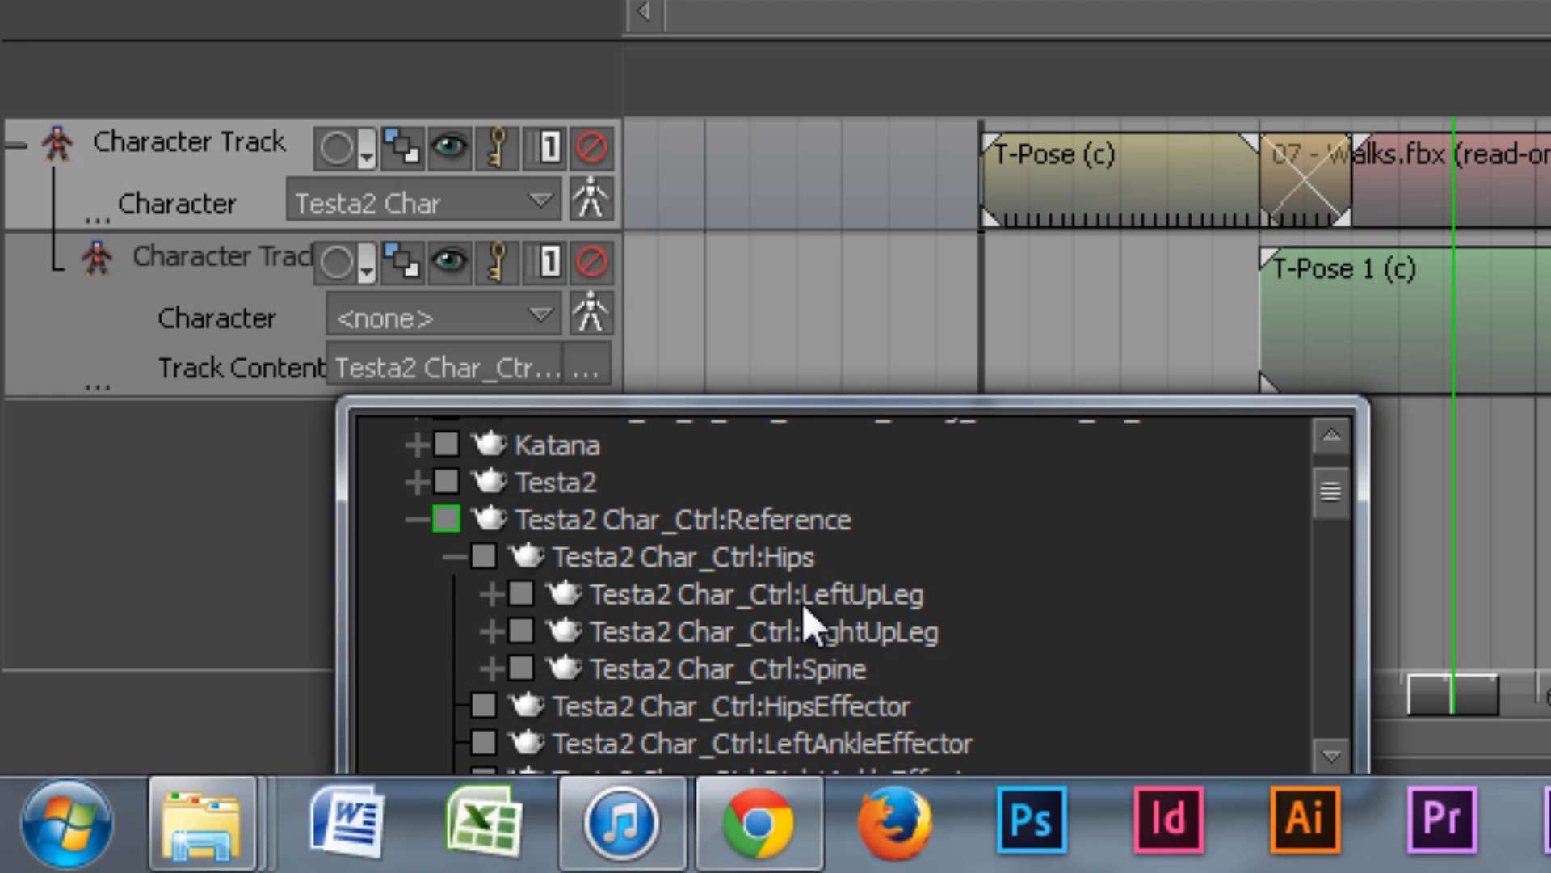
pyautogui.scroll(-2, 723, 610)
pyautogui.click(493, 598)
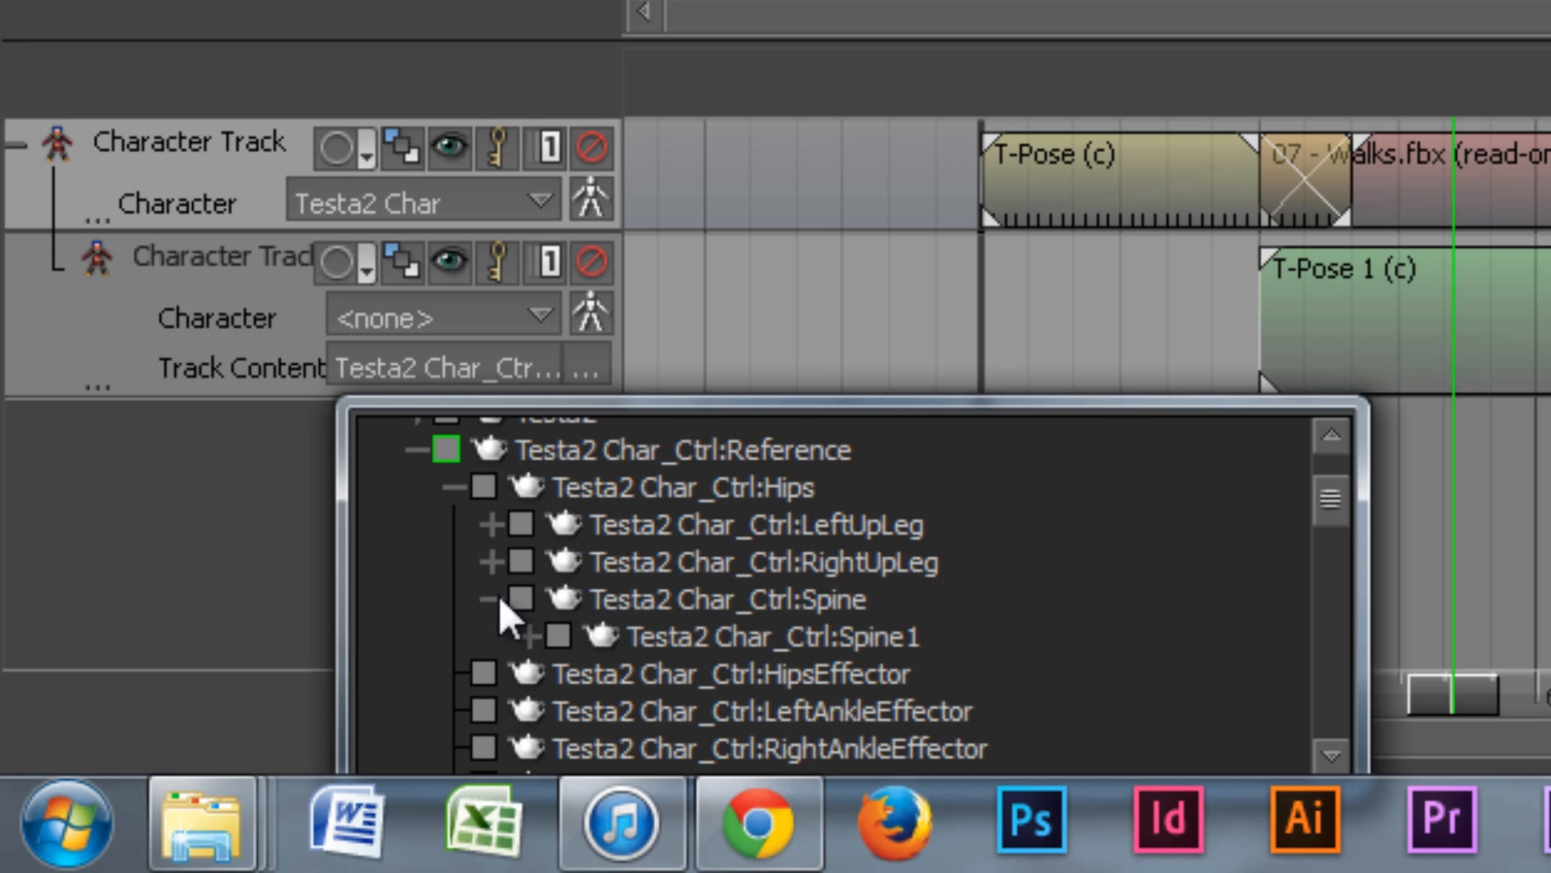
pyautogui.click(526, 638)
pyautogui.scroll(-1, 614, 647)
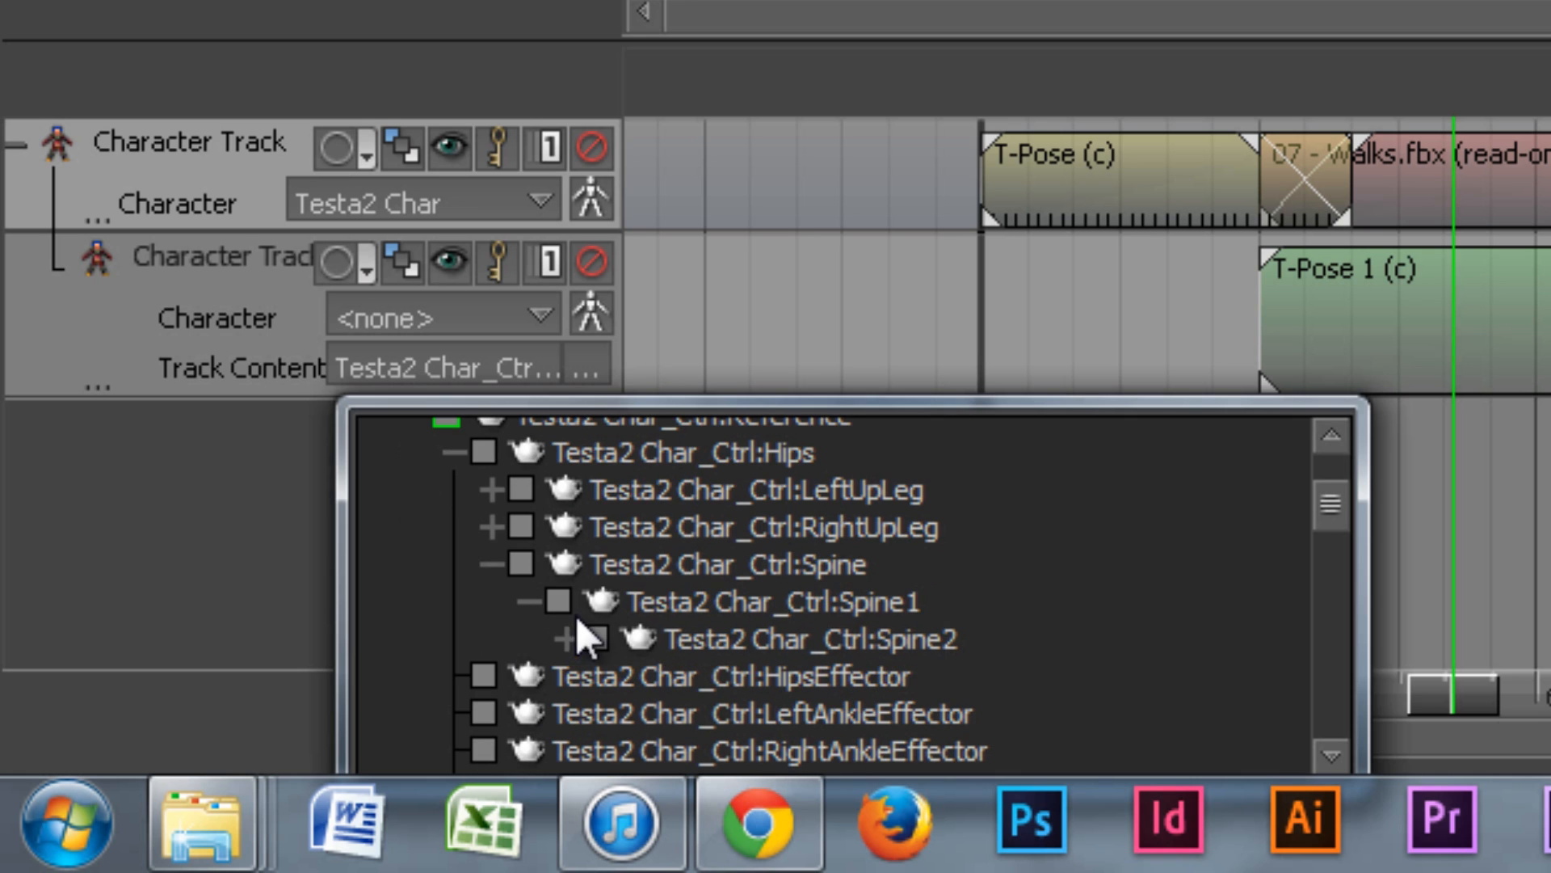
pyautogui.click(564, 639)
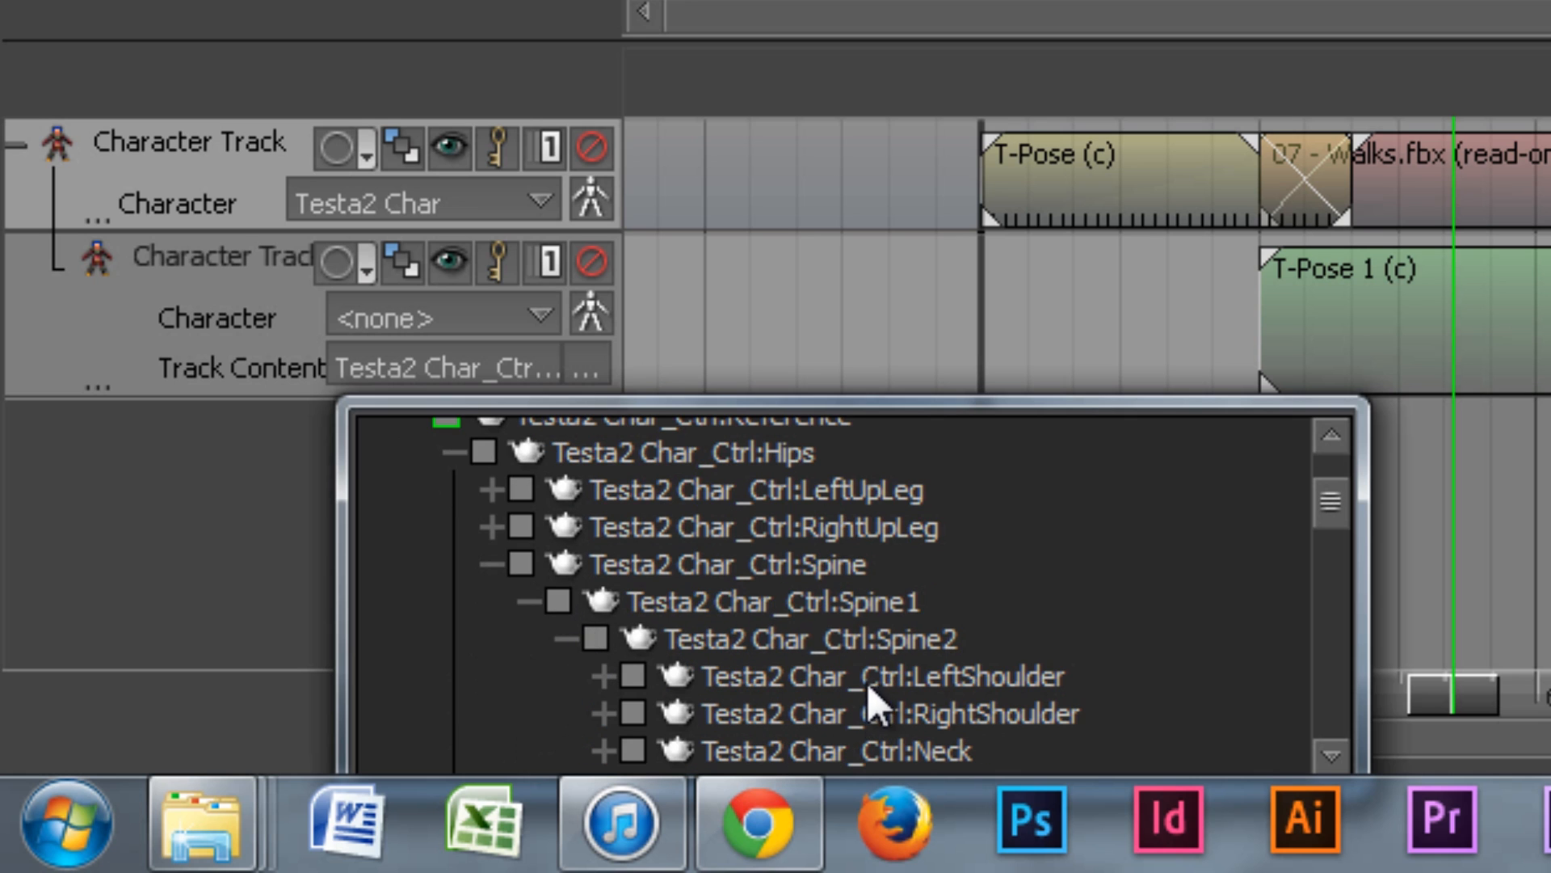
pyautogui.scroll(-2, 929, 647)
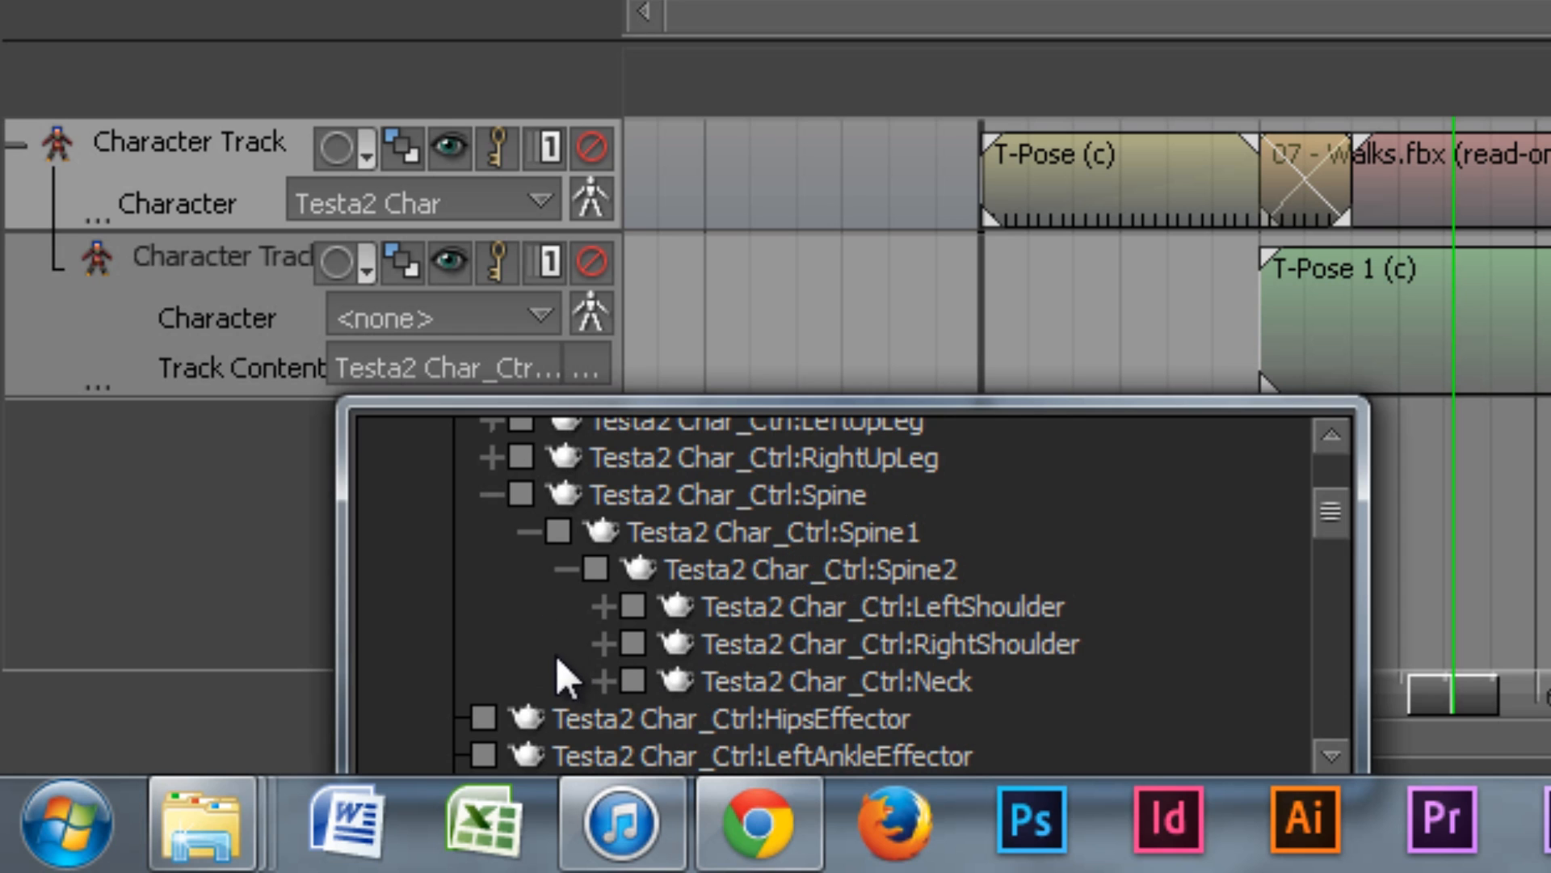
pyautogui.click(604, 608)
pyautogui.scroll(-2, 635, 610)
pyautogui.click(637, 575)
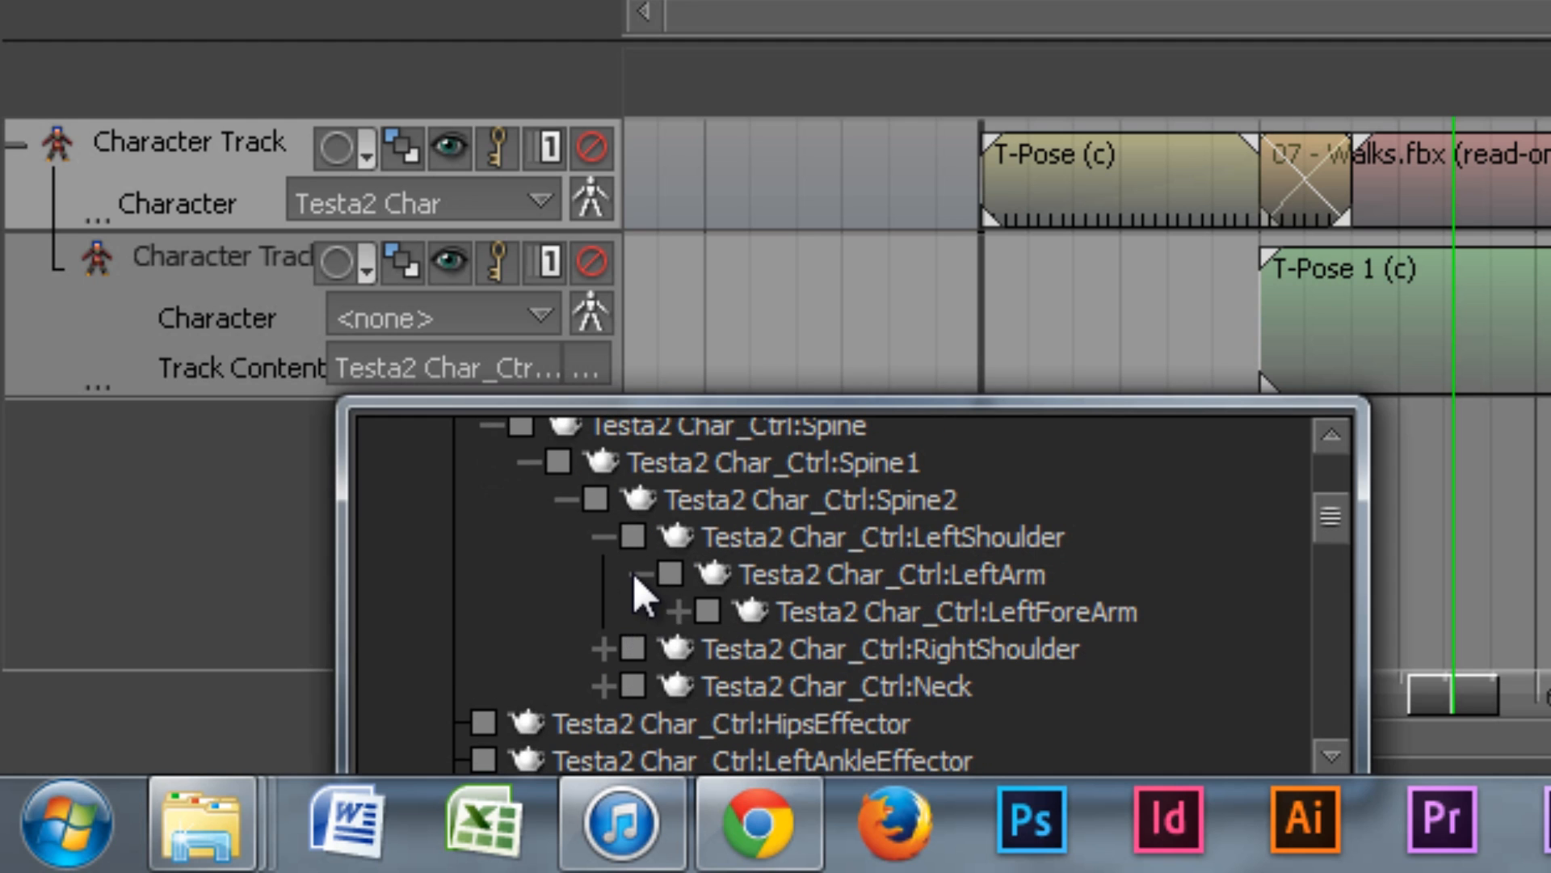
pyautogui.scroll(-1, 691, 577)
pyautogui.click(678, 576)
pyautogui.click(713, 617)
pyautogui.scroll(-2, 797, 666)
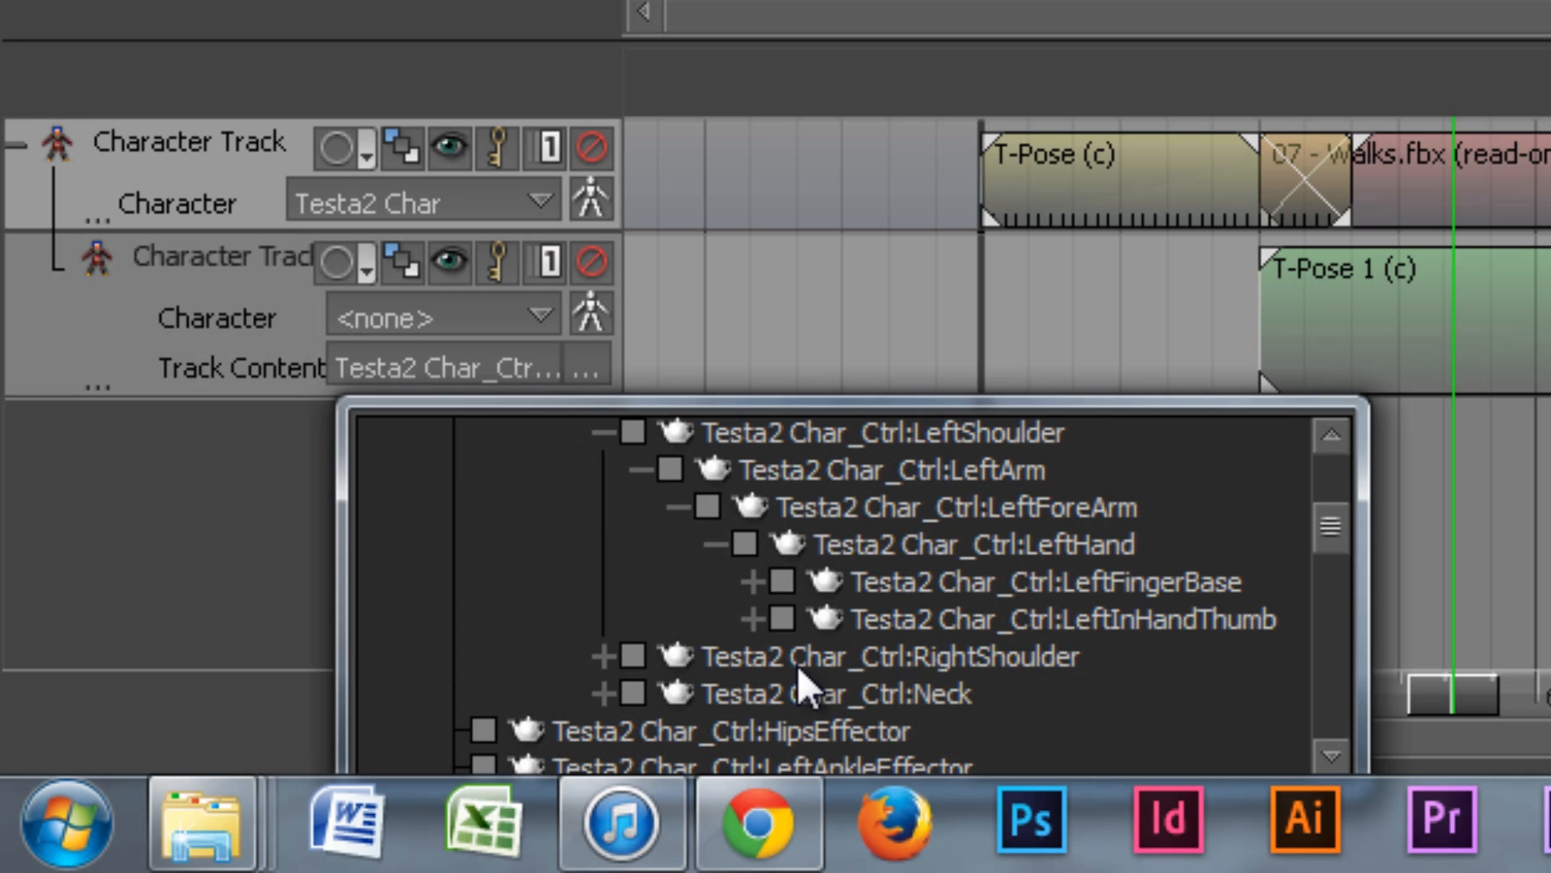
pyautogui.click(782, 580)
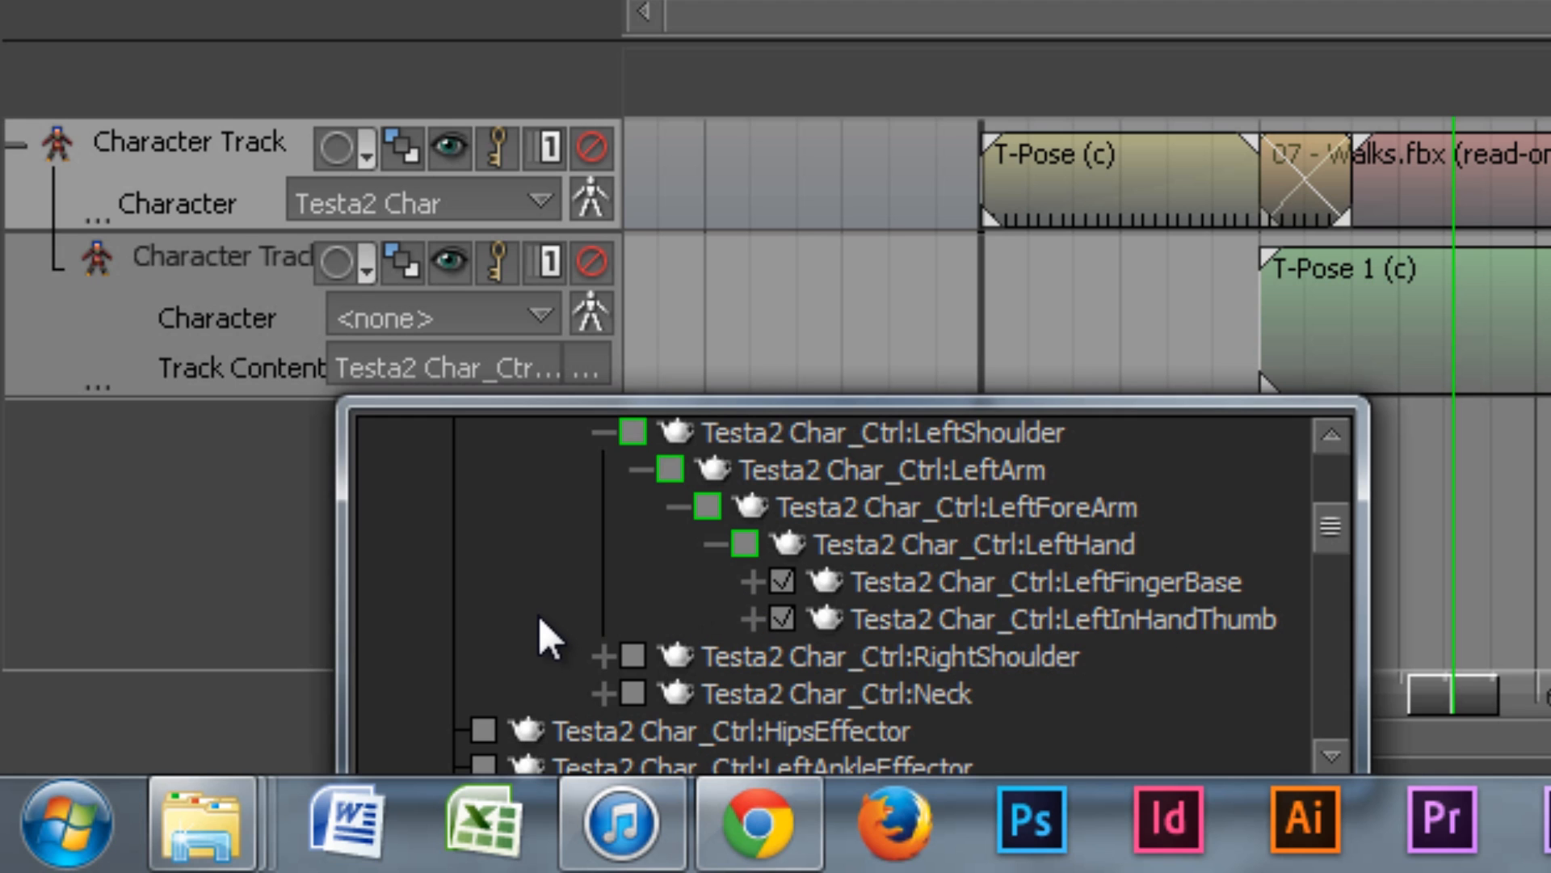
pyautogui.scroll(1, 538, 626)
pyautogui.scroll(-1, 546, 630)
# Step: Expand the right arm down to RightHand and include RightFingerBase and RightInHandThumb
pyautogui.click(603, 656)
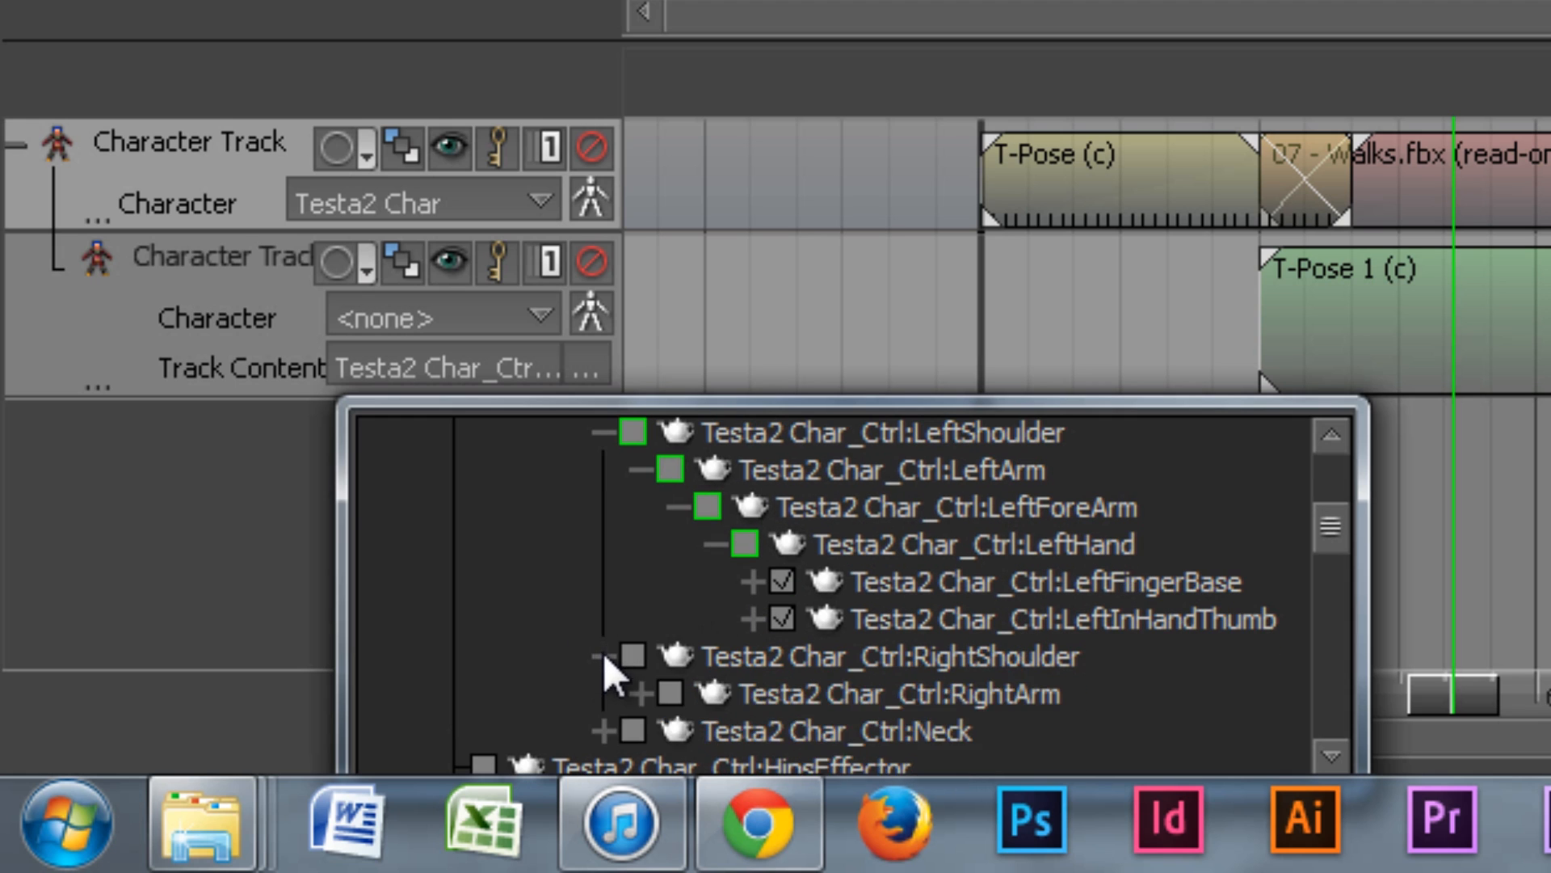
pyautogui.scroll(-2, 609, 654)
pyautogui.click(680, 660)
pyautogui.scroll(-3, 683, 638)
pyautogui.click(714, 595)
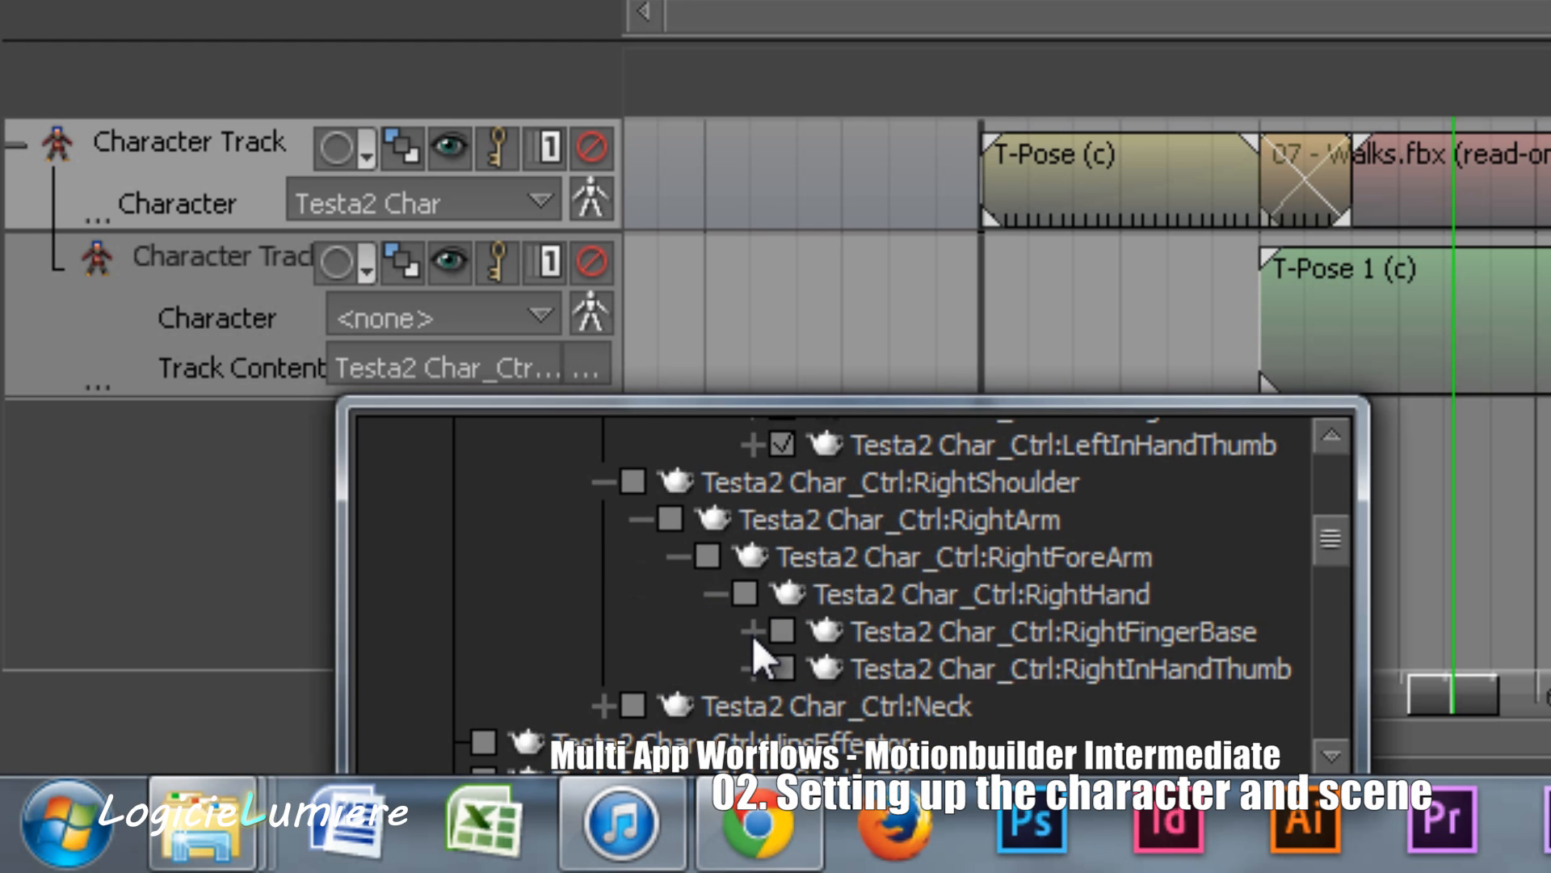
pyautogui.scroll(-1, 764, 614)
pyautogui.click(780, 597)
pyautogui.click(781, 633)
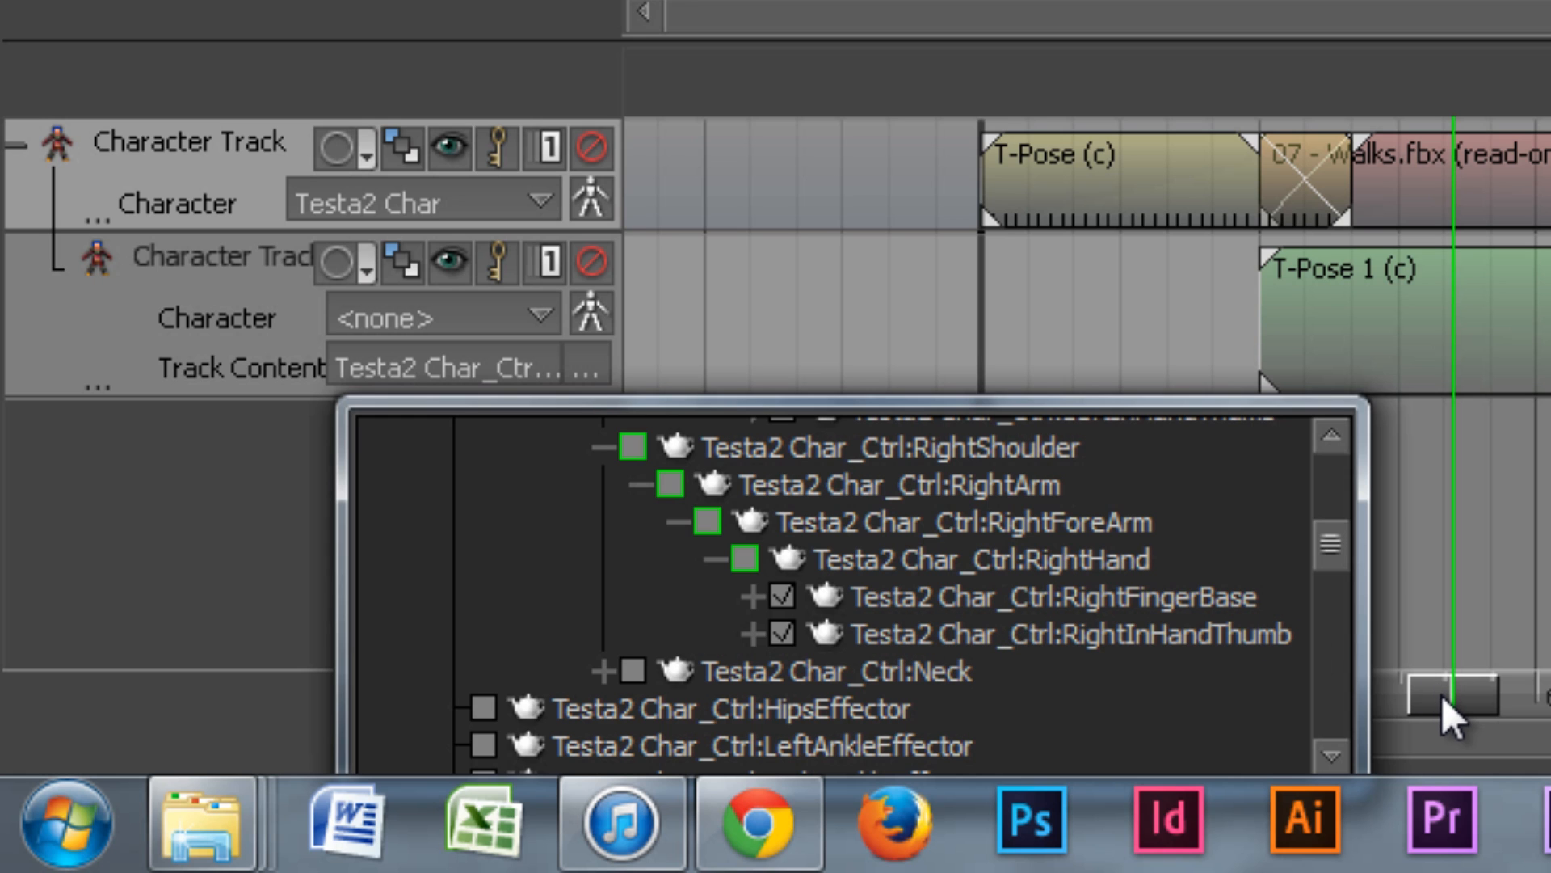
pyautogui.moveTo(1346, 550); pyautogui.dragTo(1338, 630)
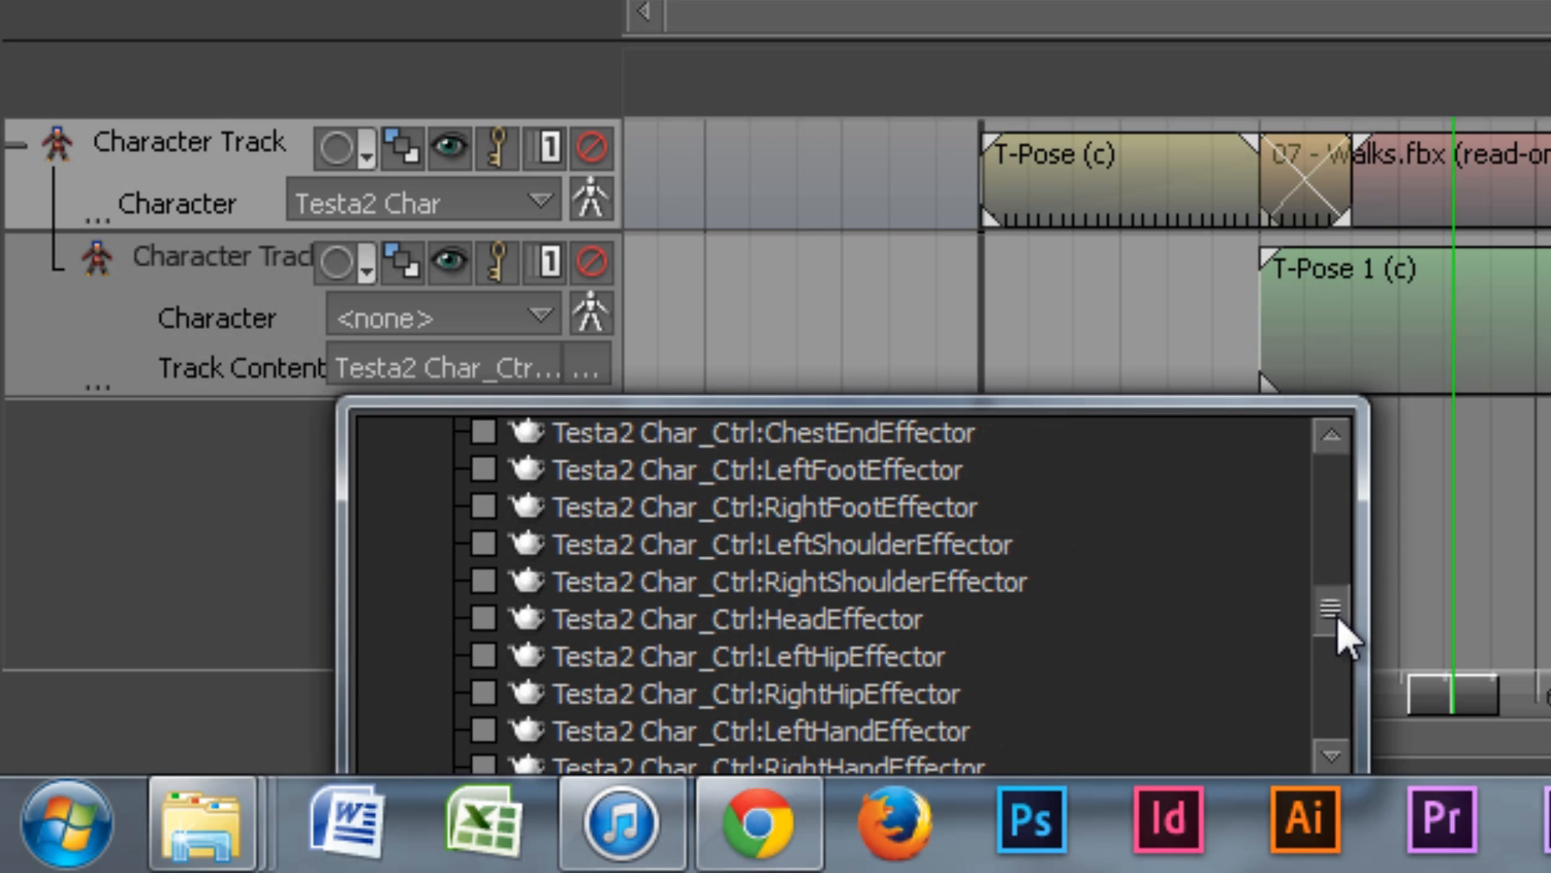
# Step: Close the Track Content list and orbit around the walking character to check its hands and feet
pyautogui.click(1456, 711)
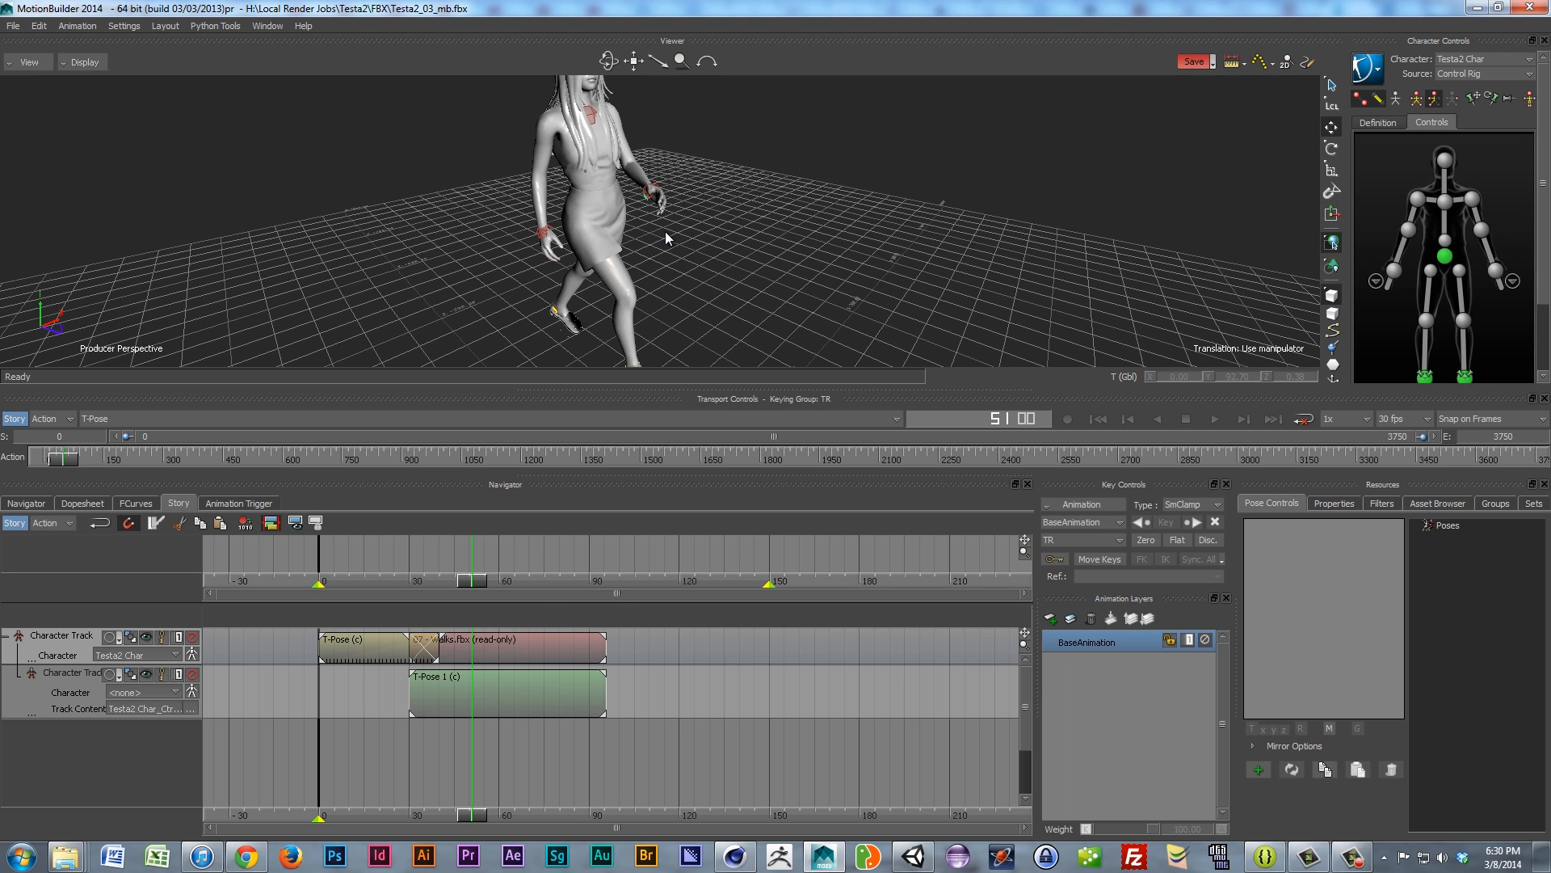
pyautogui.keyDown('ctrl'); pyautogui.keyDown('shift'); pyautogui.moveTo(562, 201); pyautogui.dragTo(671, 212); pyautogui.keyUp('shift'); pyautogui.keyUp('ctrl')
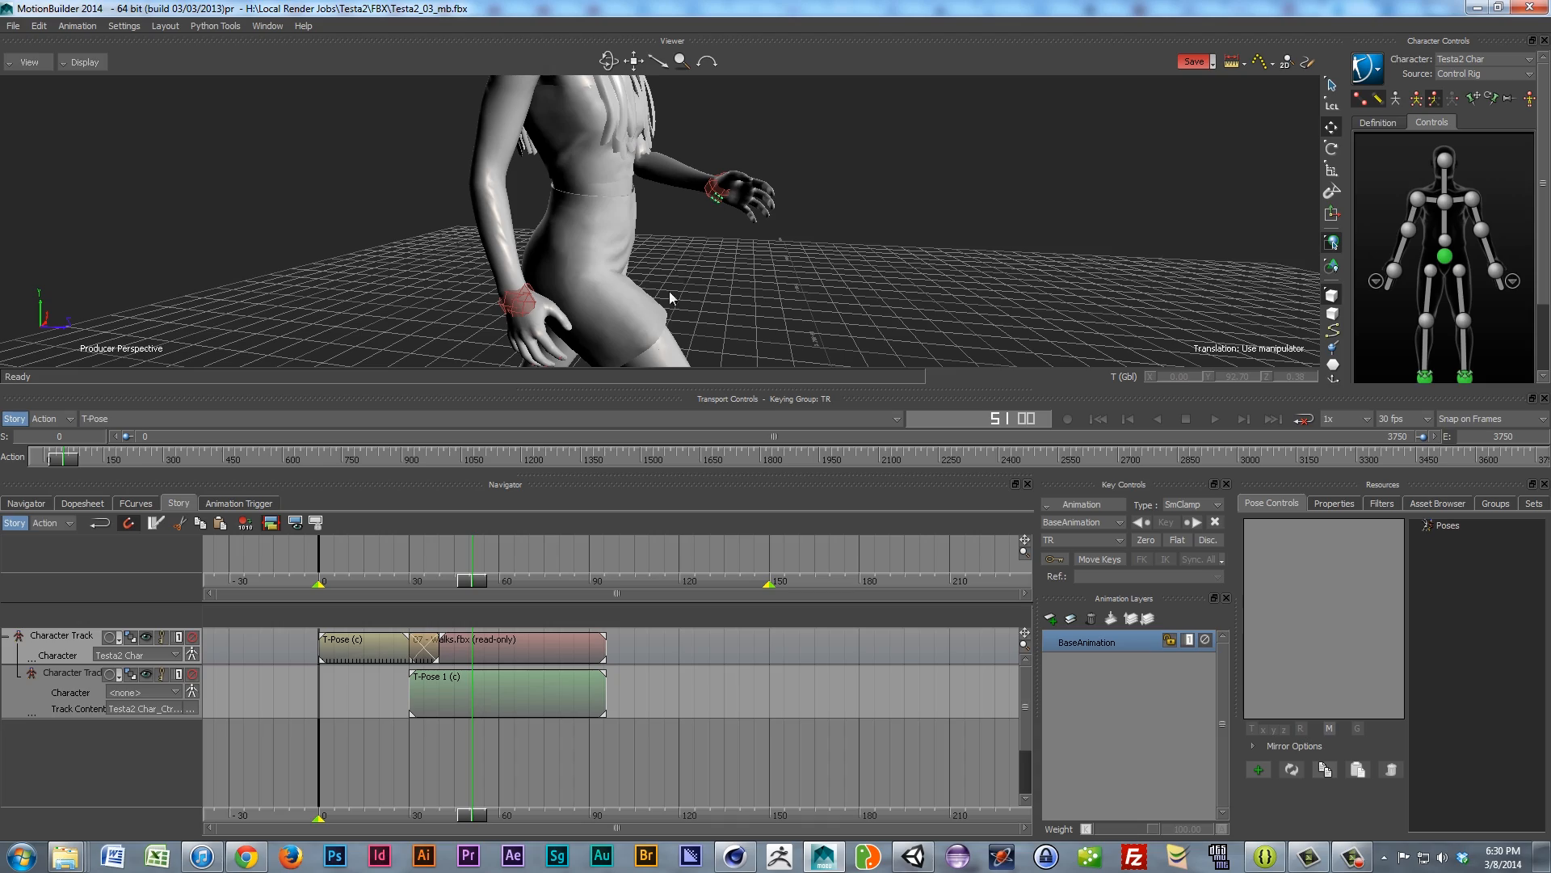
pyautogui.keyDown('ctrl'); pyautogui.keyDown('shift'); pyautogui.moveTo(747, 220); pyautogui.dragTo(588, 235); pyautogui.keyUp('shift'); pyautogui.keyUp('ctrl')
pyautogui.scroll(1, 587, 237)
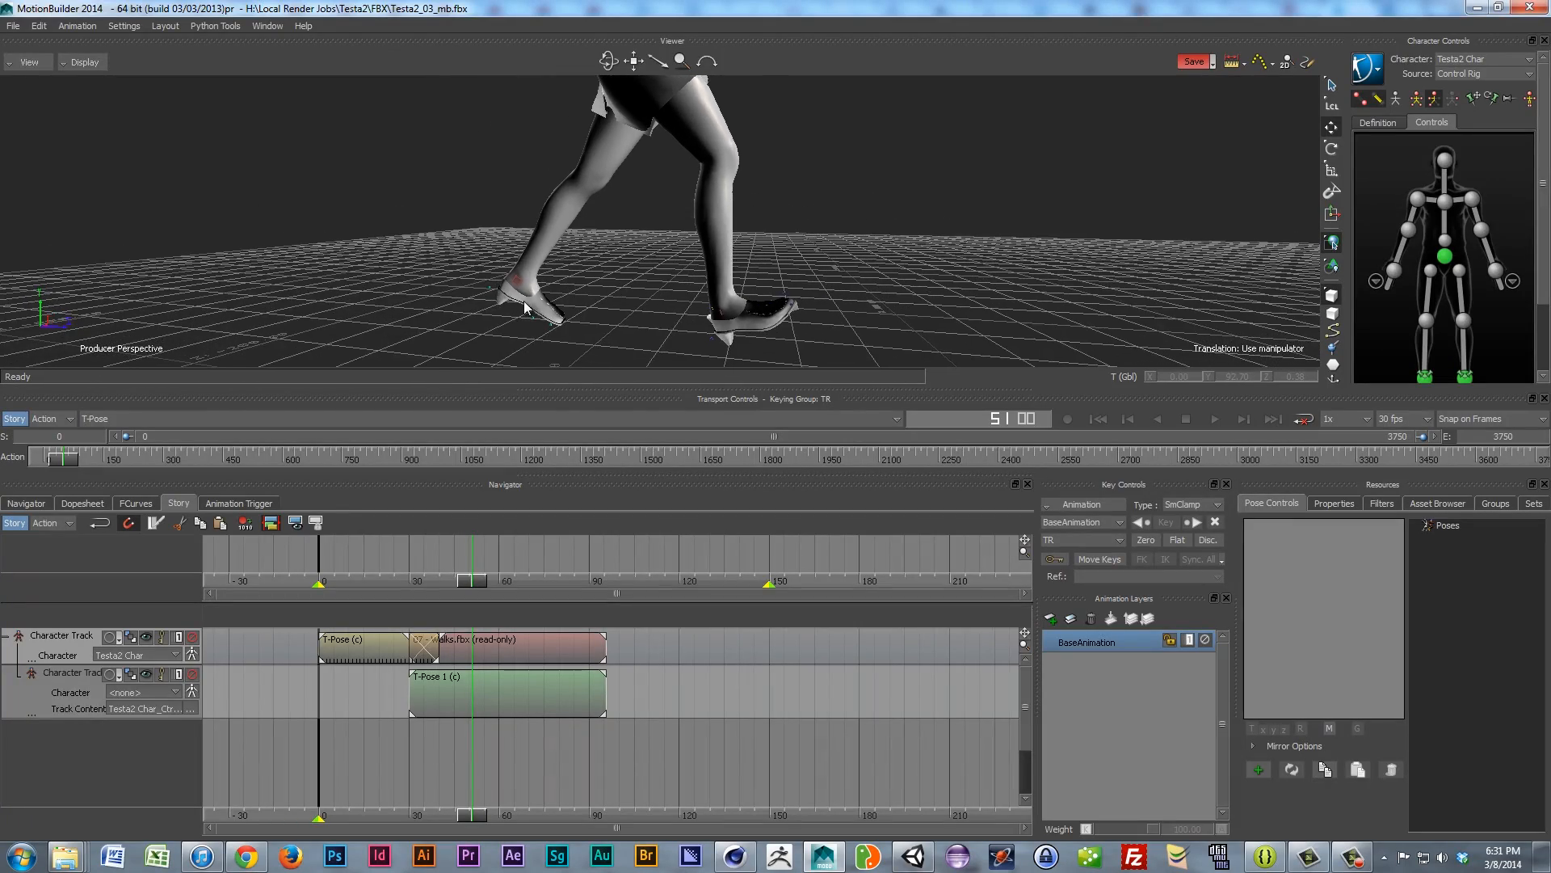
pyautogui.scroll(2, 525, 300)
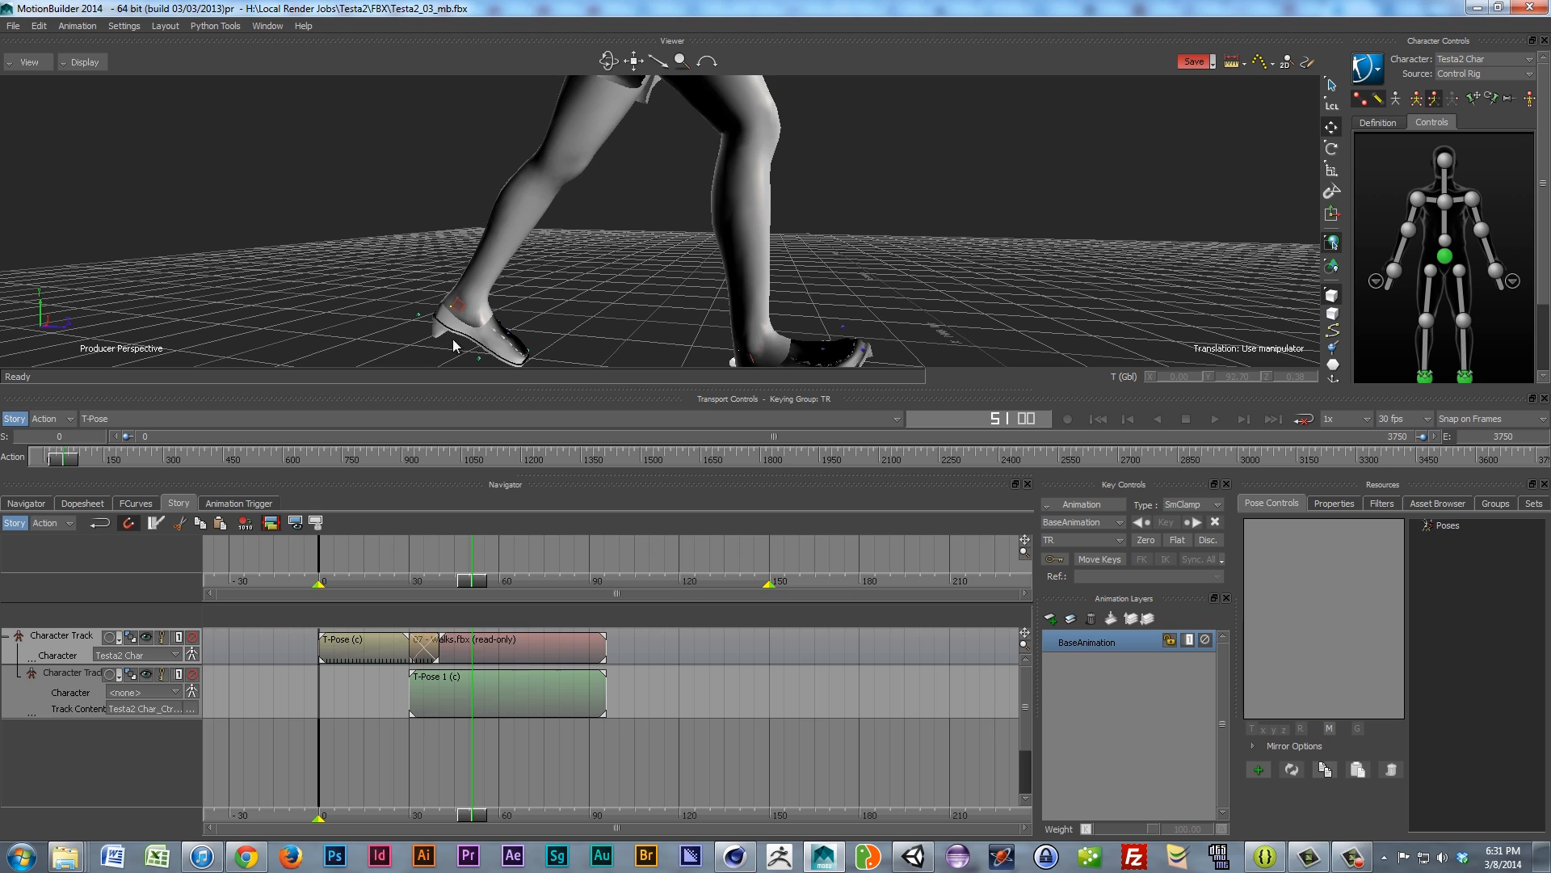
pyautogui.scroll(-2, 617, 309)
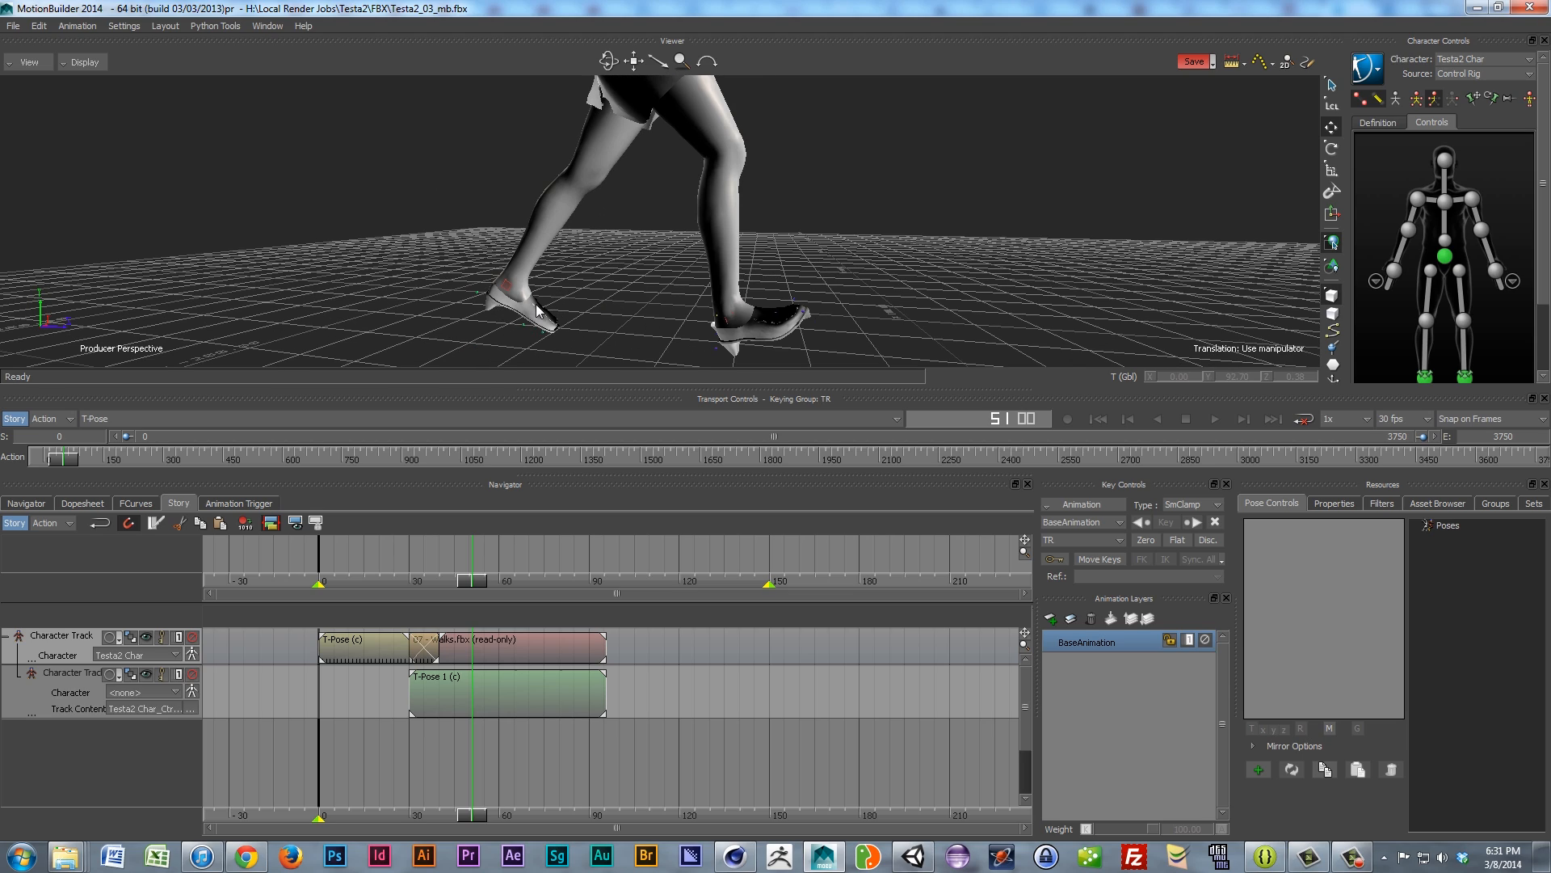
pyautogui.scroll(-1, 695, 304)
pyautogui.keyDown('ctrl'); pyautogui.keyDown('shift'); pyautogui.moveTo(716, 299); pyautogui.dragTo(629, 252); pyautogui.keyUp('shift'); pyautogui.keyUp('ctrl')
pyautogui.scroll(-4, 624, 209)
pyautogui.keyDown('shift'); pyautogui.moveTo(627, 182); pyautogui.dragTo(651, 269); pyautogui.keyUp('shift')
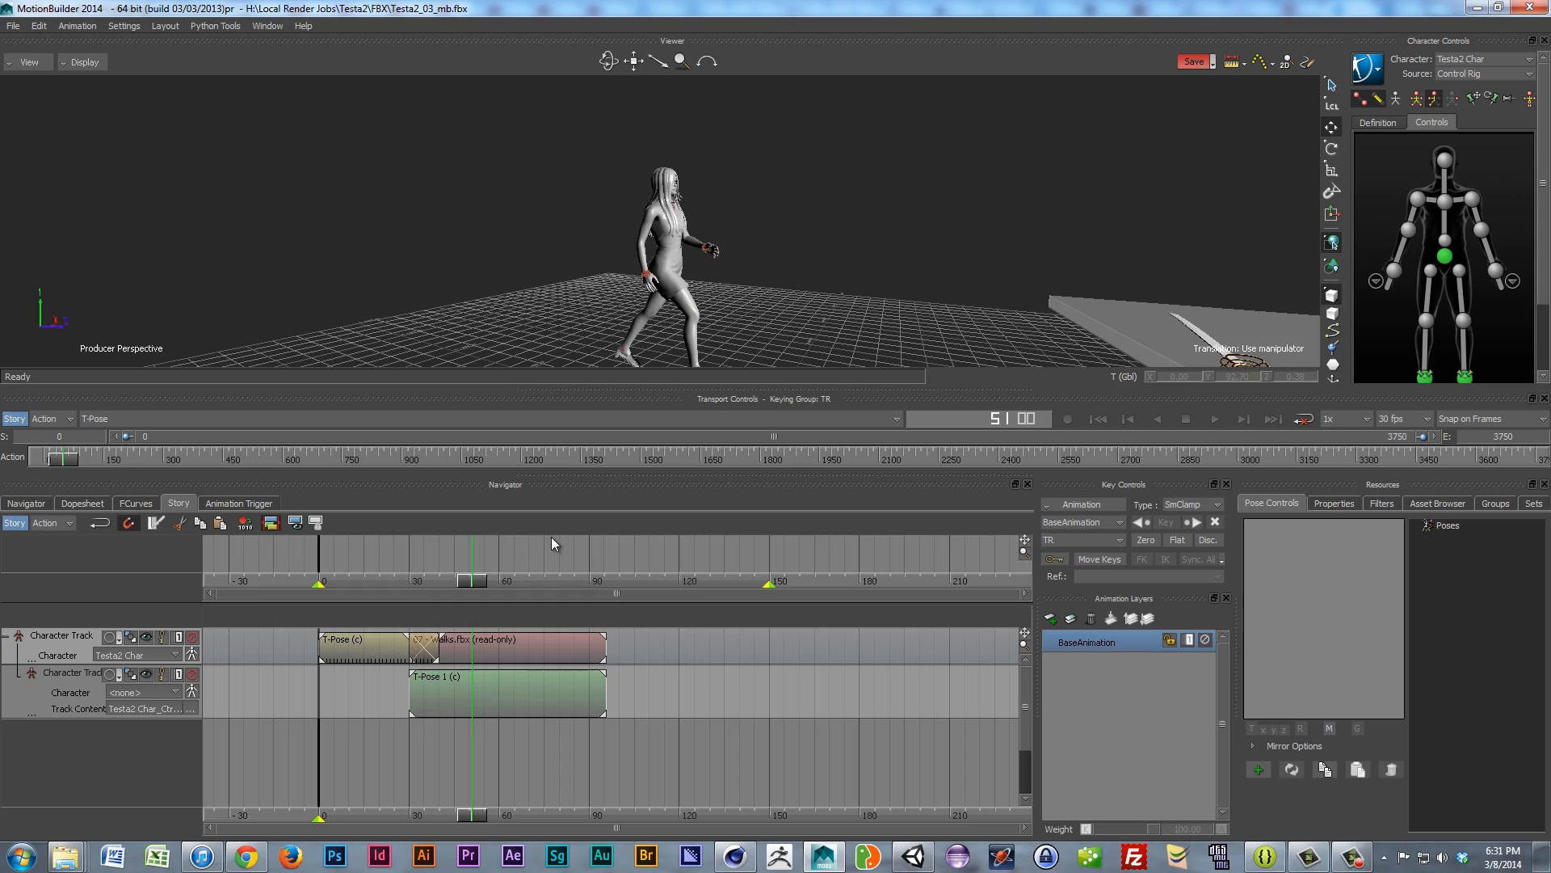
pyautogui.moveTo(662, 246)
pyautogui.keyDown('ctrl'); pyautogui.keyDown('shift'); pyautogui.mouseDown()
pyautogui.moveTo(596, 249)
pyautogui.moveTo(645, 263)
pyautogui.moveTo(641, 244)
pyautogui.mouseUp(); pyautogui.keyUp('shift'); pyautogui.keyUp('ctrl')
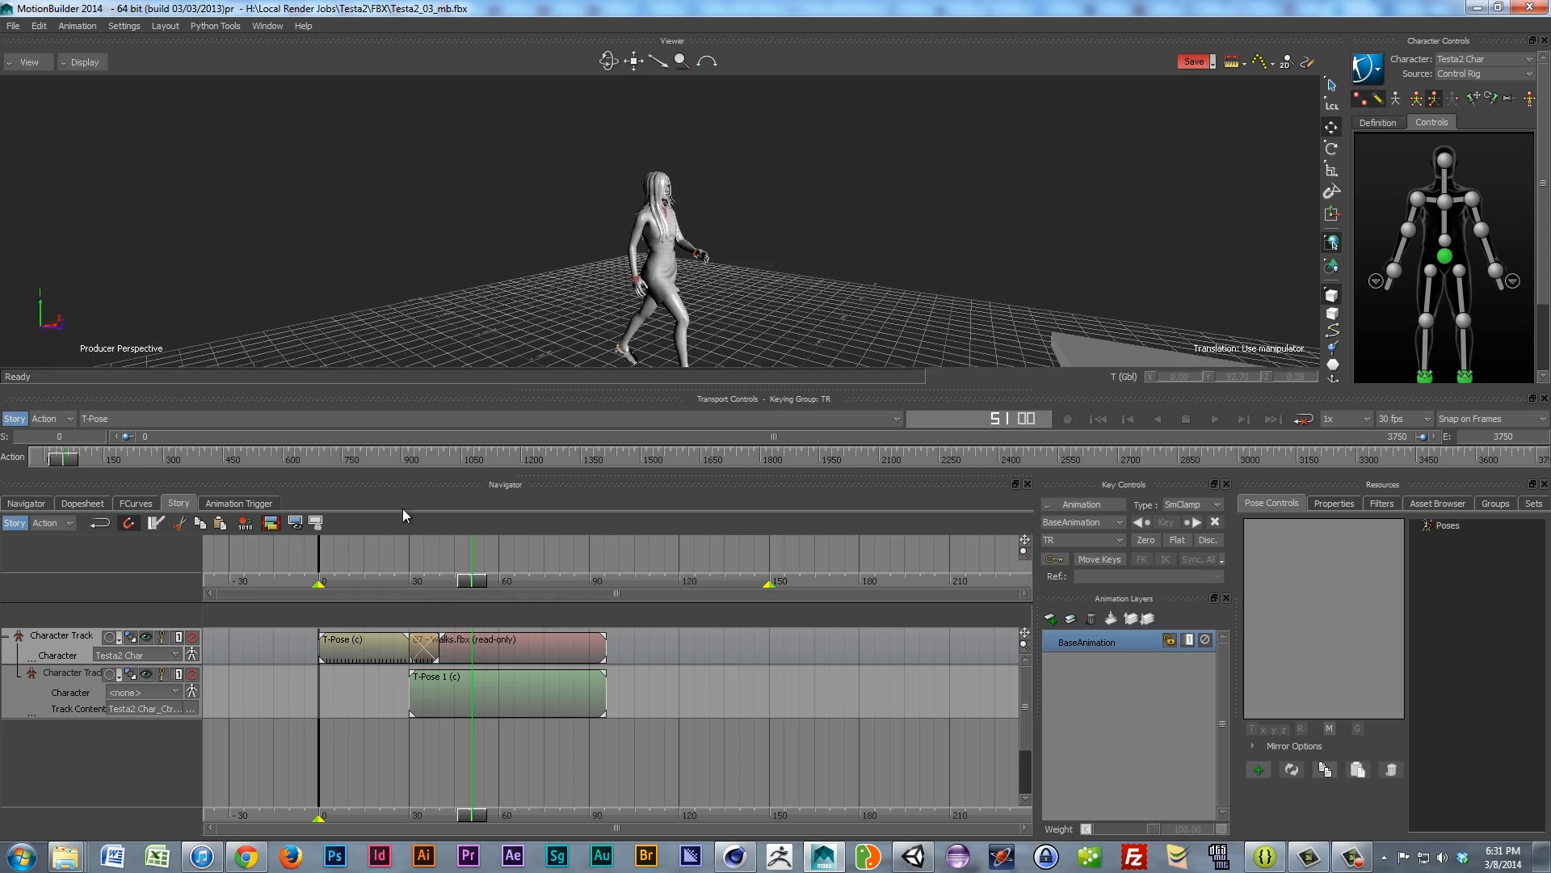
# Step: Insert a Character Additive subtrack under the second Character Track and enable keying on it
pyautogui.click(70, 692)
pyautogui.rightClick(70, 692)
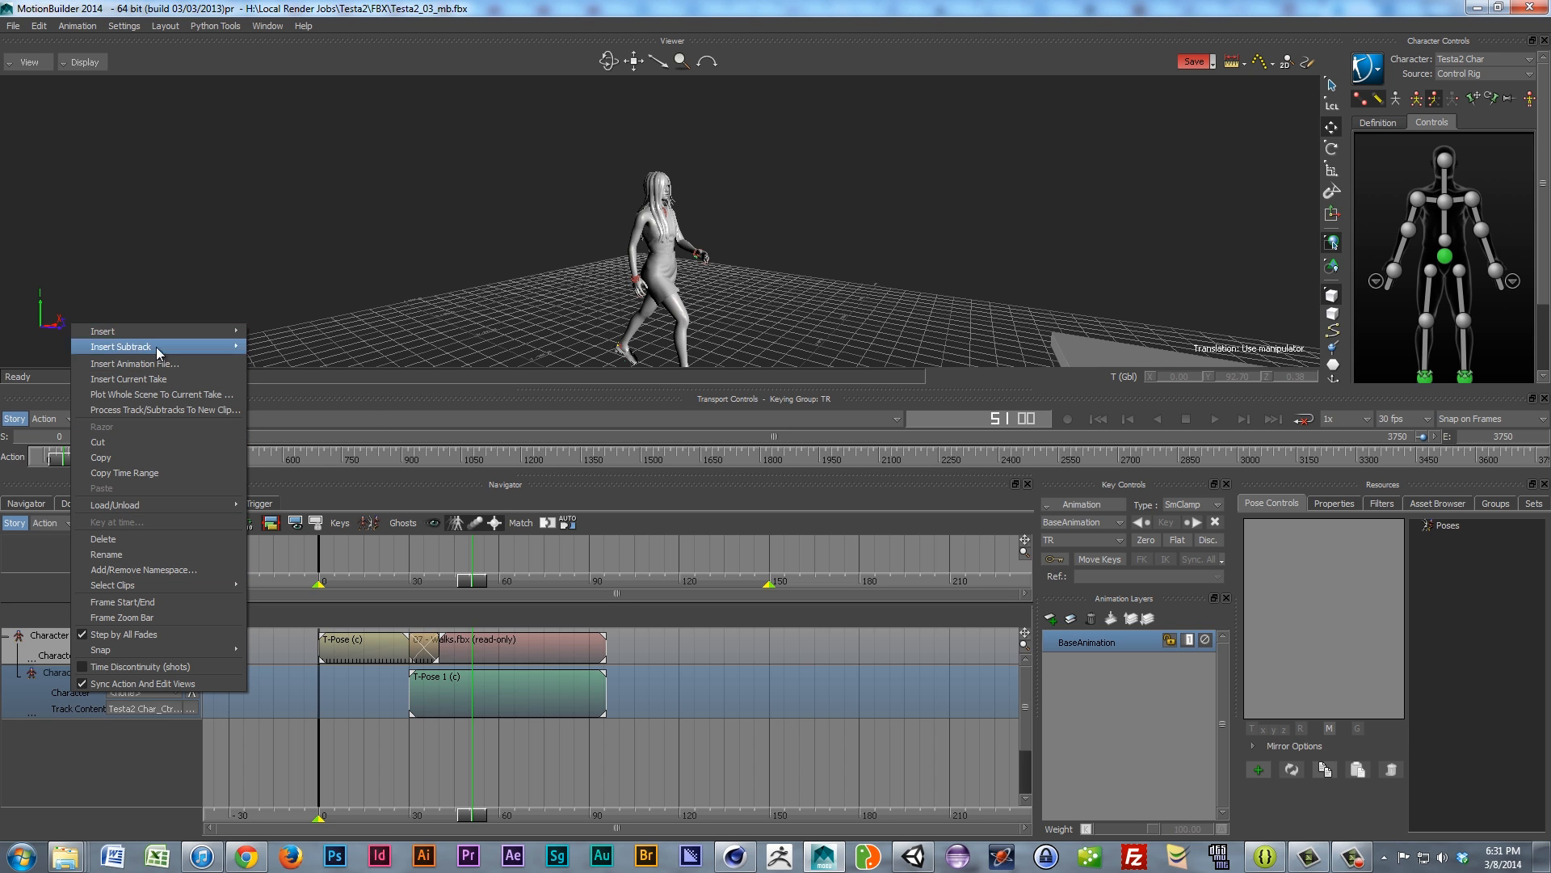
pyautogui.moveTo(167, 331)
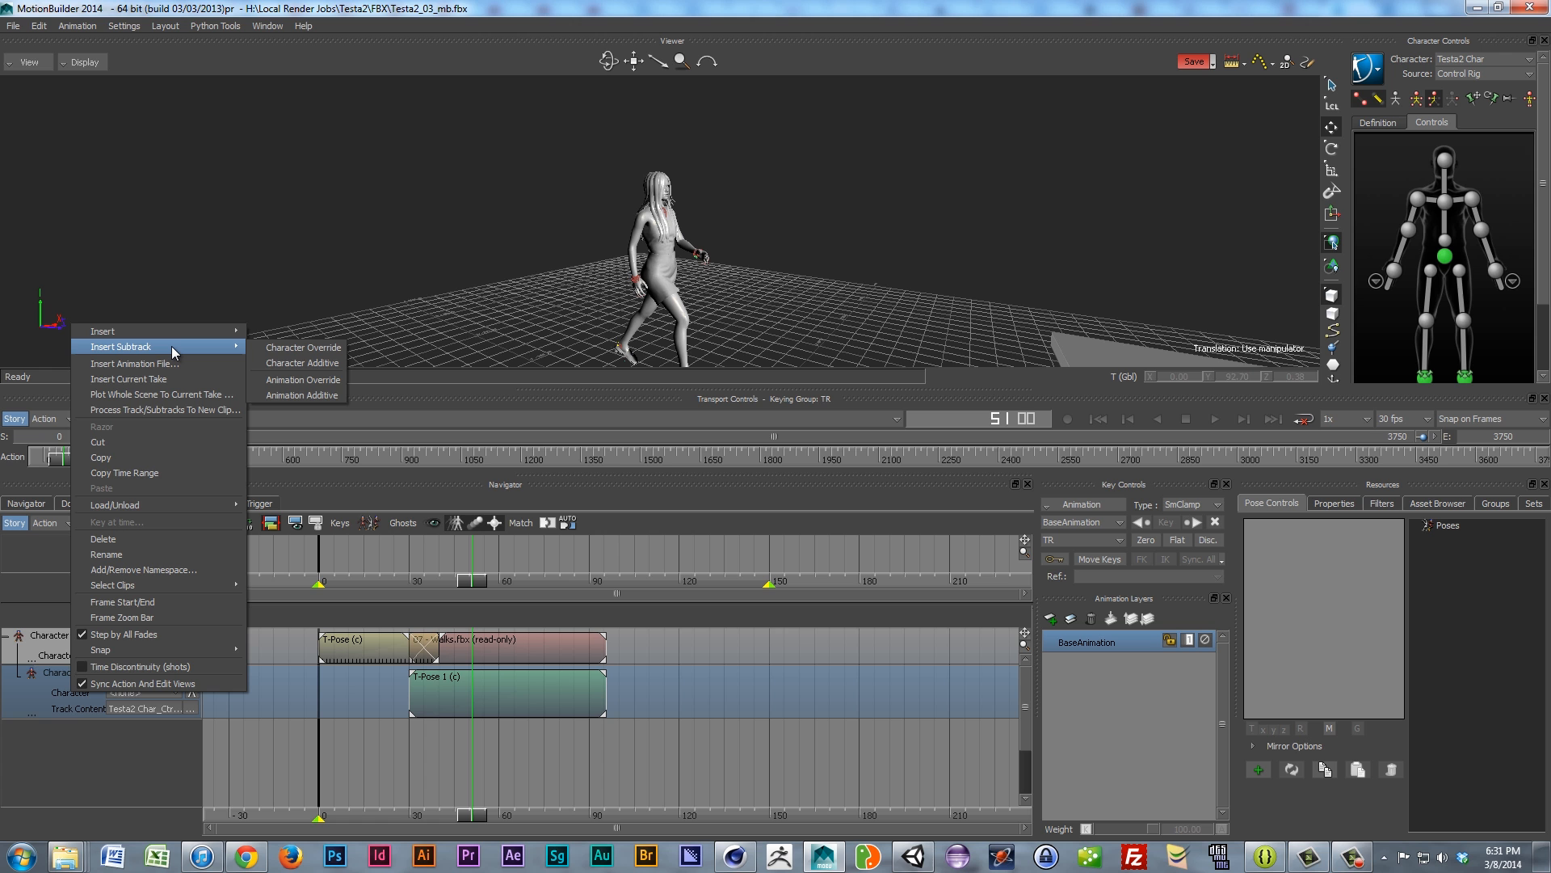
pyautogui.click(308, 365)
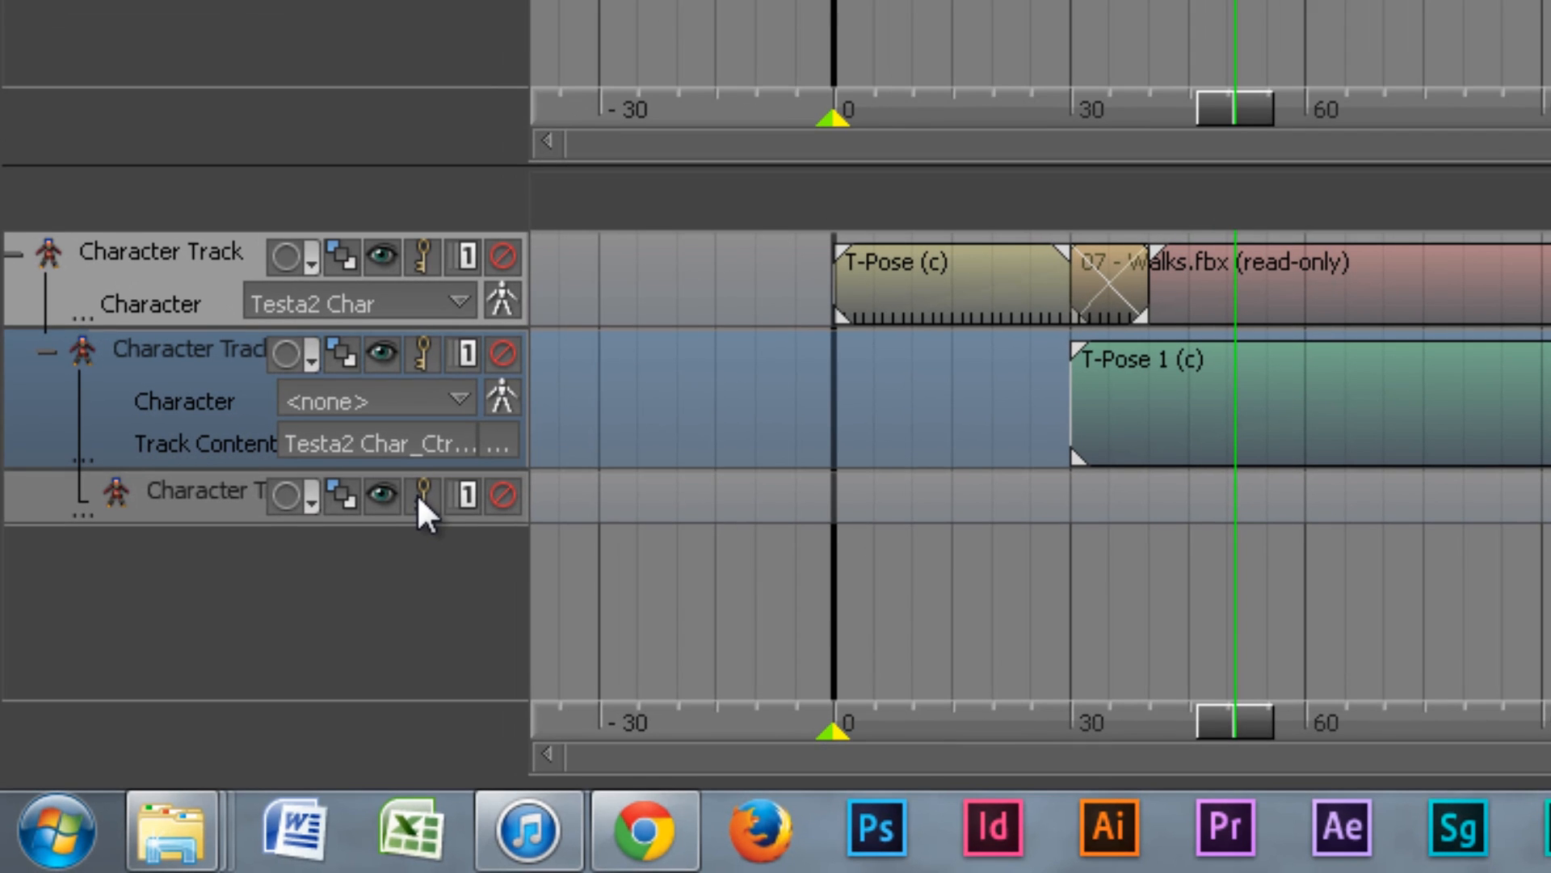
pyautogui.click(424, 496)
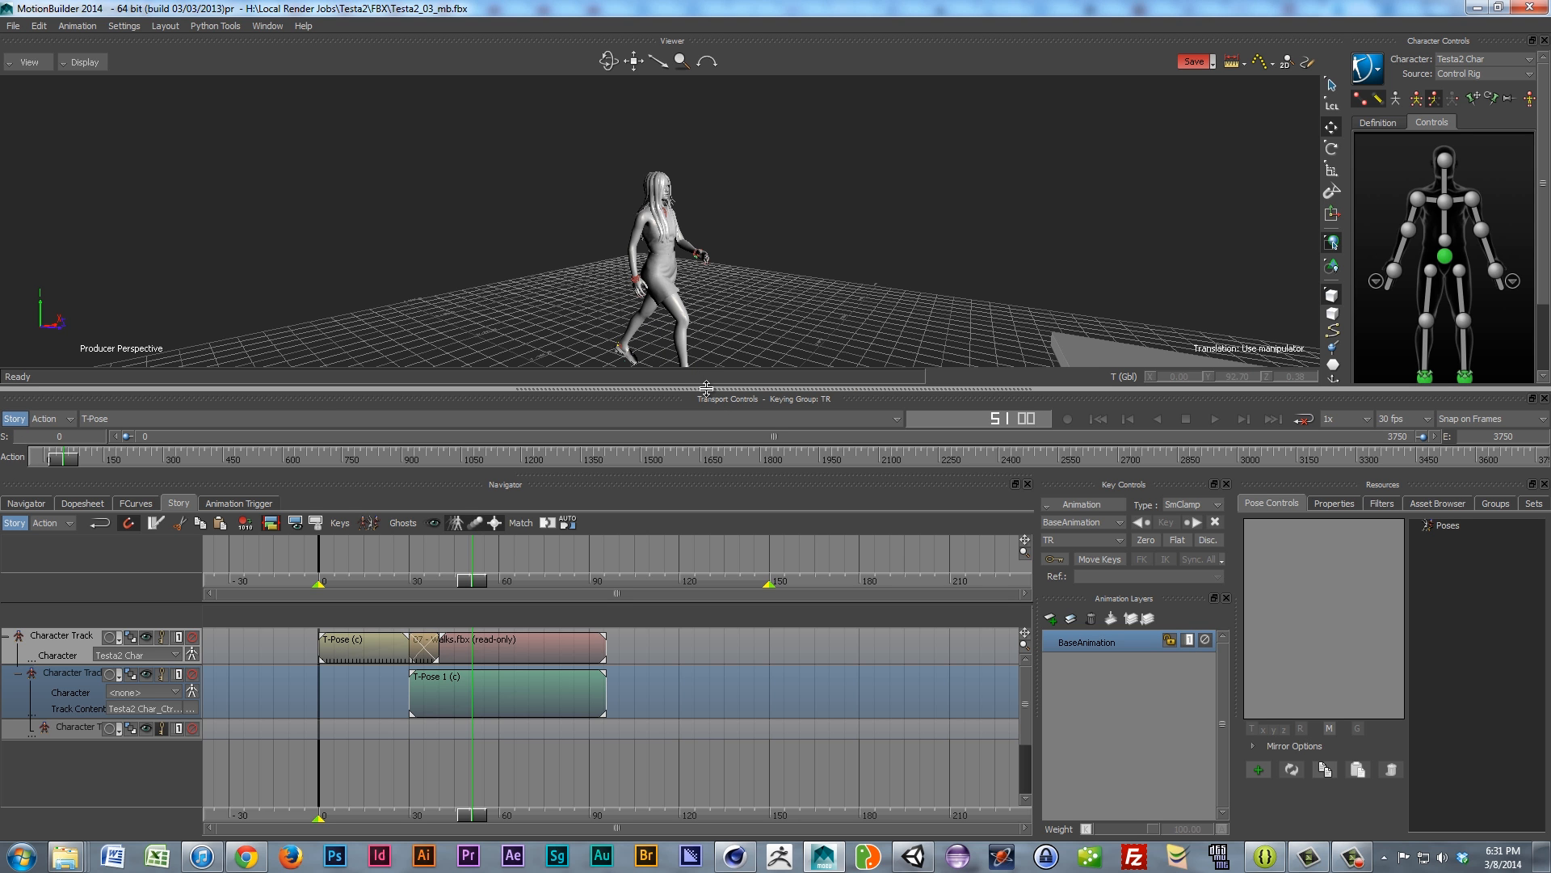
# Step: Select the character's head effector, switch it to rotation, and frame the head in the viewer
pyautogui.moveTo(707, 407); pyautogui.dragTo(697, 455)
pyautogui.keyDown('ctrl'); pyautogui.keyDown('shift'); pyautogui.moveTo(675, 226); pyautogui.dragTo(701, 268); pyautogui.keyUp('shift'); pyautogui.keyUp('ctrl')
pyautogui.scroll(5, 645, 215)
pyautogui.click(1448, 163)
pyautogui.scroll(-5, 656, 228)
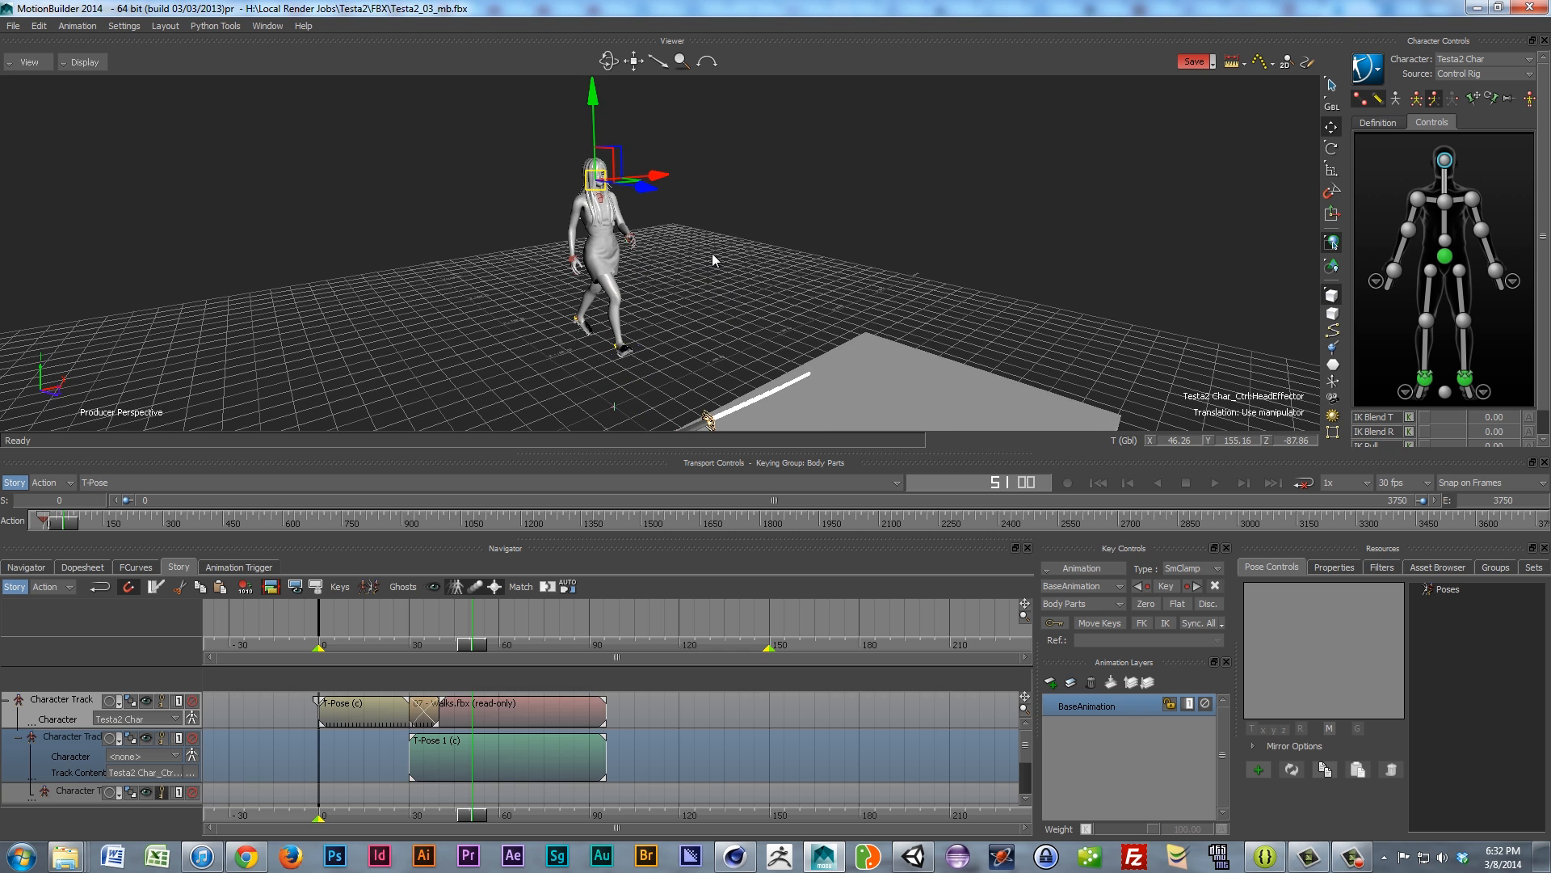
pyautogui.click(1331, 148)
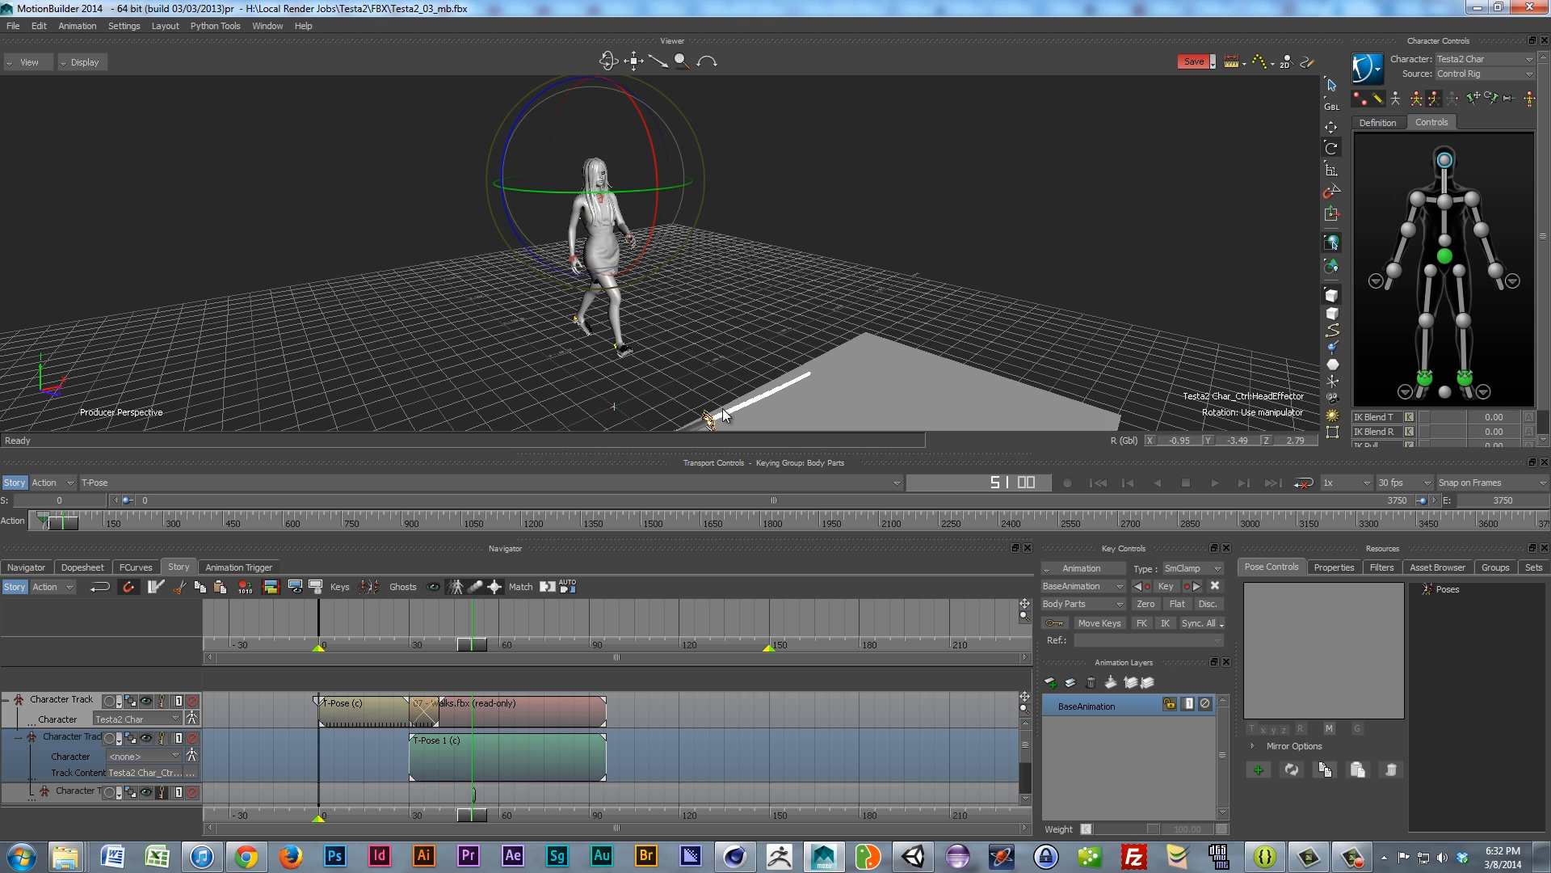
pyautogui.scroll(8, 614, 257)
pyautogui.scroll(-1, 614, 256)
pyautogui.keyDown('shift'); pyautogui.moveTo(627, 268); pyautogui.dragTo(670, 369); pyautogui.keyUp('shift')
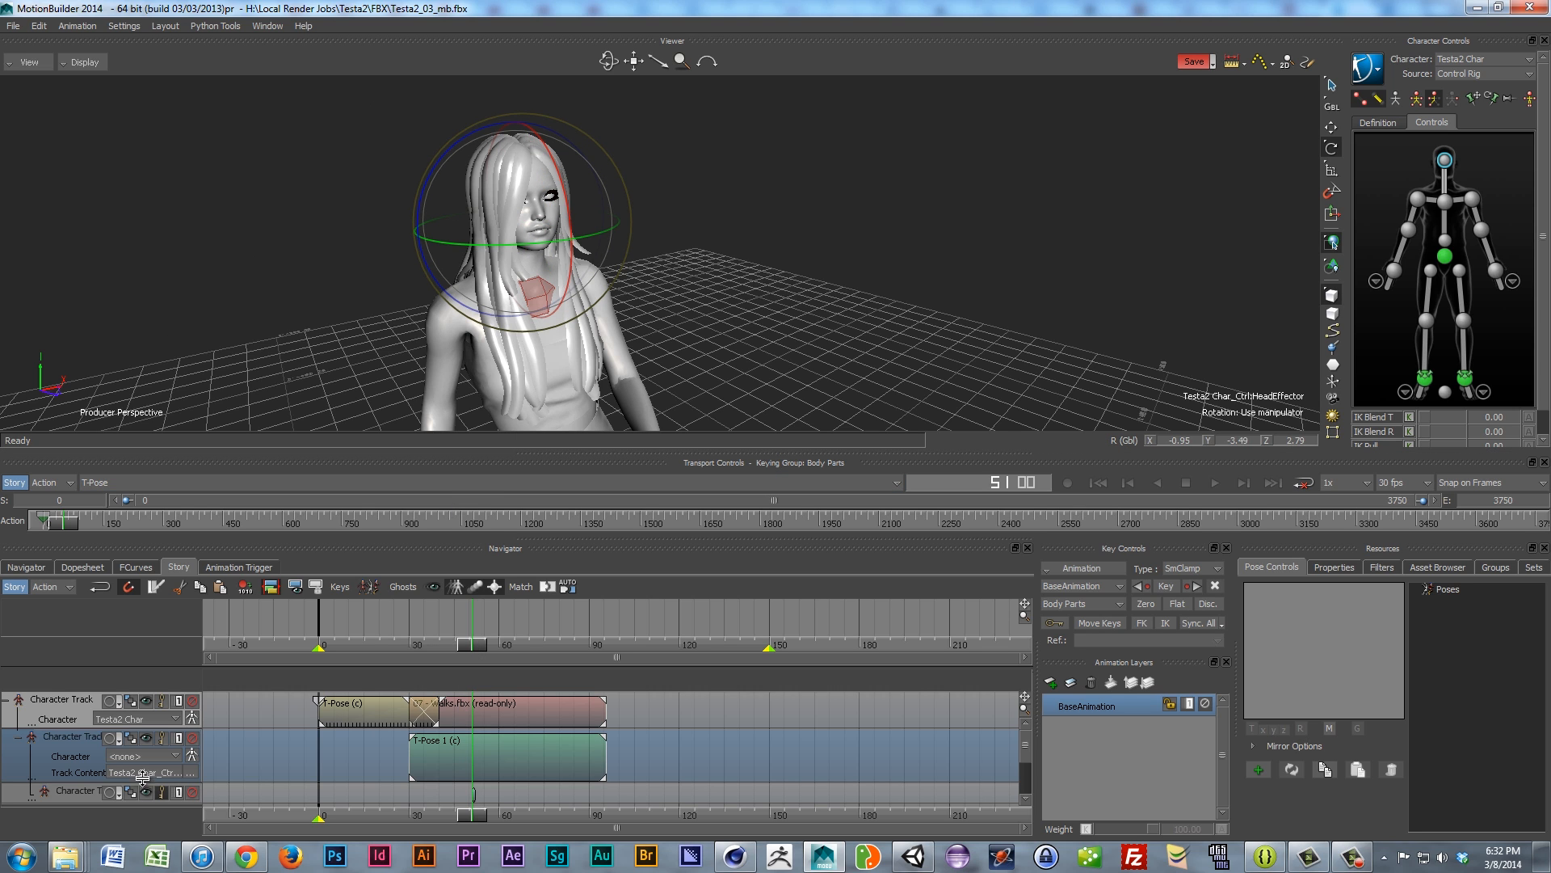
# Step: Make the additive subtrack row taller and enlarge the Story area
pyautogui.click(76, 795)
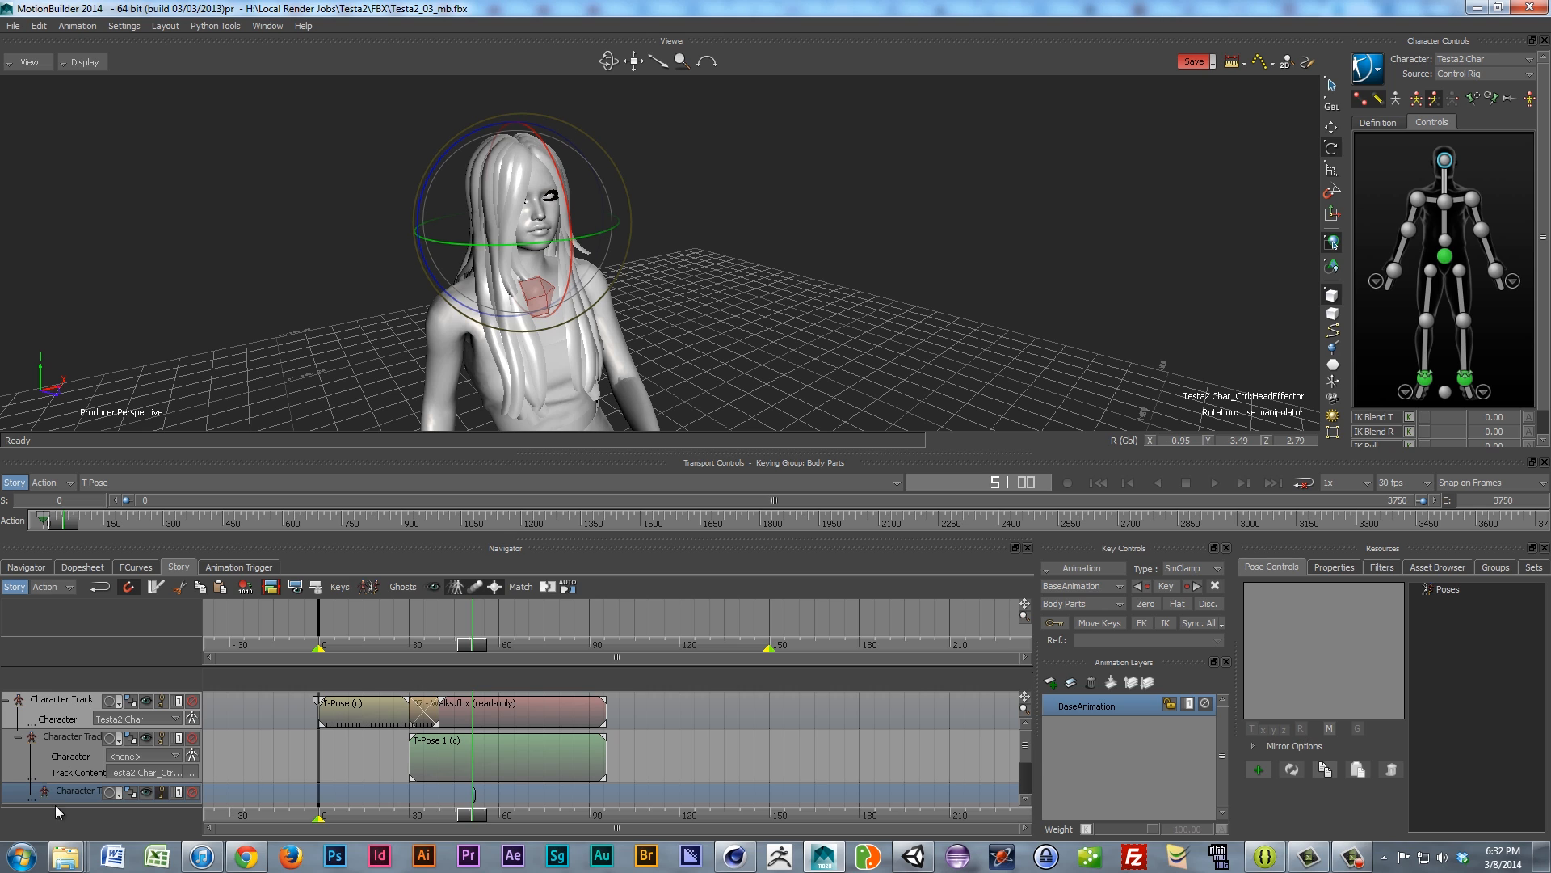
pyautogui.moveTo(36, 802); pyautogui.dragTo(47, 820)
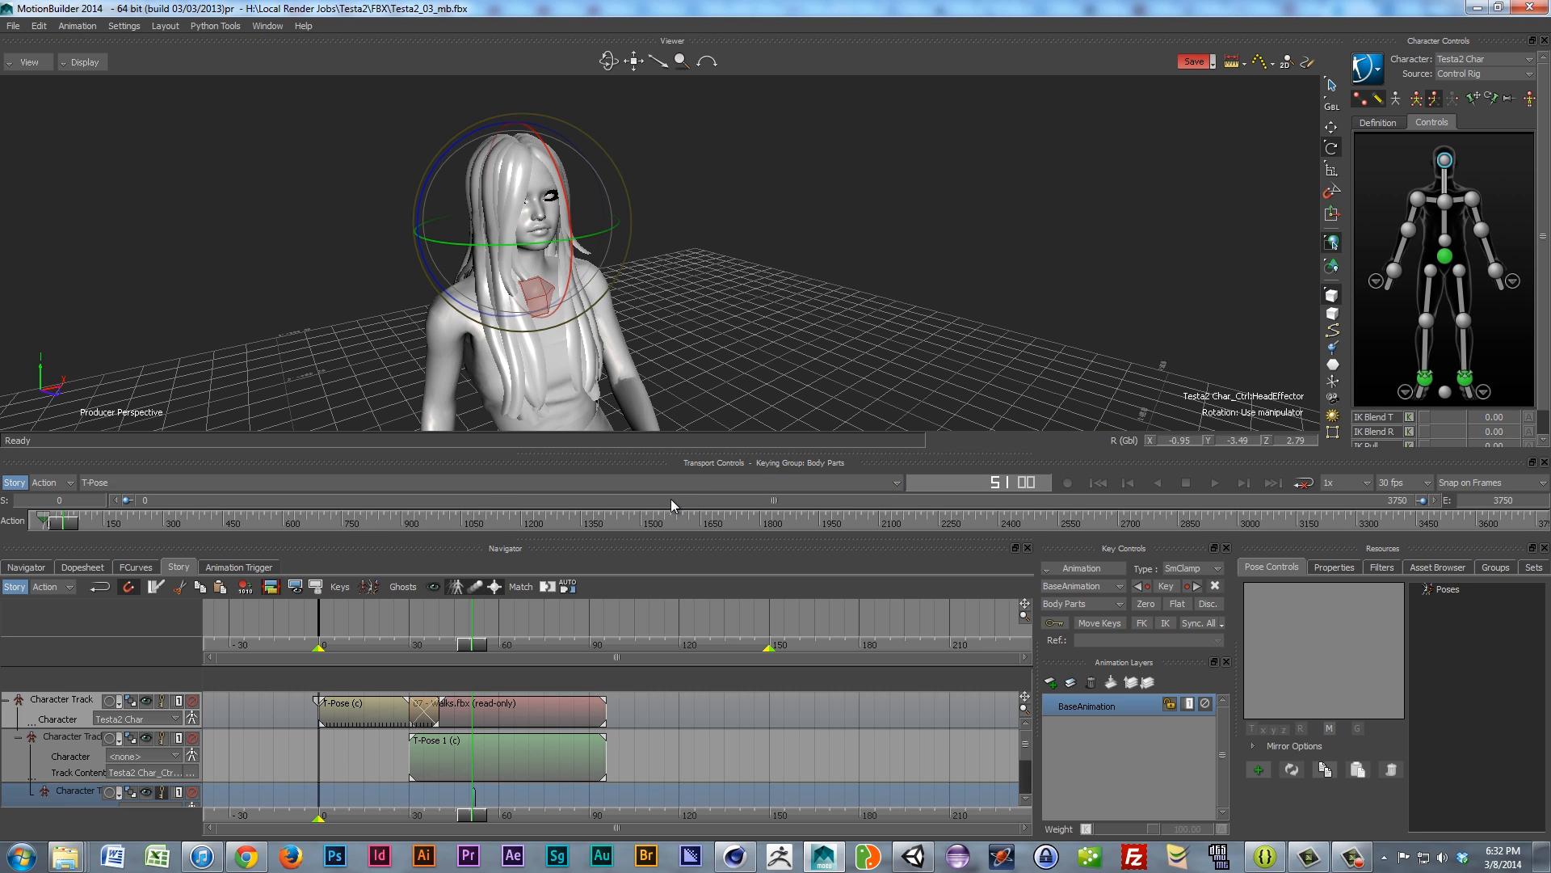
pyautogui.moveTo(674, 454); pyautogui.dragTo(760, 177)
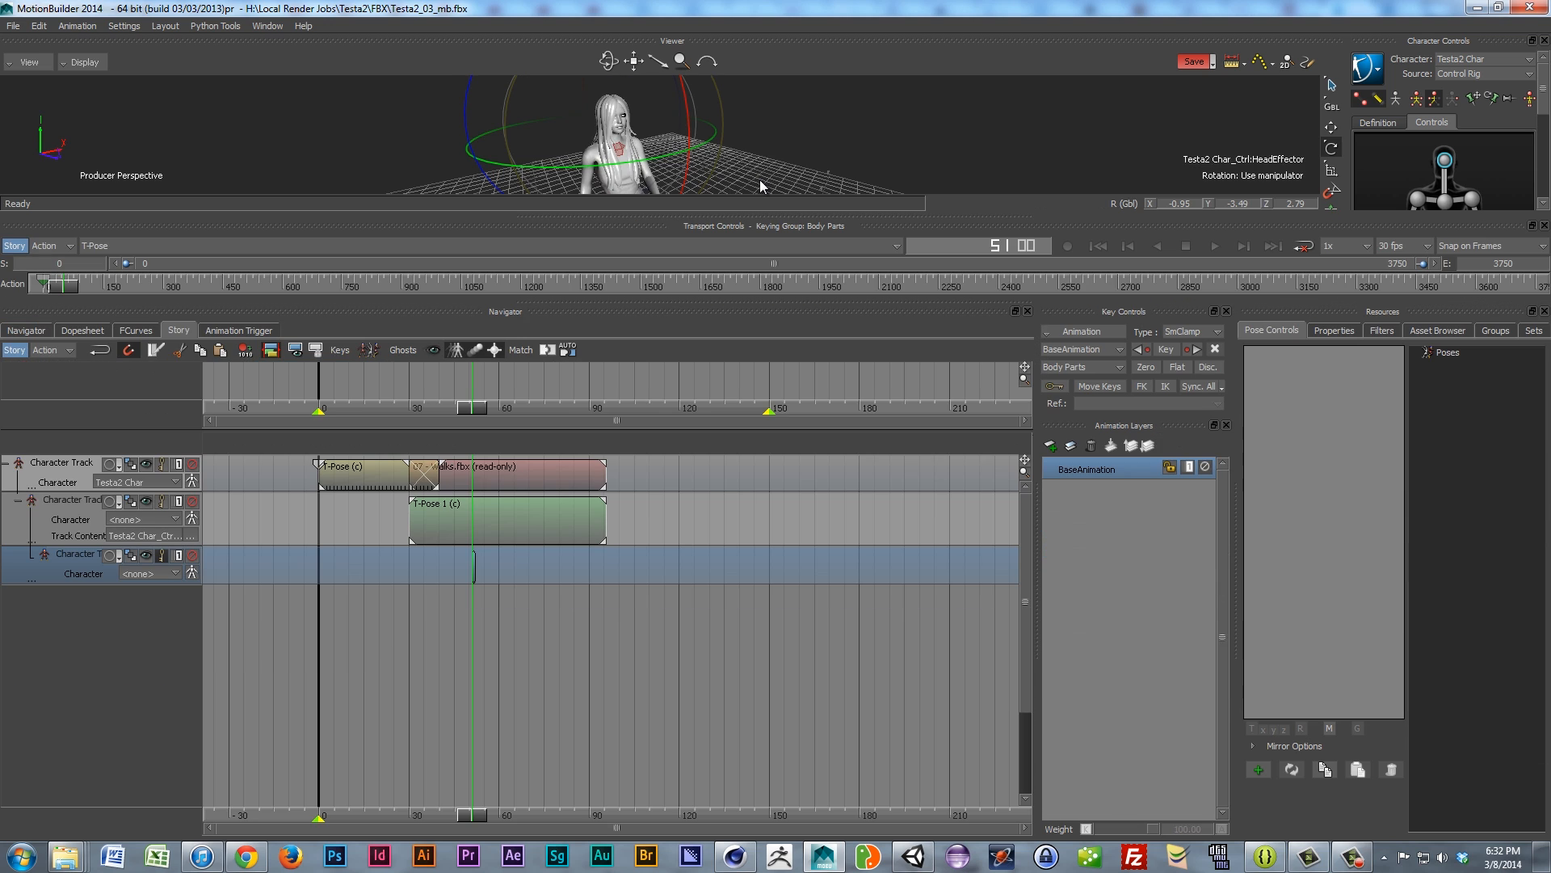
# Step: Stretch the additive subtrack's clip to span frames 30–95 and review its Track Content list
pyautogui.moveTo(95, 585); pyautogui.dragTo(95, 623)
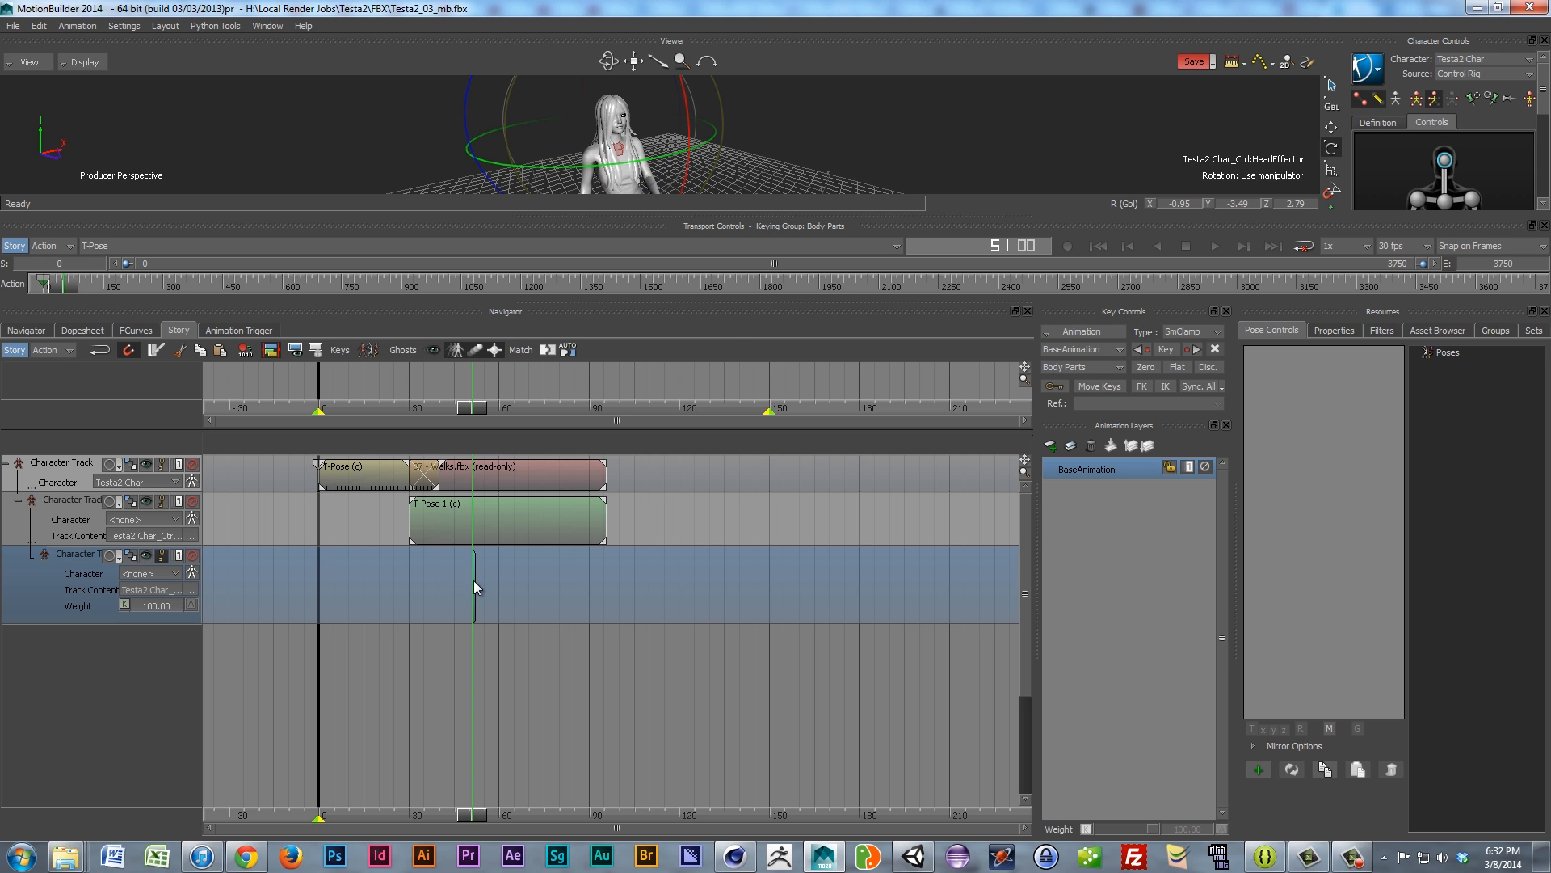
pyautogui.moveTo(475, 578); pyautogui.dragTo(608, 566)
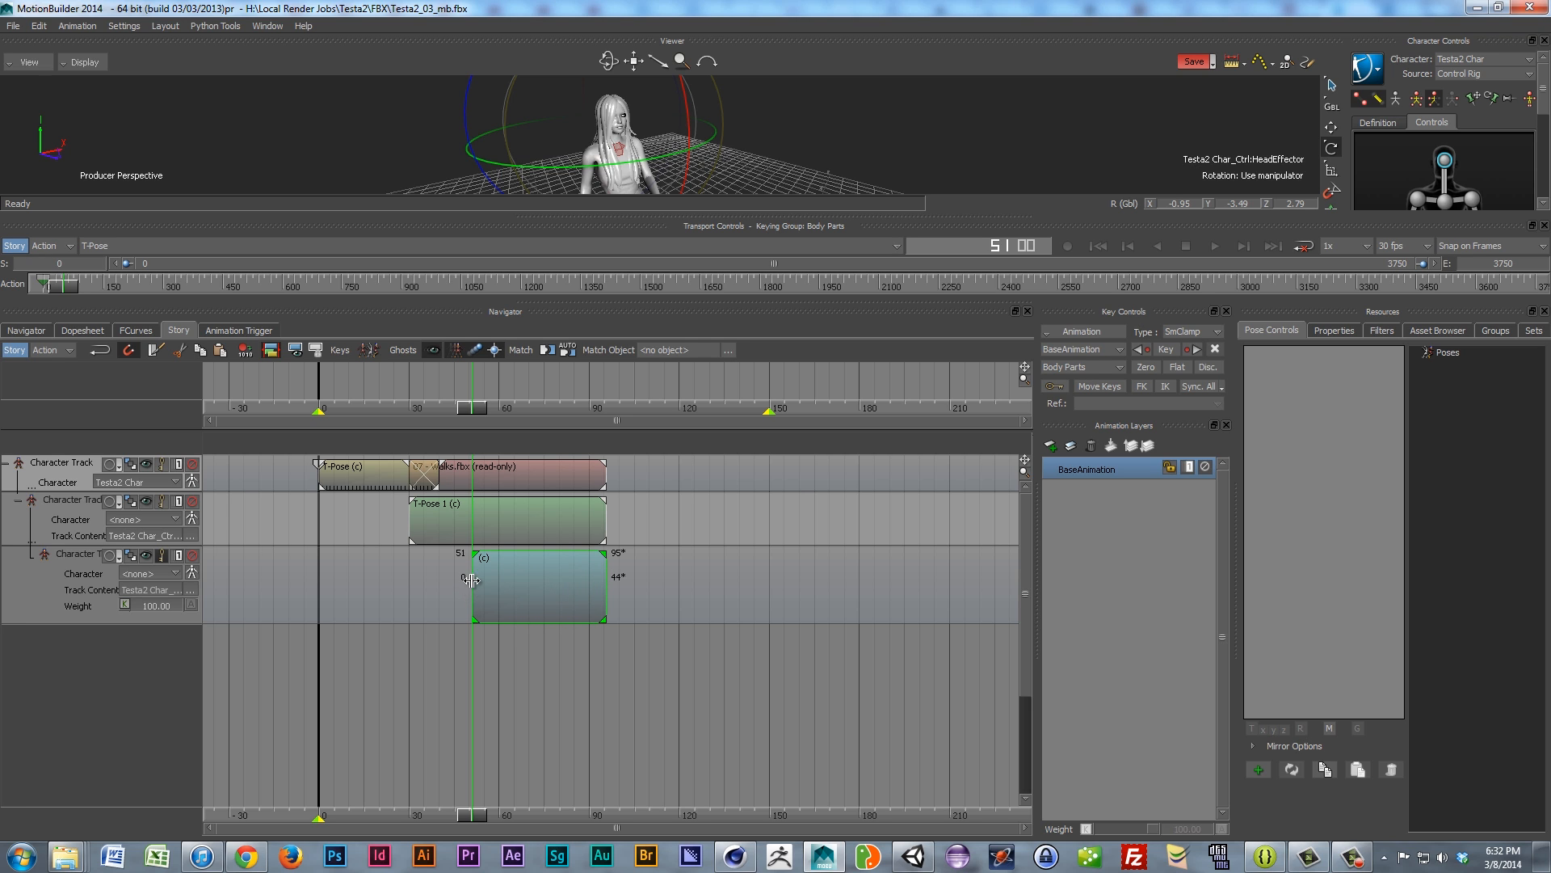
pyautogui.moveTo(471, 580); pyautogui.dragTo(423, 591)
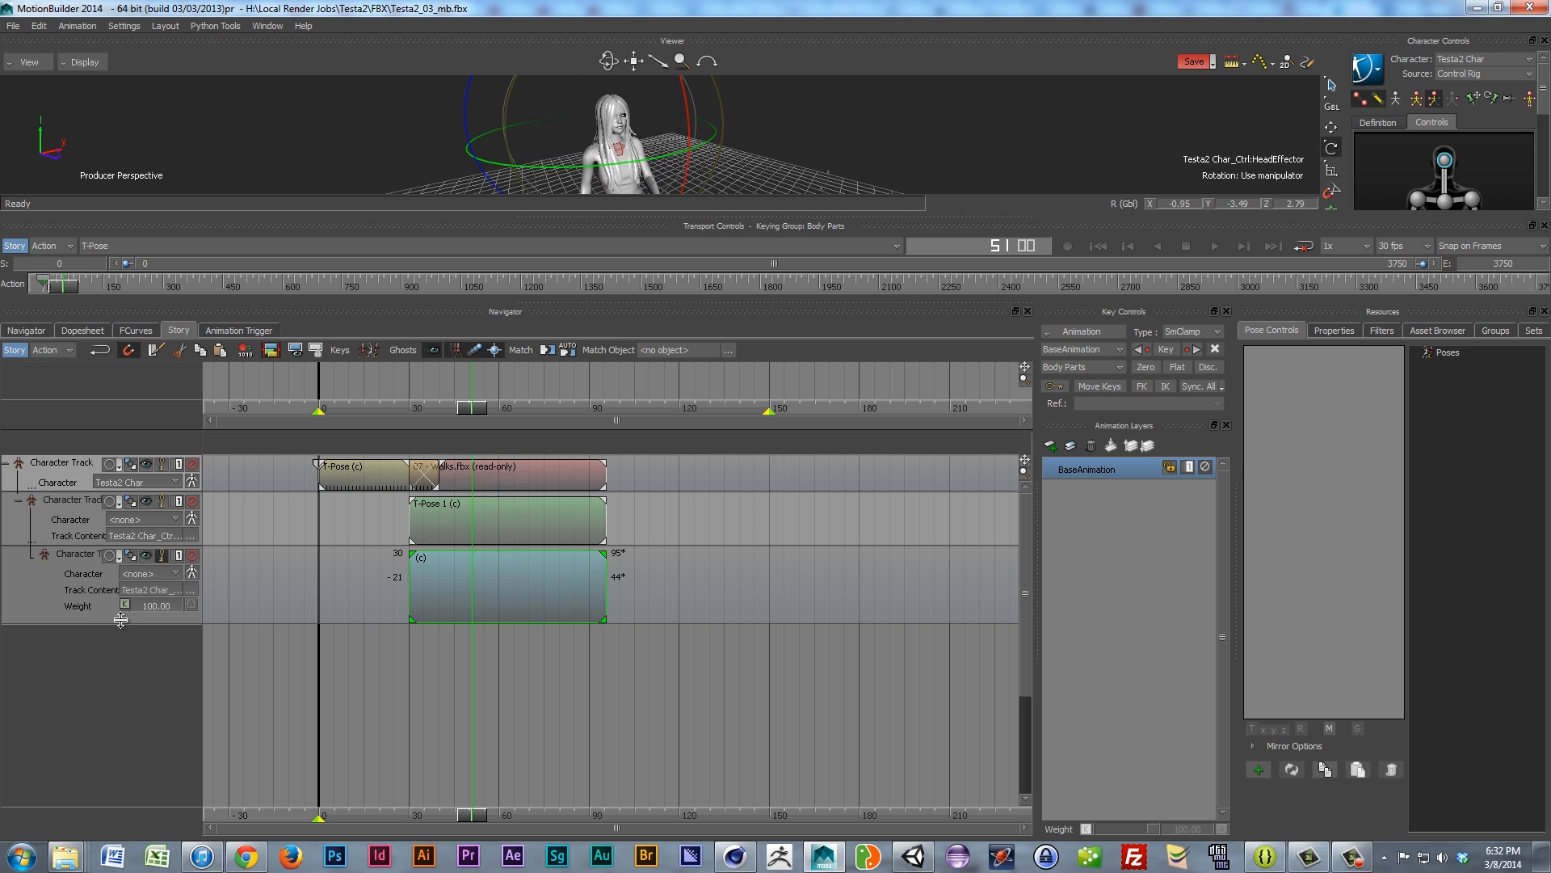
pyautogui.click(190, 591)
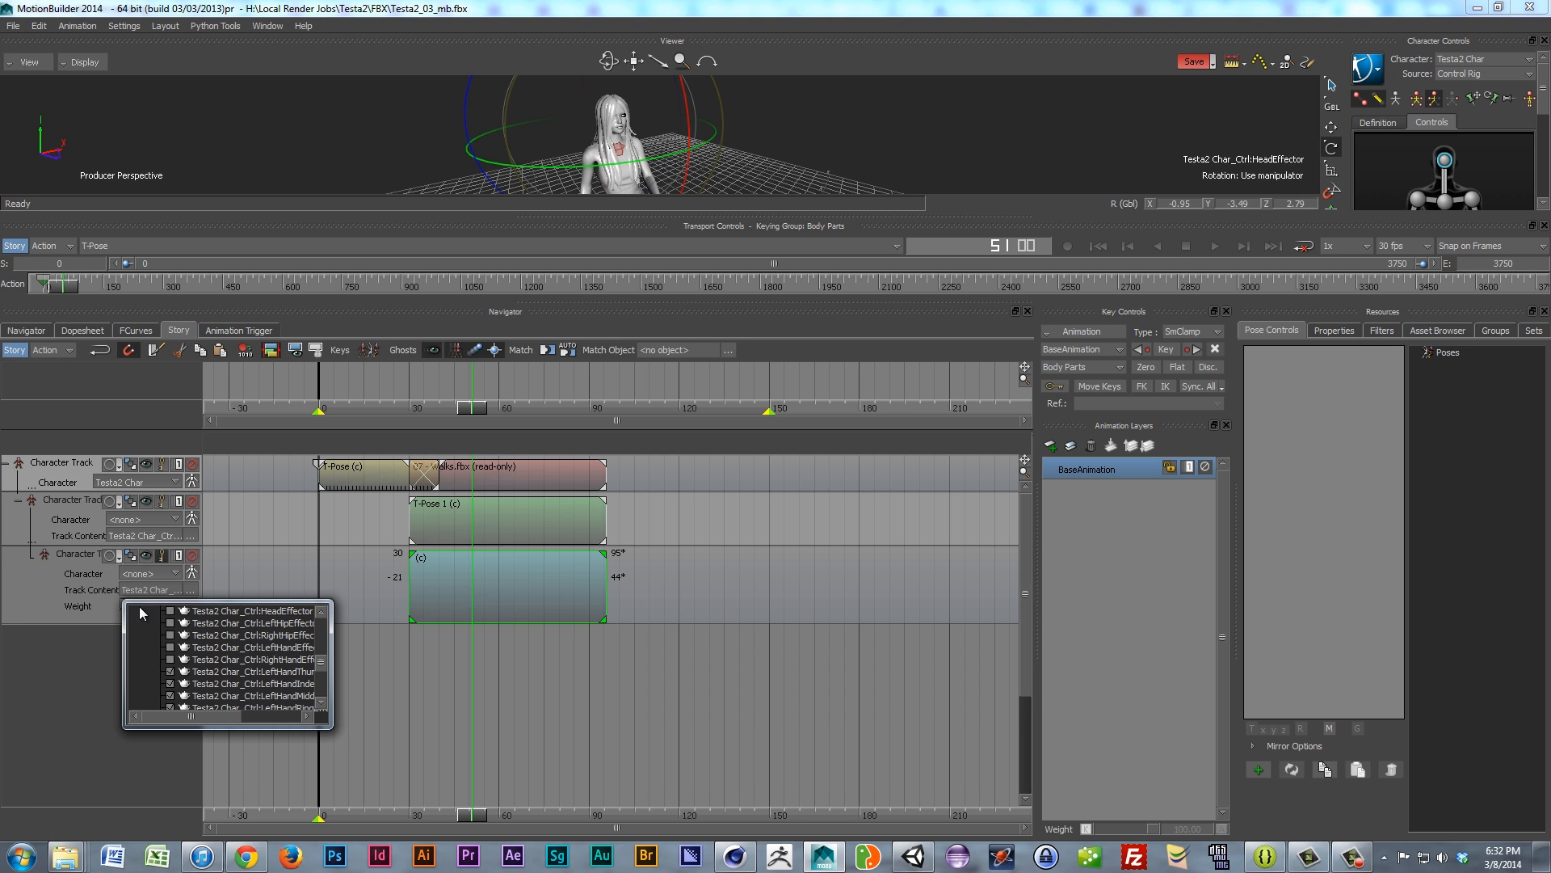
pyautogui.moveTo(322, 663)
pyautogui.mouseDown()
pyautogui.moveTo(324, 631)
pyautogui.moveTo(328, 676)
pyautogui.moveTo(327, 652)
pyautogui.mouseUp()
pyautogui.click(132, 770)
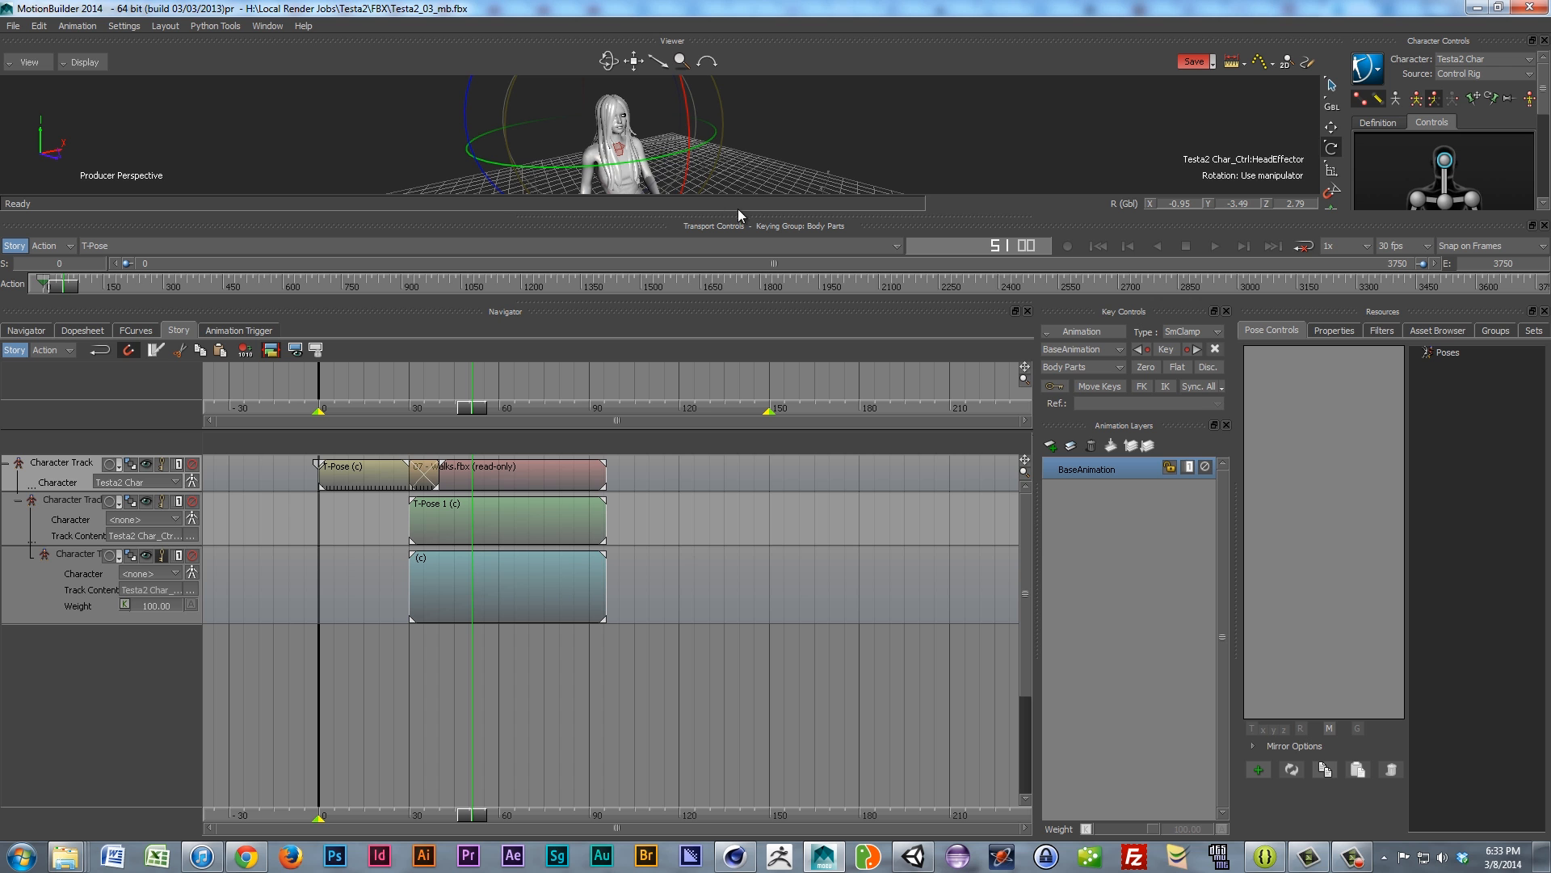
# Step: Turn on Auto Key for the additive subtrack and assign Testa2 Char as its Character
pyautogui.moveTo(738, 214); pyautogui.dragTo(735, 414)
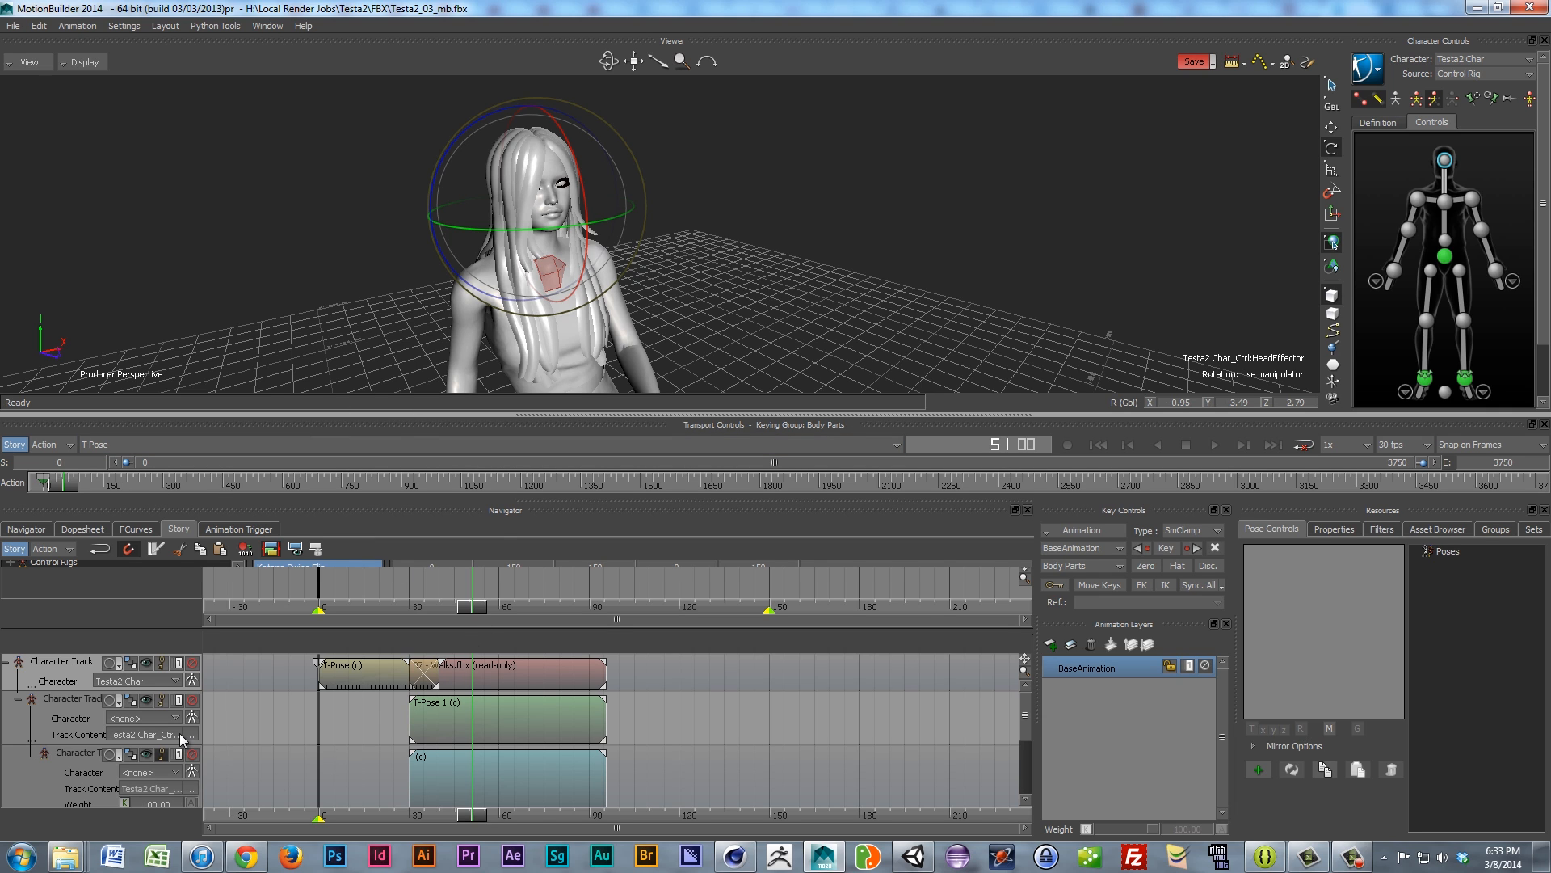
pyautogui.click(42, 794)
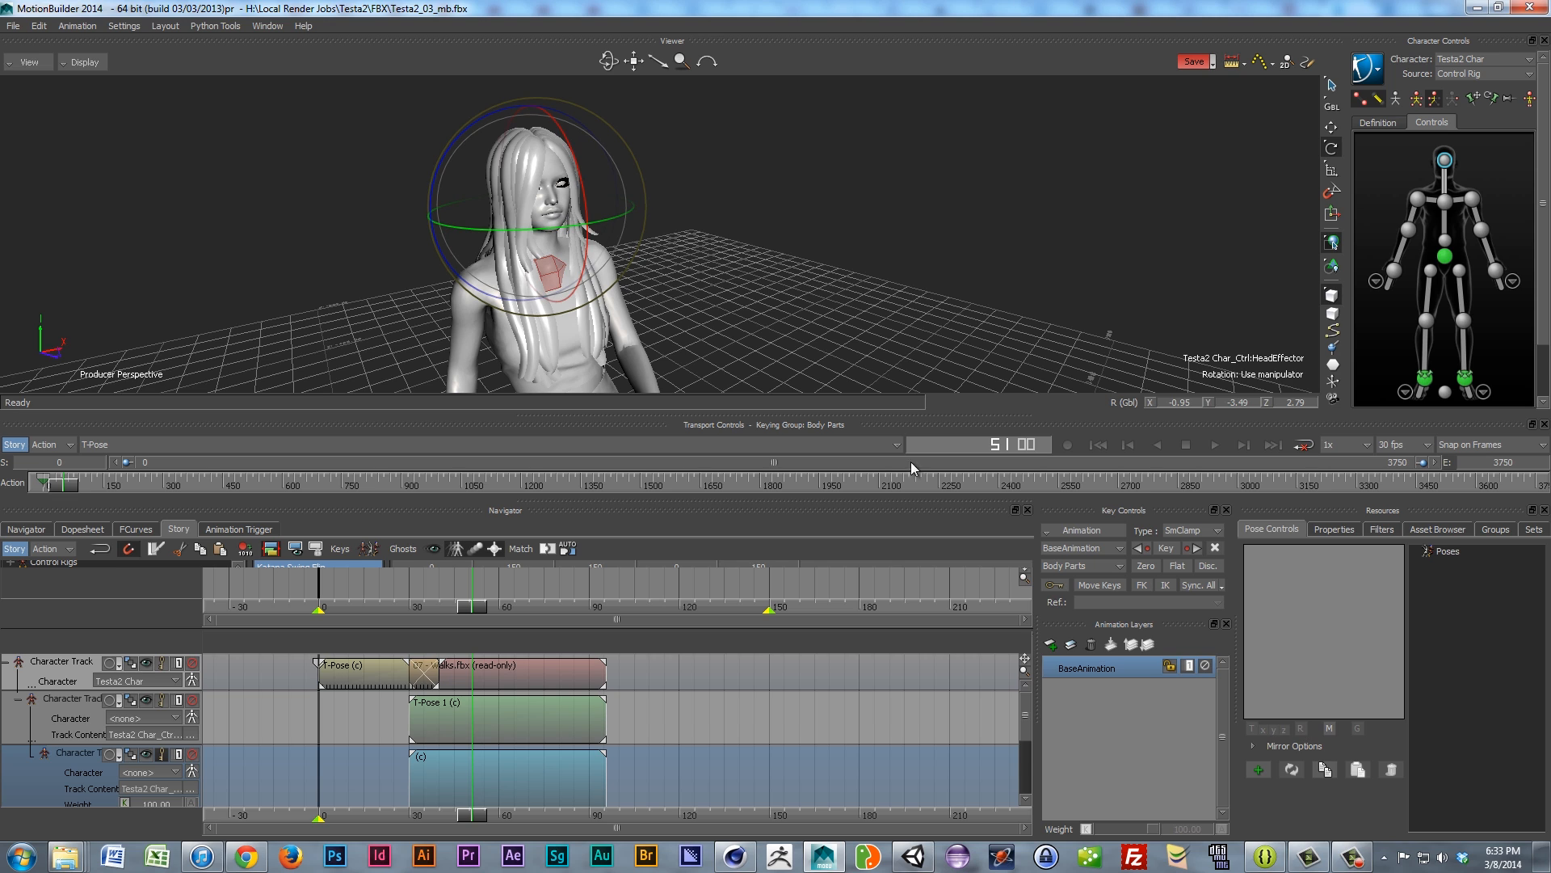
pyautogui.click(1053, 585)
pyautogui.moveTo(561, 227)
pyautogui.mouseDown()
pyautogui.moveTo(543, 229)
pyautogui.moveTo(556, 231)
pyautogui.mouseUp()
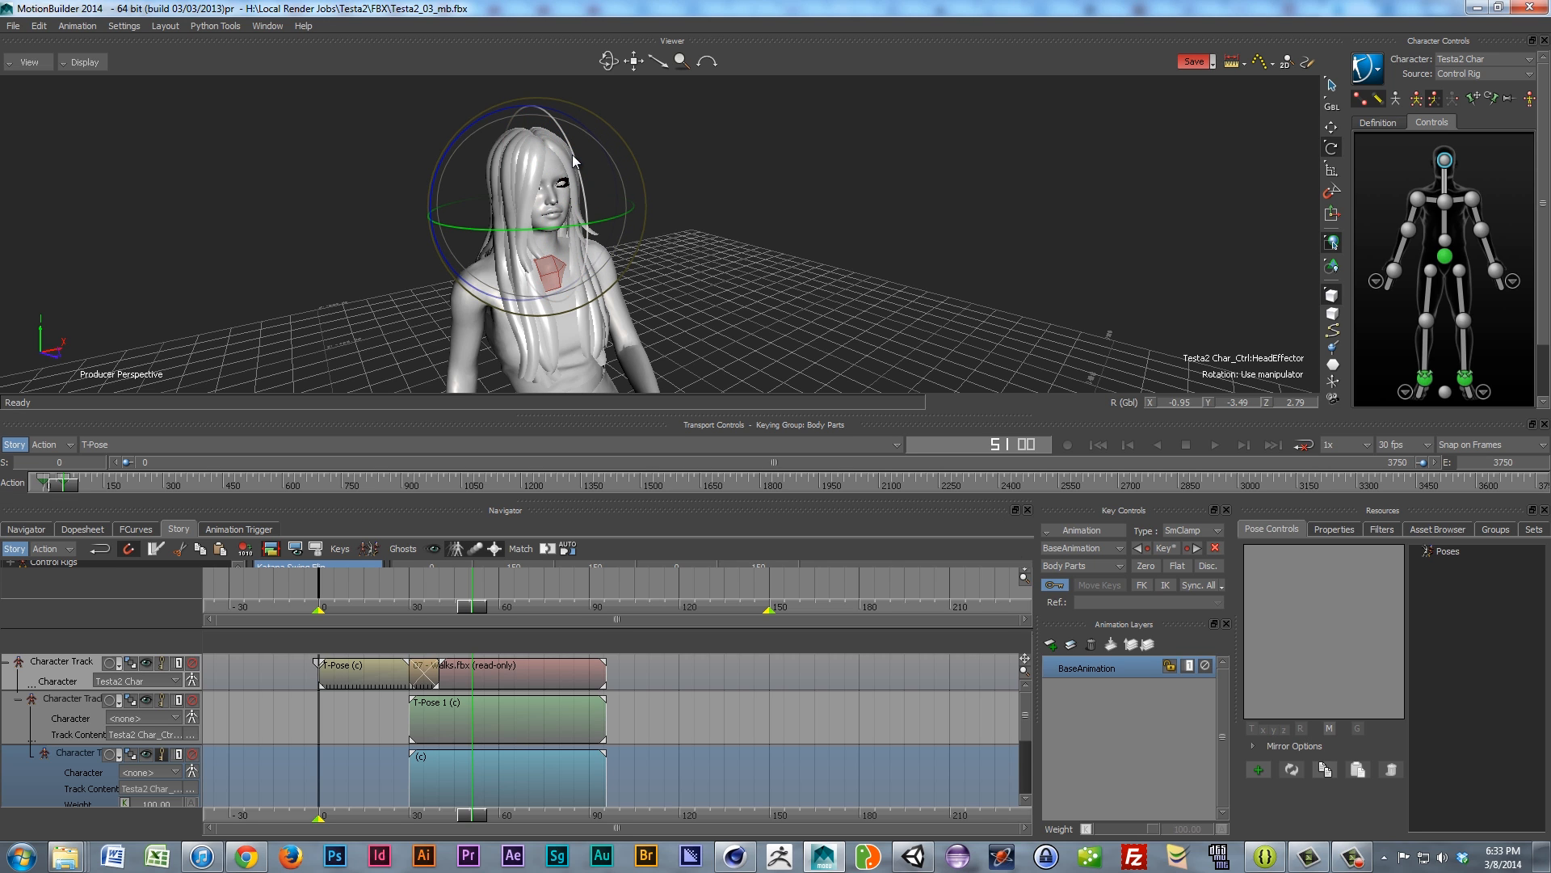
pyautogui.moveTo(574, 166); pyautogui.dragTo(572, 167)
pyautogui.click(144, 776)
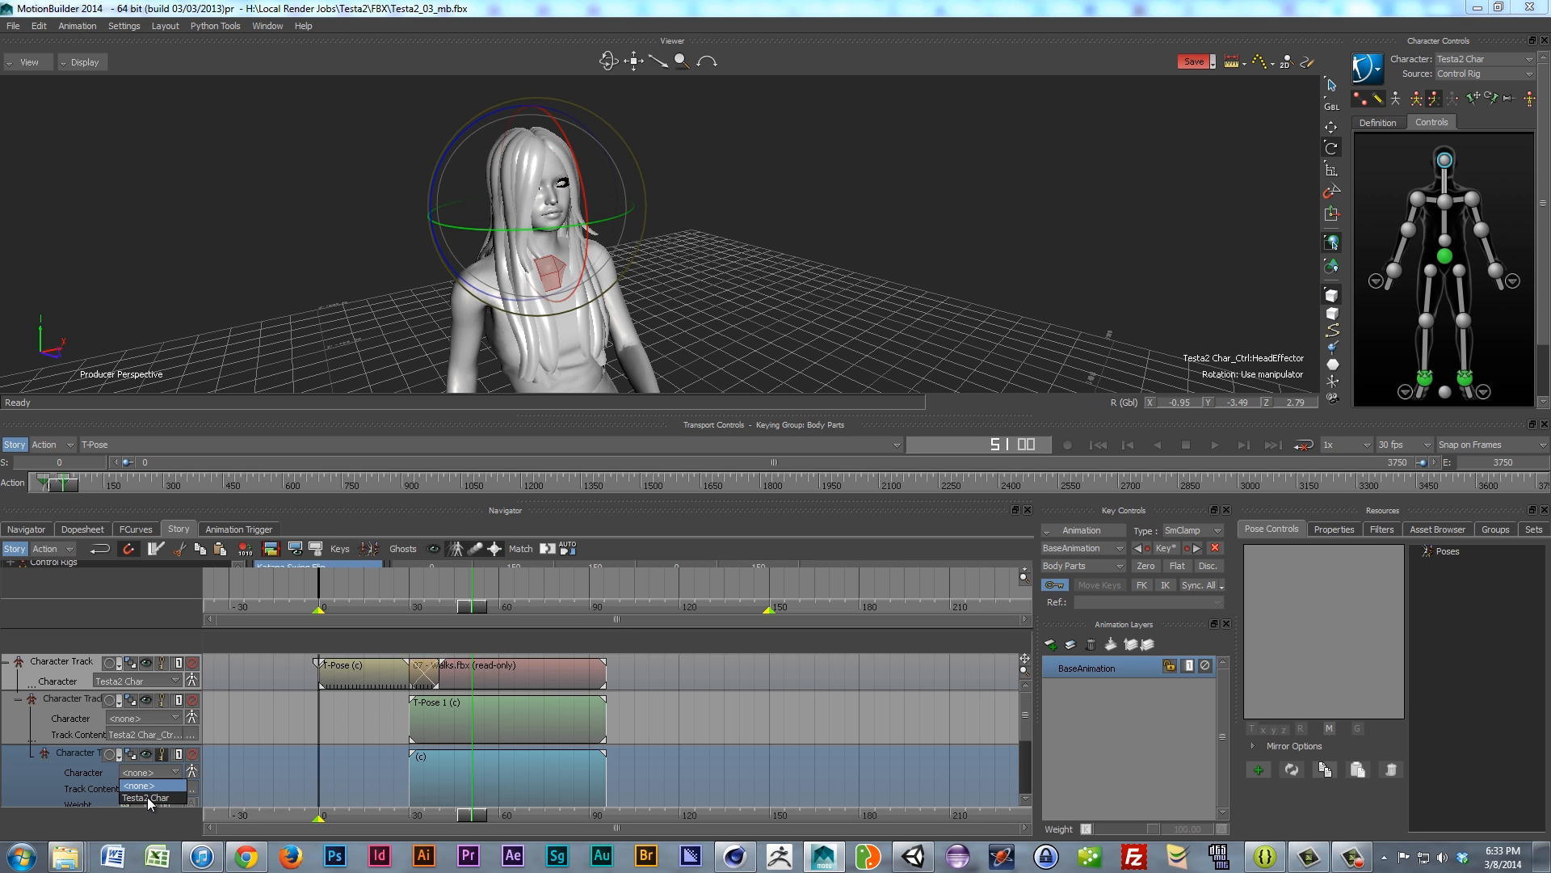
pyautogui.click(148, 798)
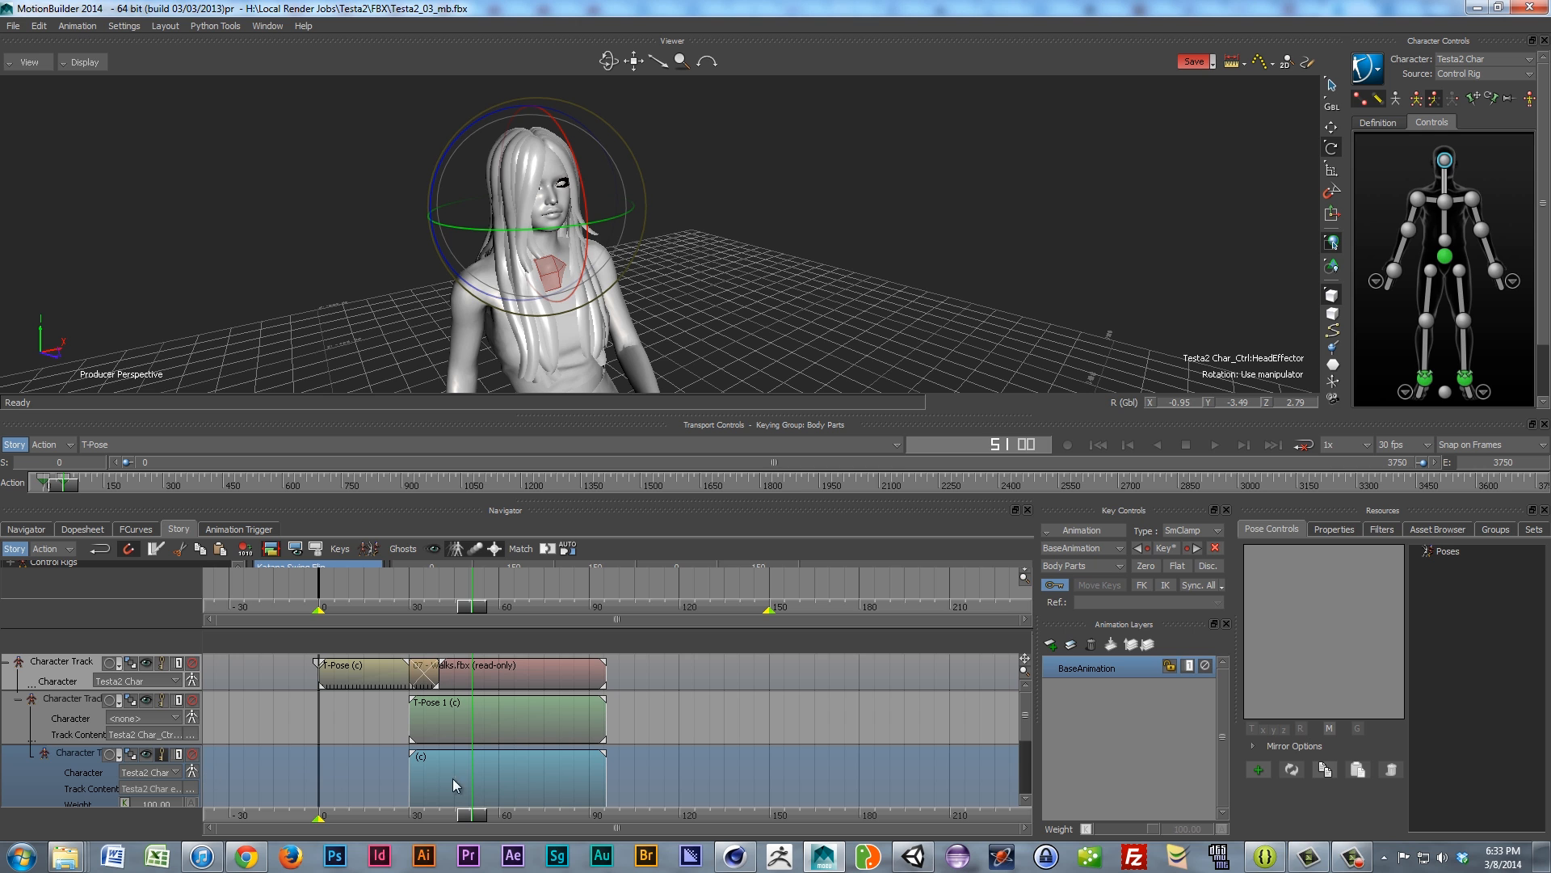
# Step: Rotate the head effector to key a head turn on the additive subtrack, previewing around frames 52–56
pyautogui.moveTo(475, 814)
pyautogui.mouseDown()
pyautogui.moveTo(498, 813)
pyautogui.moveTo(475, 821)
pyautogui.mouseUp()
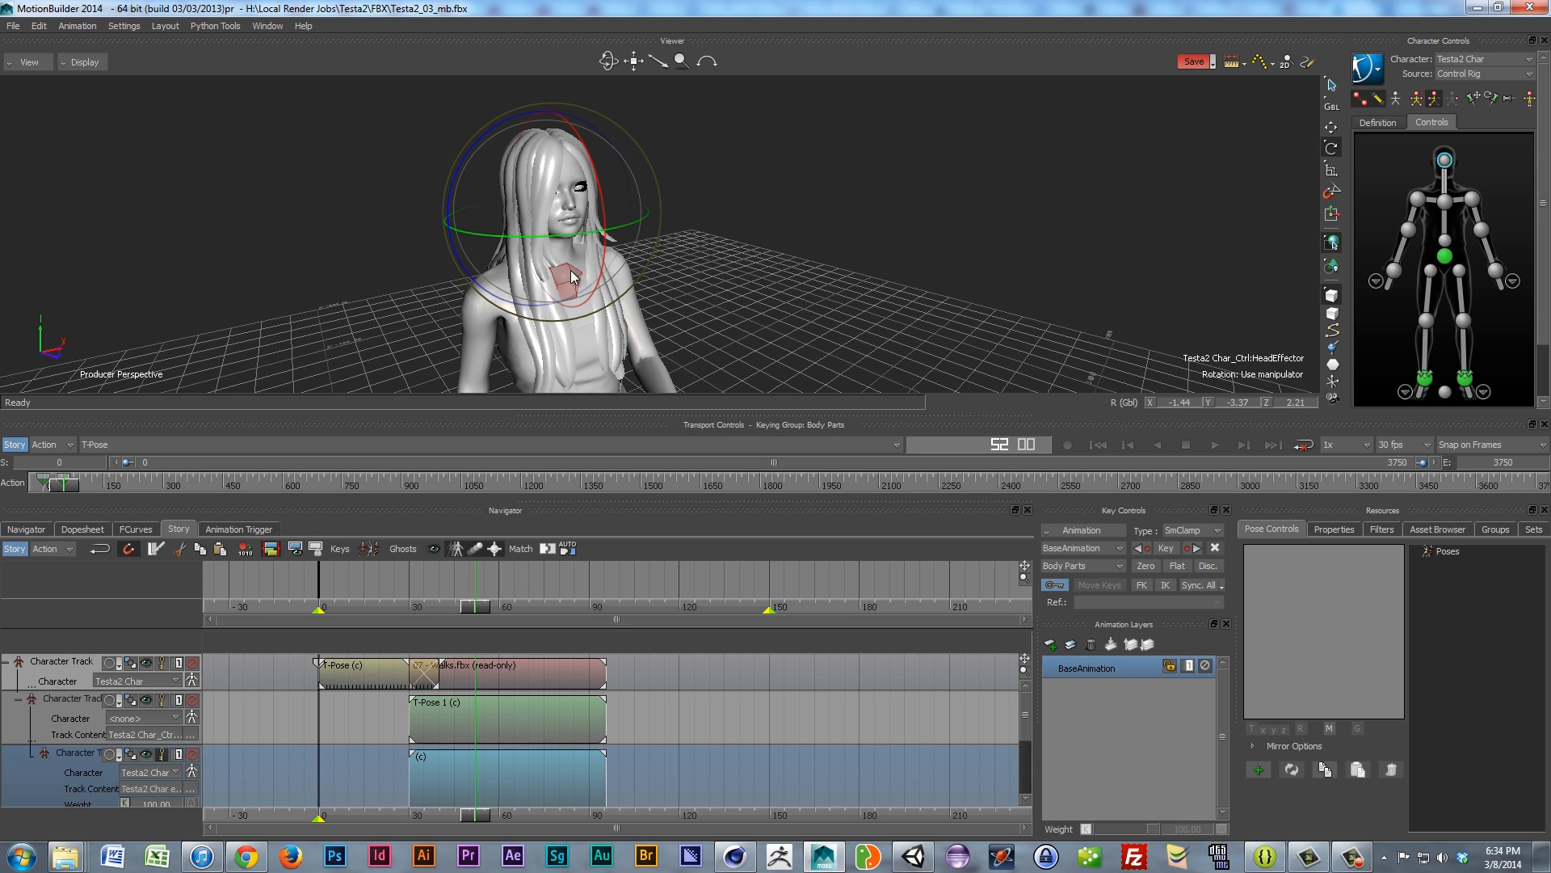
pyautogui.moveTo(568, 239); pyautogui.dragTo(558, 246)
pyautogui.moveTo(594, 187); pyautogui.dragTo(597, 187)
pyautogui.moveTo(549, 237); pyautogui.dragTo(547, 239)
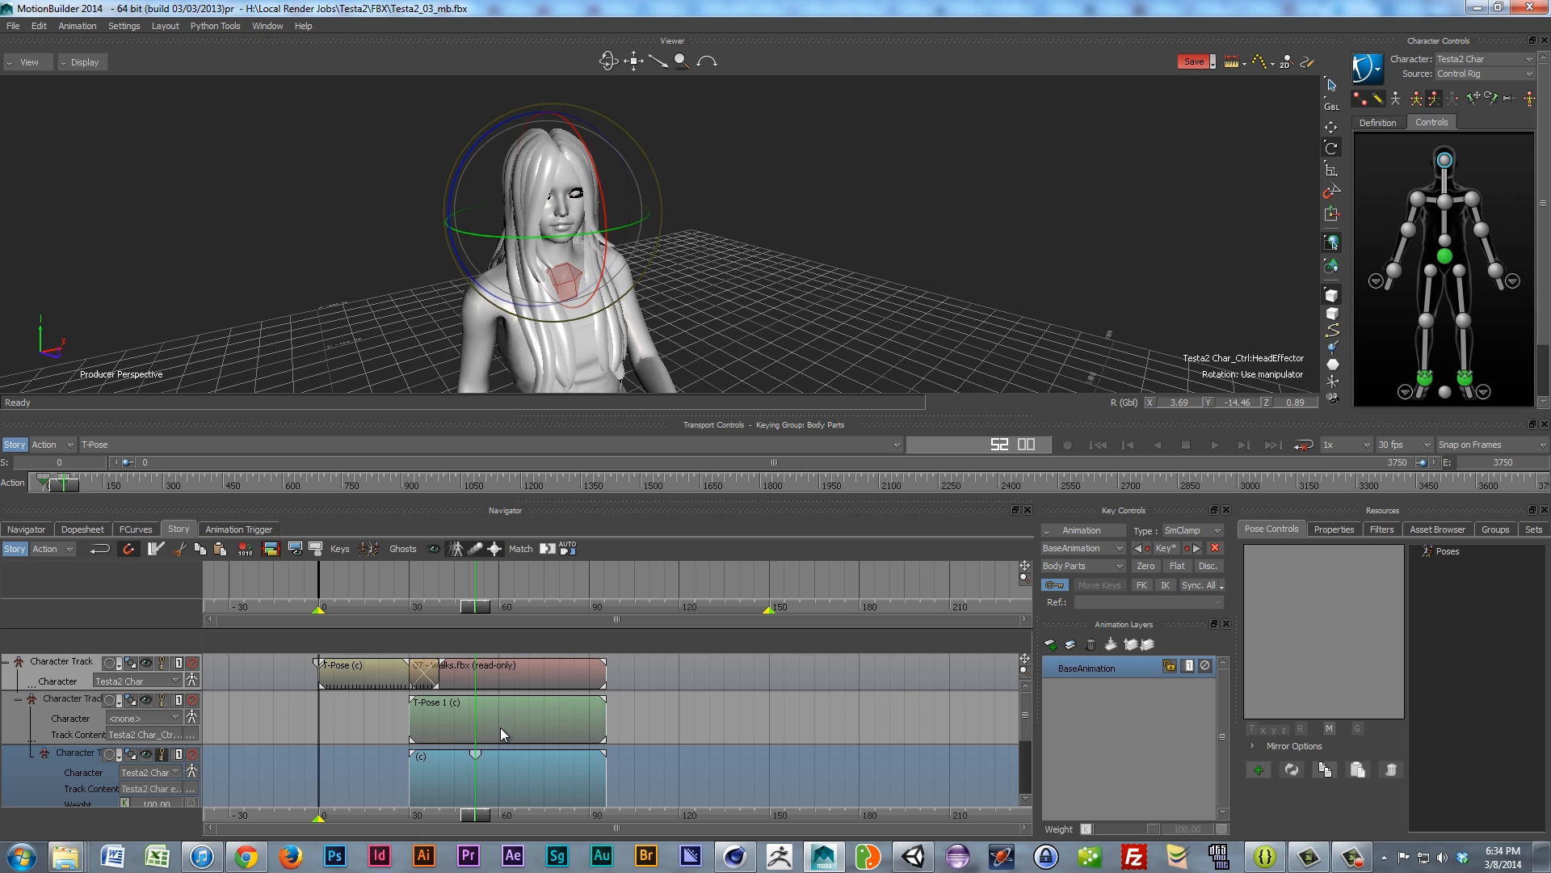
pyautogui.moveTo(477, 815)
pyautogui.mouseDown()
pyautogui.moveTo(438, 811)
pyautogui.moveTo(493, 826)
pyautogui.moveTo(465, 818)
pyautogui.mouseUp()
# Step: Review the walk to frame 80 from a low side angle, then bring up the Testa2 Ref folder window
pyautogui.scroll(-3, 453, 283)
pyautogui.keyDown('ctrl'); pyautogui.keyDown('shift'); pyautogui.moveTo(452, 283); pyautogui.dragTo(570, 314); pyautogui.keyUp('shift'); pyautogui.keyUp('ctrl')
pyautogui.scroll(-4, 481, 333)
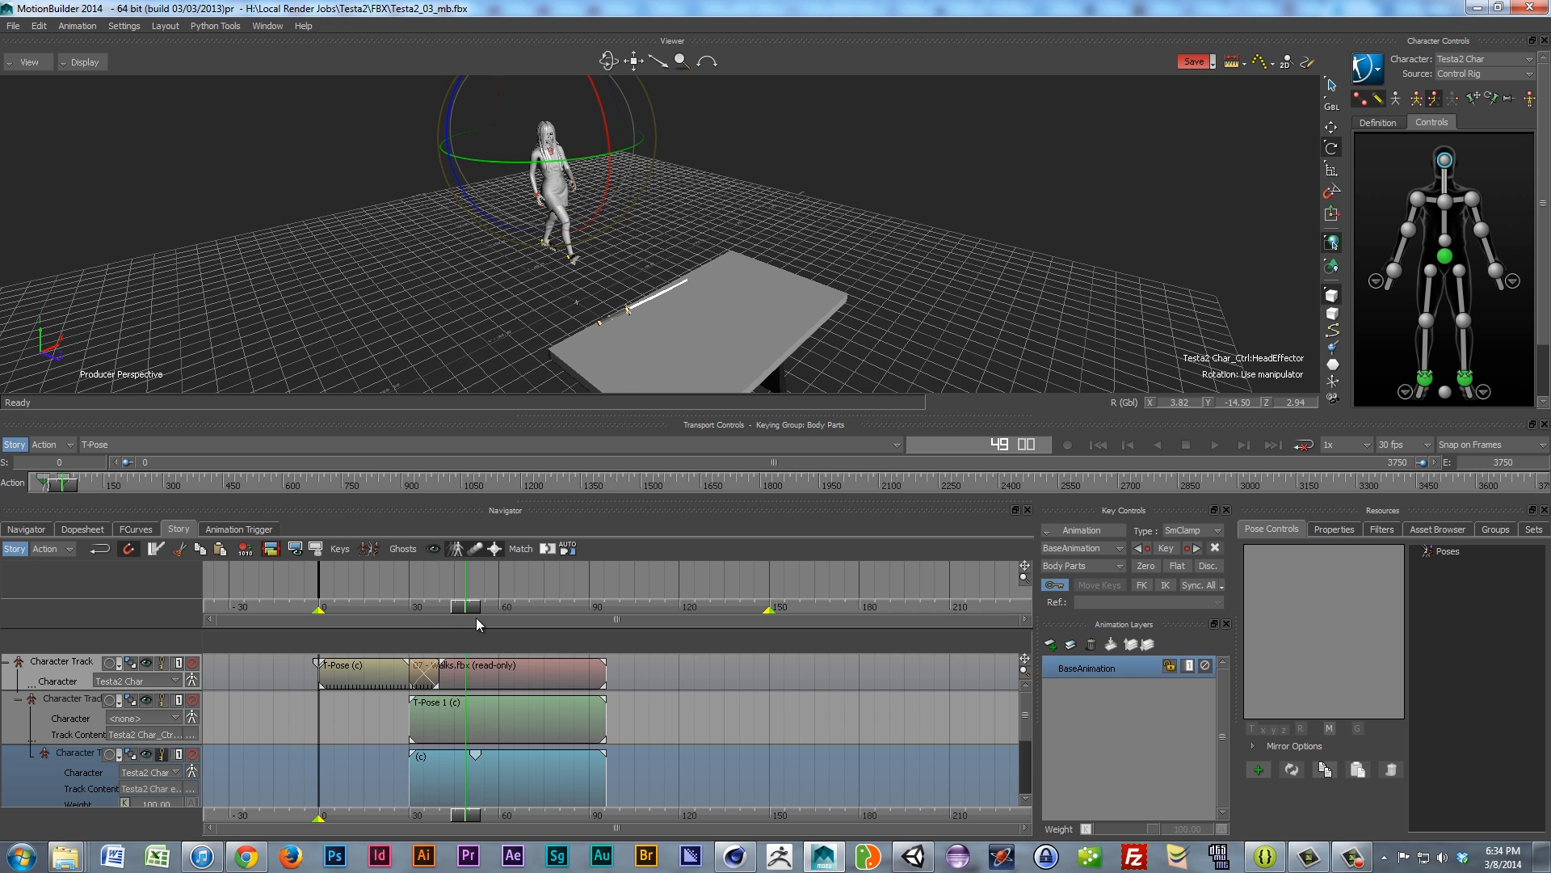
pyautogui.moveTo(476, 617)
pyautogui.mouseDown()
pyautogui.moveTo(564, 624)
pyautogui.moveTo(466, 617)
pyautogui.mouseUp()
pyautogui.keyDown('ctrl'); pyautogui.keyDown('shift'); pyautogui.moveTo(328, 242); pyautogui.dragTo(396, 248); pyautogui.keyUp('shift'); pyautogui.keyUp('ctrl')
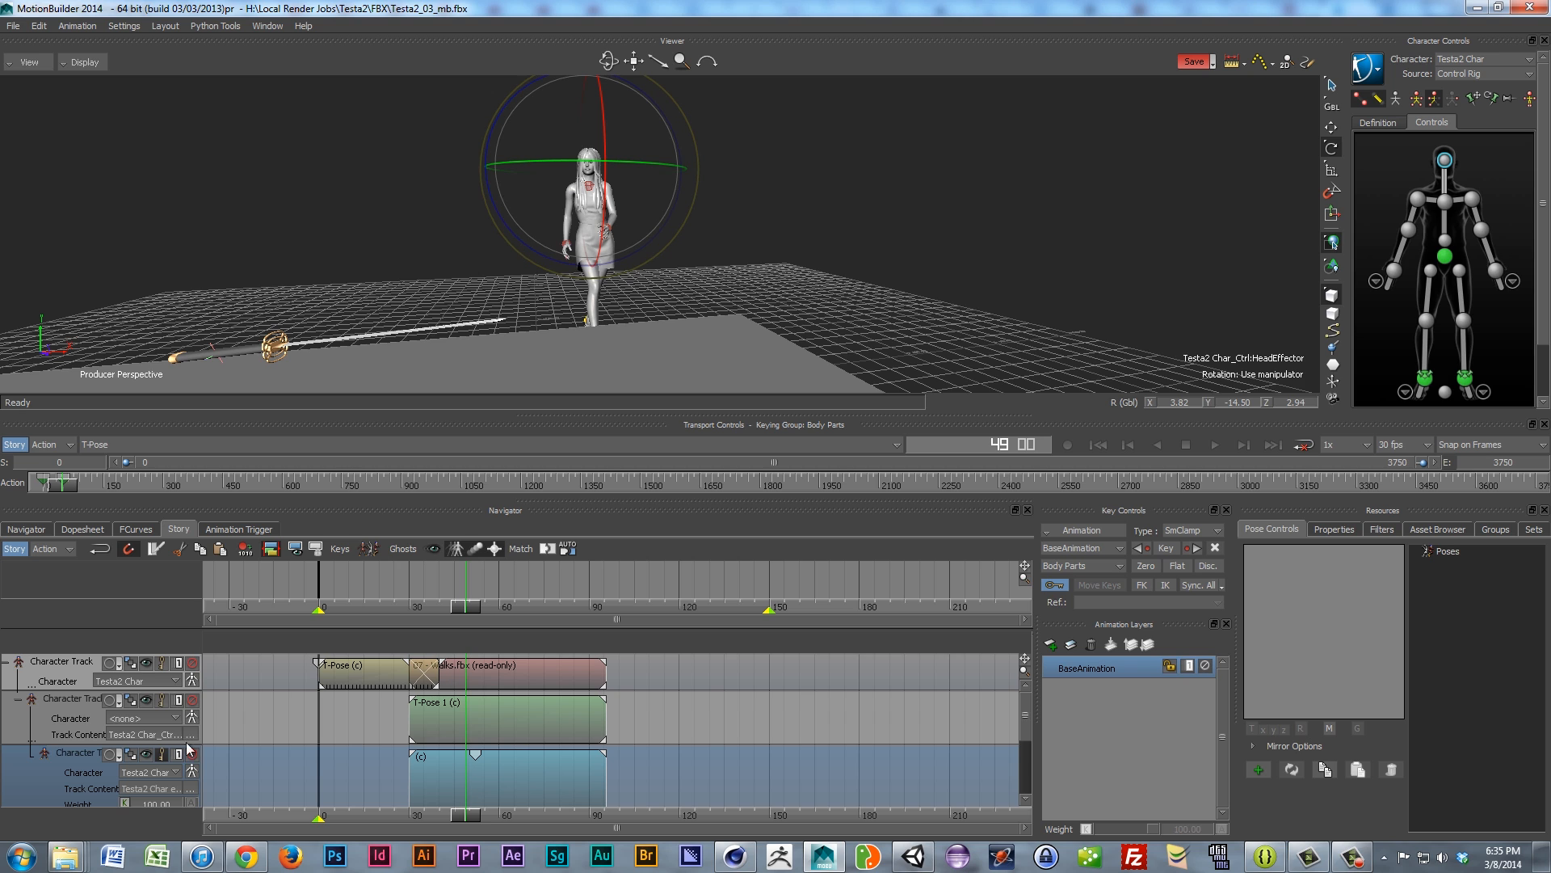
pyautogui.click(65, 858)
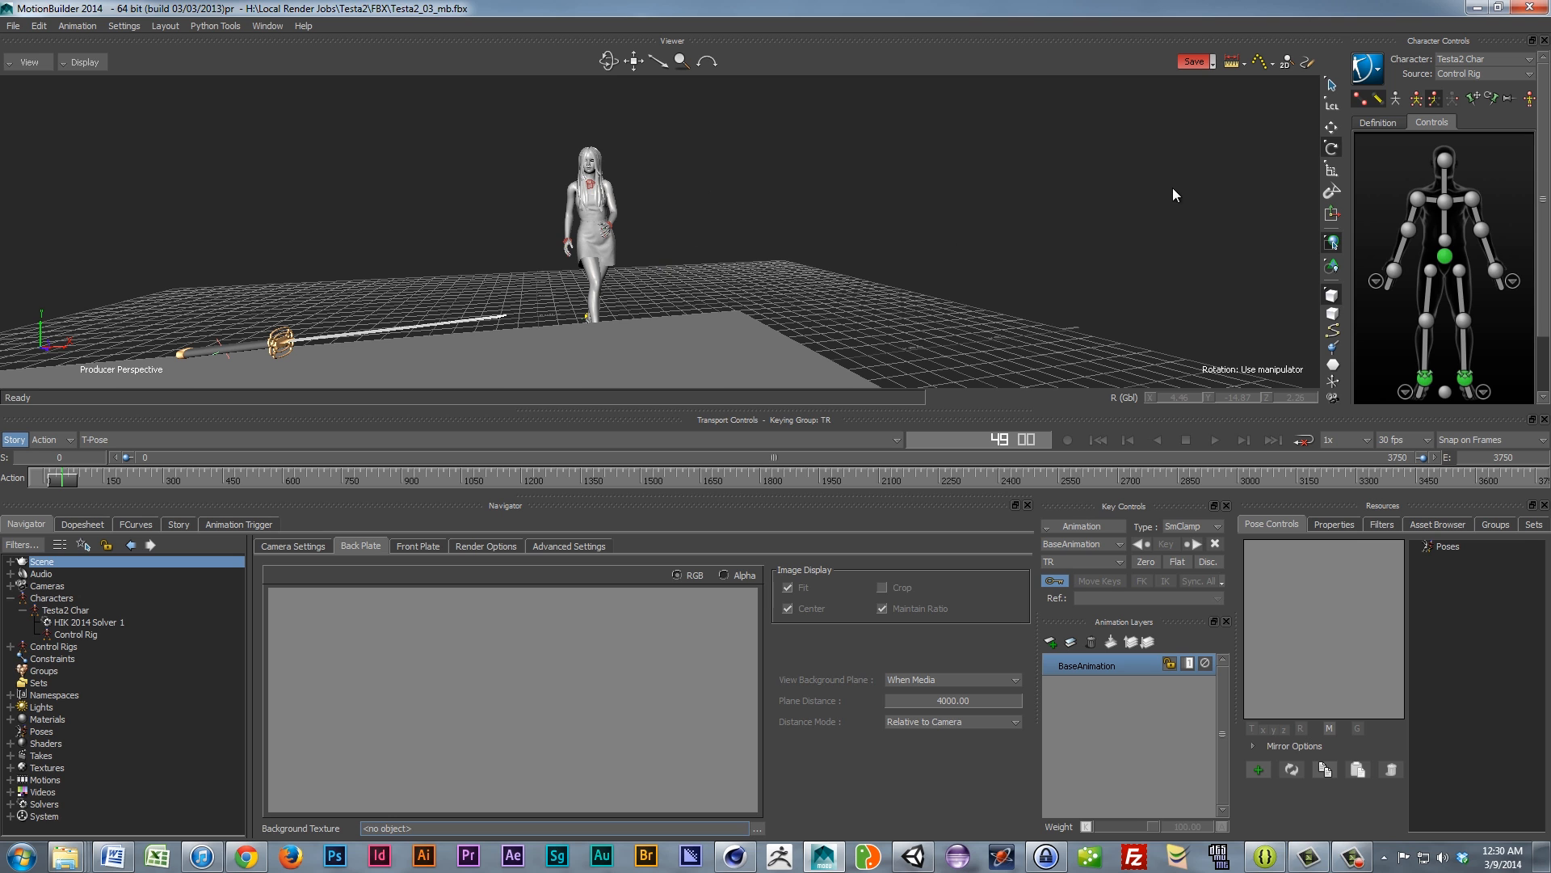
pyautogui.moveTo(1550, 185); pyautogui.dragTo(640, 141)
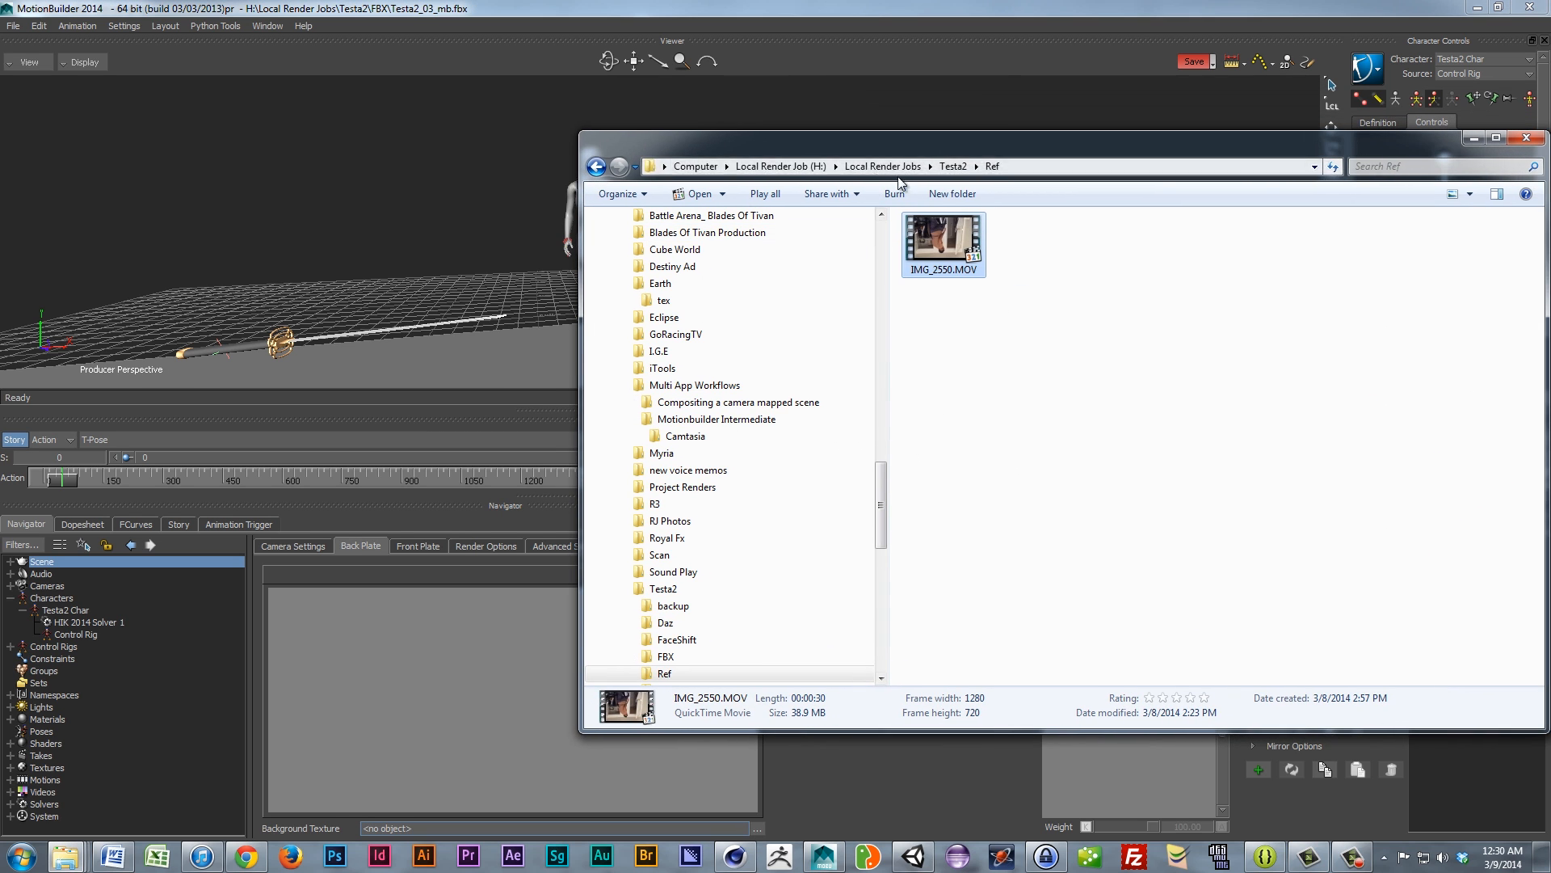
pyautogui.moveTo(940, 138); pyautogui.dragTo(803, 149)
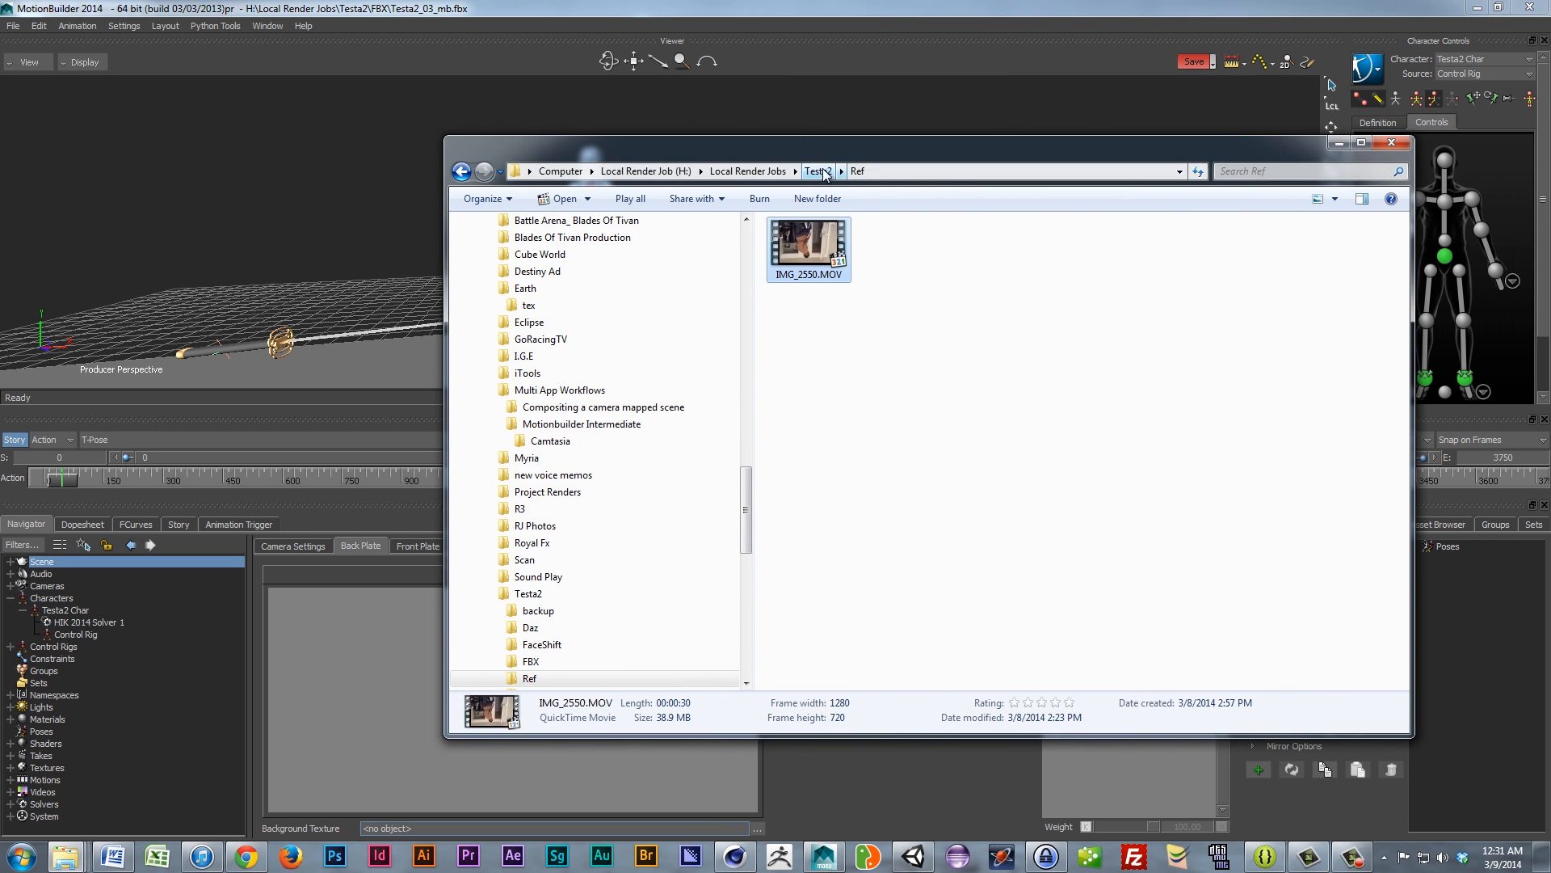
pyautogui.click(818, 171)
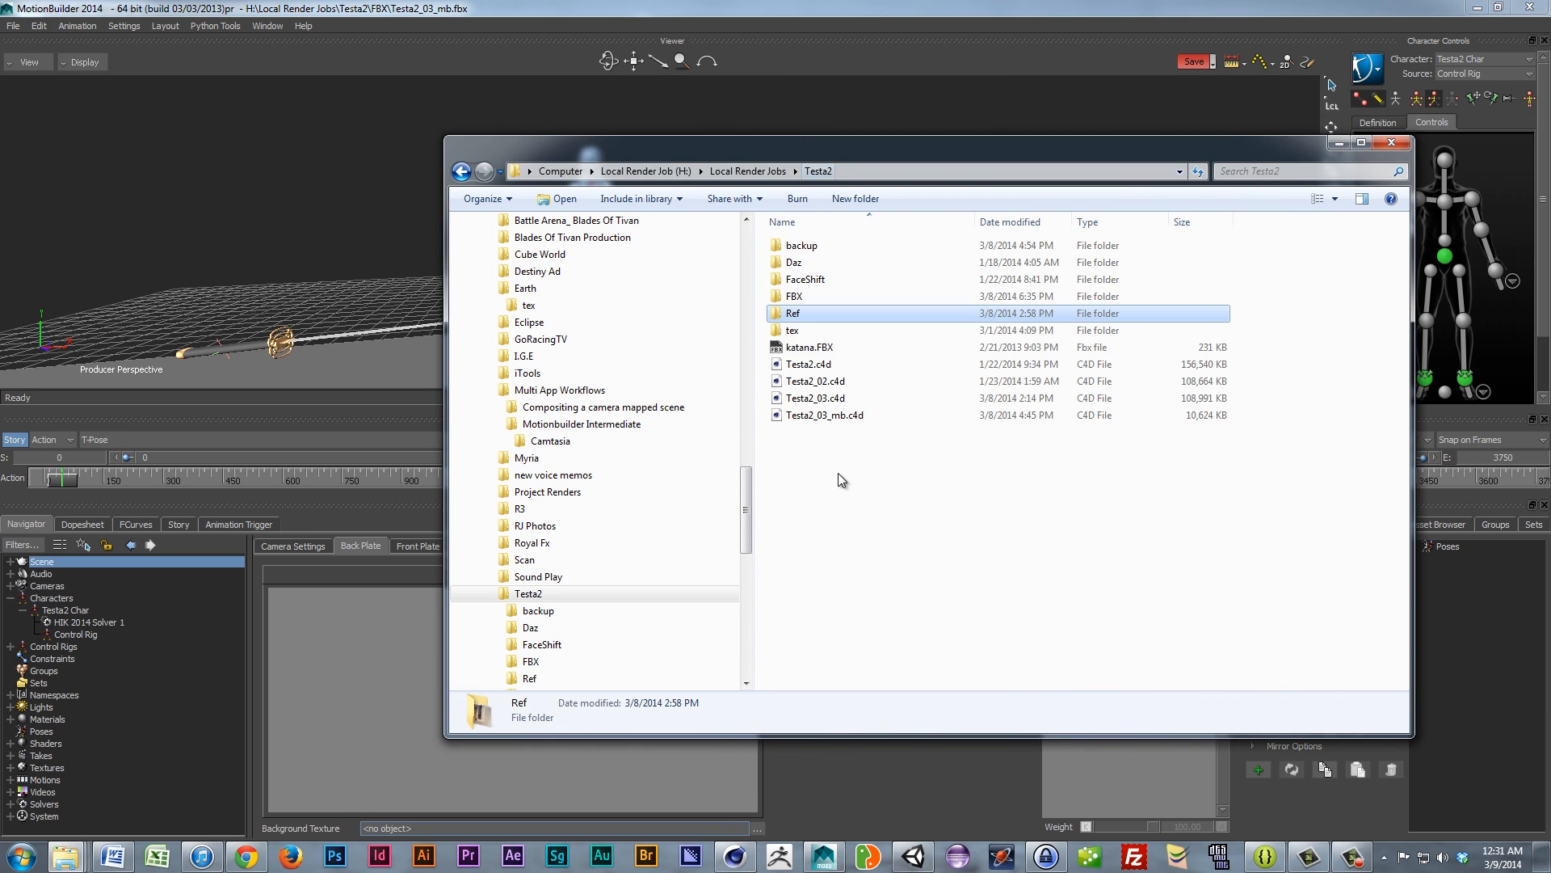
pyautogui.doubleClick(798, 315)
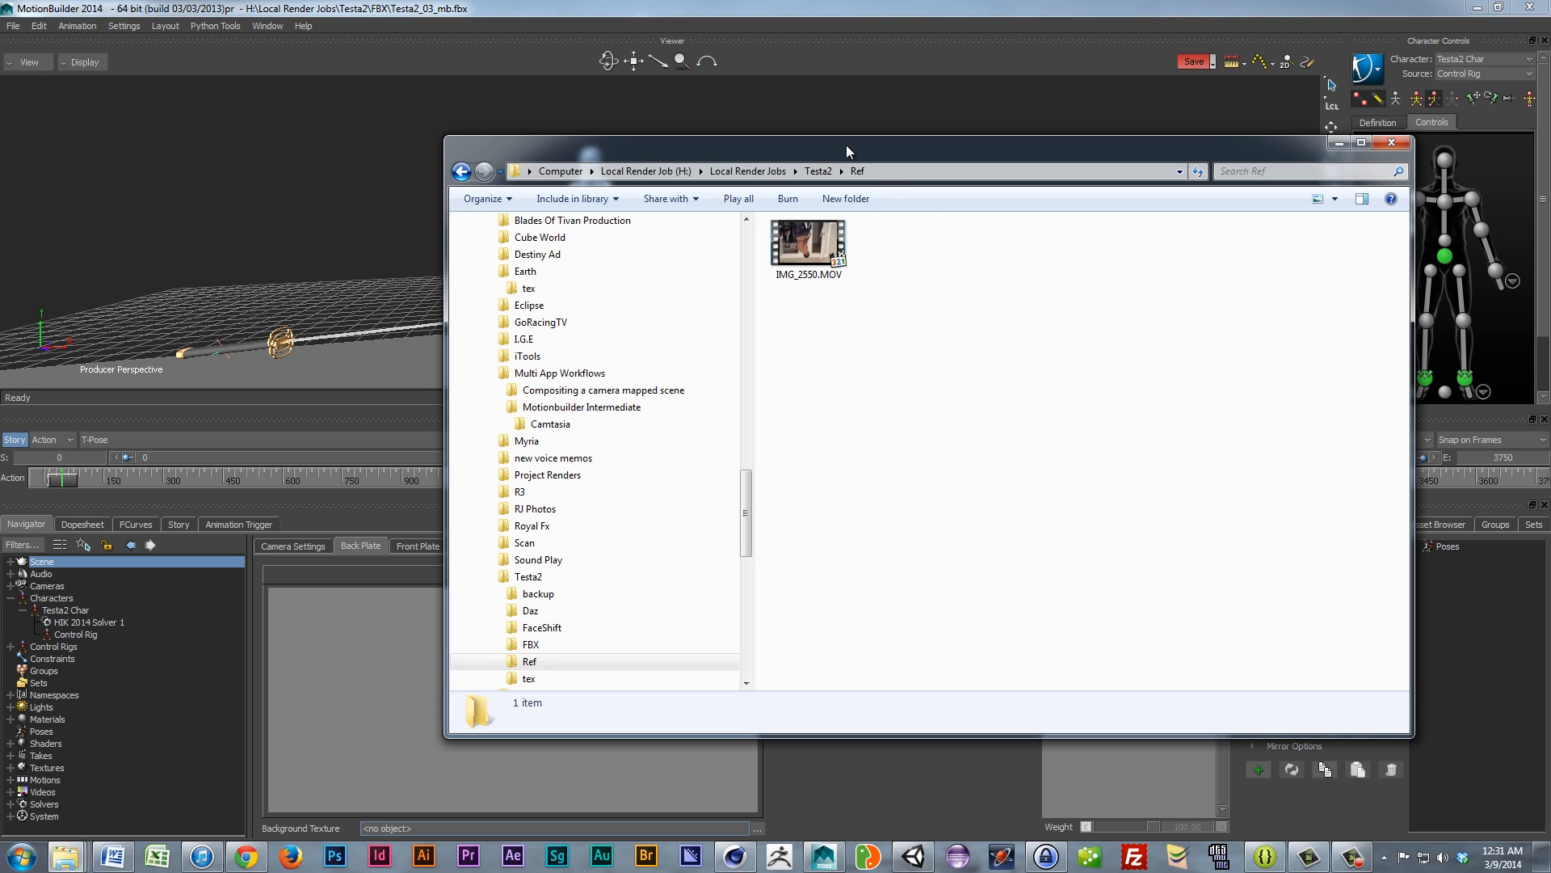
# Step: Slide the Ref folder window with IMG_2550.MOV to the right, revealing the character in the viewer
pyautogui.moveTo(846, 144); pyautogui.dragTo(1550, 110)
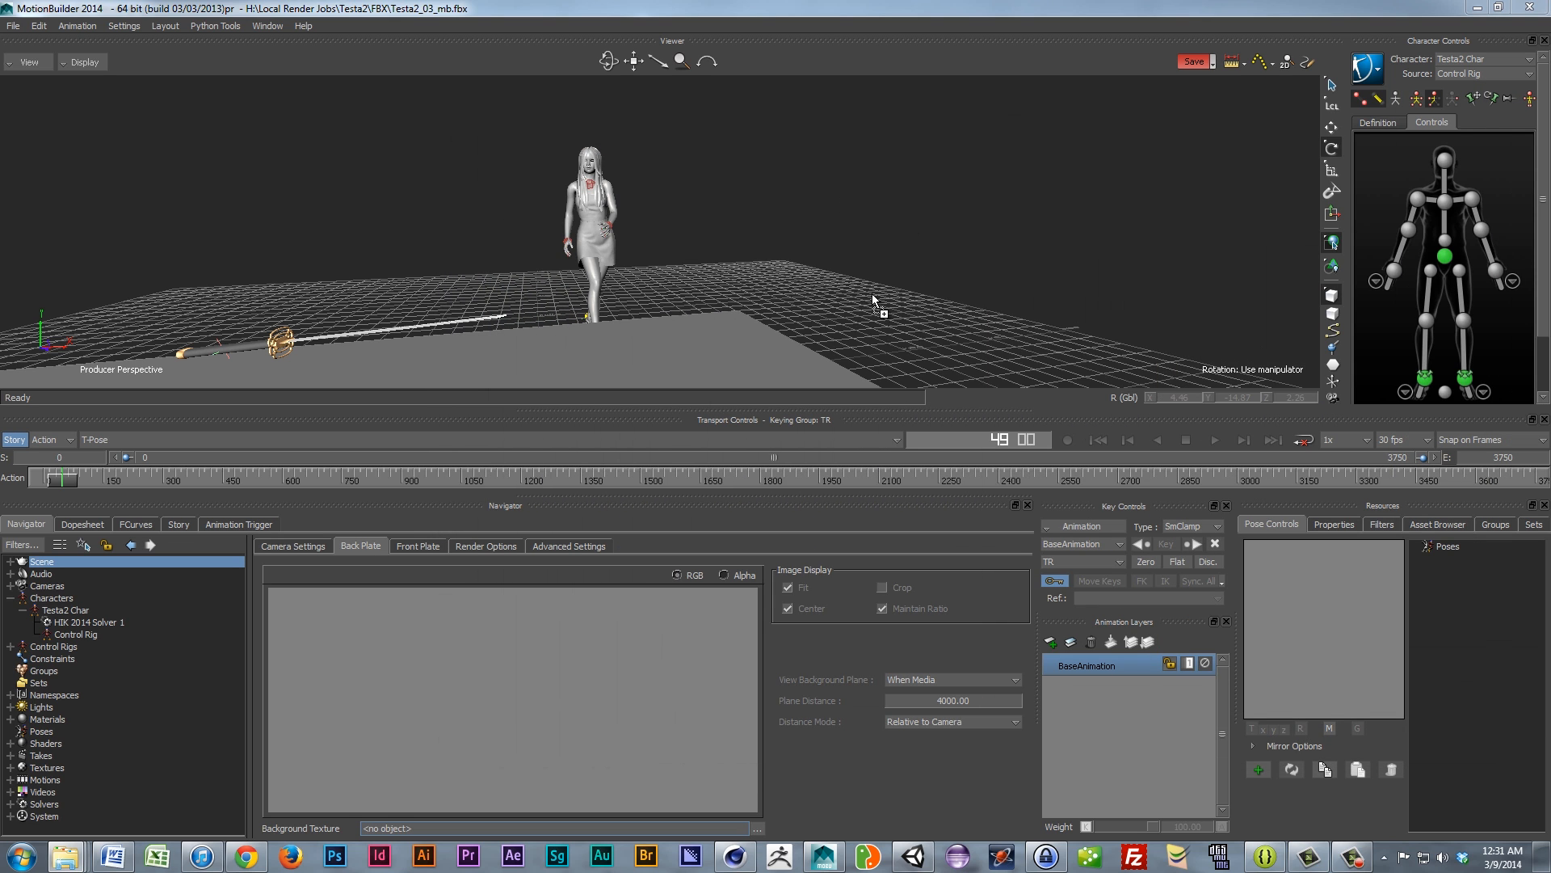
# Step: Drop IMG_2550.MOV into the Viewer as a Video Plane and select the new plane
pyautogui.moveTo(909, 245); pyautogui.dragTo(910, 245)
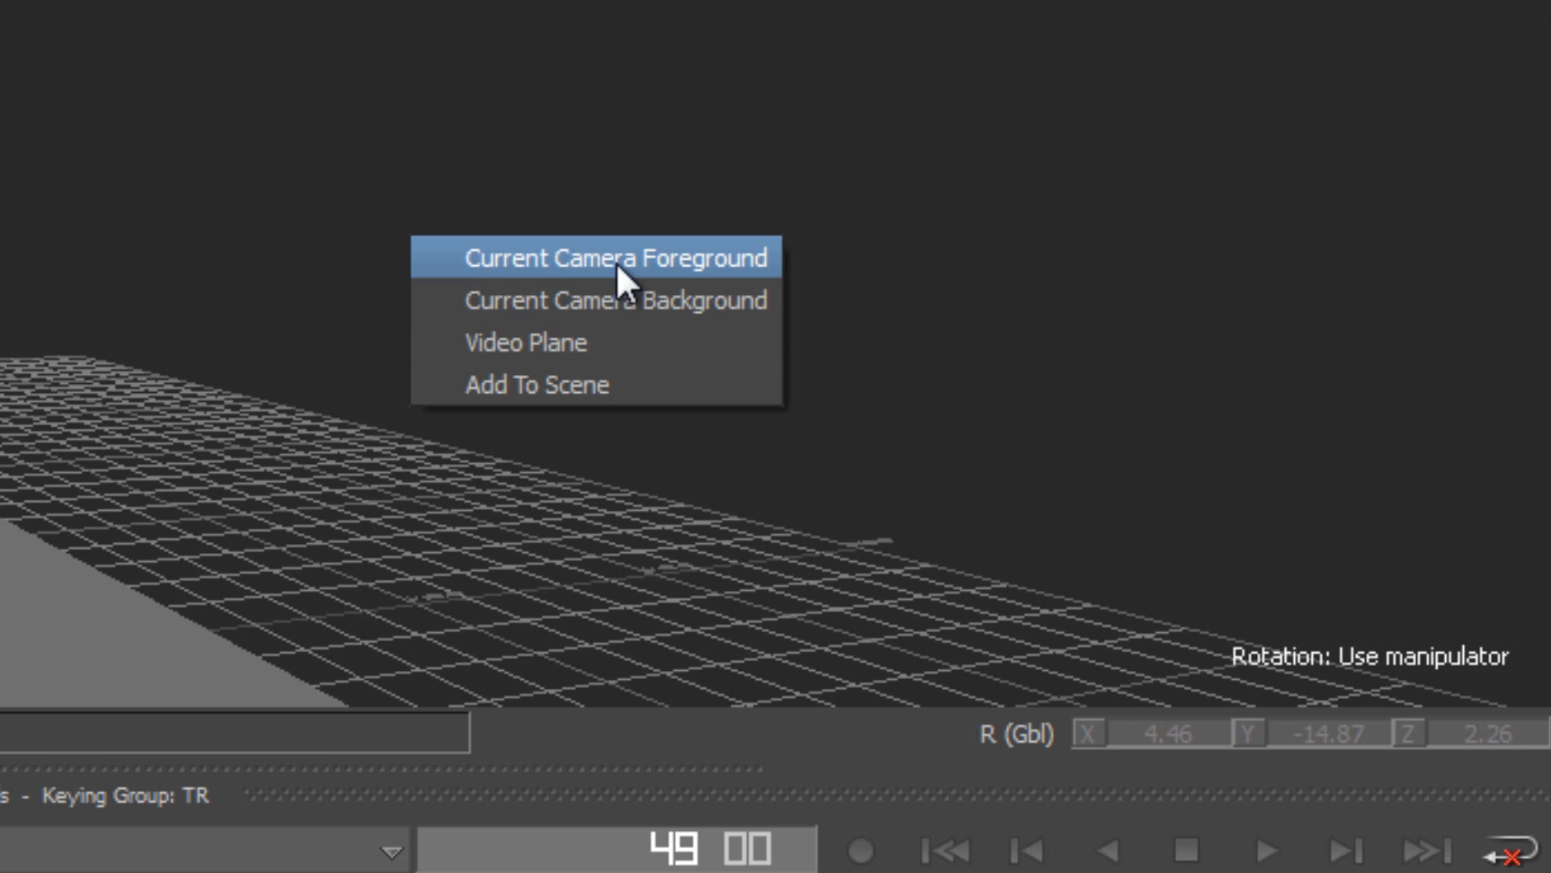
pyautogui.click(532, 339)
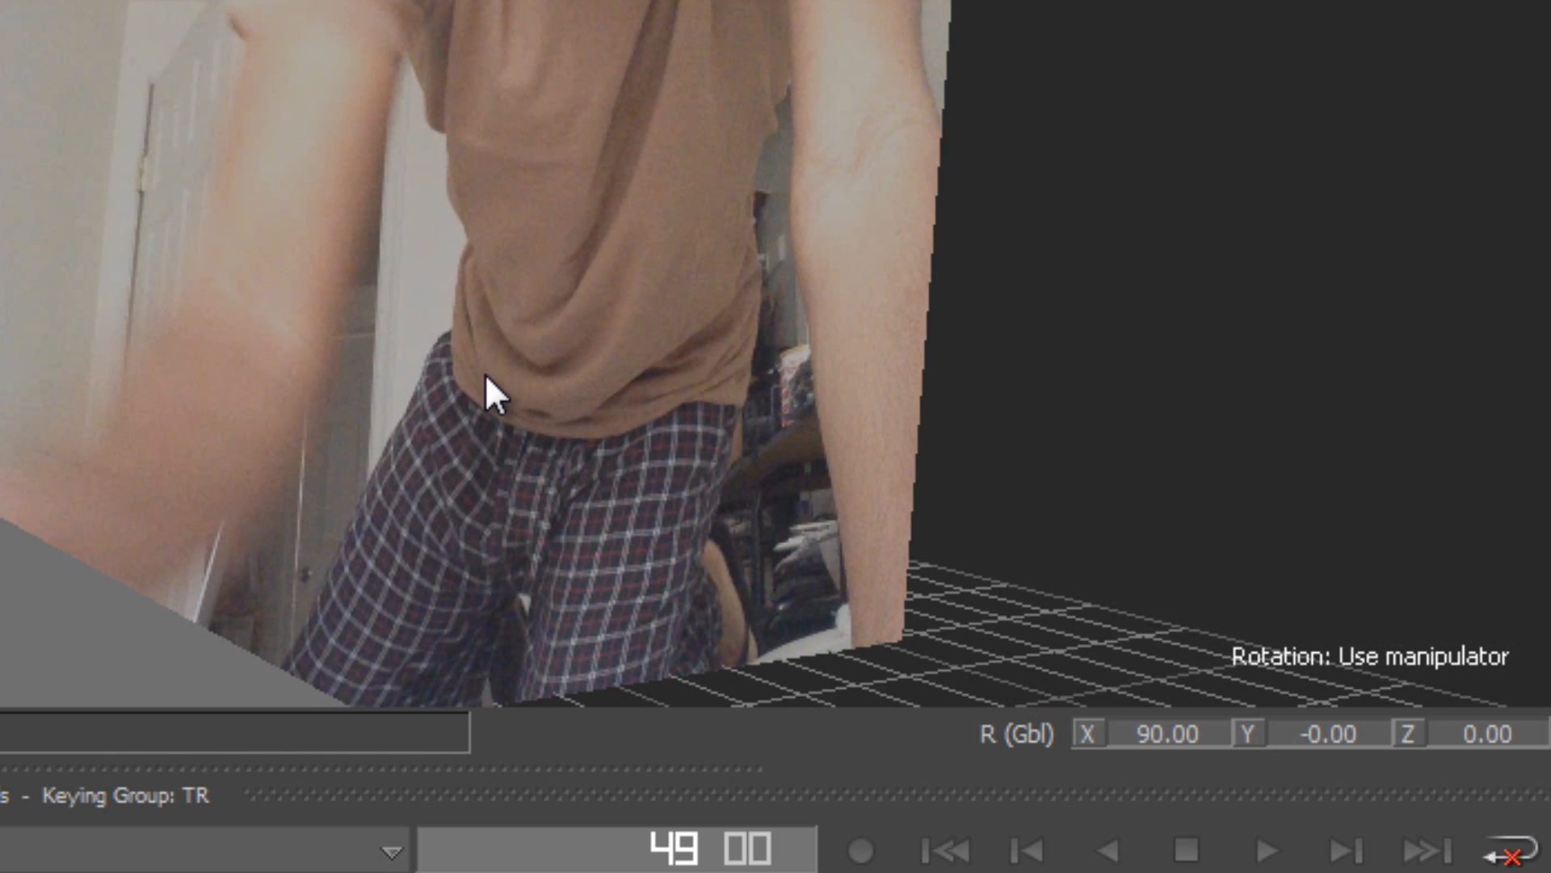
pyautogui.click(202, 287)
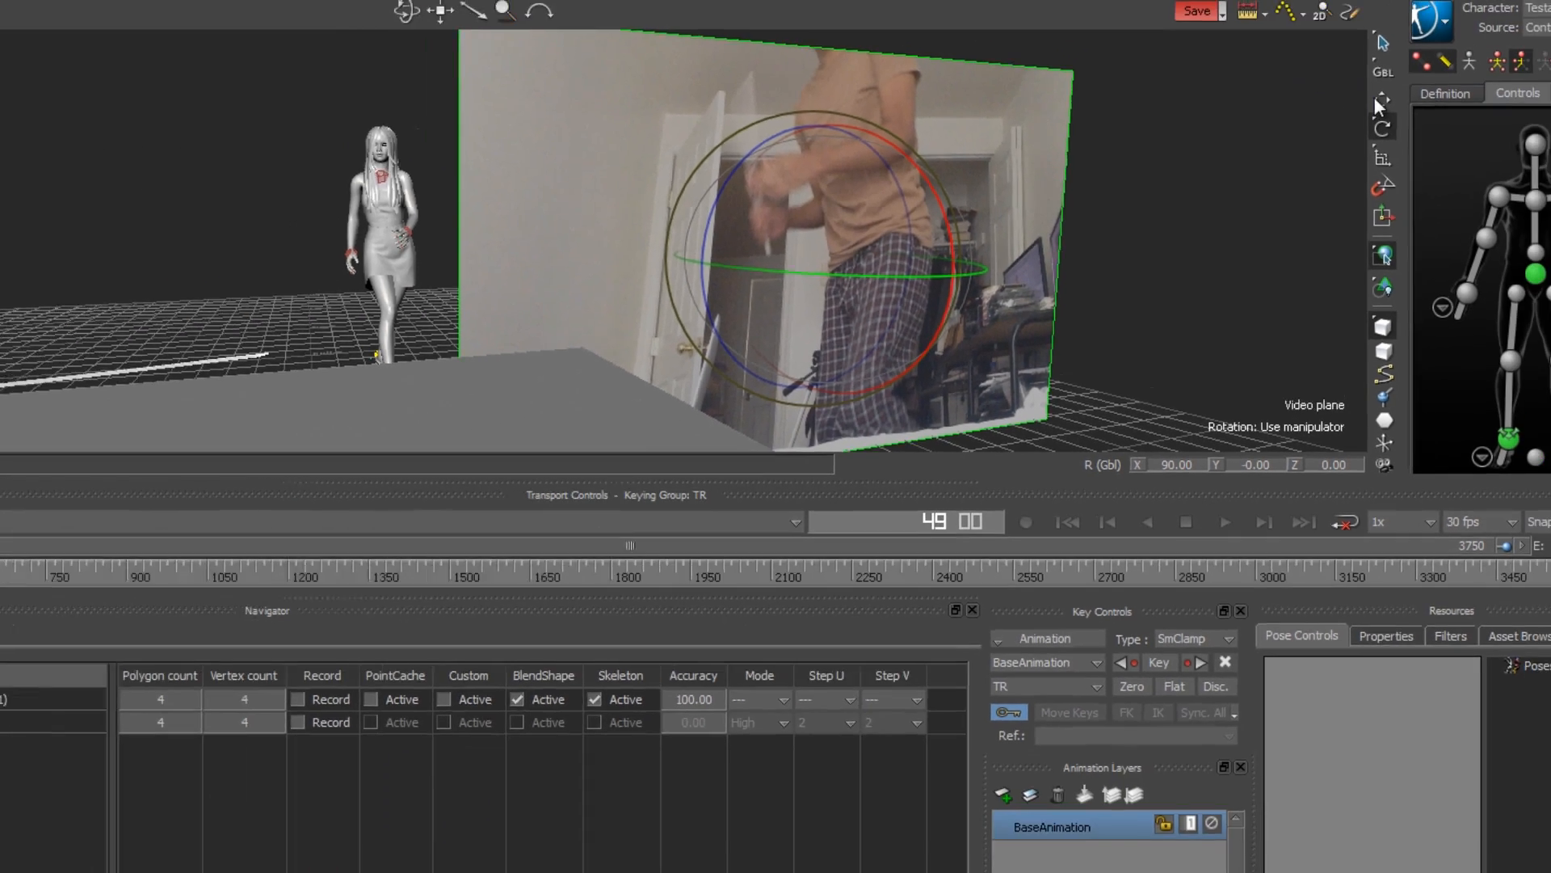
# Step: Push the video plane back on Z, turn it on Y, and slide it right to X 267.35
pyautogui.press('t')
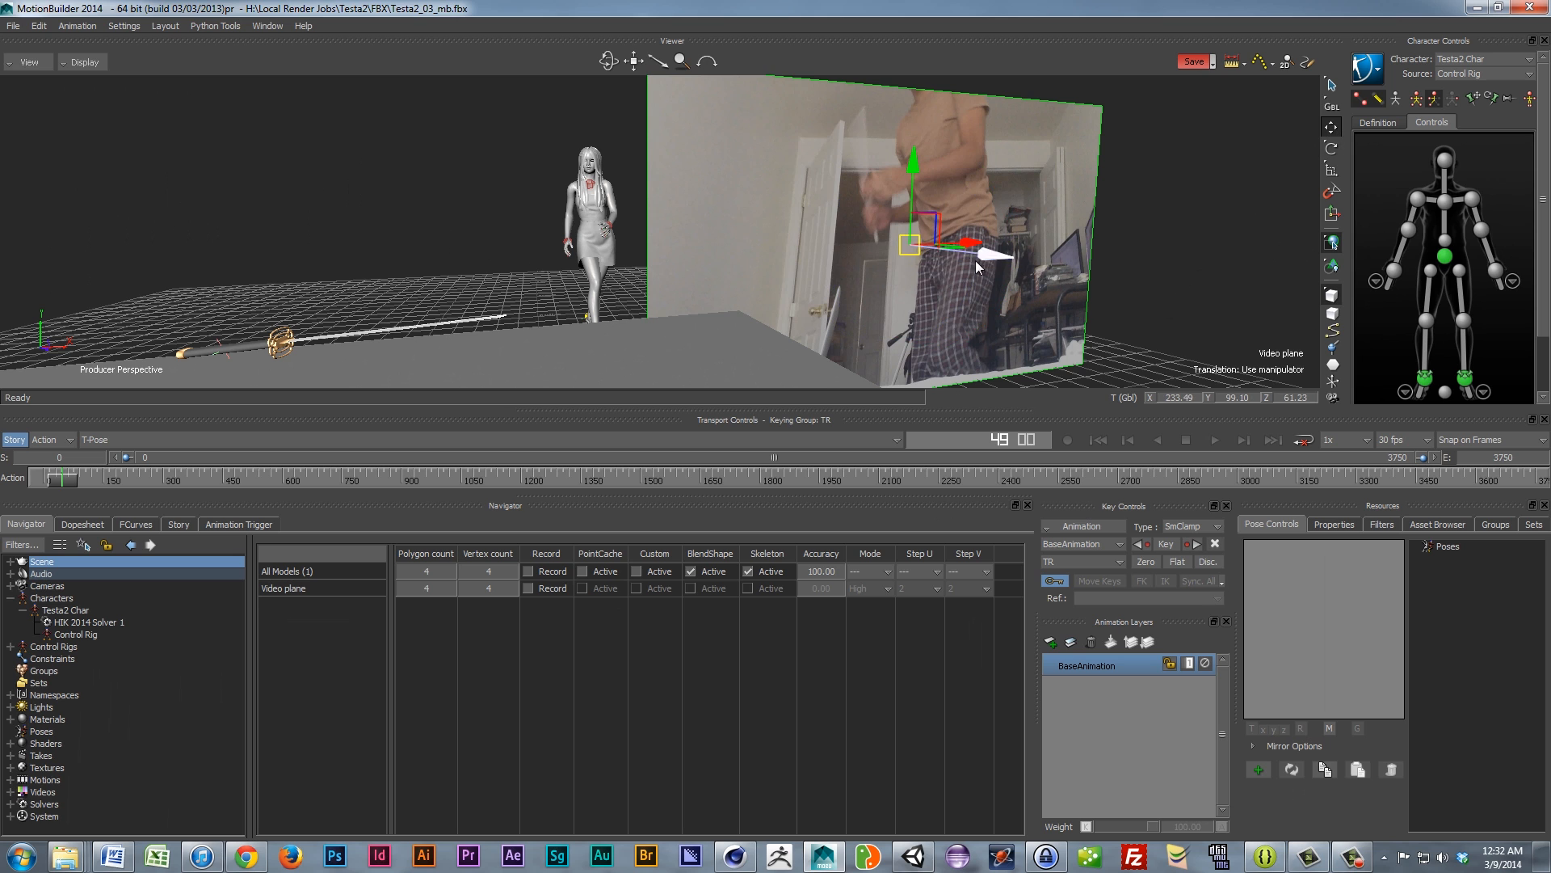
pyautogui.moveTo(962, 254); pyautogui.dragTo(827, 274)
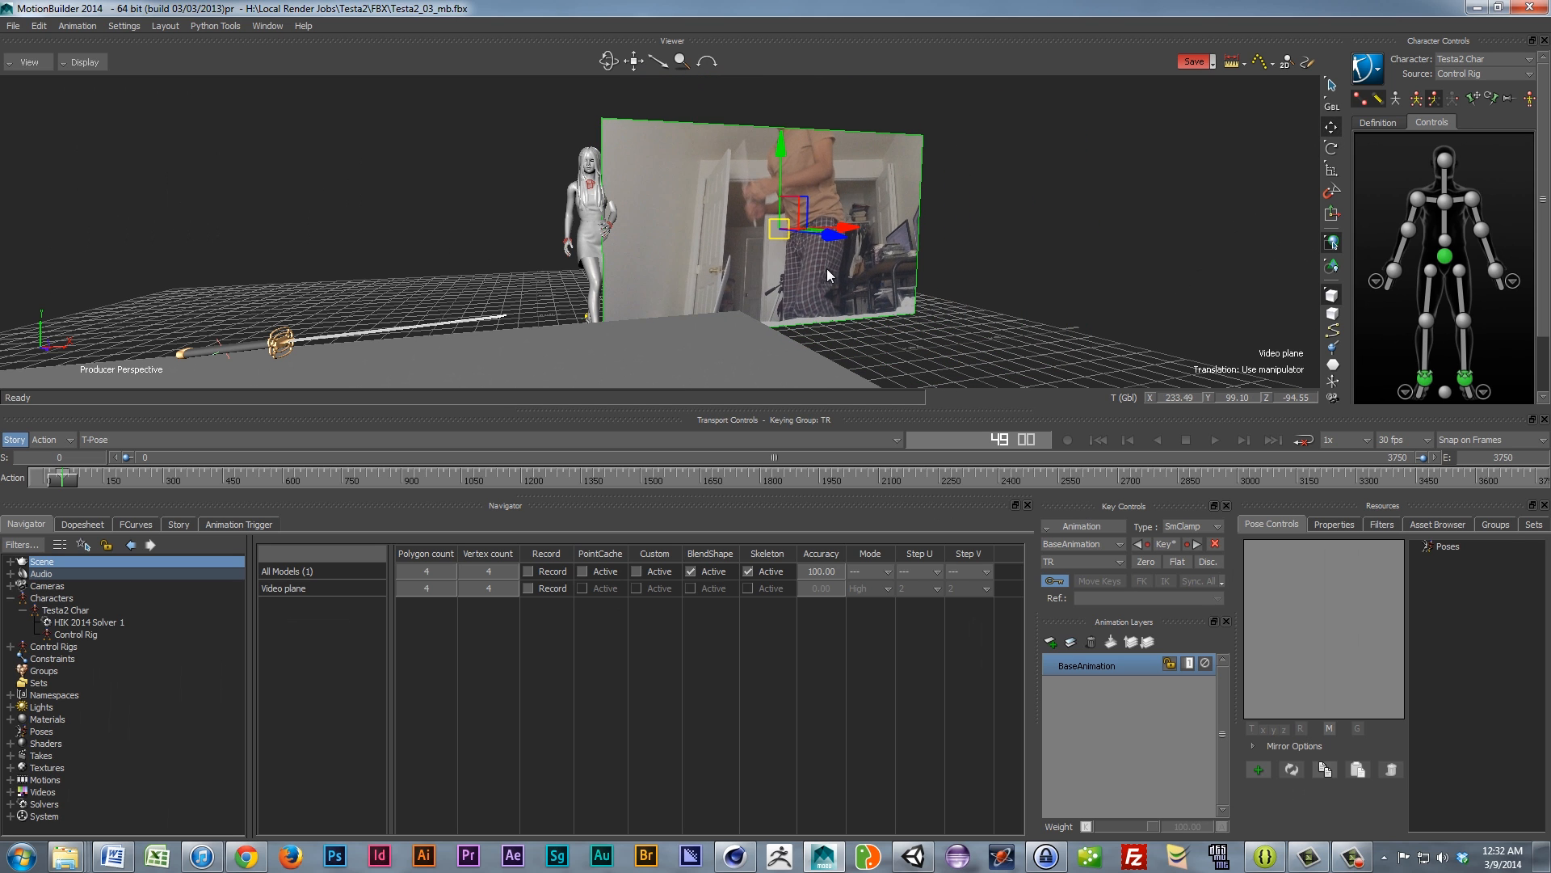
pyautogui.click(1332, 148)
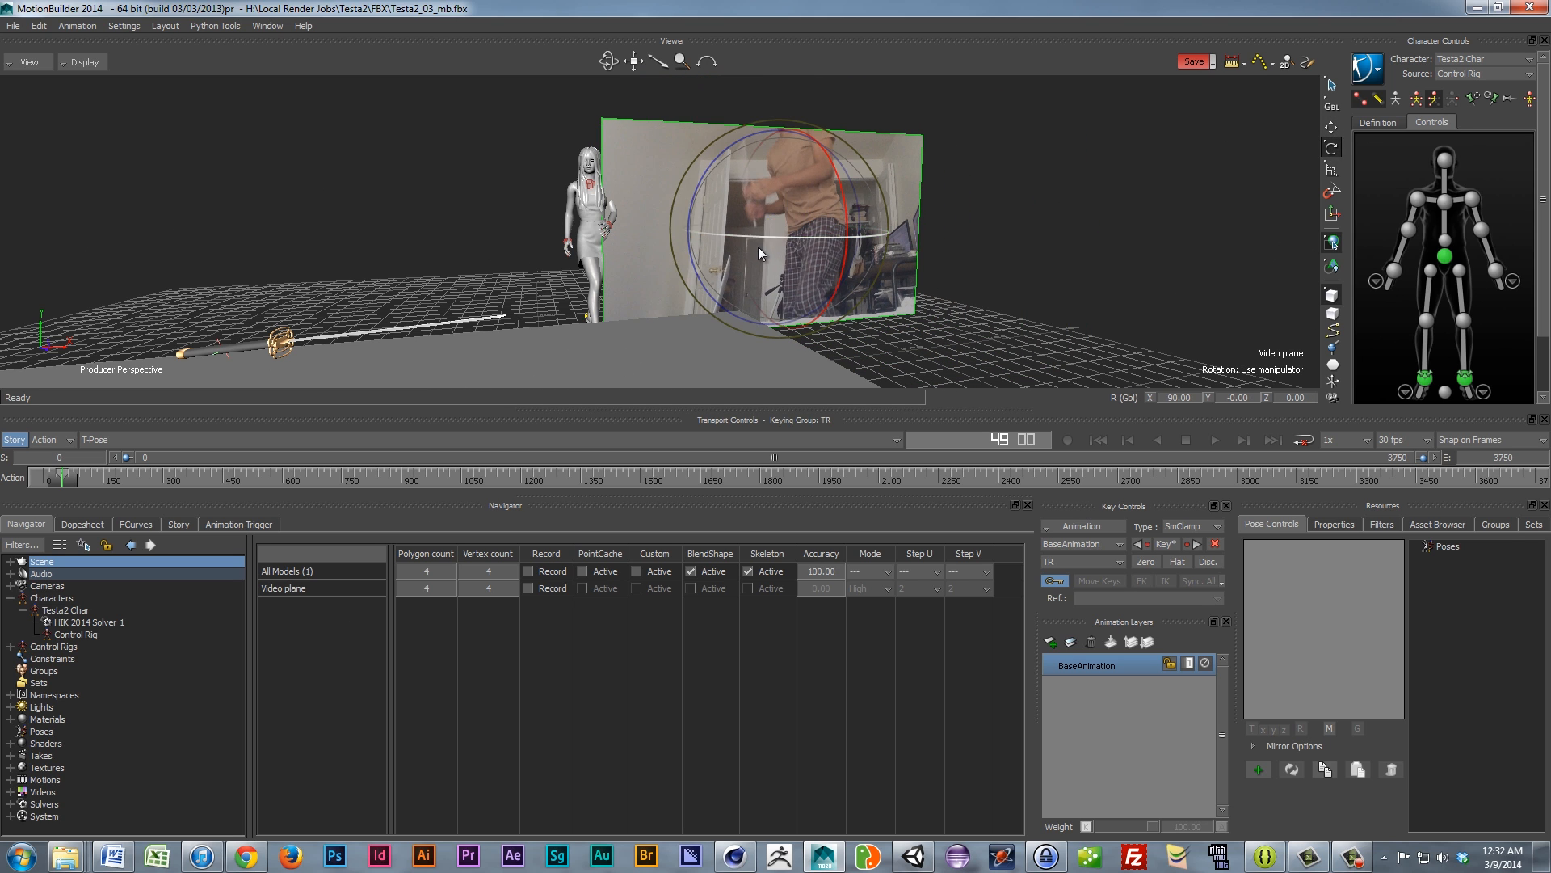
pyautogui.moveTo(774, 234)
pyautogui.mouseDown()
pyautogui.moveTo(731, 235)
pyautogui.moveTo(749, 244)
pyautogui.mouseUp()
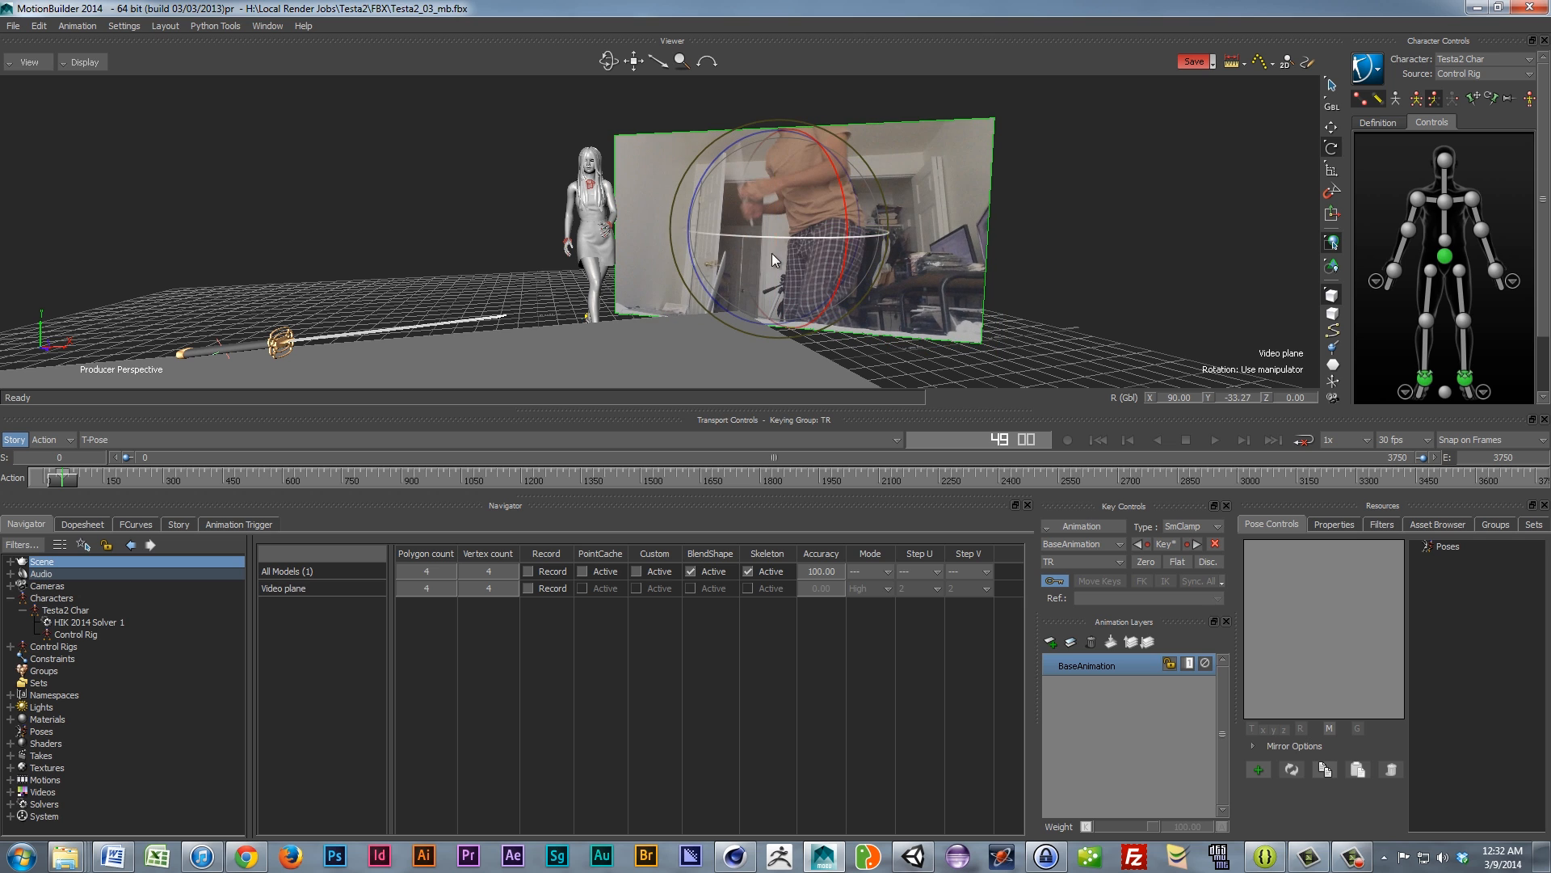
pyautogui.click(1332, 127)
pyautogui.moveTo(853, 230); pyautogui.dragTo(882, 231)
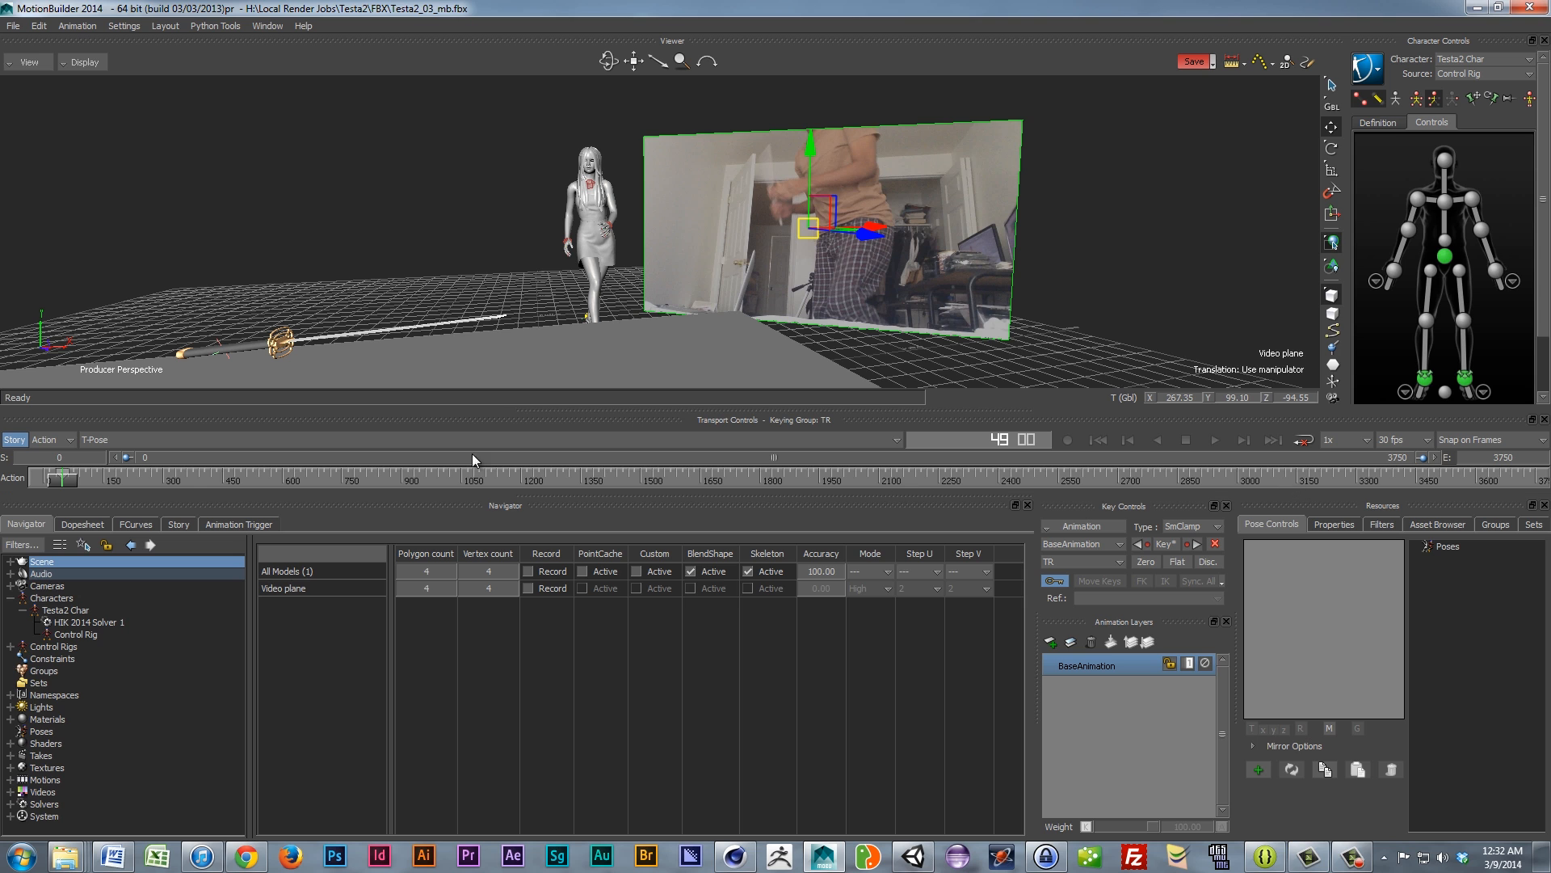
# Step: Bring the video plane forward to Z -14.85, scrub frames, and show the Story tracks
pyautogui.moveTo(63, 485)
pyautogui.mouseDown()
pyautogui.moveTo(33, 485)
pyautogui.moveTo(123, 494)
pyautogui.moveTo(67, 493)
pyautogui.mouseUp()
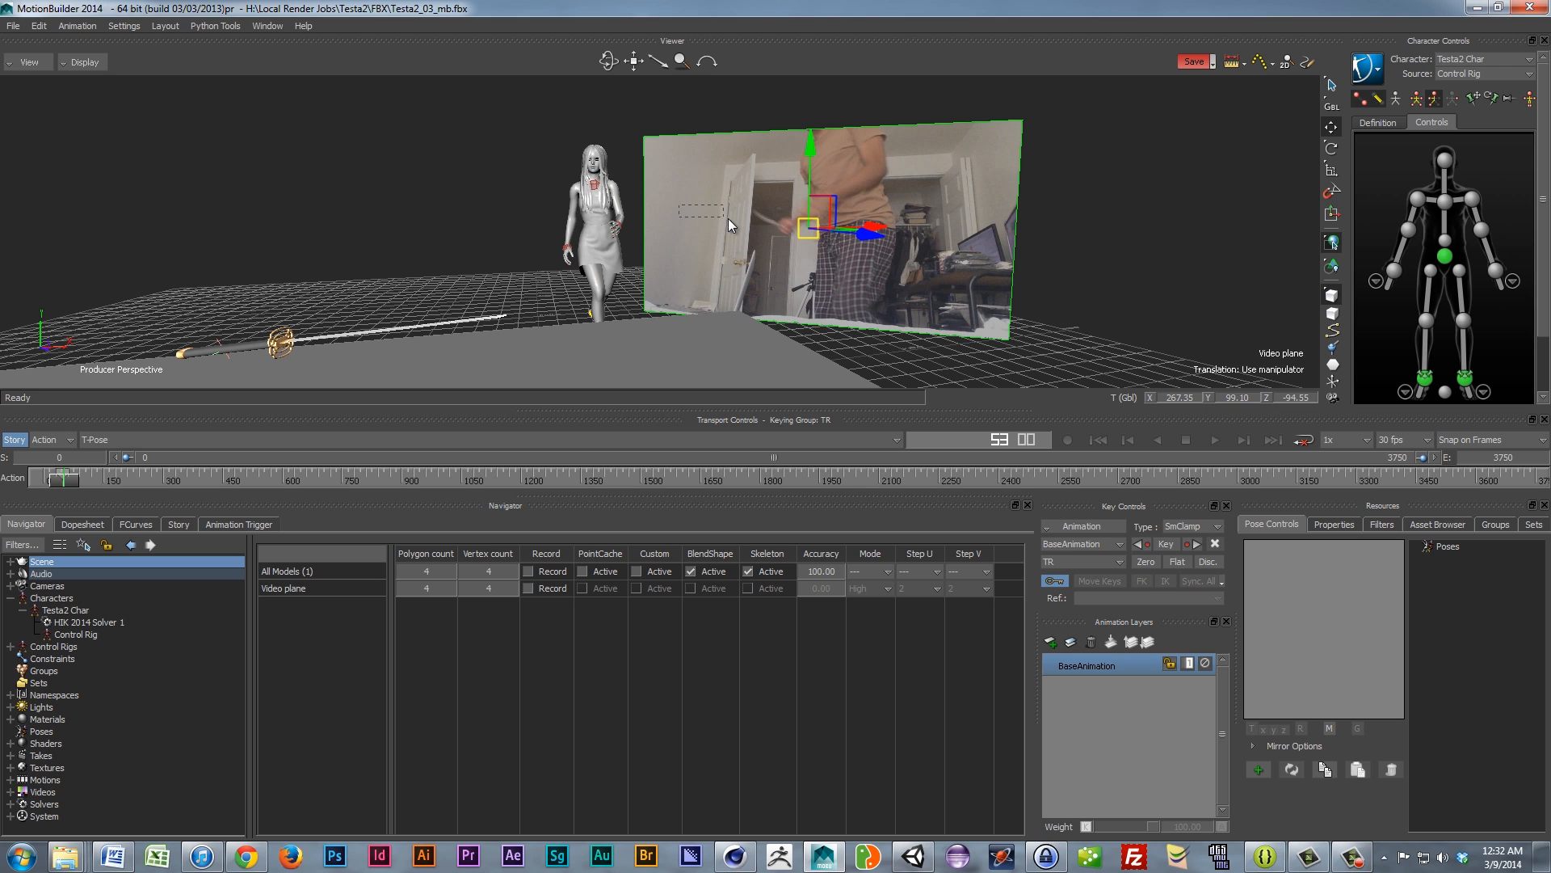
pyautogui.moveTo(710, 220); pyautogui.dragTo(715, 220)
pyautogui.moveTo(867, 240); pyautogui.dragTo(1027, 331)
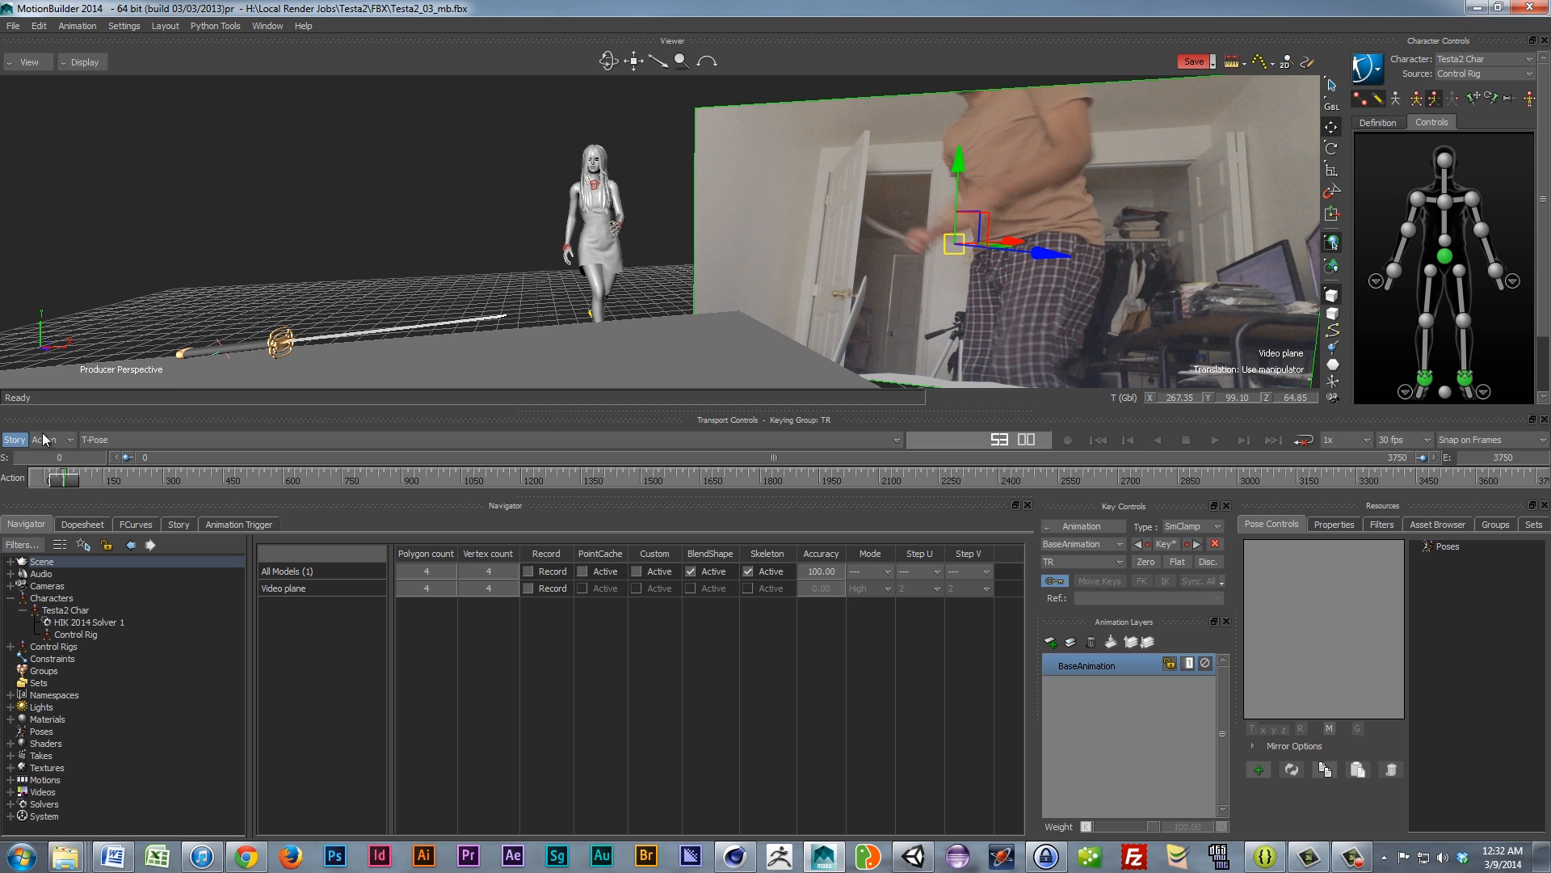
pyautogui.moveTo(63, 481)
pyautogui.mouseDown()
pyautogui.moveTo(108, 480)
pyautogui.moveTo(63, 473)
pyautogui.mouseUp()
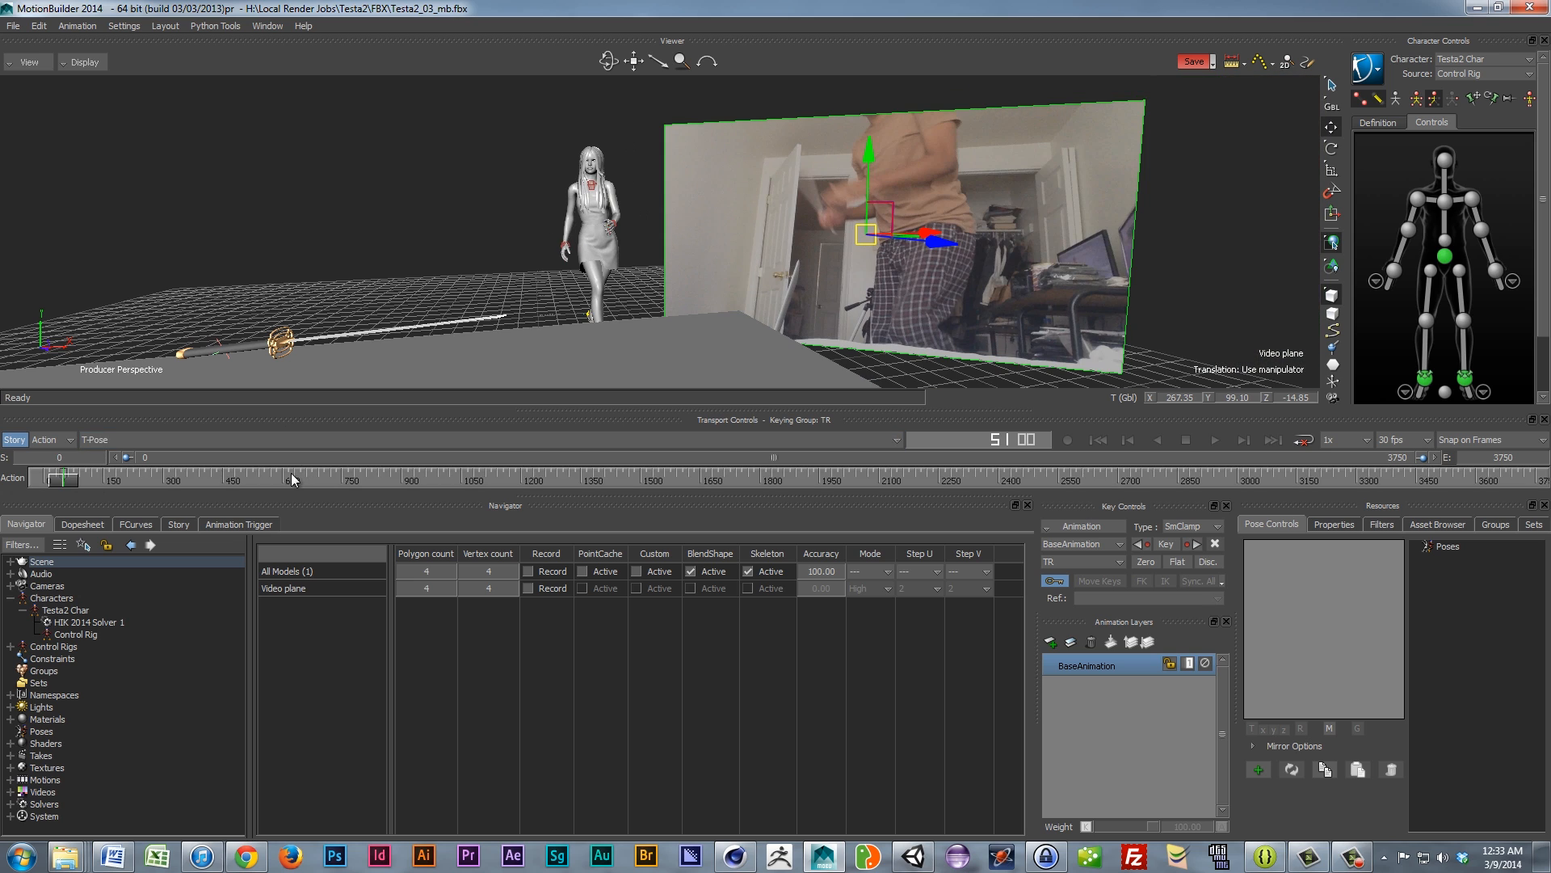
pyautogui.click(180, 524)
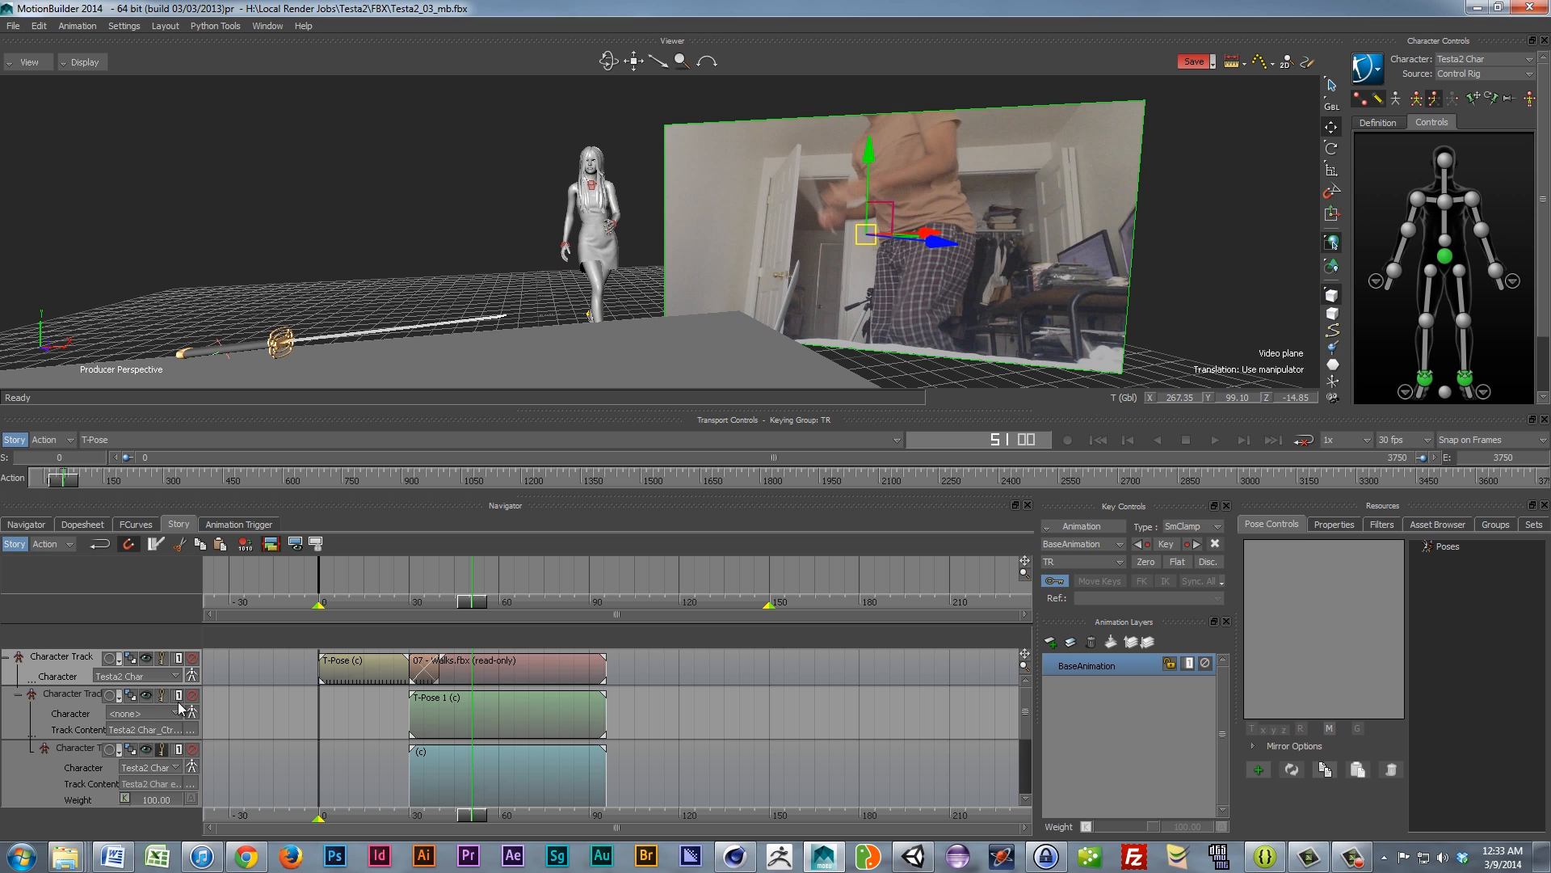
# Step: Mute the first Character Track and move the video plane back to X 371.45, Z -128.08
pyautogui.click(192, 660)
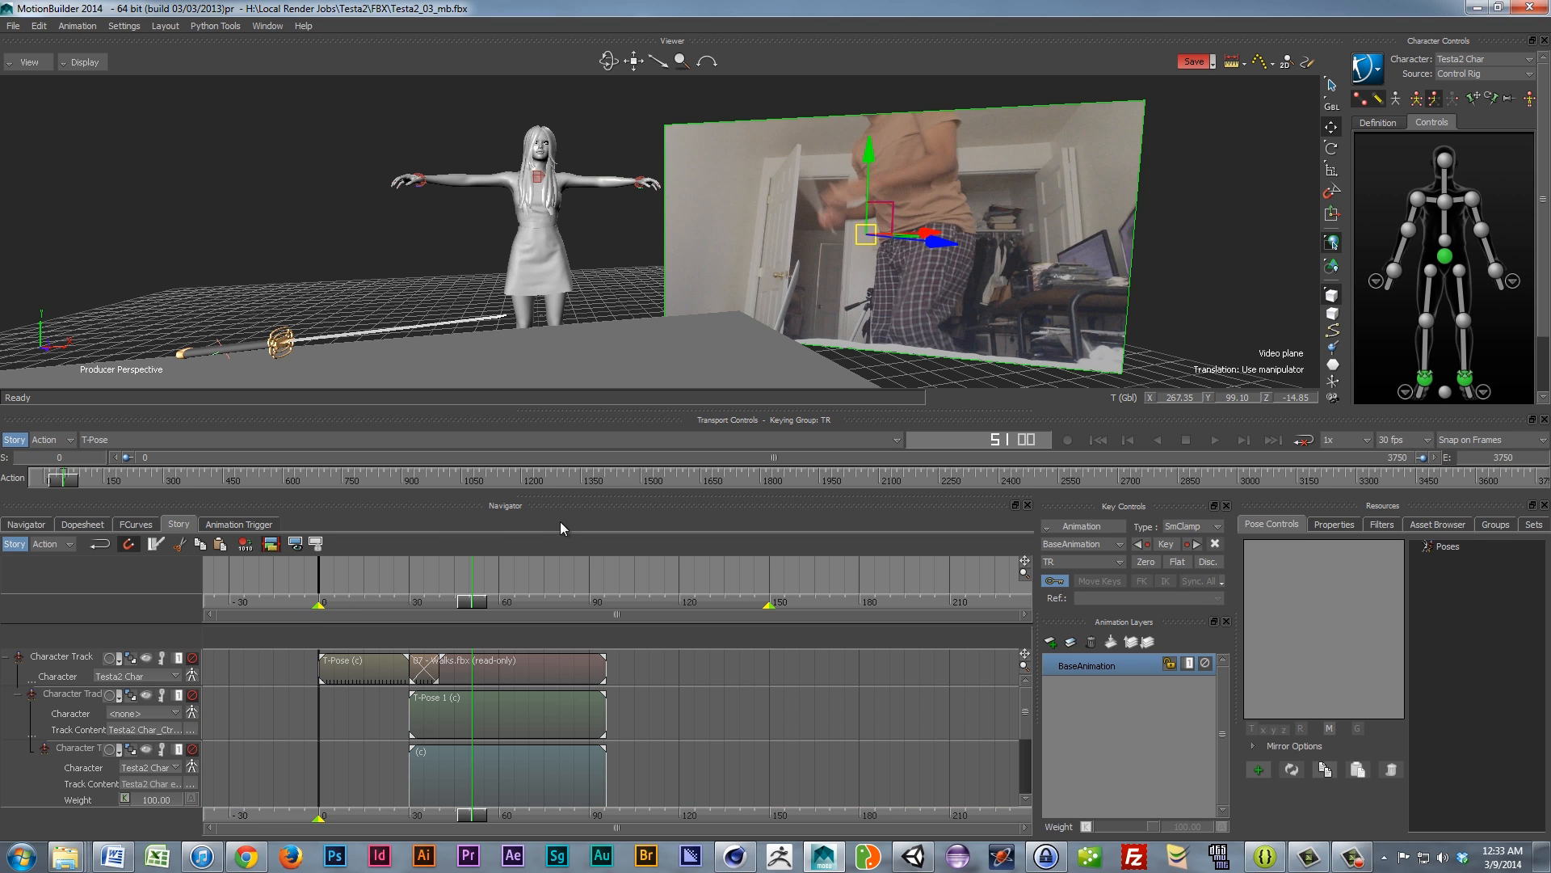
pyautogui.moveTo(58, 482)
pyautogui.mouseDown()
pyautogui.moveTo(270, 502)
pyautogui.moveTo(224, 508)
pyautogui.moveTo(336, 546)
pyautogui.moveTo(138, 546)
pyautogui.moveTo(317, 566)
pyautogui.moveTo(206, 559)
pyautogui.moveTo(298, 583)
pyautogui.moveTo(229, 574)
pyautogui.moveTo(273, 553)
pyautogui.mouseUp()
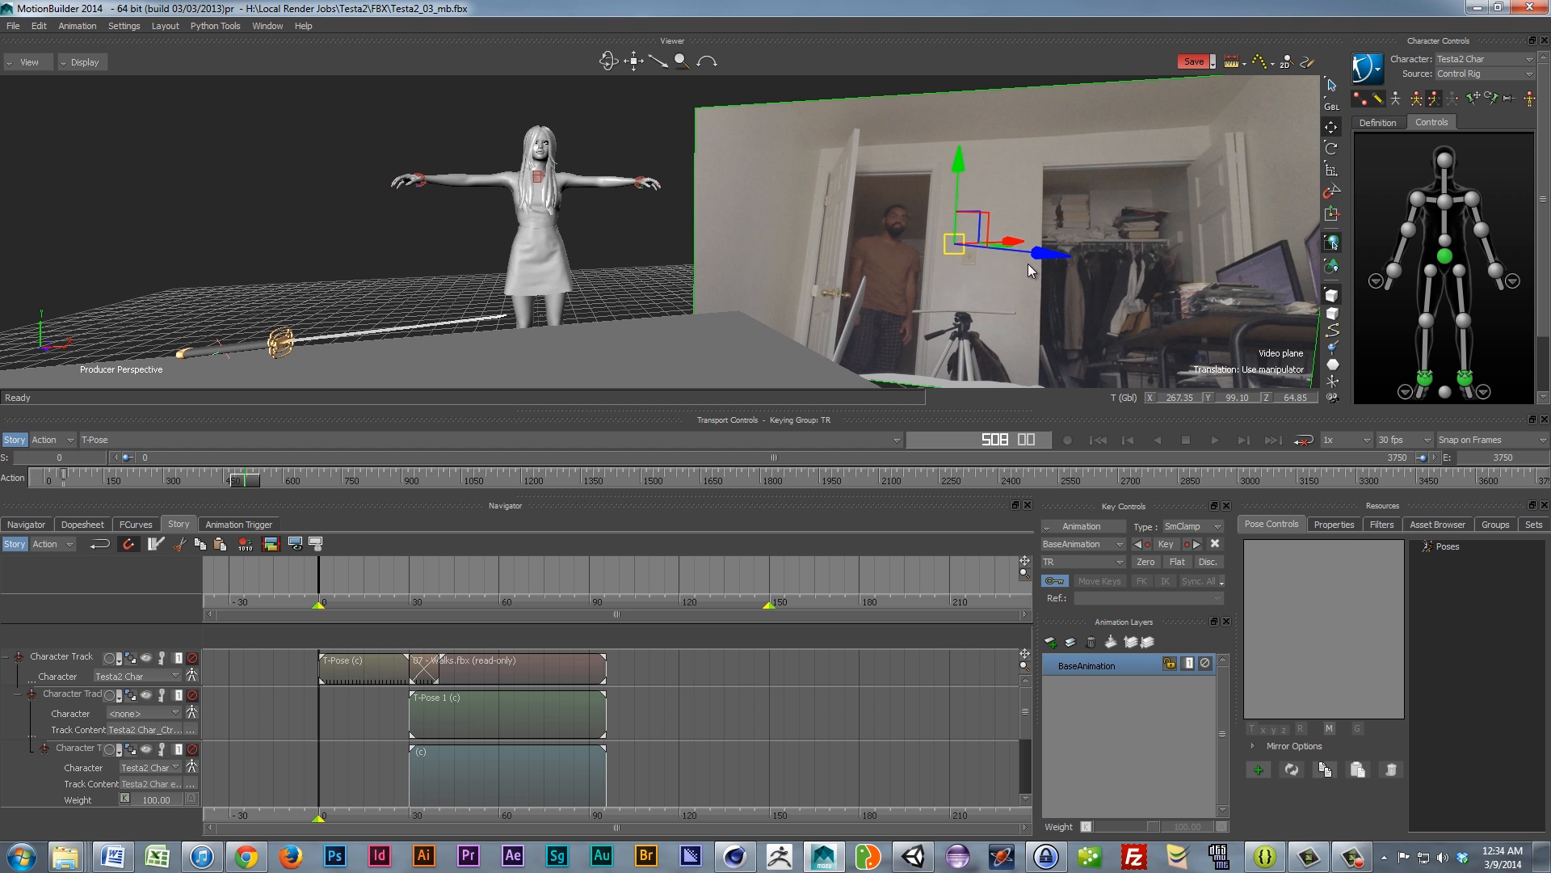
pyautogui.moveTo(1044, 258); pyautogui.dragTo(859, 255)
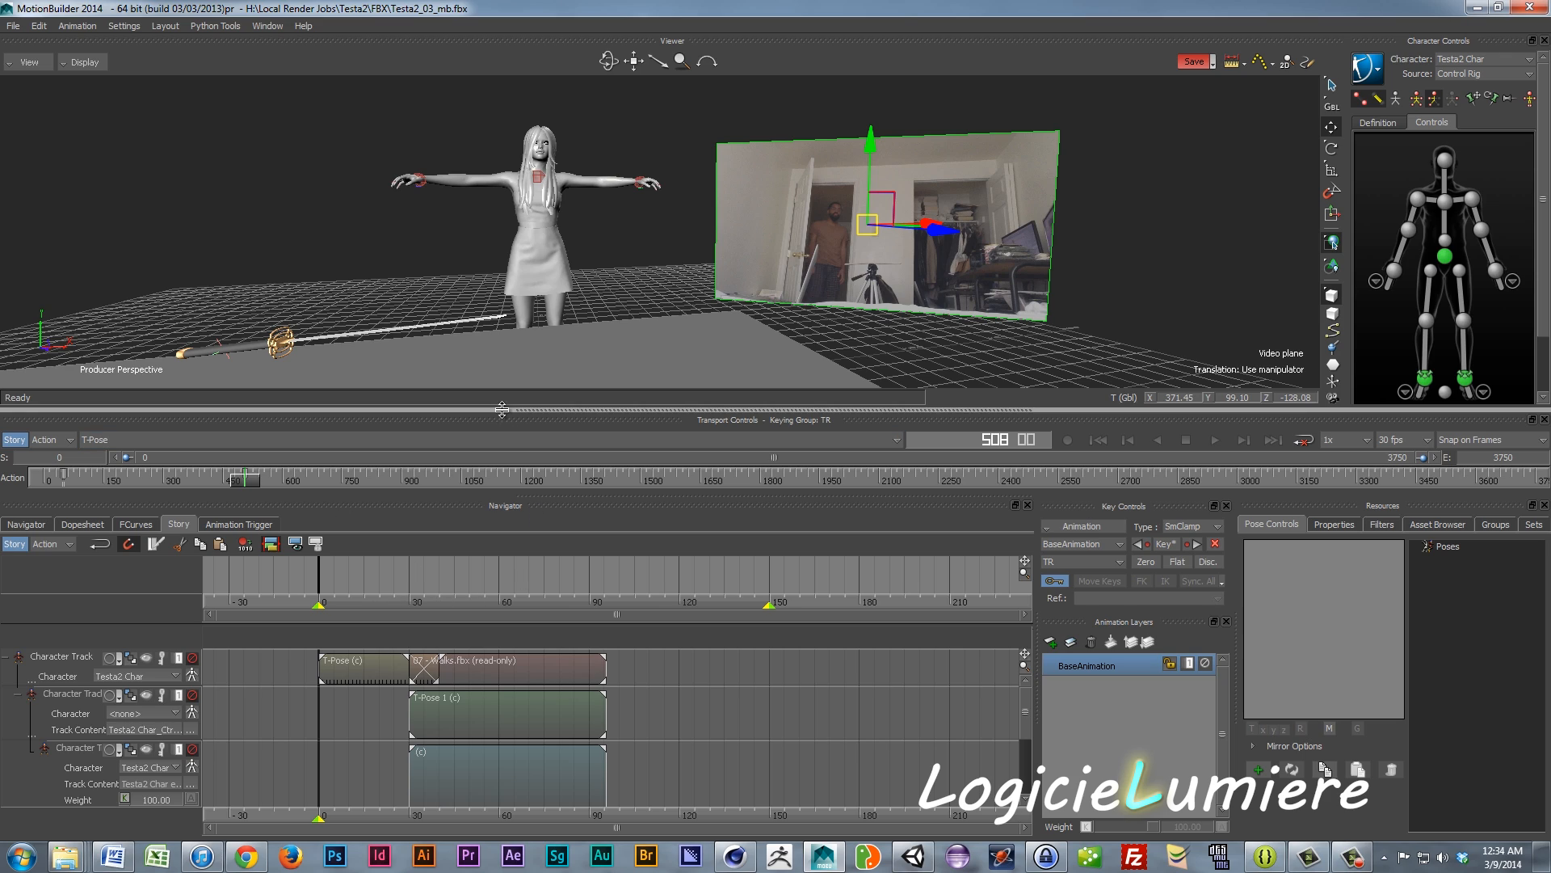
pyautogui.keyDown('ctrl'); pyautogui.keyDown('shift'); pyautogui.moveTo(483, 271); pyautogui.dragTo(606, 286); pyautogui.keyUp('shift'); pyautogui.keyUp('ctrl')
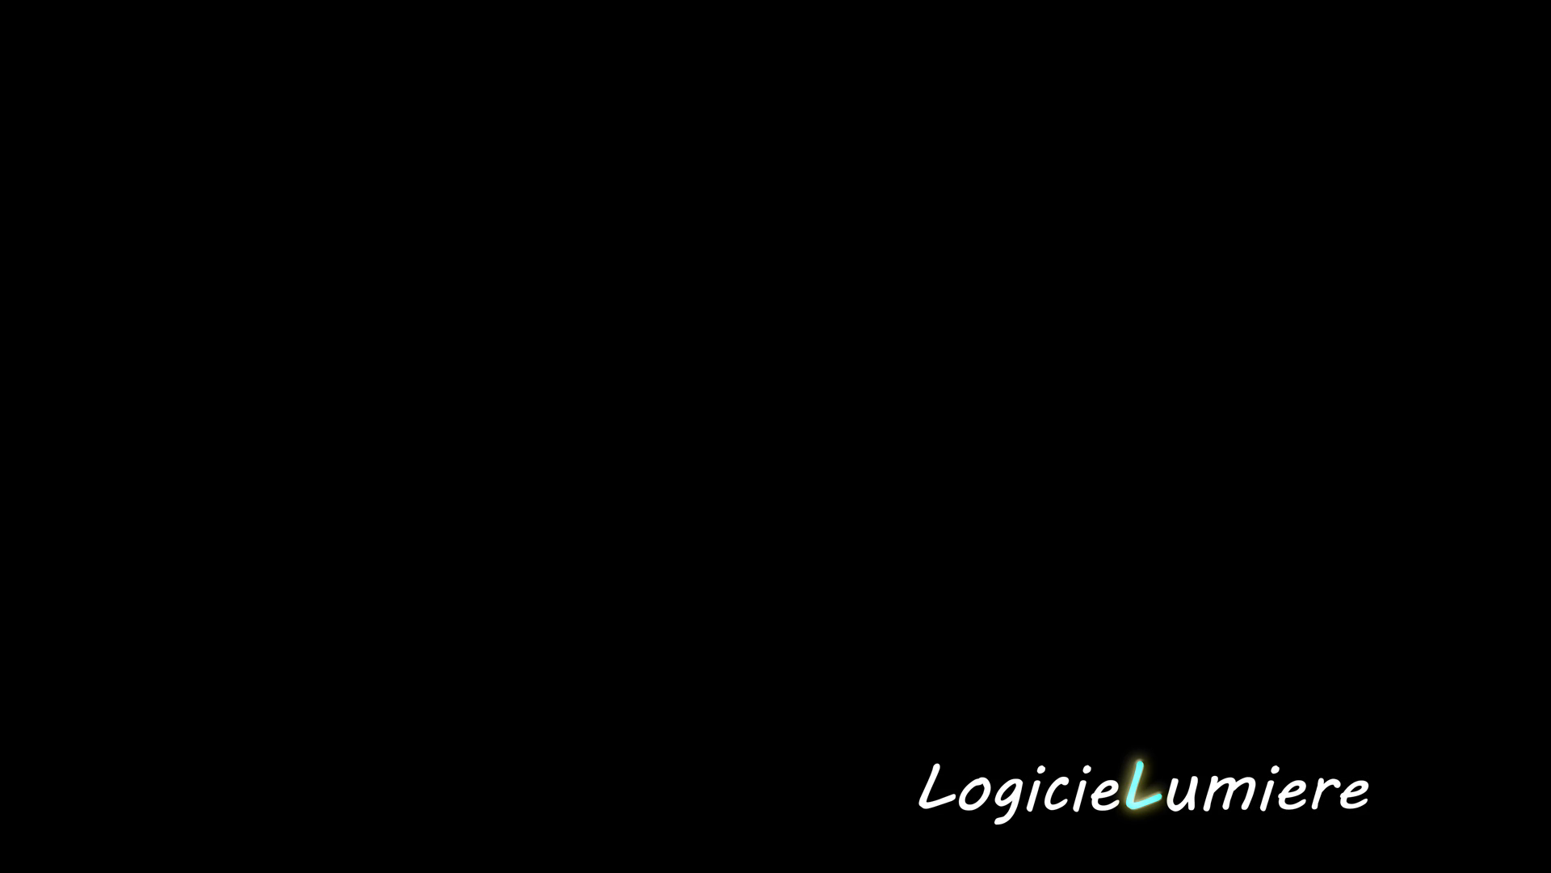